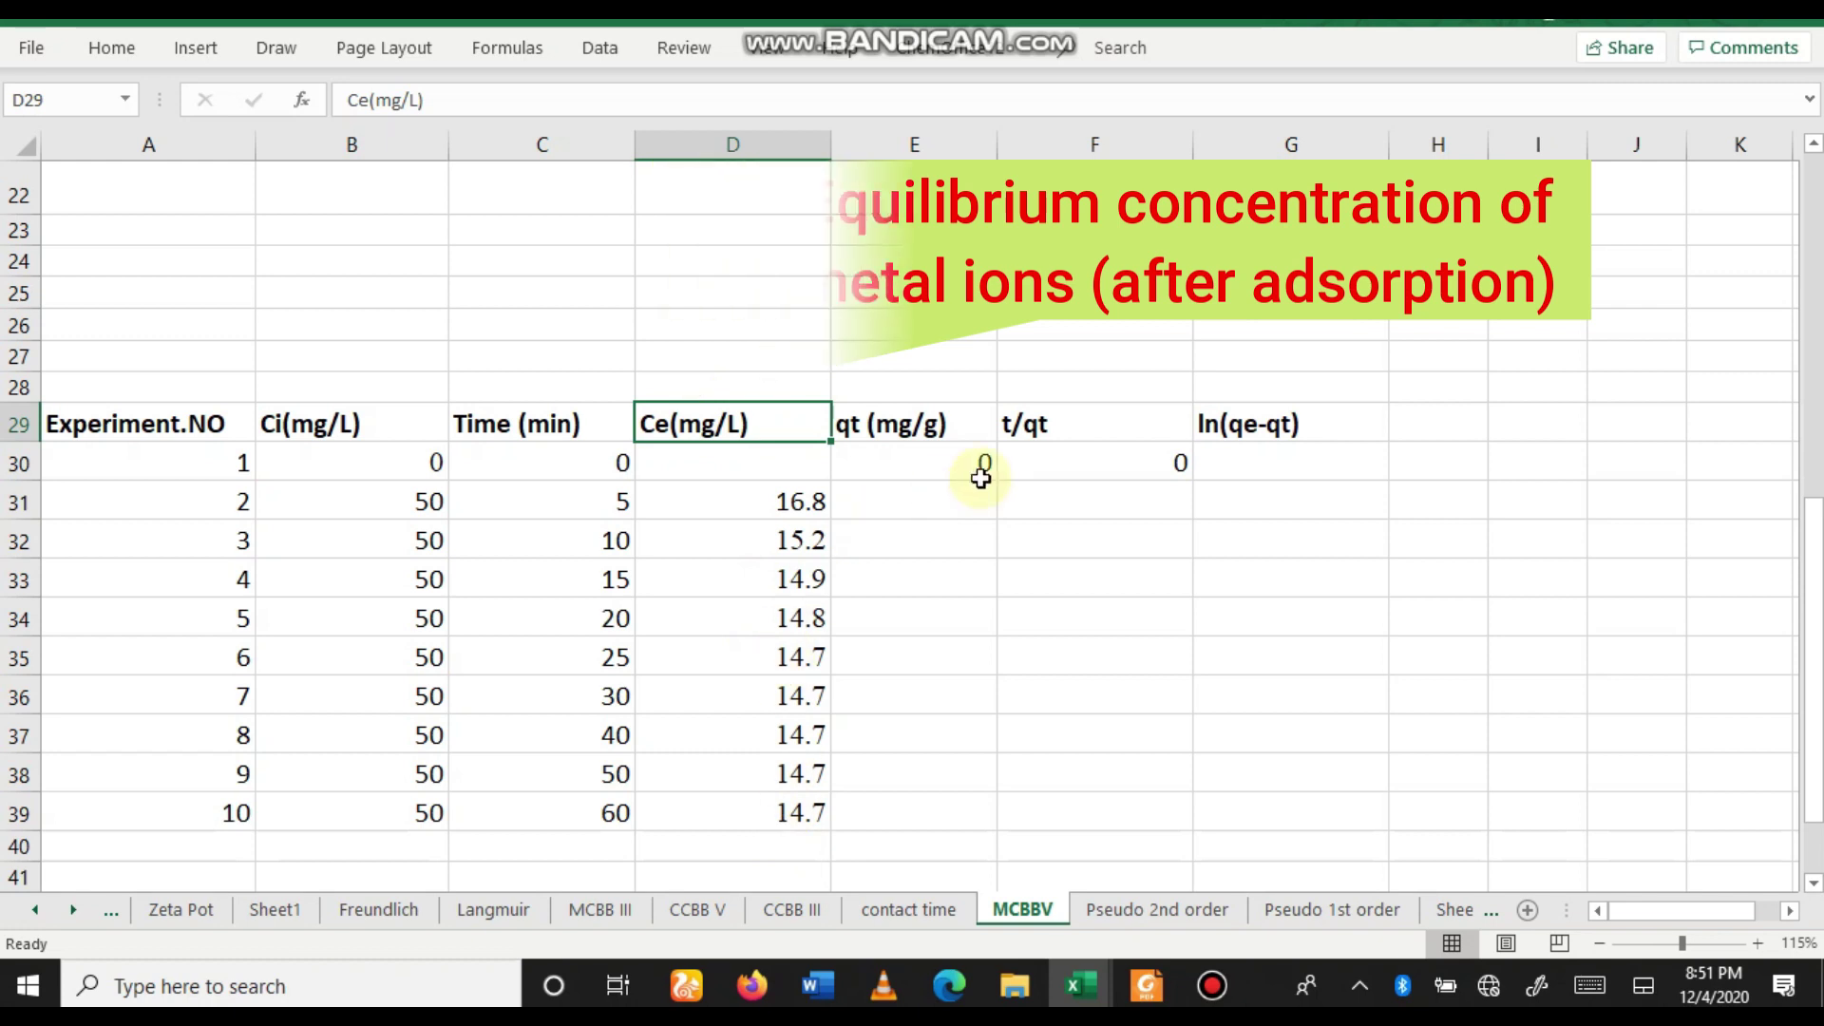
Move the qt = (Ci−Ce)/W × V equation picture to just above the qt and t/qt columns of the kinetics table.
{"action": "left_click", "coordinate": [902, 505]}
{"action": "scroll", "coordinate": [903, 505], "scroll_direction": "up", "scroll_amount": 5}
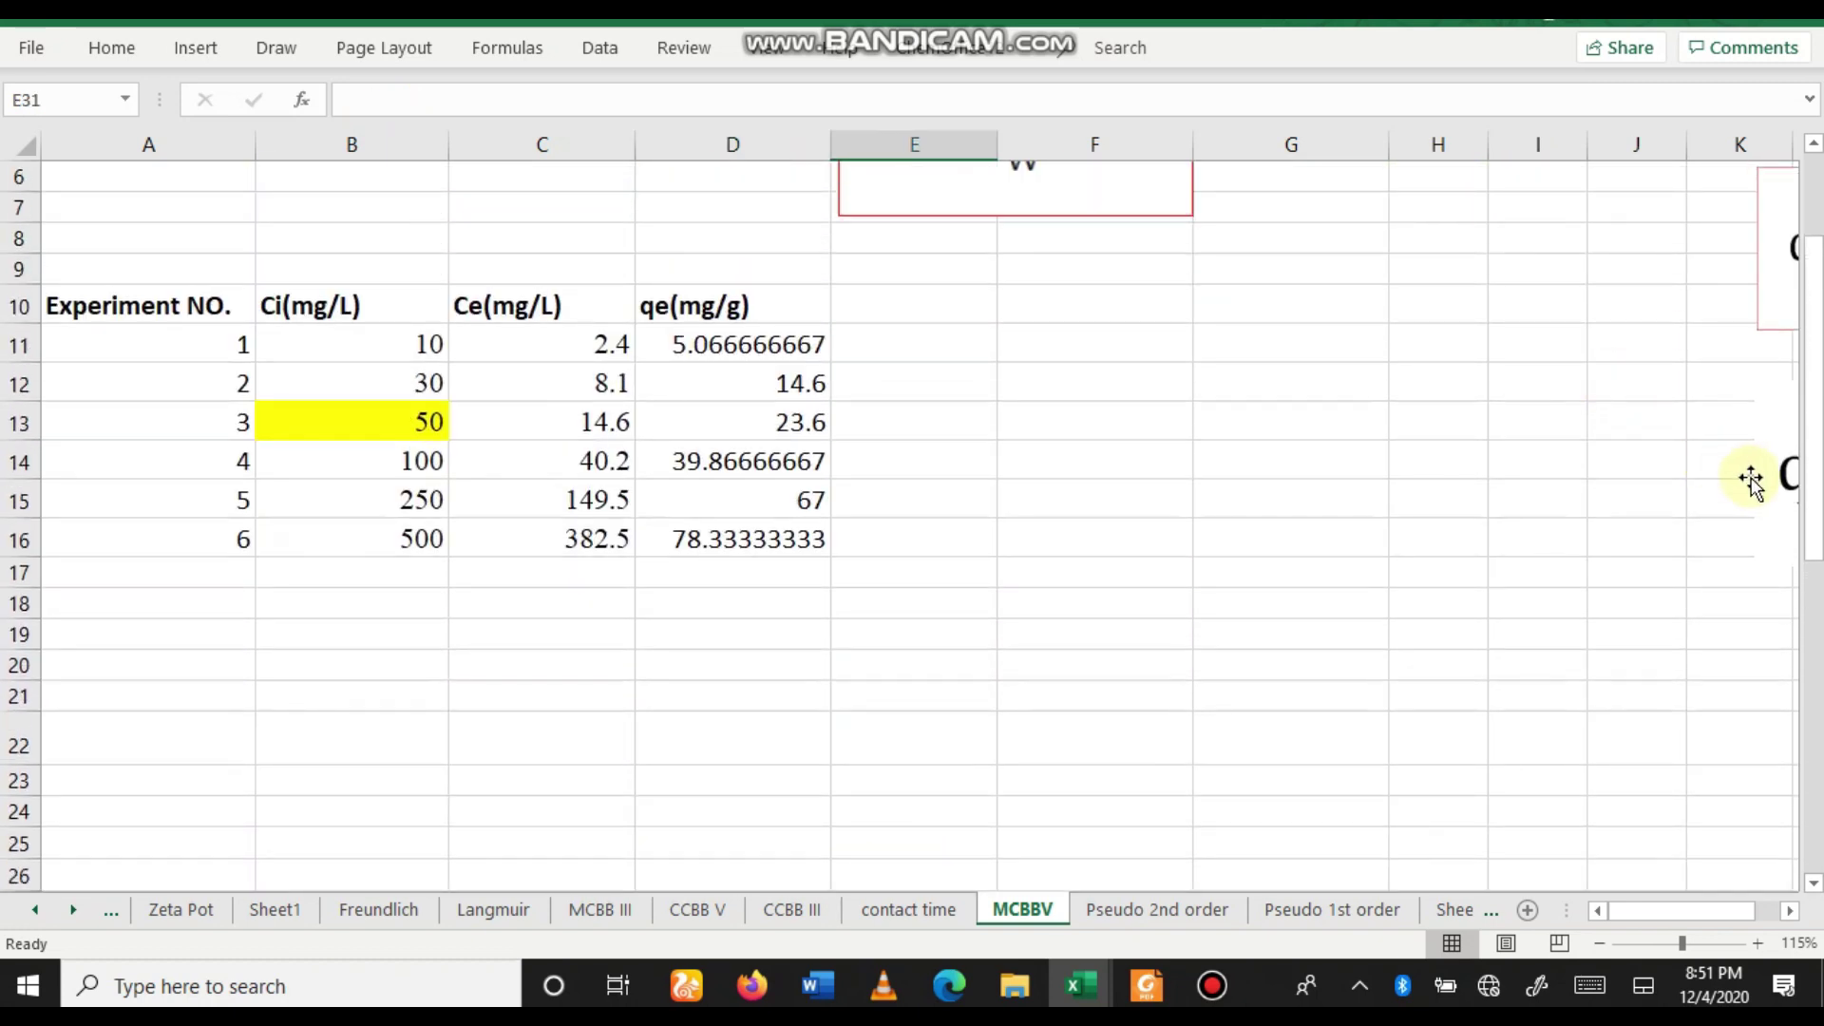
{"action": "left_click_drag", "start_coordinate": [1735, 476], "coordinate": [896, 619]}
{"action": "scroll", "coordinate": [903, 570], "scroll_direction": "down", "scroll_amount": 3}
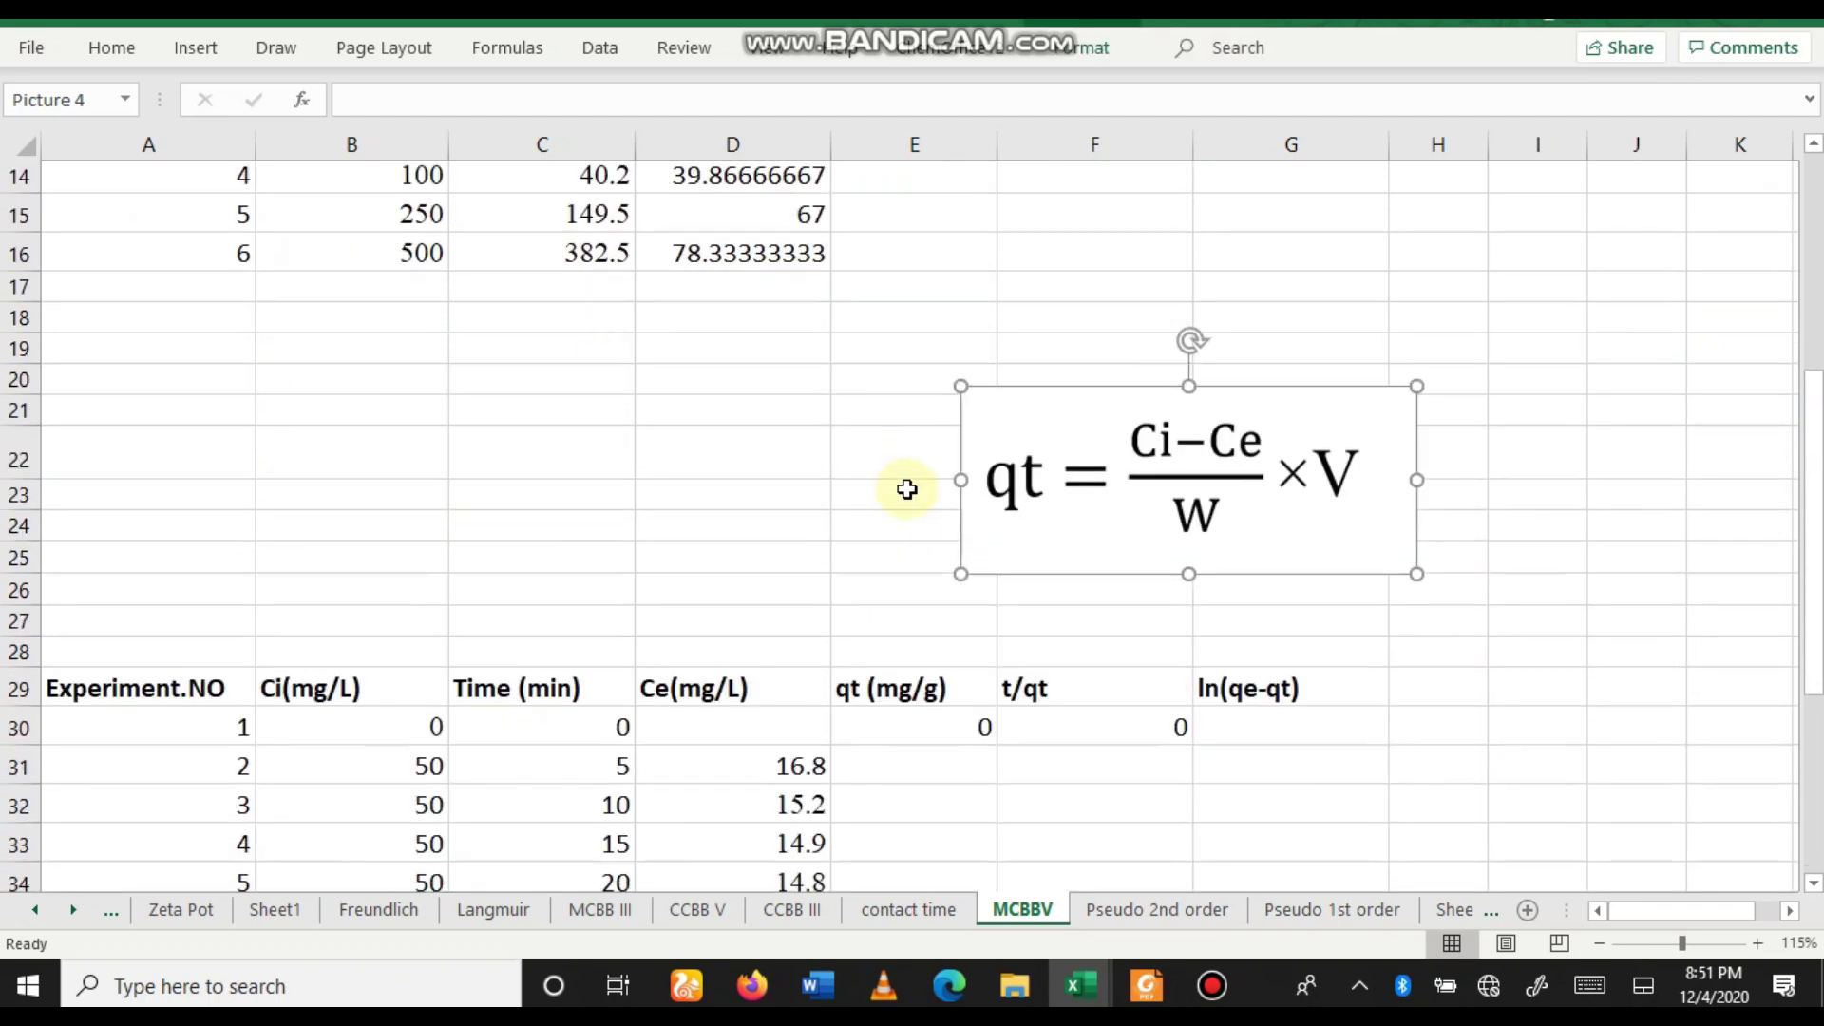
{"action": "scroll", "coordinate": [907, 489], "scroll_direction": "down", "scroll_amount": 2}
{"action": "left_click_drag", "start_coordinate": [960, 325], "coordinate": [864, 325]}
{"action": "scroll", "coordinate": [941, 525], "scroll_direction": "down", "scroll_amount": 1}
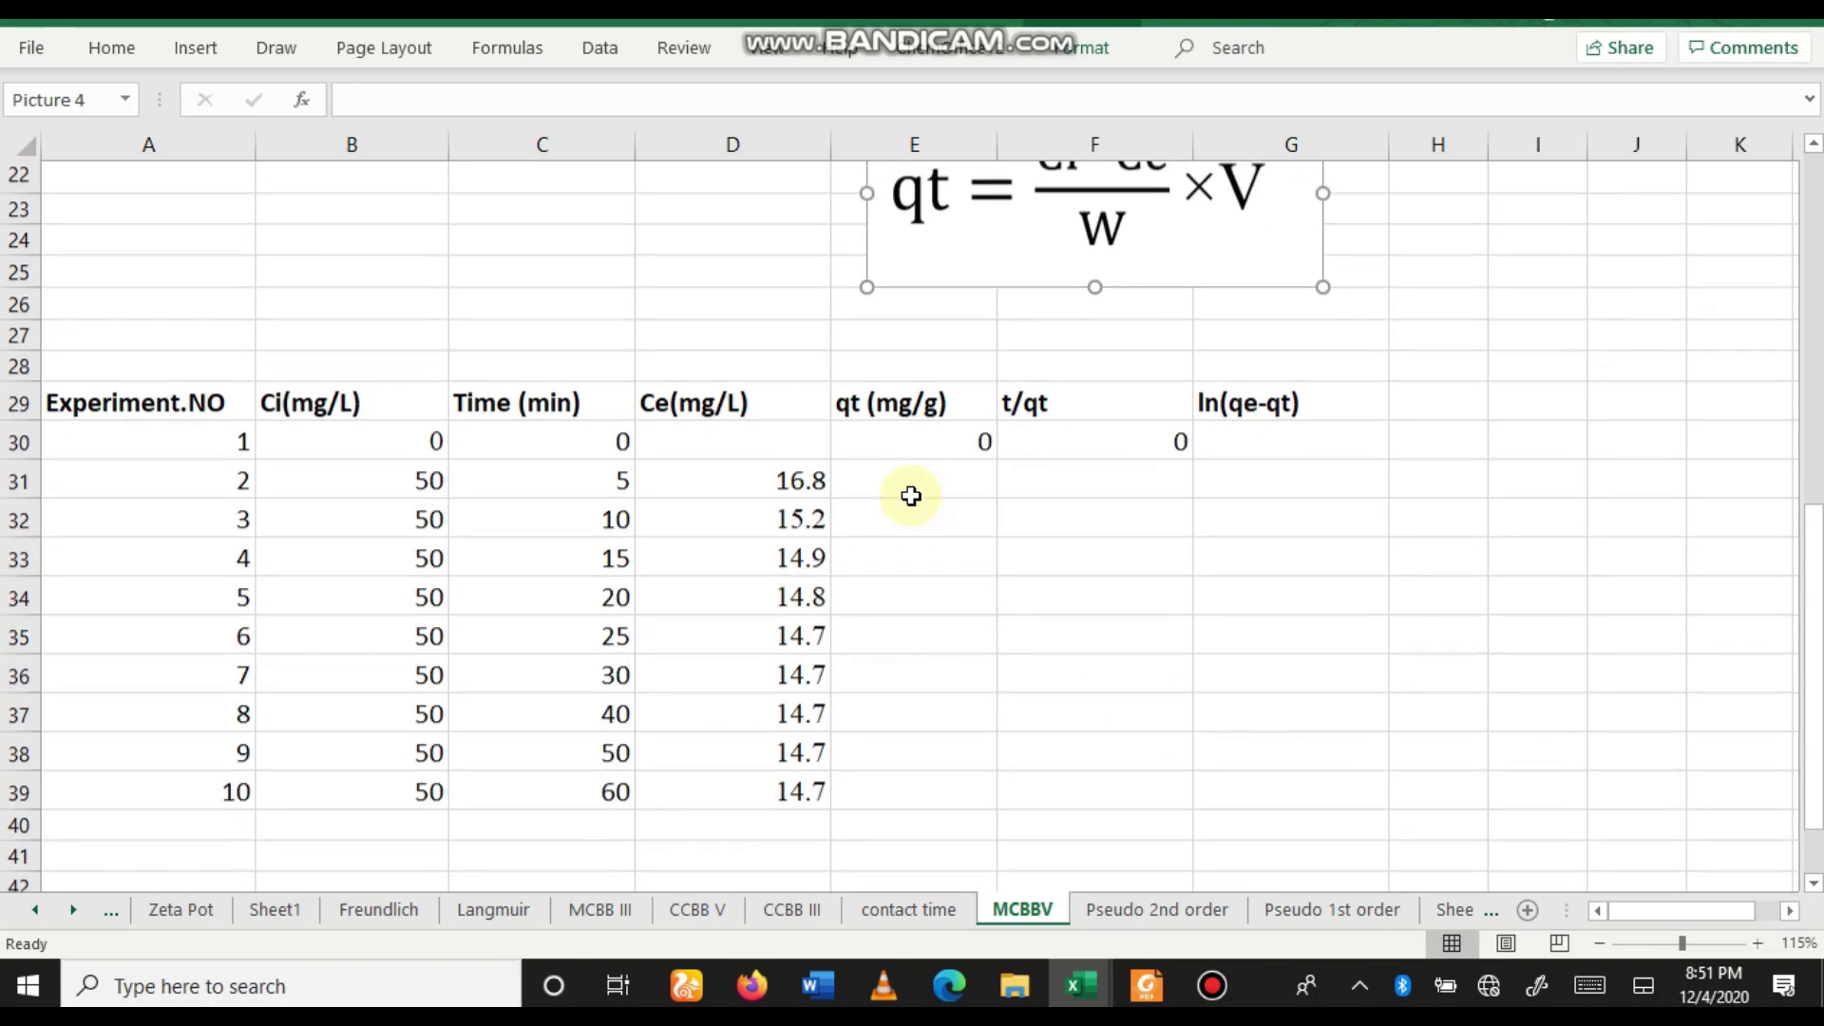
{"action": "scroll", "coordinate": [911, 496], "scroll_direction": "up", "scroll_amount": 1}
Calculate qt in E31 with =(B31-D31)*0.1/0.15 and fill the formula down through E39.
{"action": "left_click", "coordinate": [896, 500]}
{"action": "scroll", "coordinate": [902, 502], "scroll_direction": "up", "scroll_amount": 1}
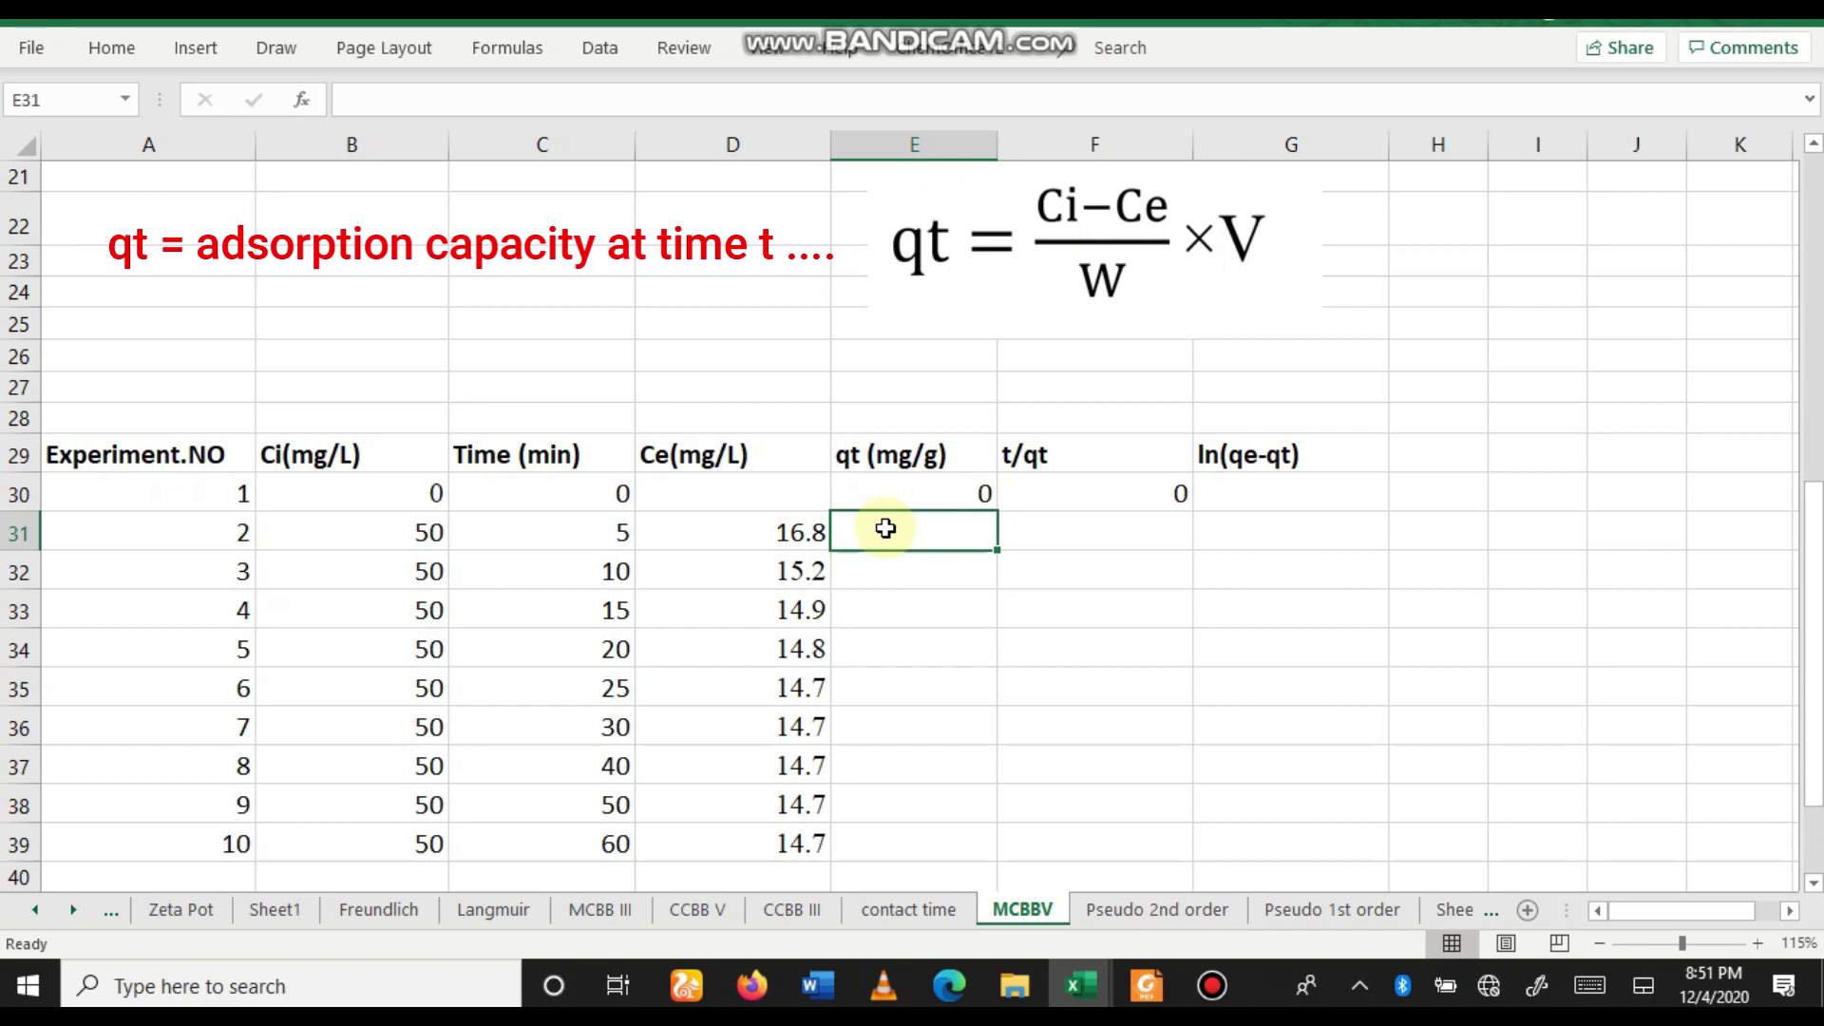
{"action": "type", "text": "=("}
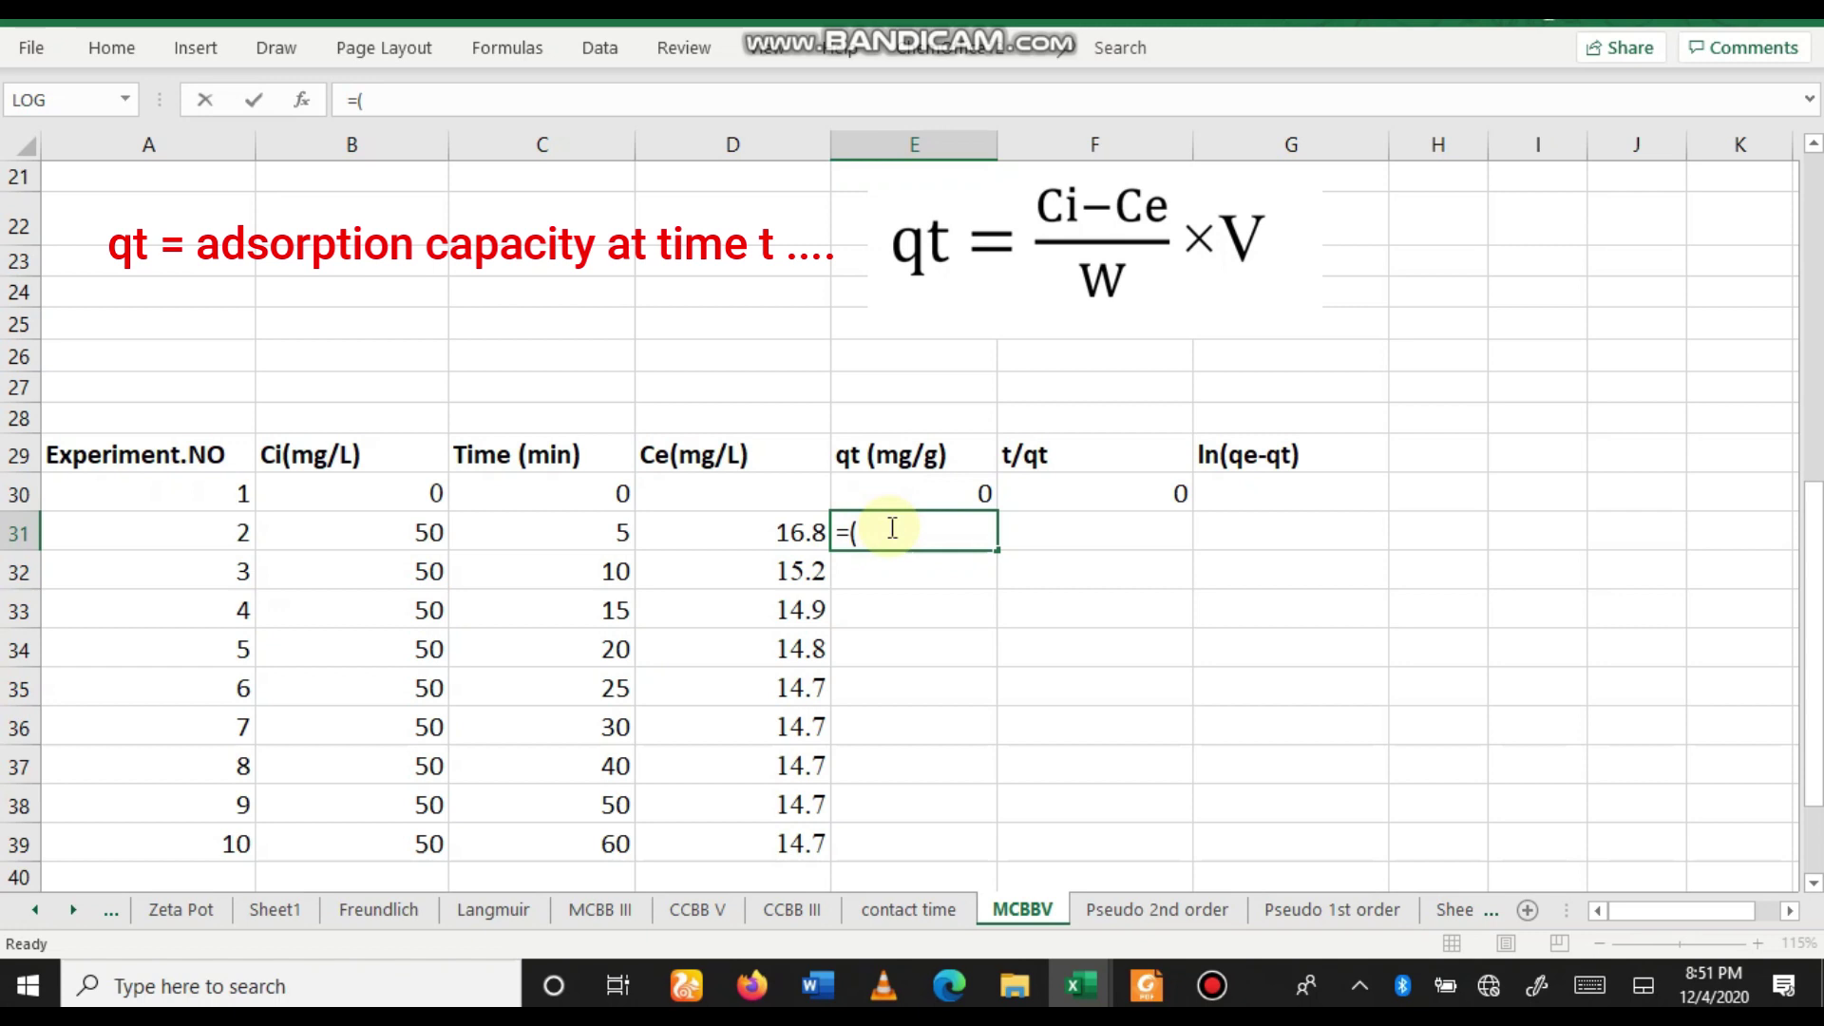
{"action": "left_click", "coordinate": [372, 531]}
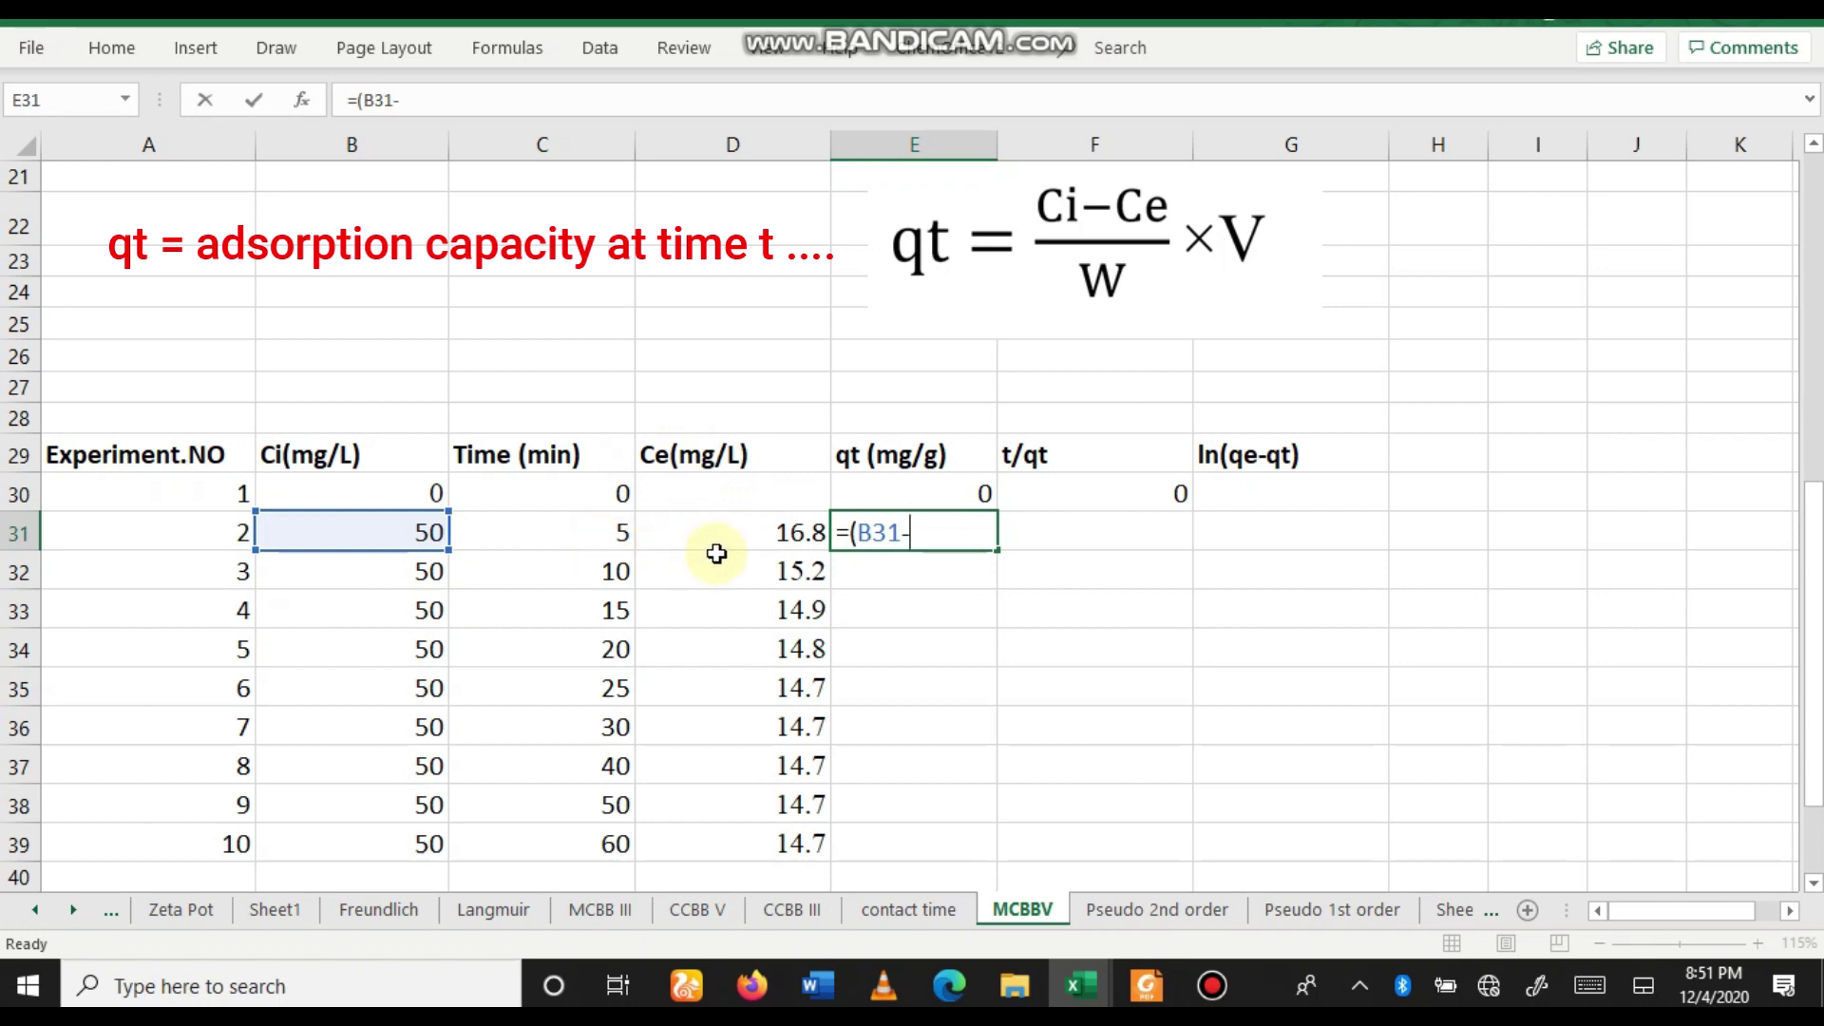
{"action": "left_click", "coordinate": [749, 532]}
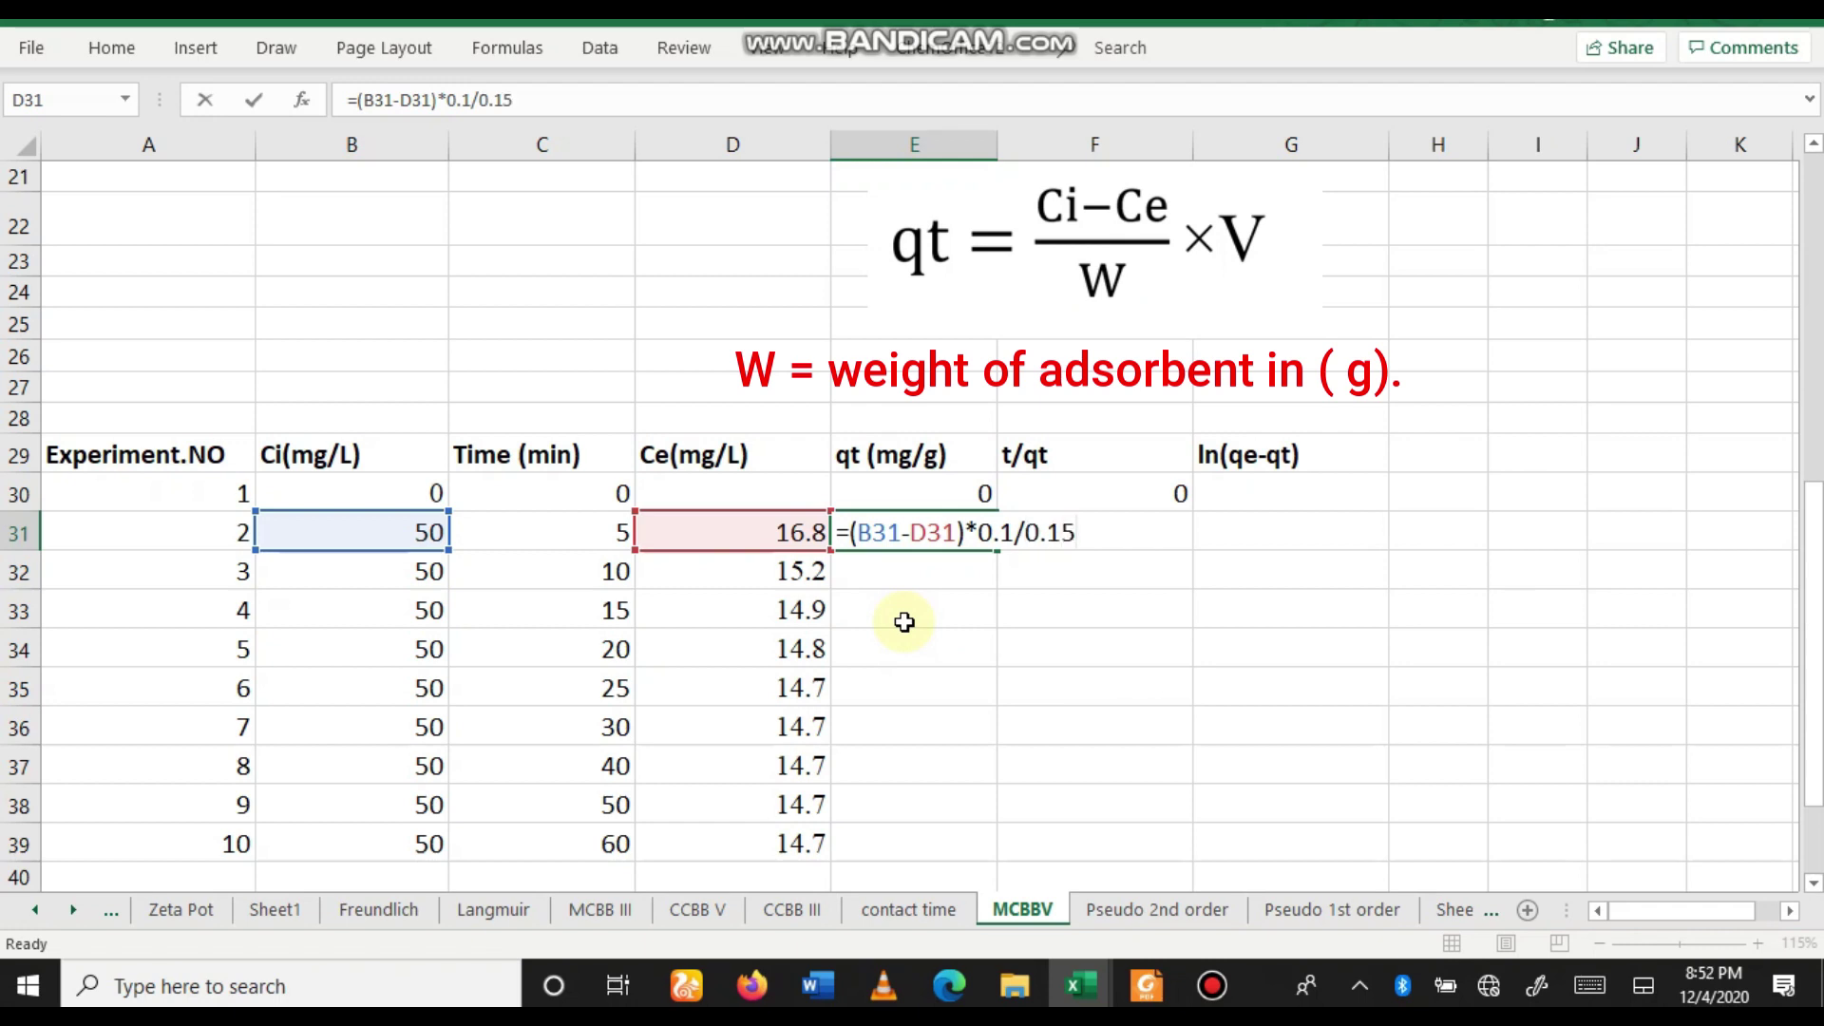
{"action": "key", "text": "Return"}
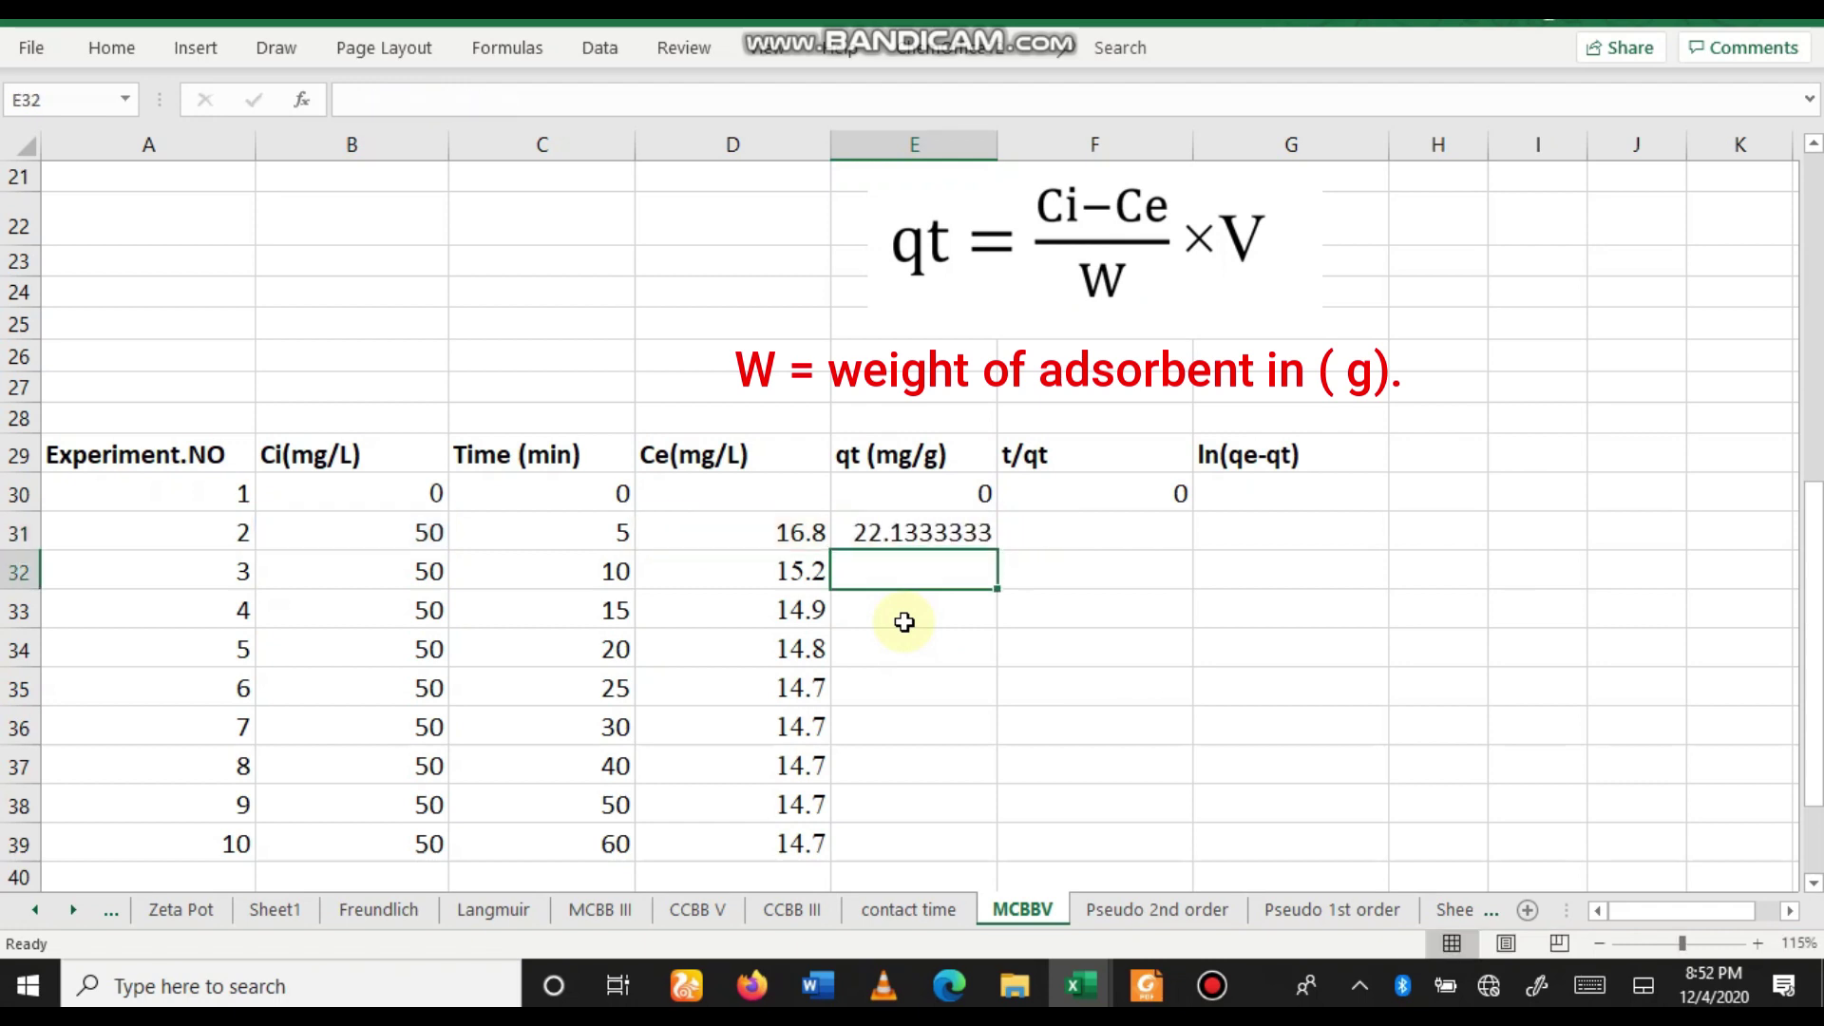
{"action": "left_click", "coordinate": [912, 534]}
{"action": "left_click_drag", "start_coordinate": [1000, 553], "coordinate": [983, 854]}
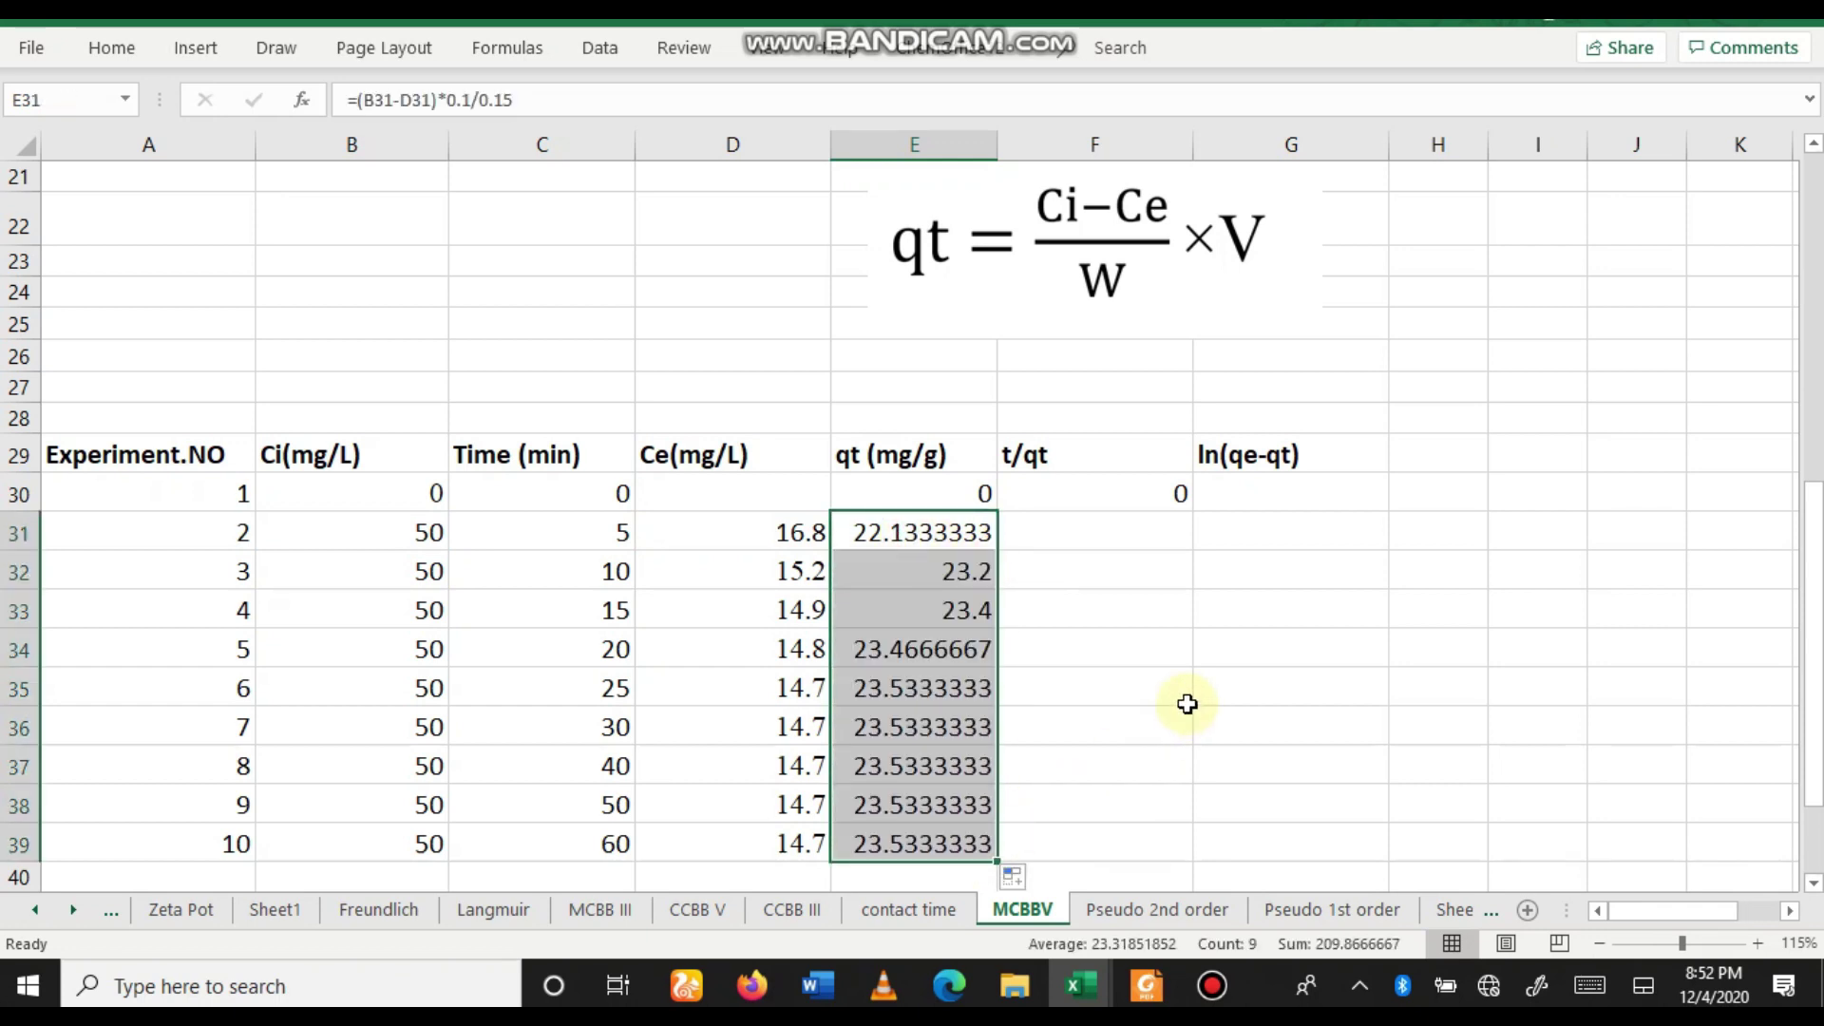
Calculate t/qt in F31 with =C31/E31 and fill the formula down through F39.
{"action": "left_click", "coordinate": [1073, 530]}
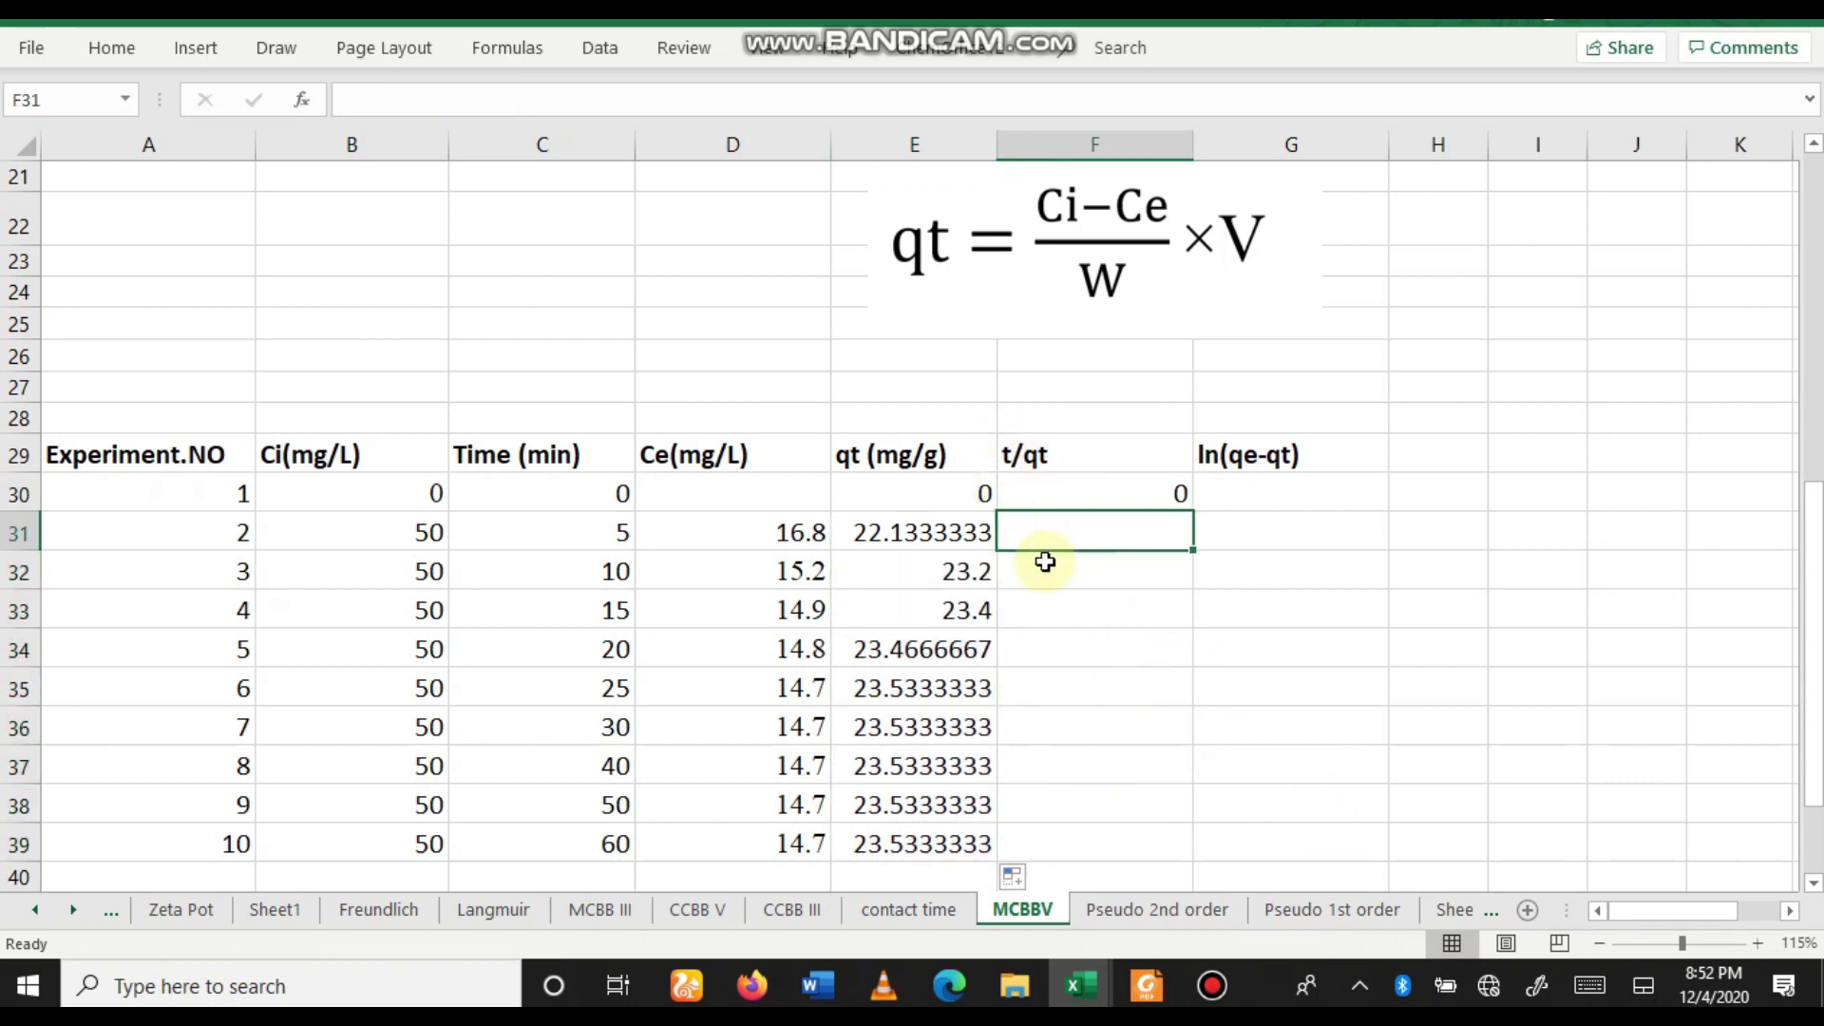
{"action": "type", "text": "="}
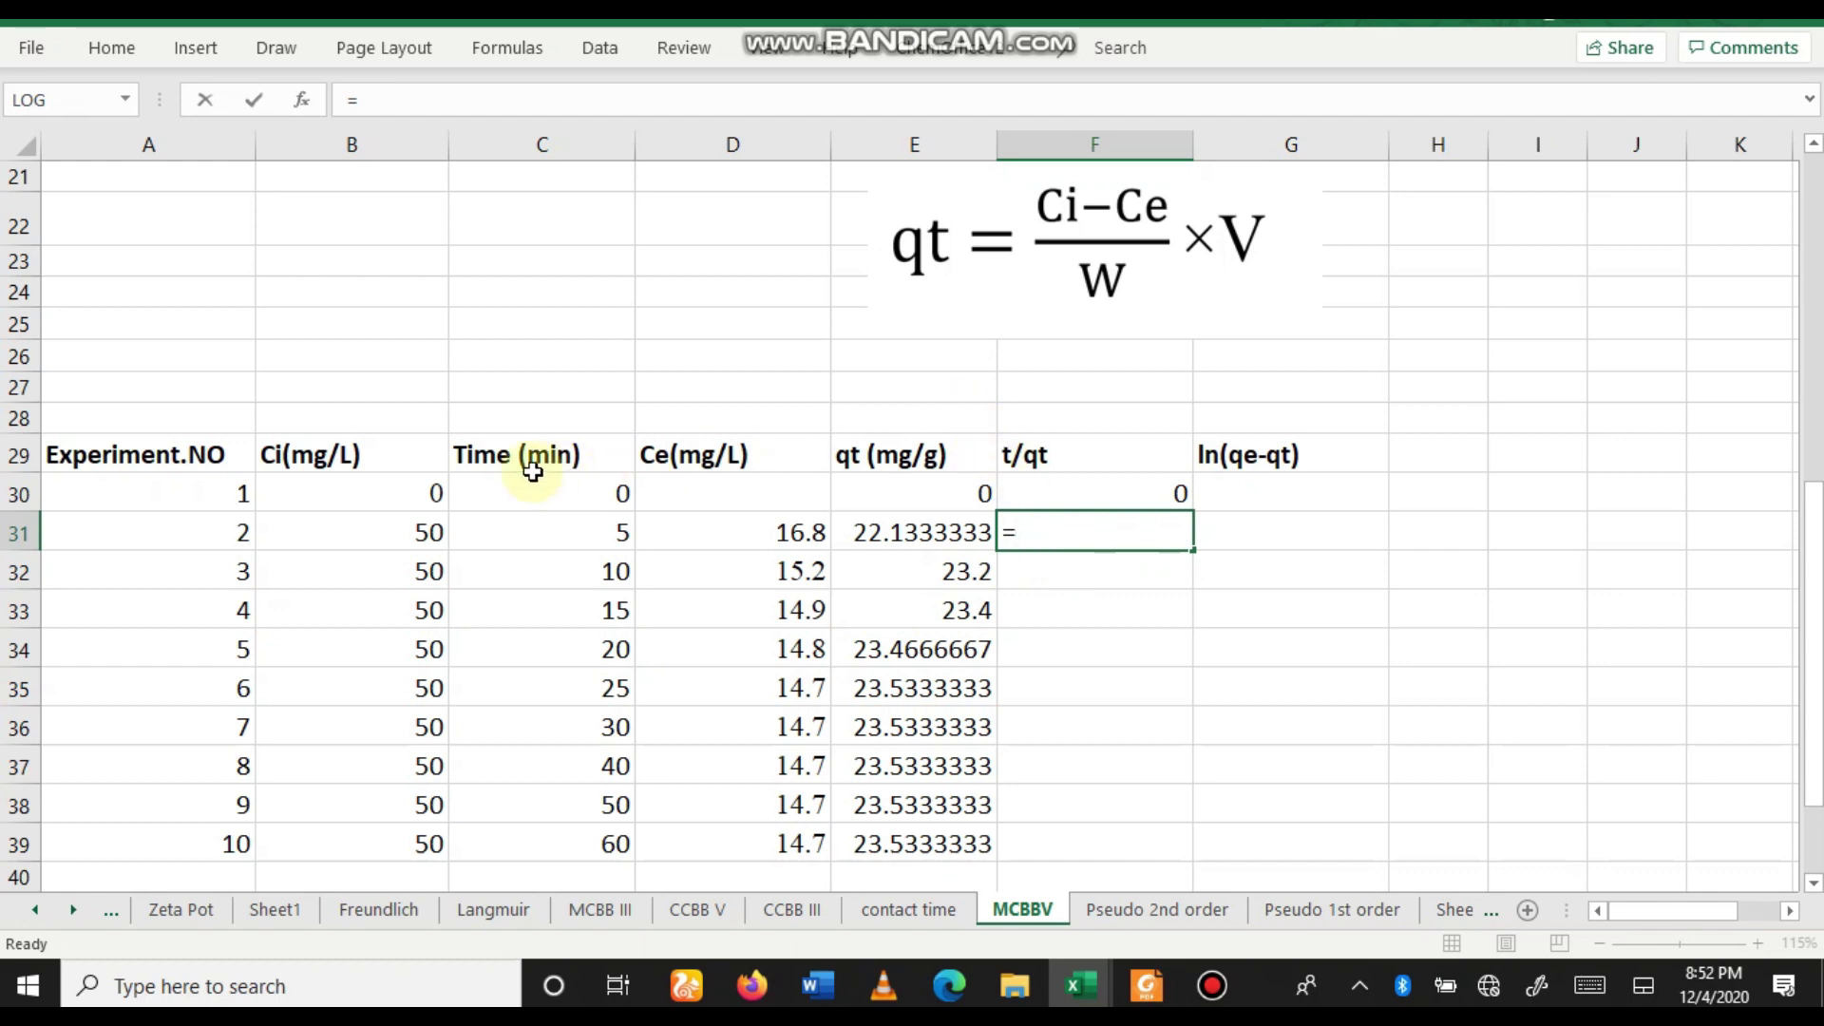
{"action": "left_click", "coordinate": [562, 535]}
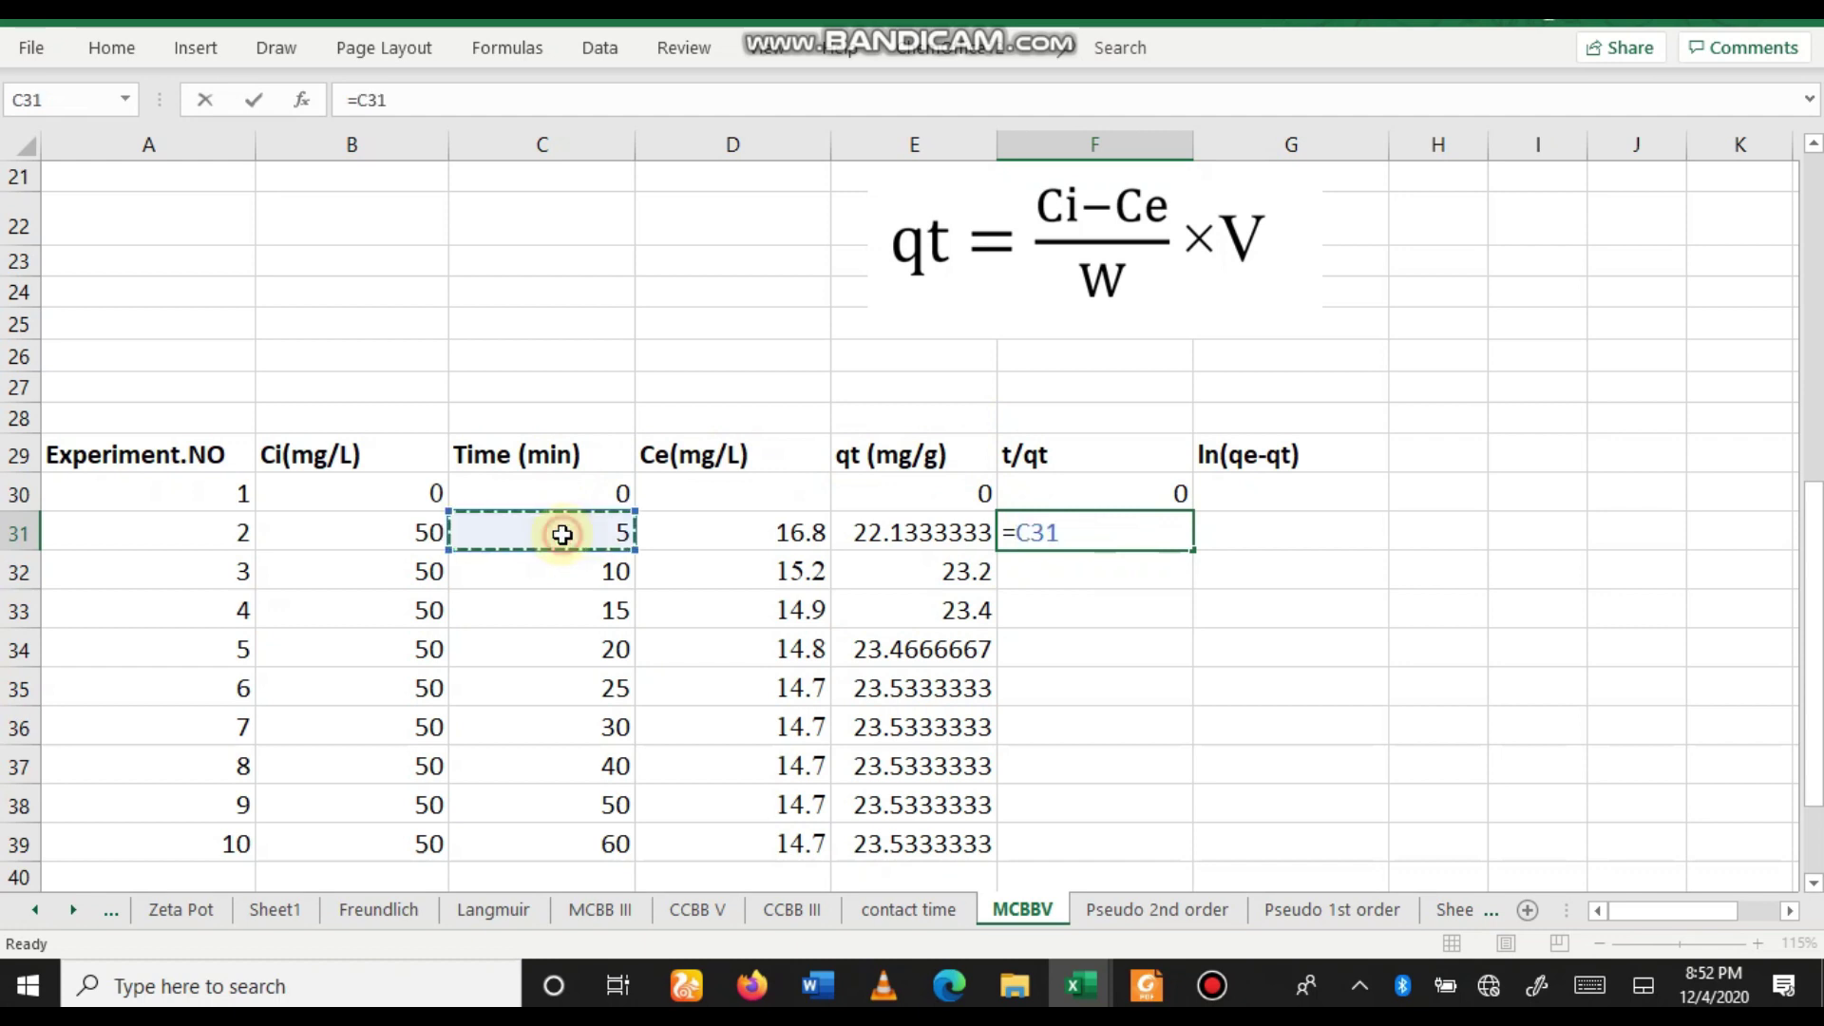
{"action": "type", "text": "/"}
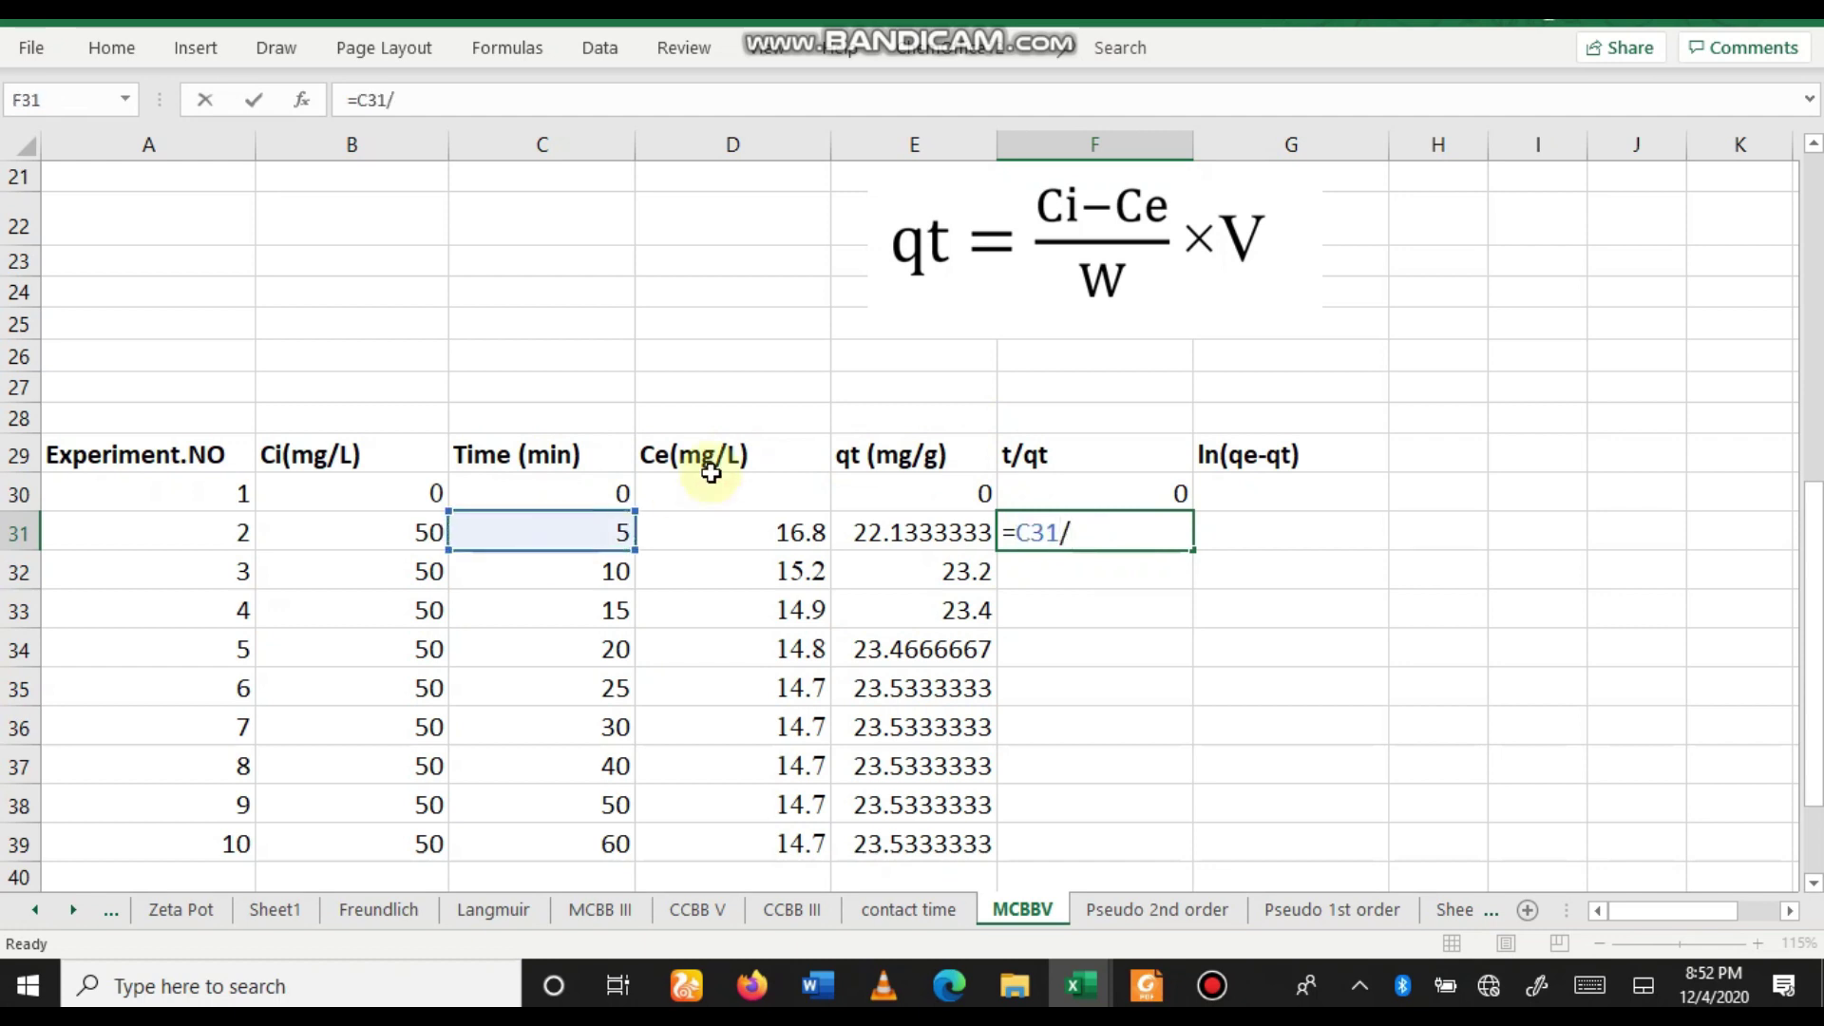
{"action": "left_click", "coordinate": [910, 535]}
{"action": "key", "text": "Return"}
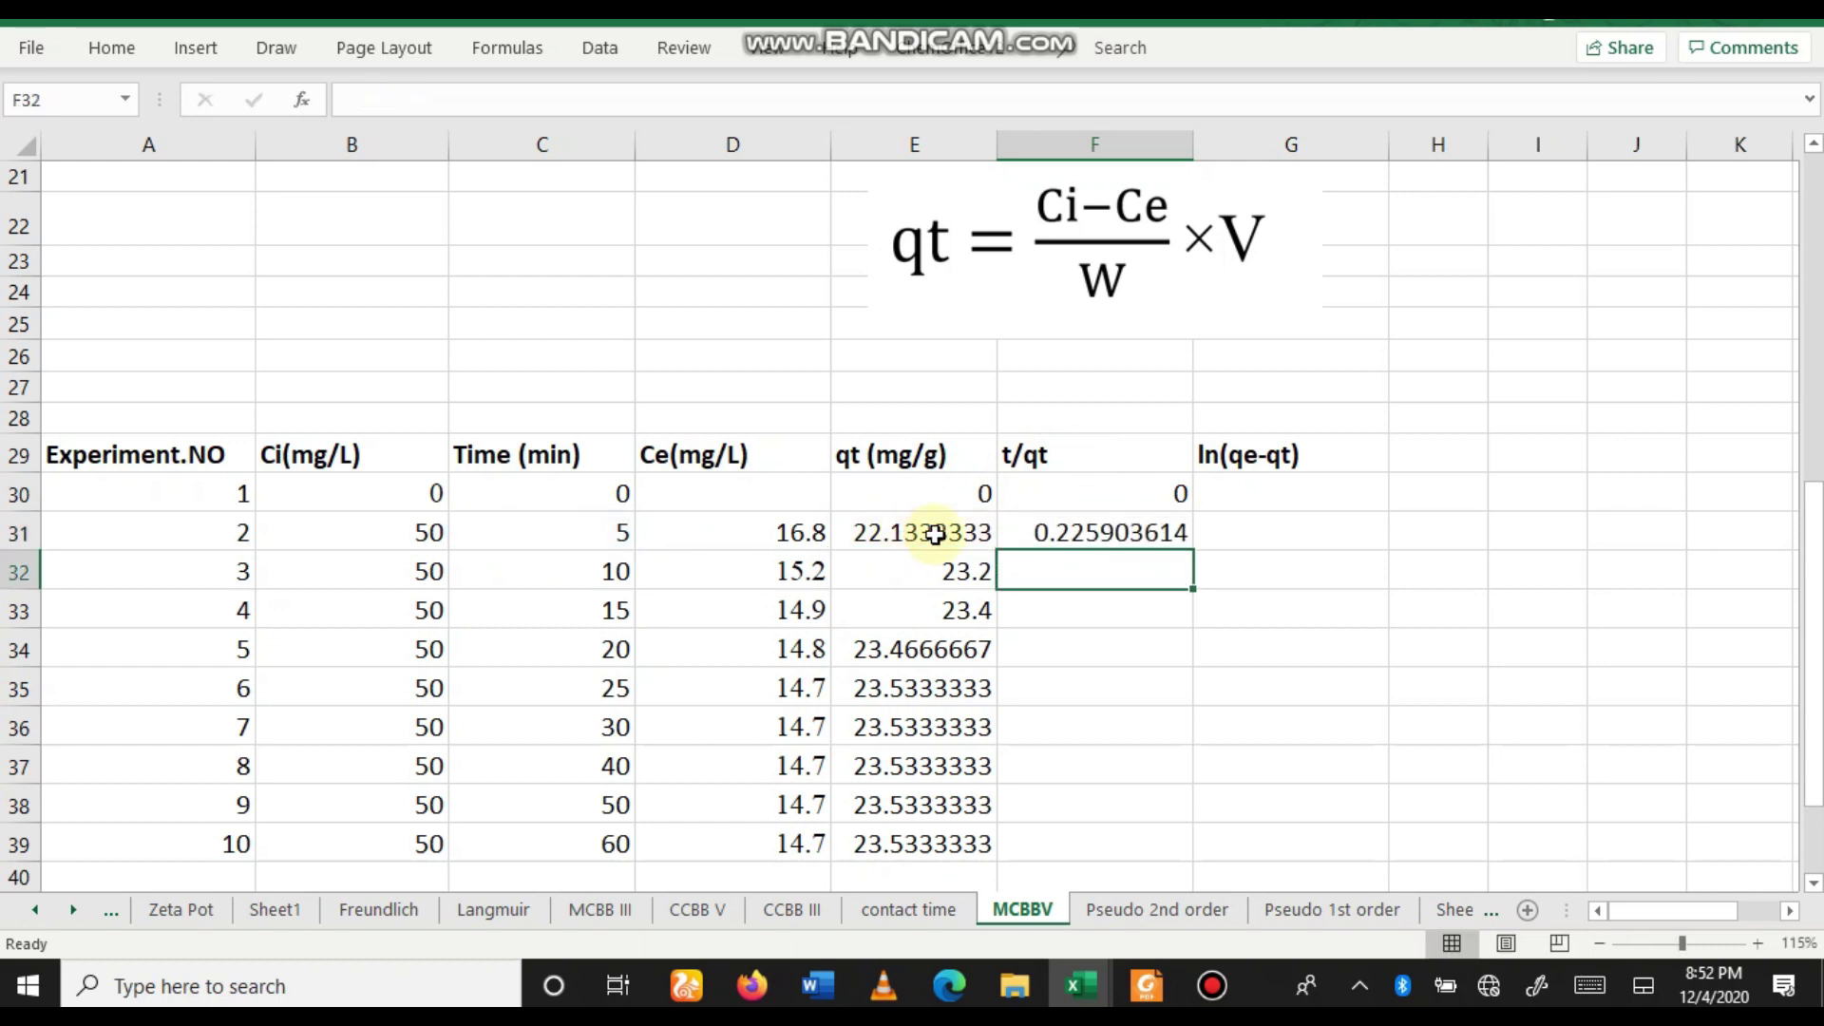
{"action": "left_click", "coordinate": [1051, 531]}
{"action": "left_click_drag", "start_coordinate": [1196, 552], "coordinate": [1169, 854]}
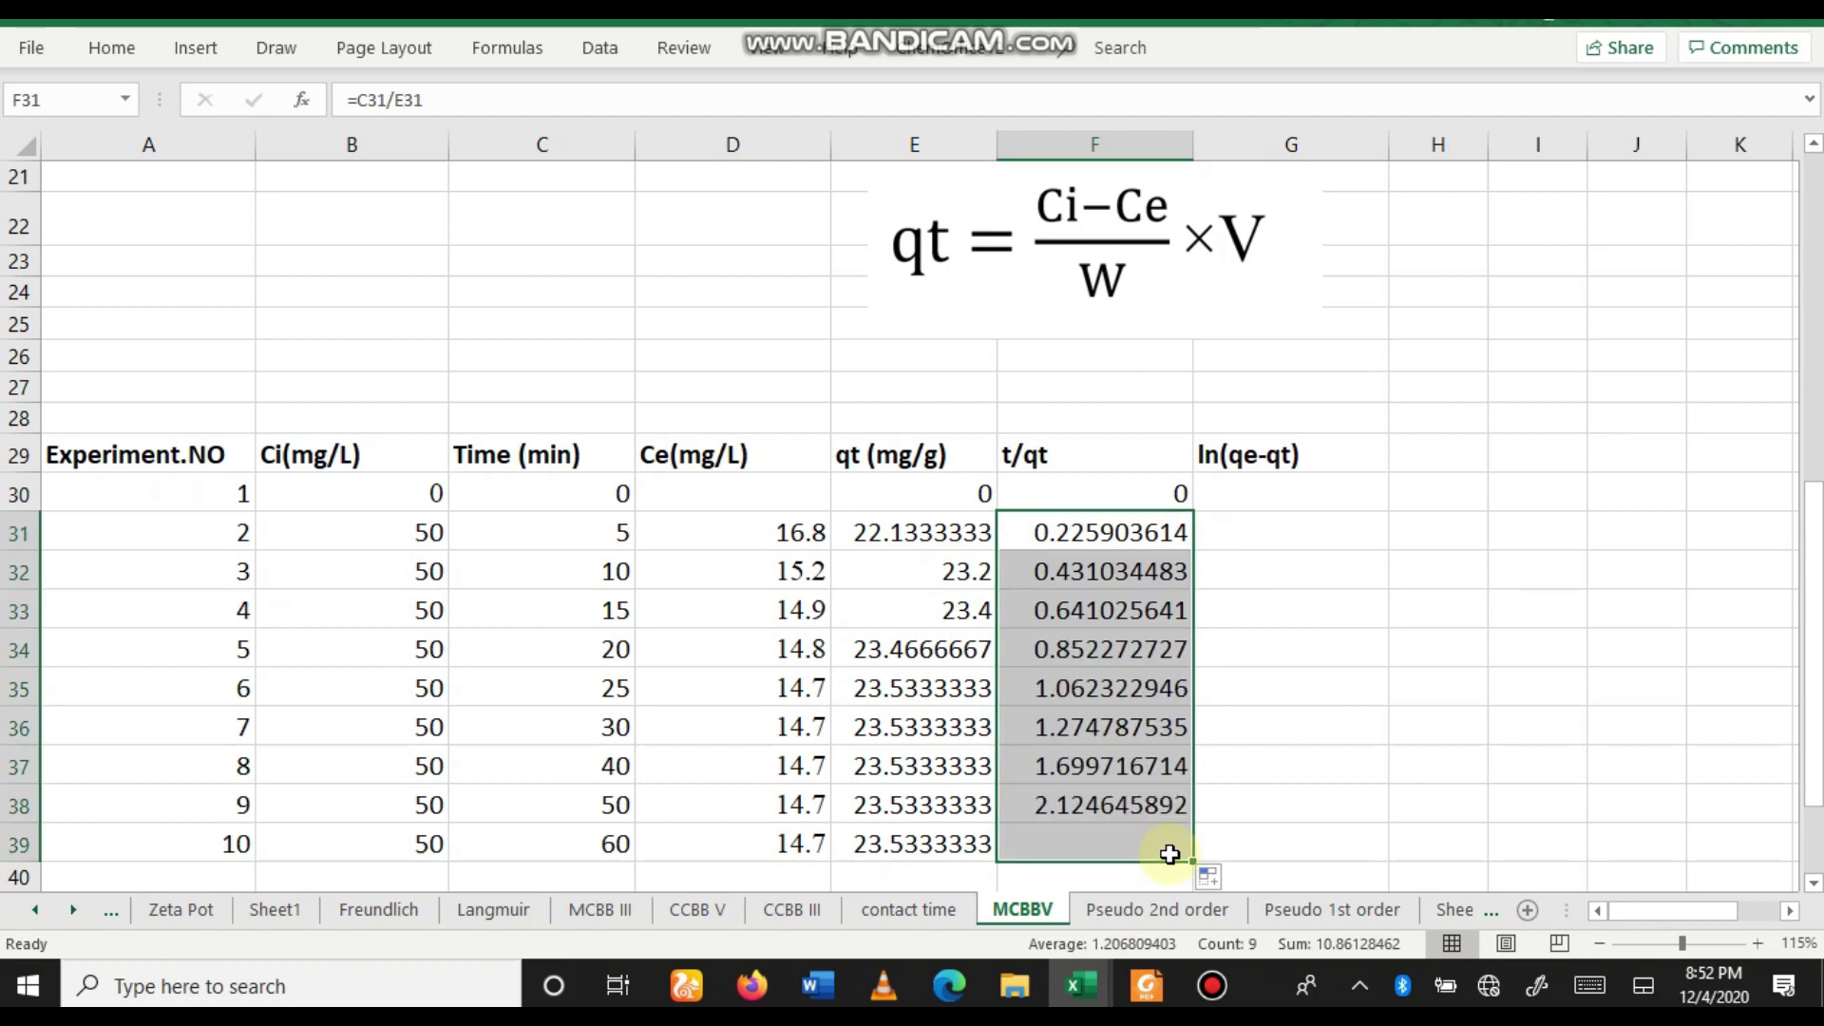
Delete the ln(qe-qt) heading from cell G29.
{"action": "left_click", "coordinate": [1241, 458]}
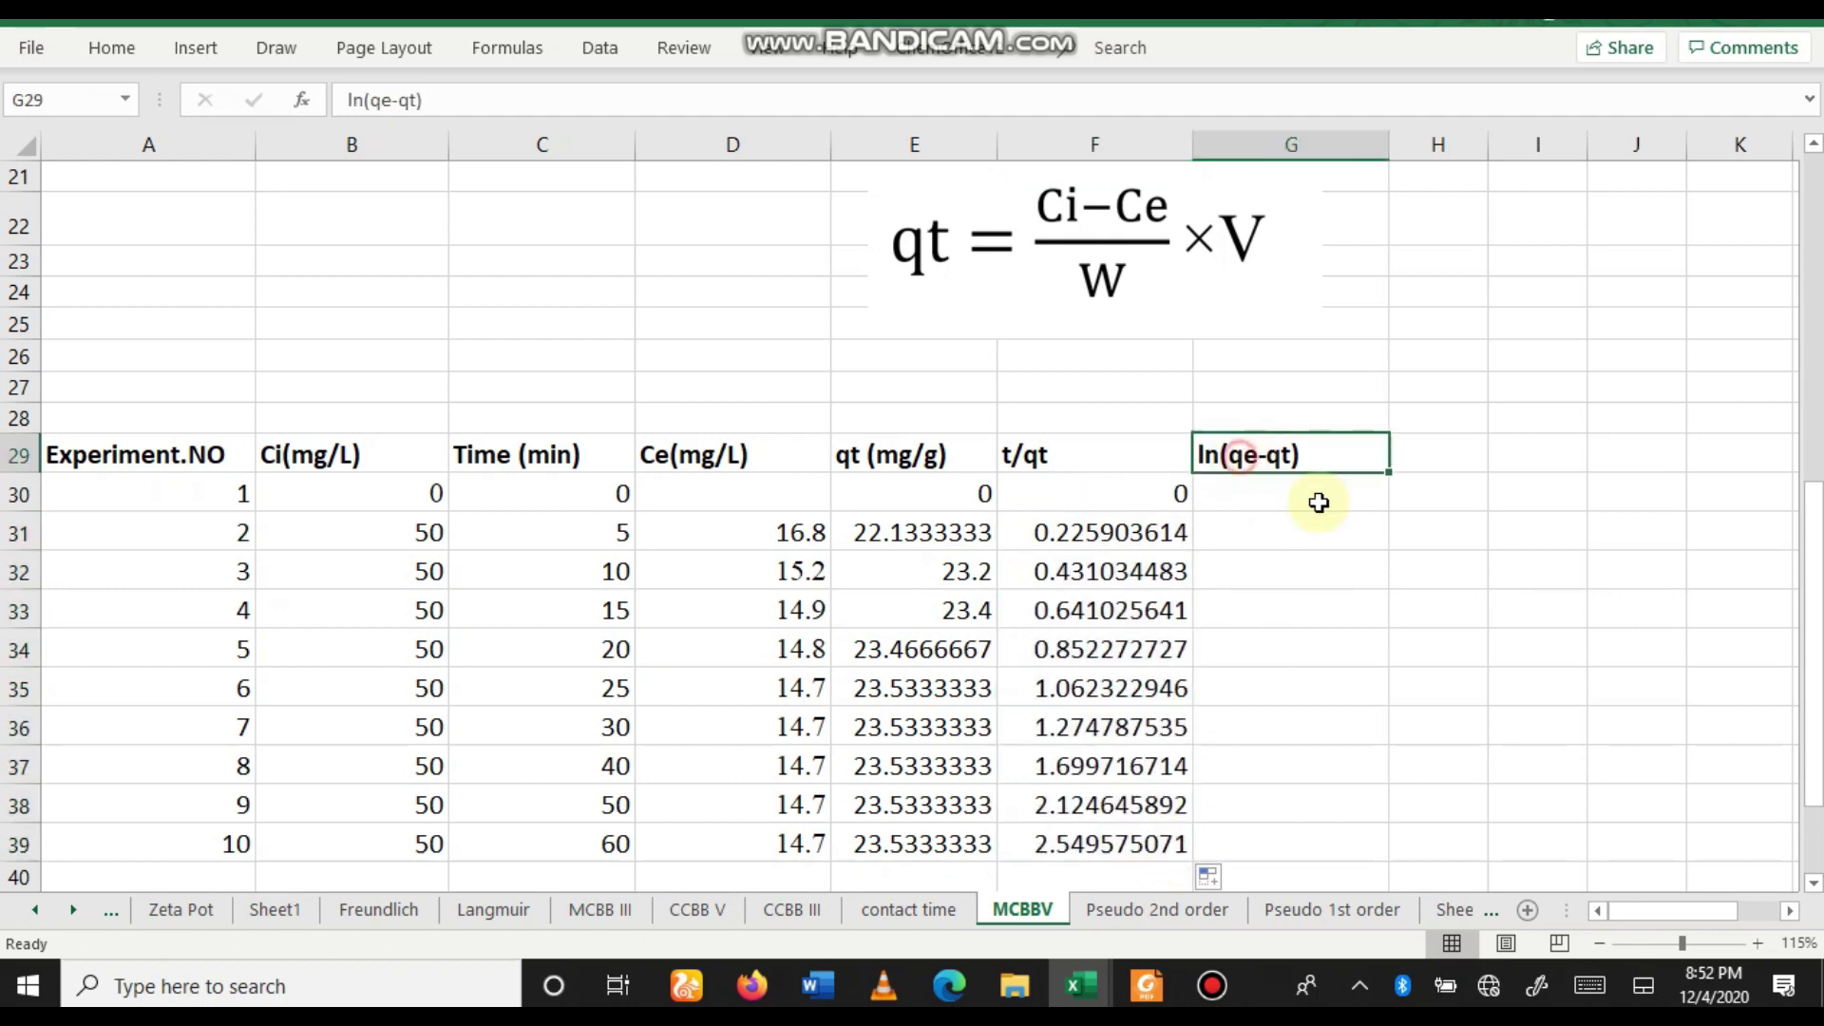
{"action": "key", "text": "Delete"}
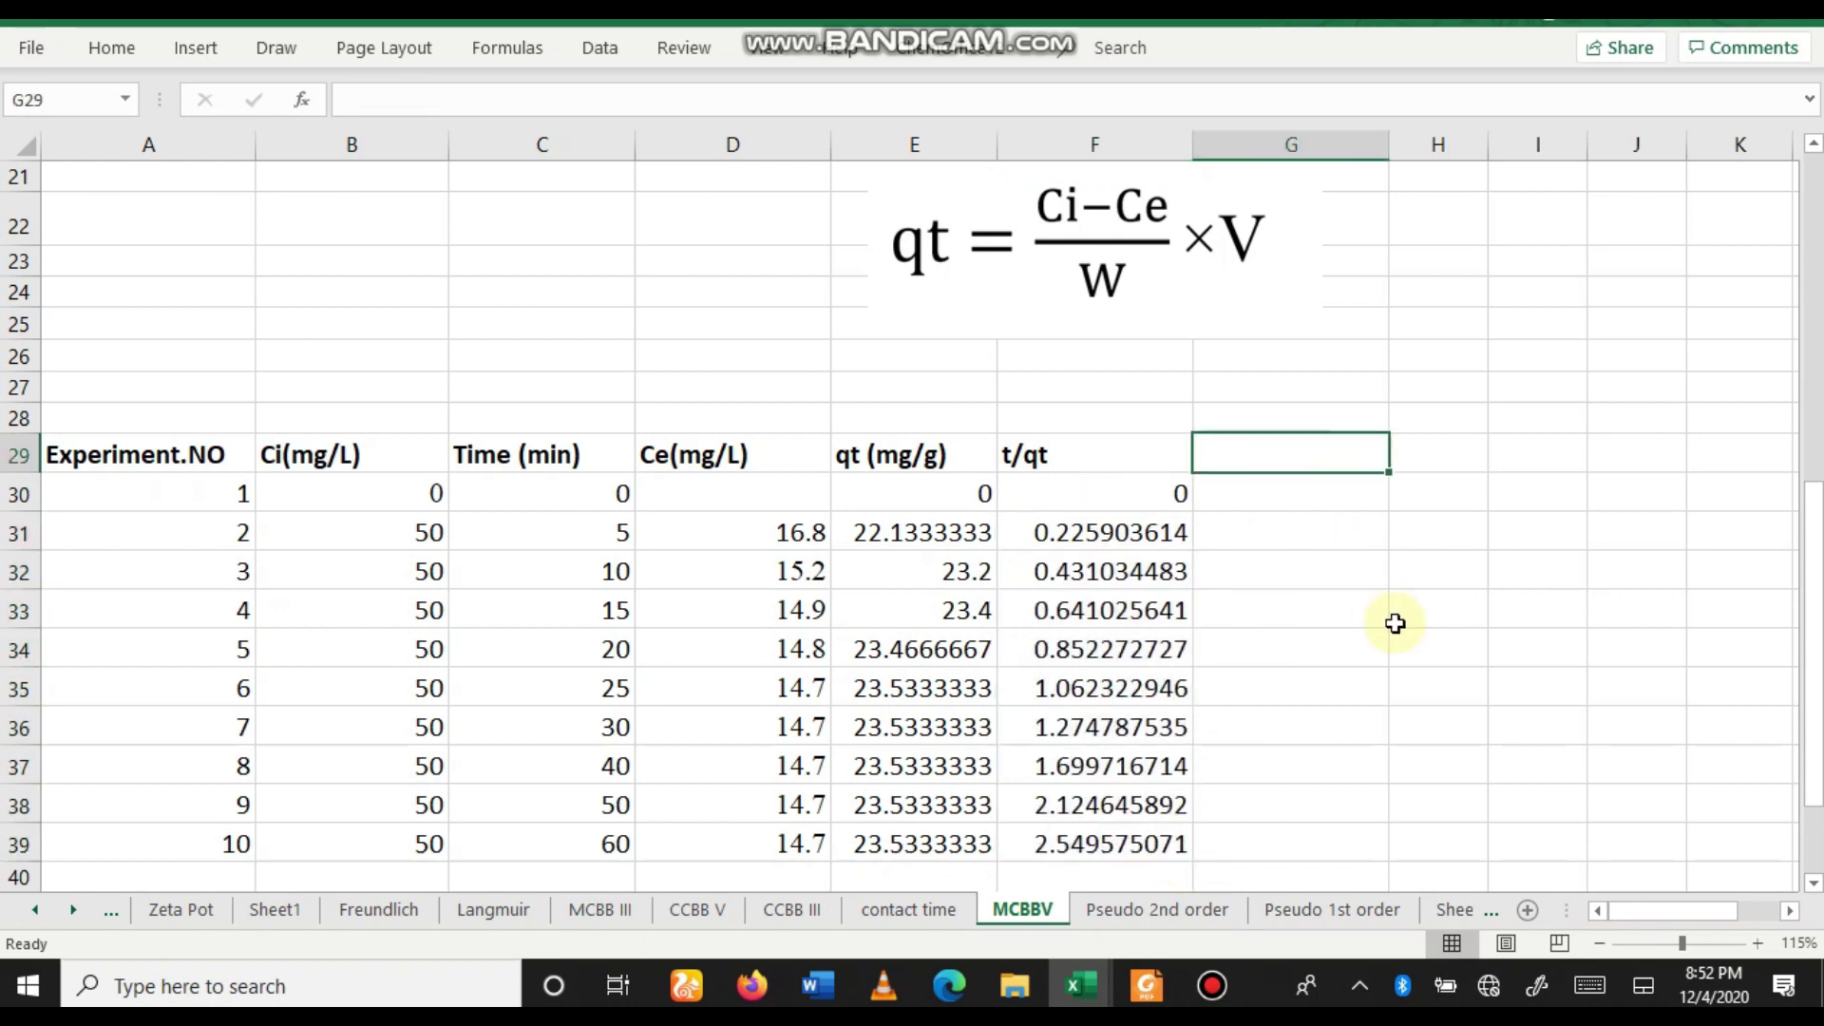
{"action": "left_click", "coordinate": [1299, 533]}
Move the qt equation picture away from the kinetics table, out to about column L.
{"action": "left_click", "coordinate": [946, 279]}
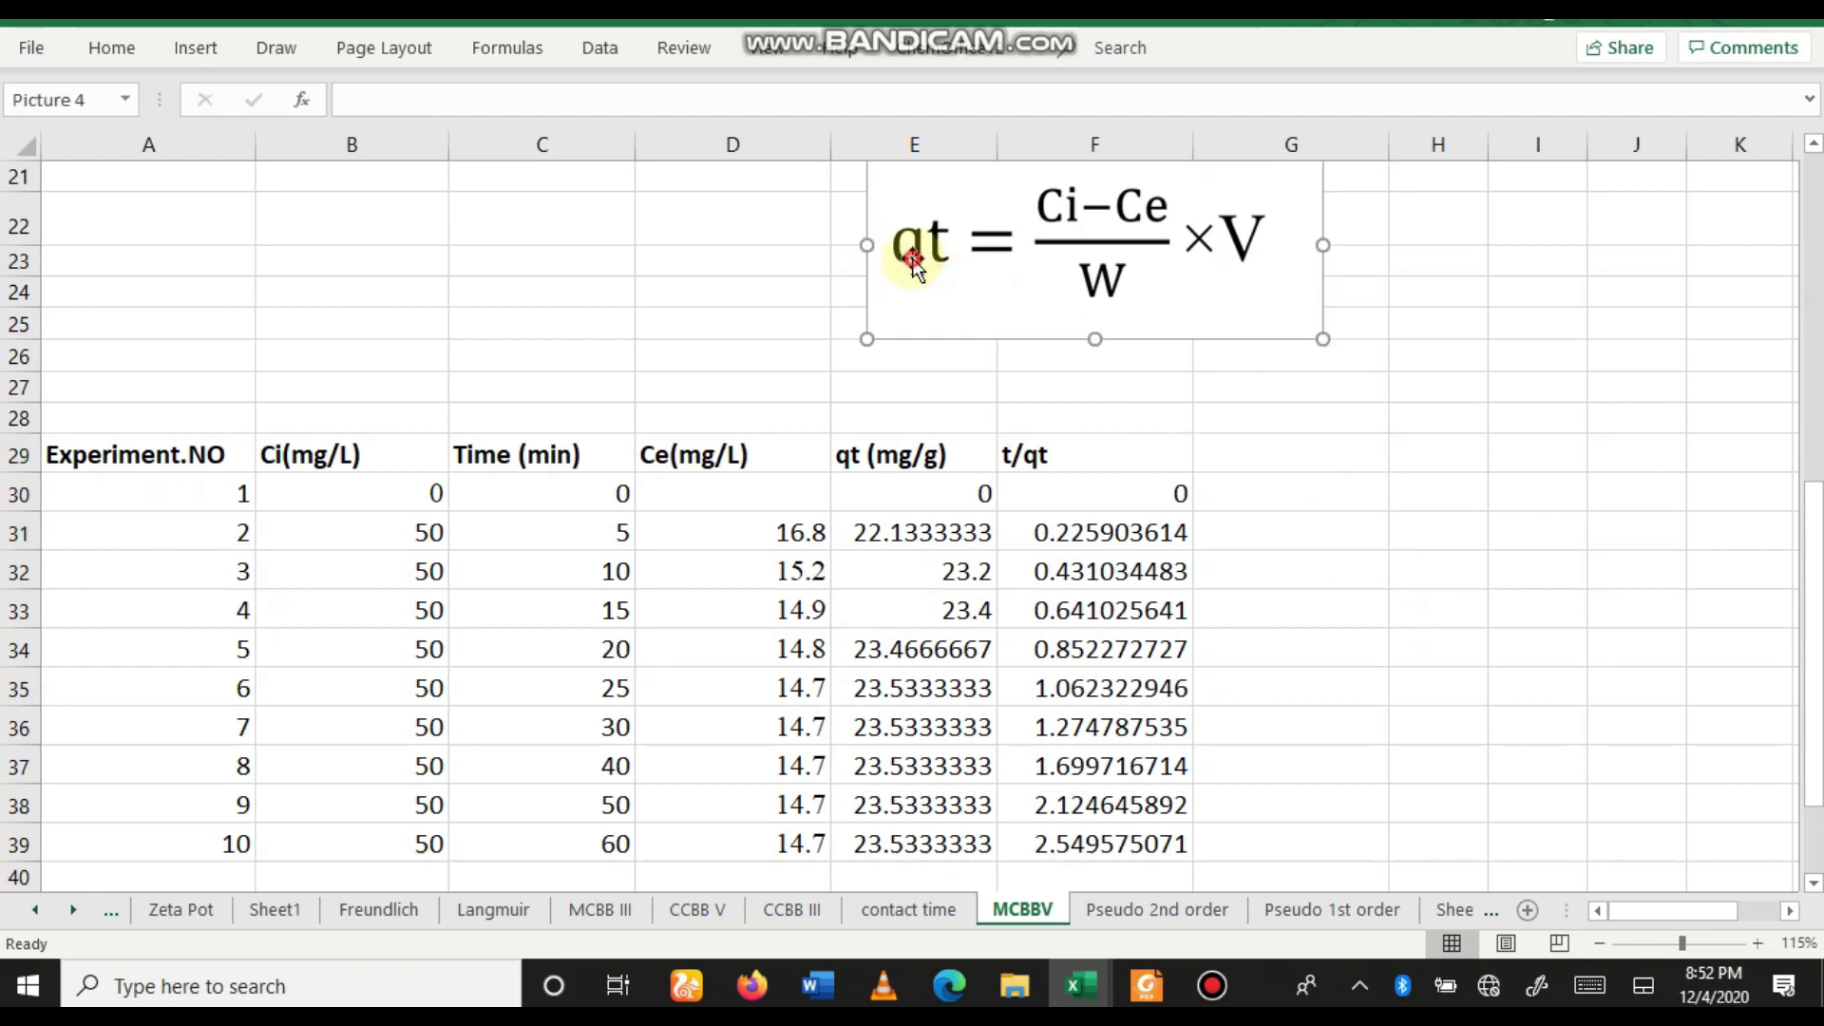
{"action": "left_click_drag", "start_coordinate": [868, 225], "coordinate": [1580, 231]}
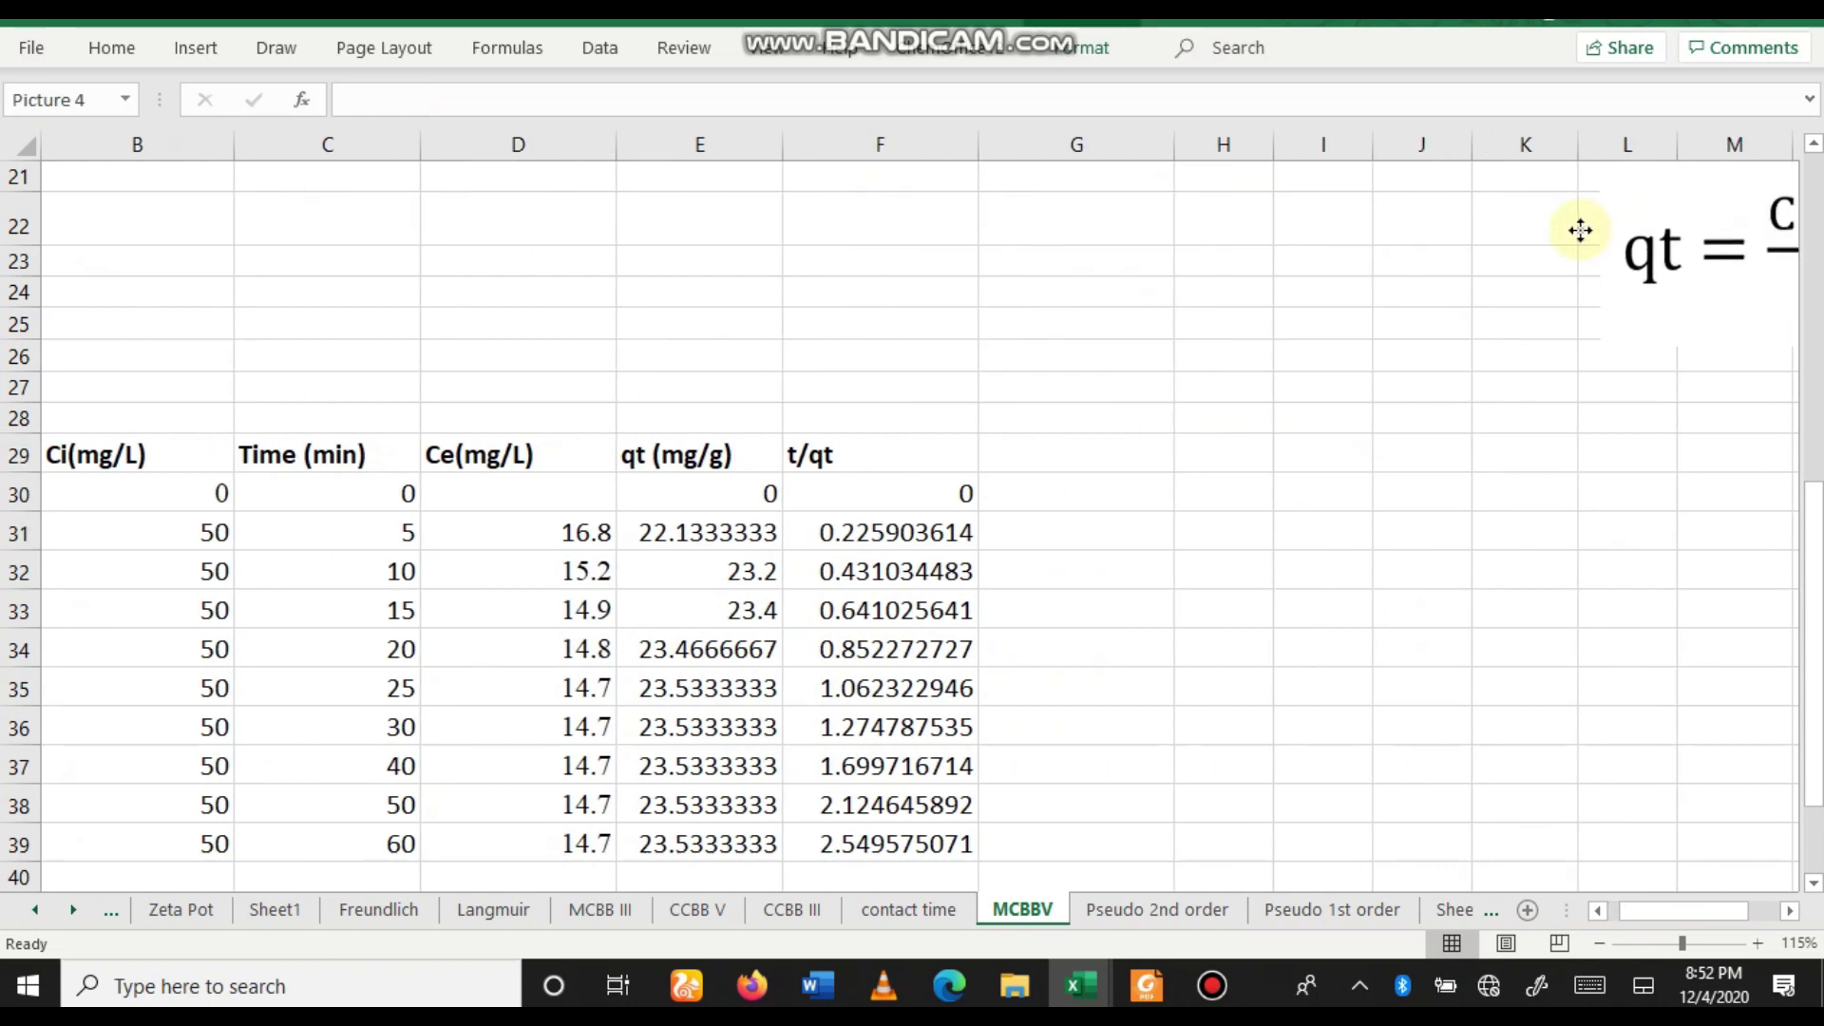
{"action": "left_click", "coordinate": [277, 301]}
{"action": "key", "text": "Home"}
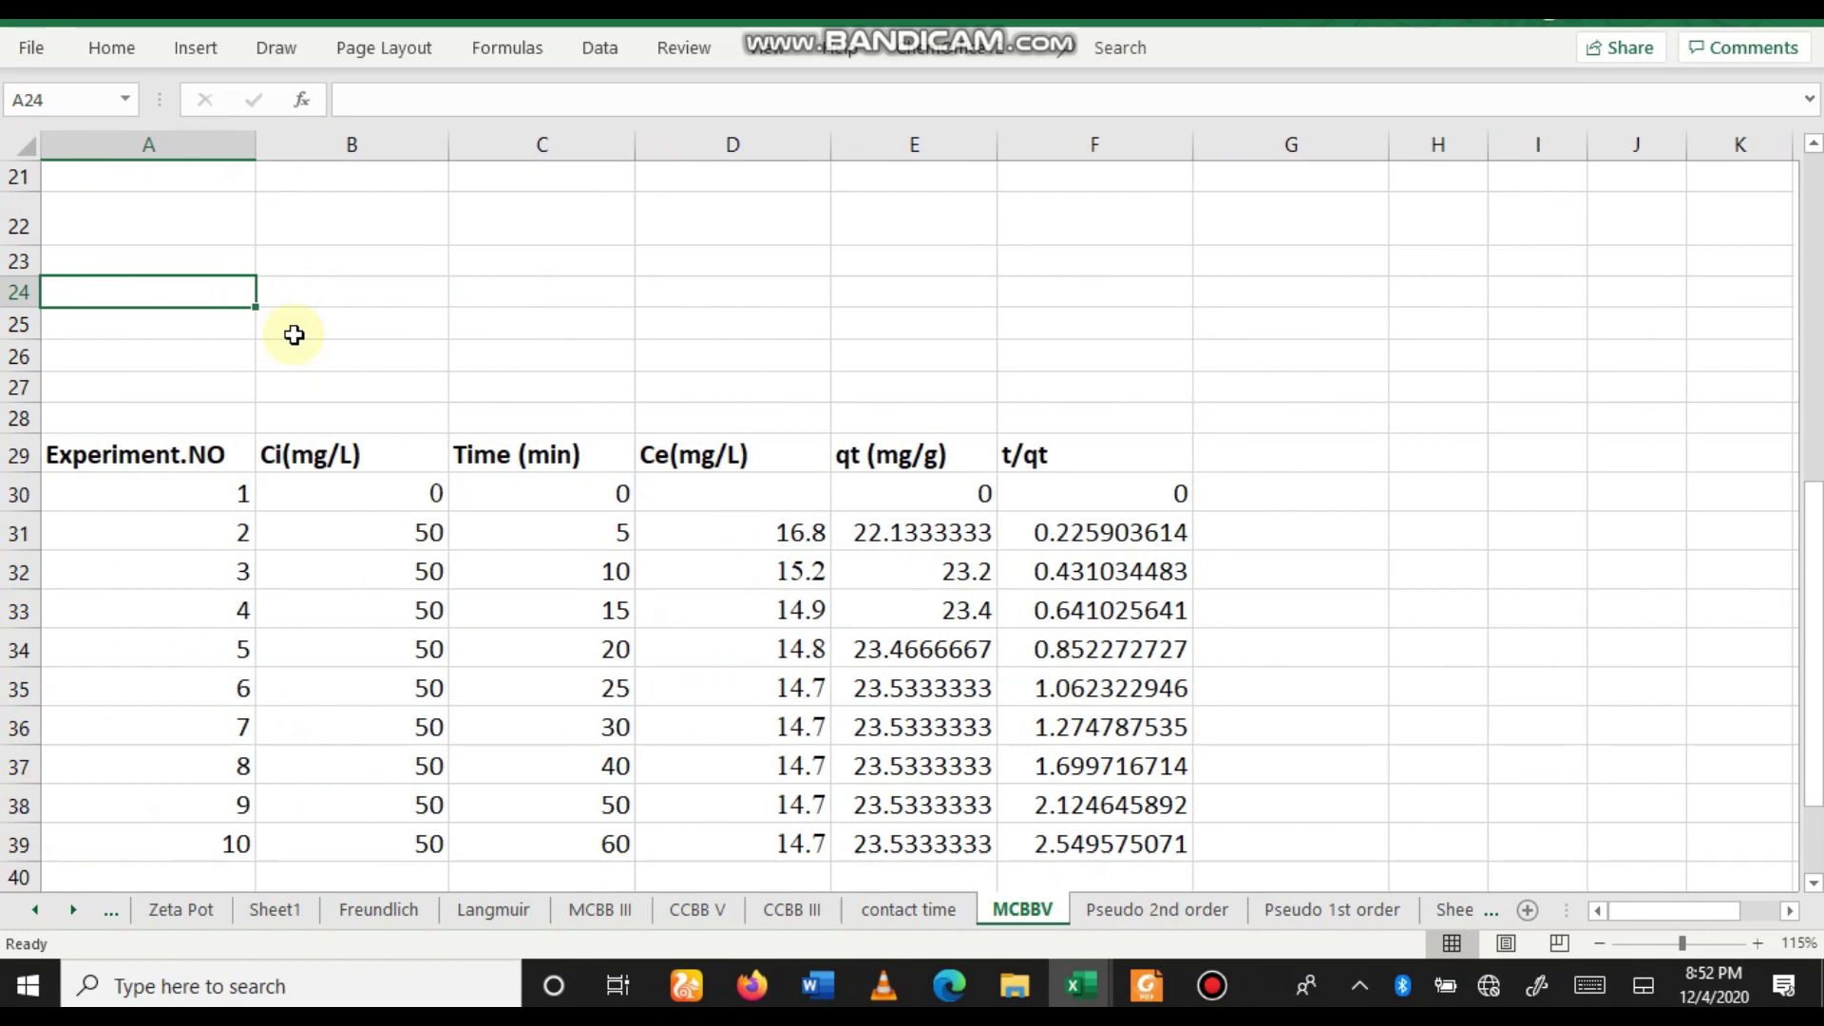
{"action": "left_click", "coordinate": [1277, 320]}
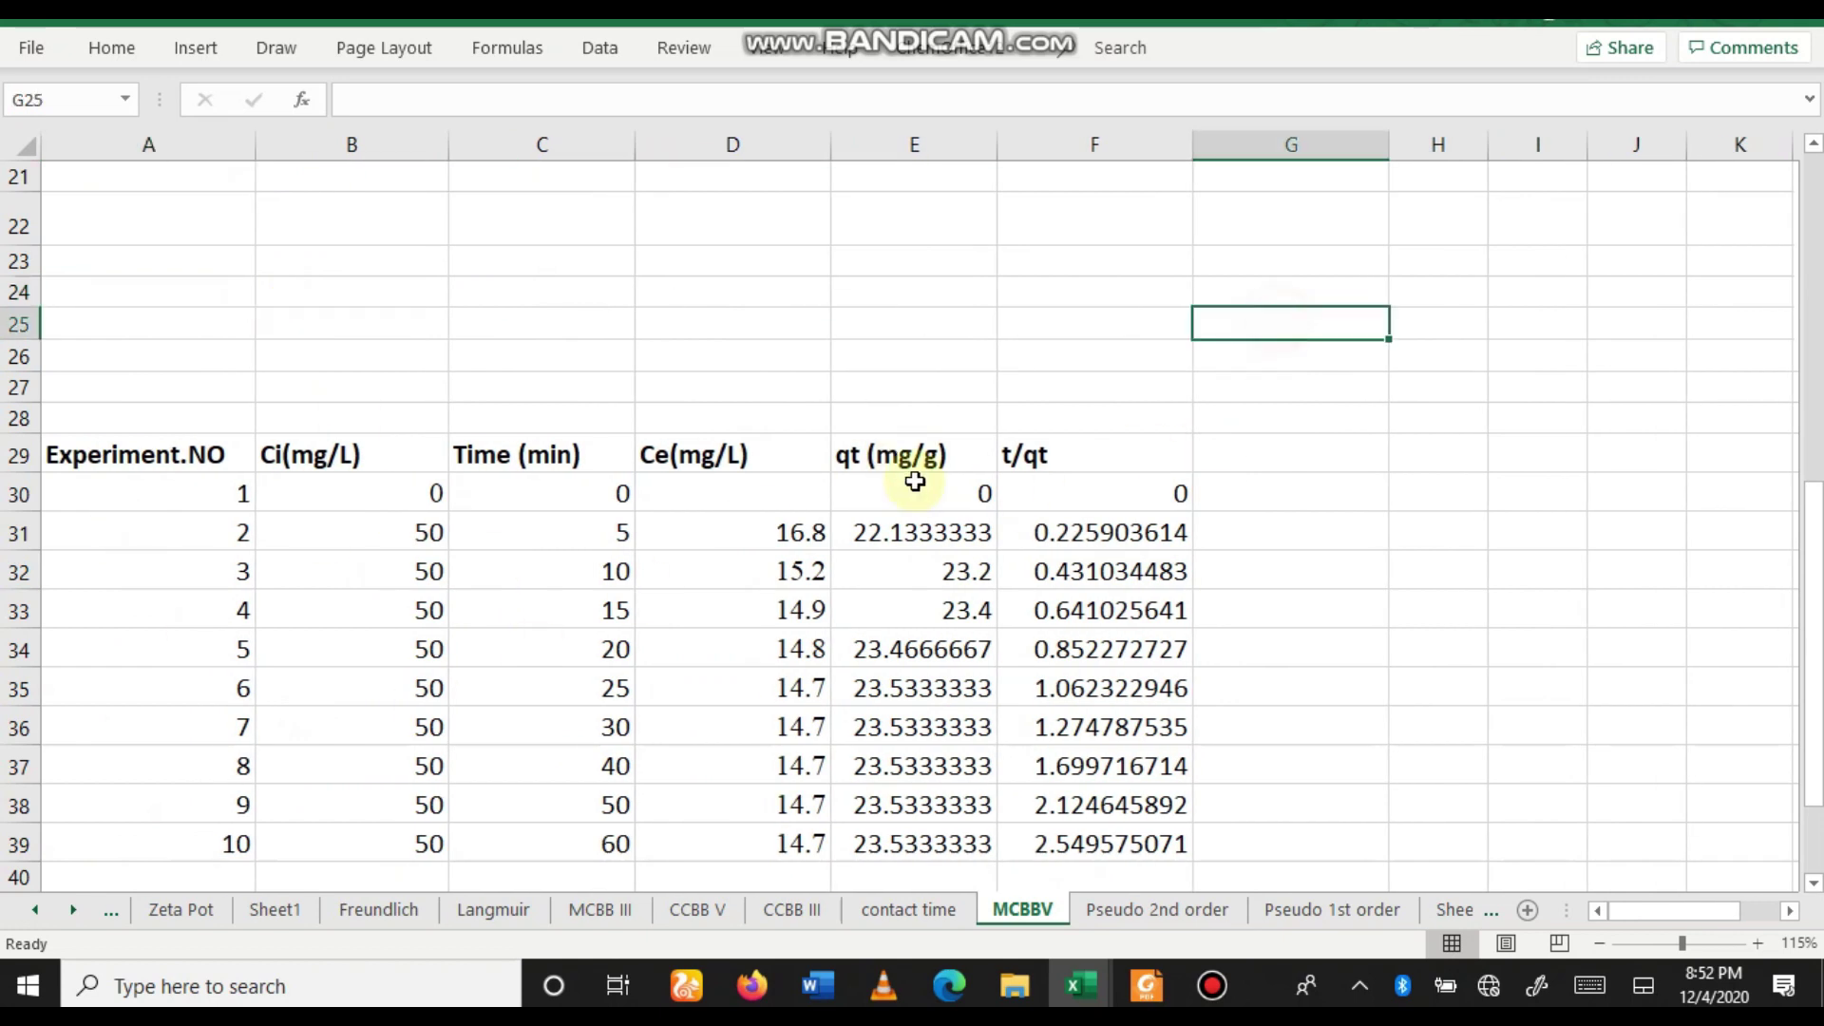
Highlight the Time (min) and t/qt columns, C29:C39 and F29:F39, with yellow fill.
{"action": "left_click_drag", "start_coordinate": [514, 469], "coordinate": [541, 833]}
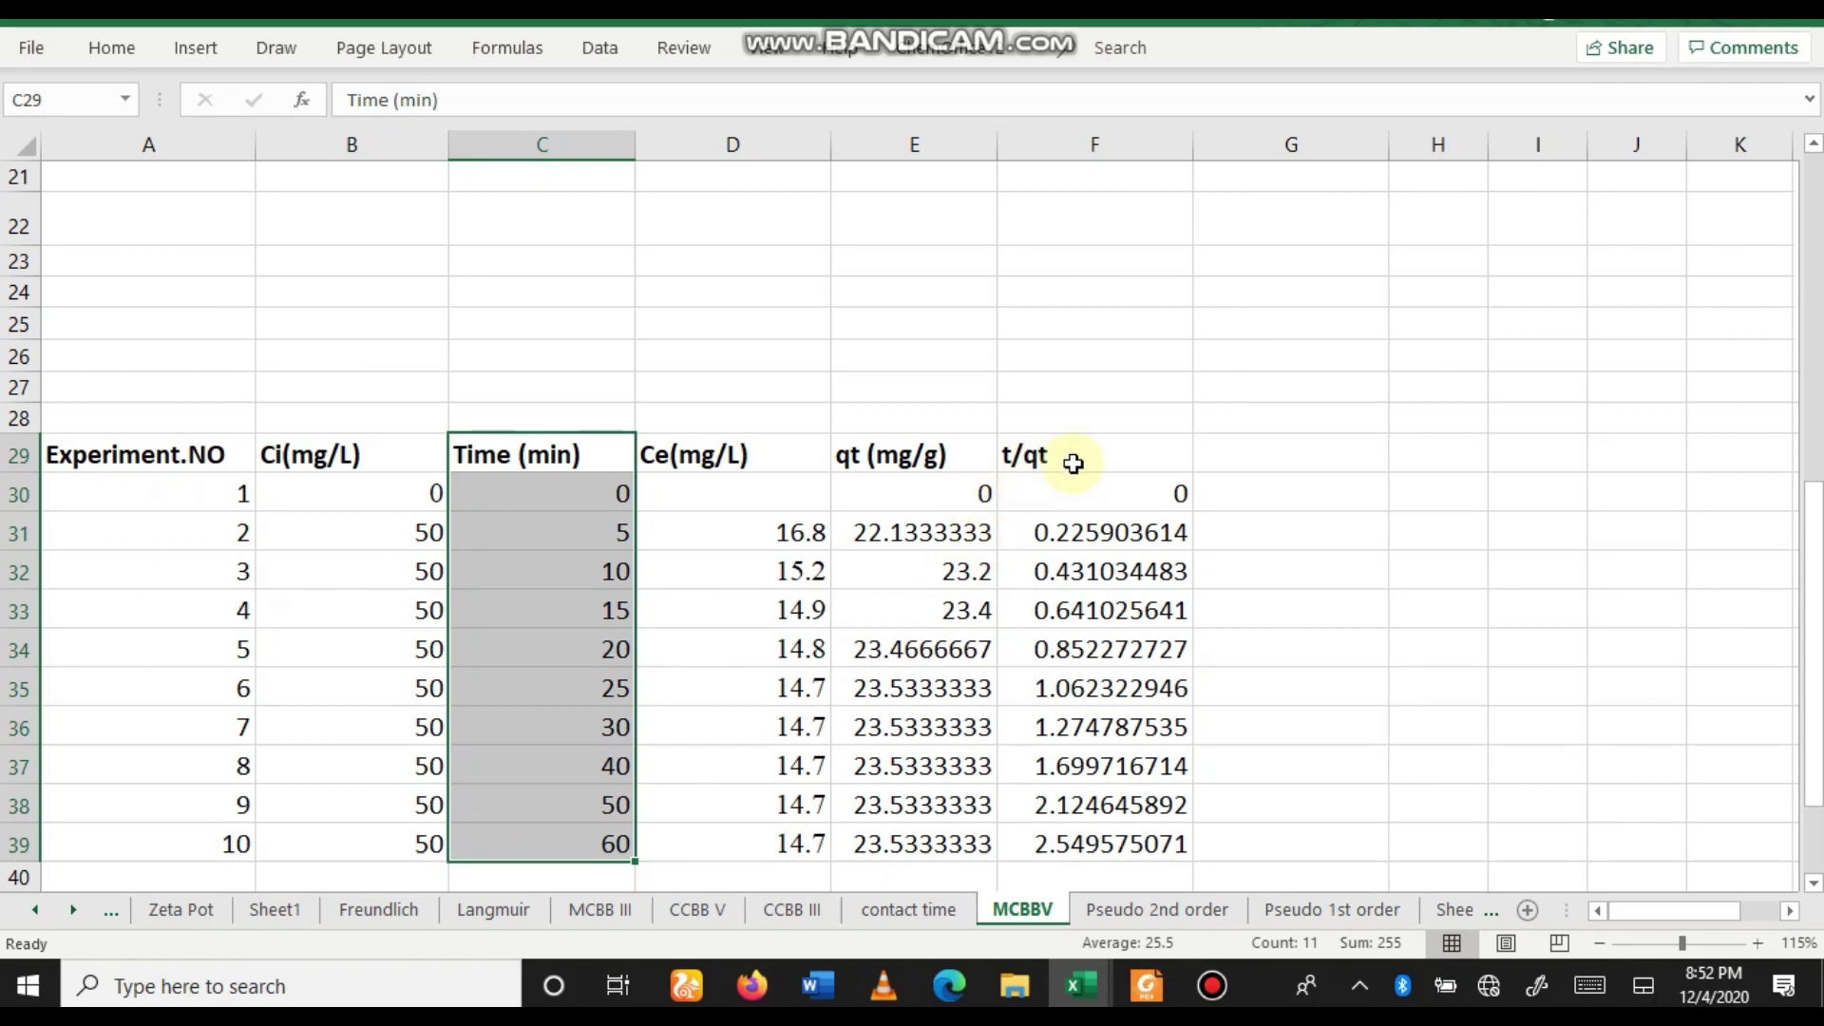
{"action": "key", "text": "ctrl+q"}
{"action": "left_click_drag", "start_coordinate": [1080, 457], "coordinate": [1101, 840]}
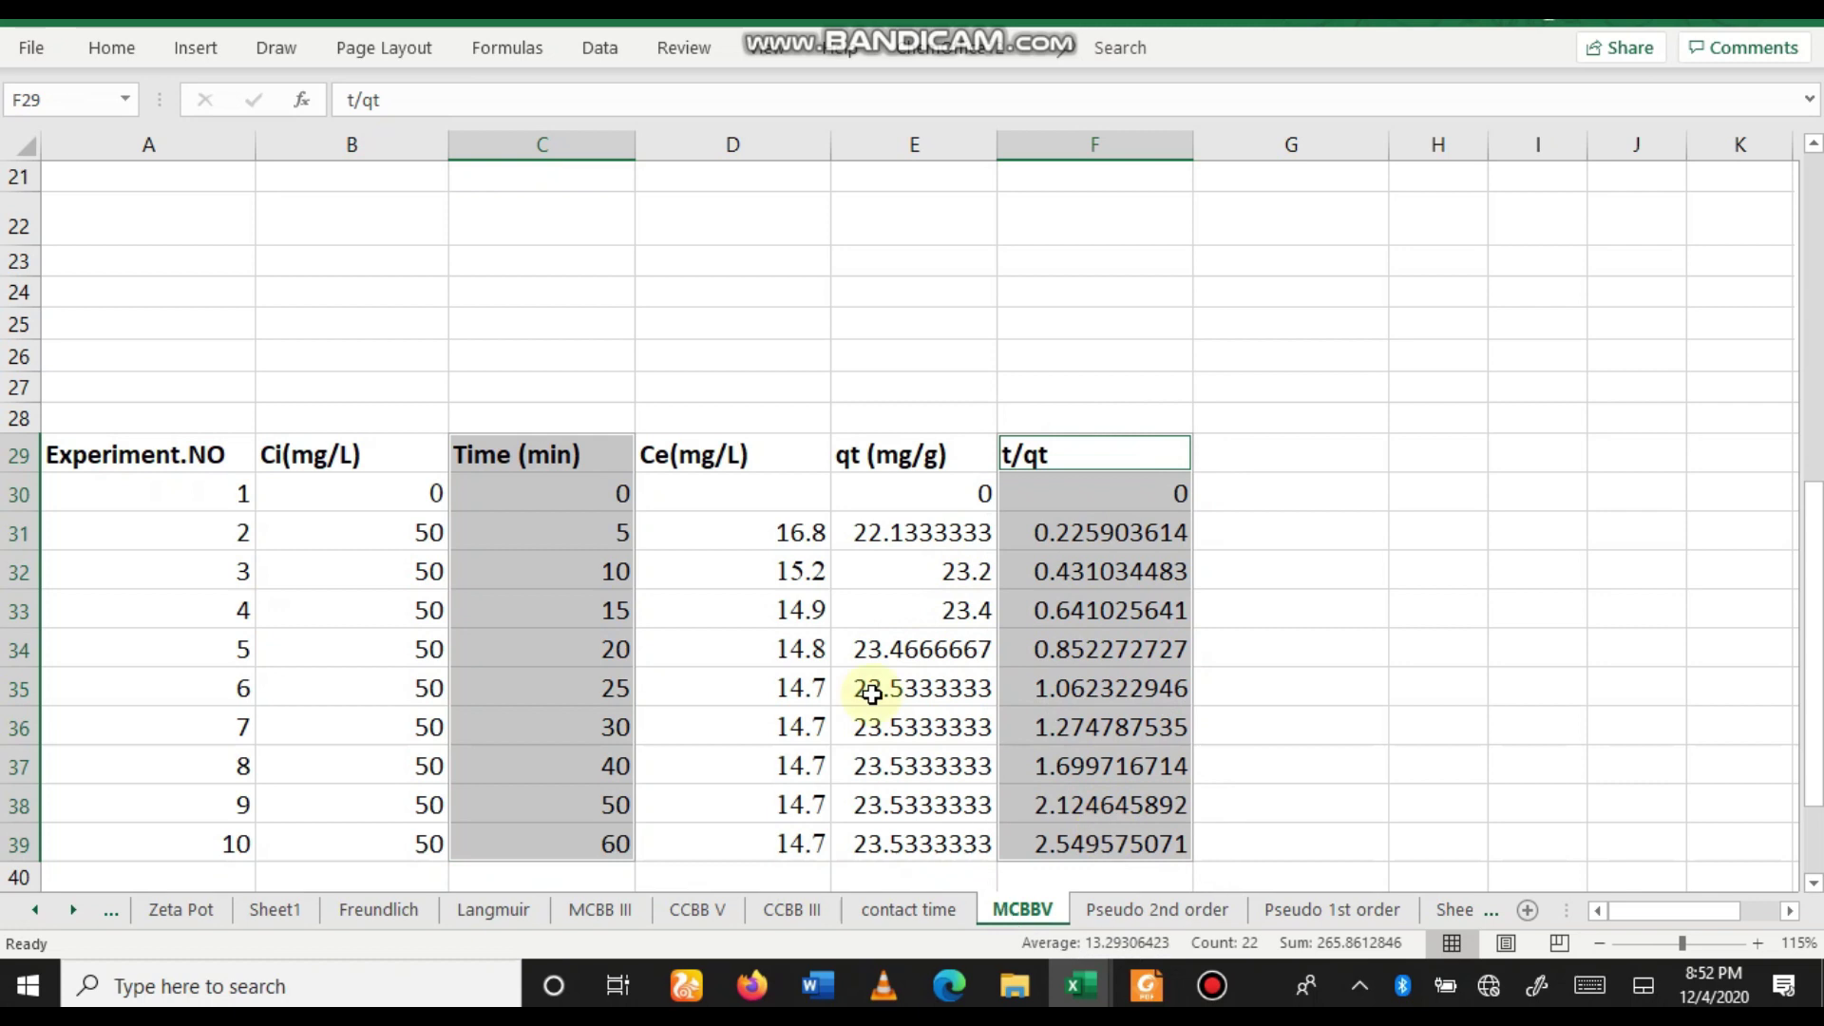
{"action": "left_click", "coordinate": [107, 51]}
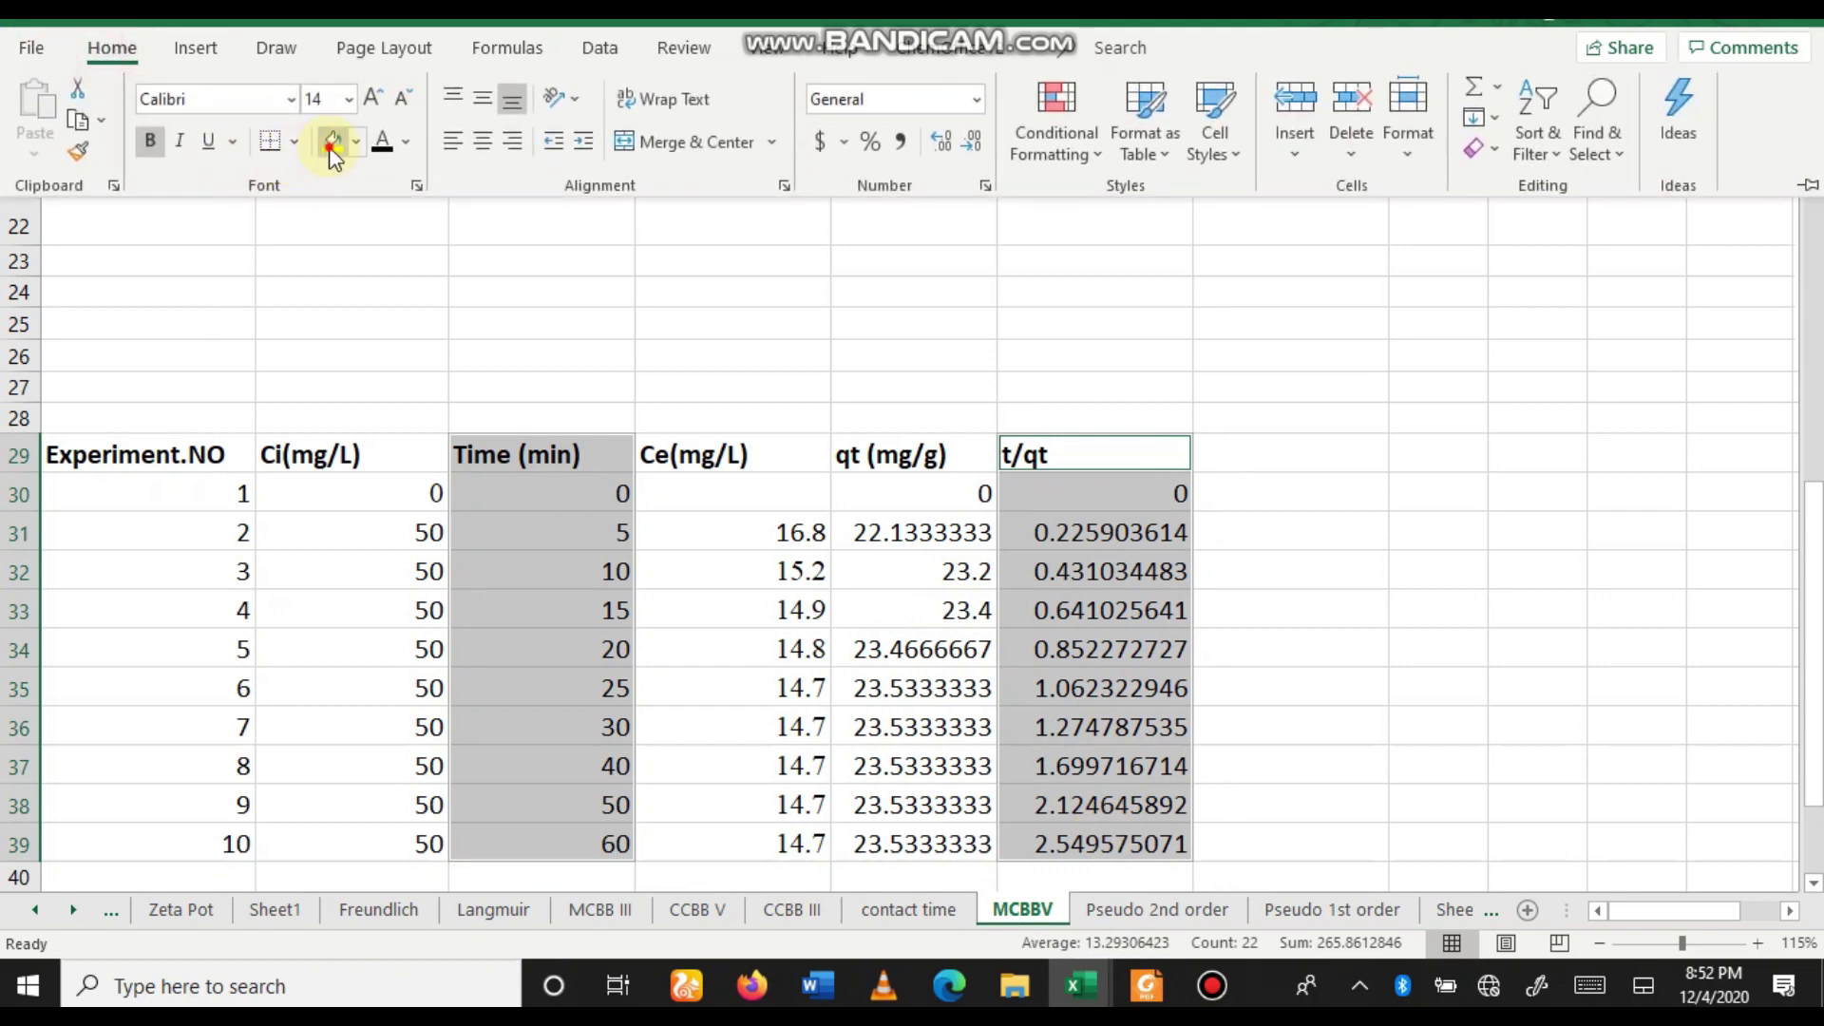
{"action": "left_click", "coordinate": [330, 147]}
{"action": "left_click", "coordinate": [674, 384]}
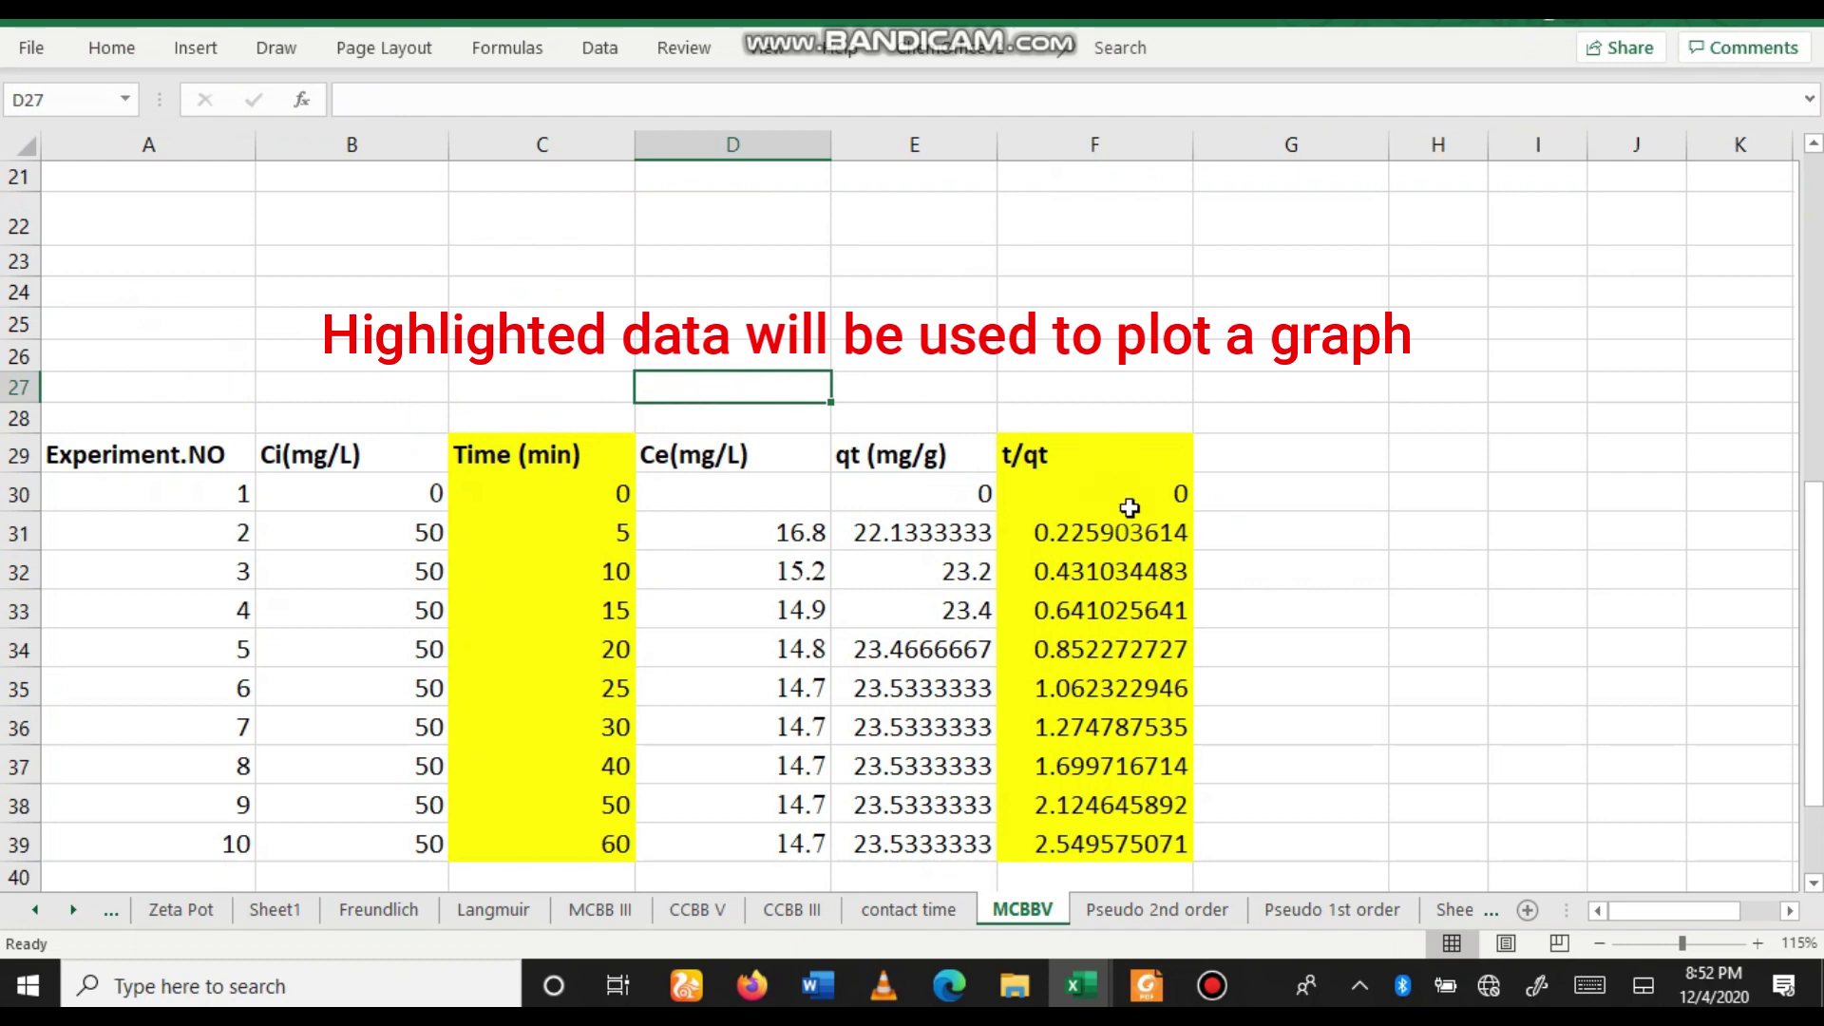
{"action": "left_click", "coordinate": [1327, 601]}
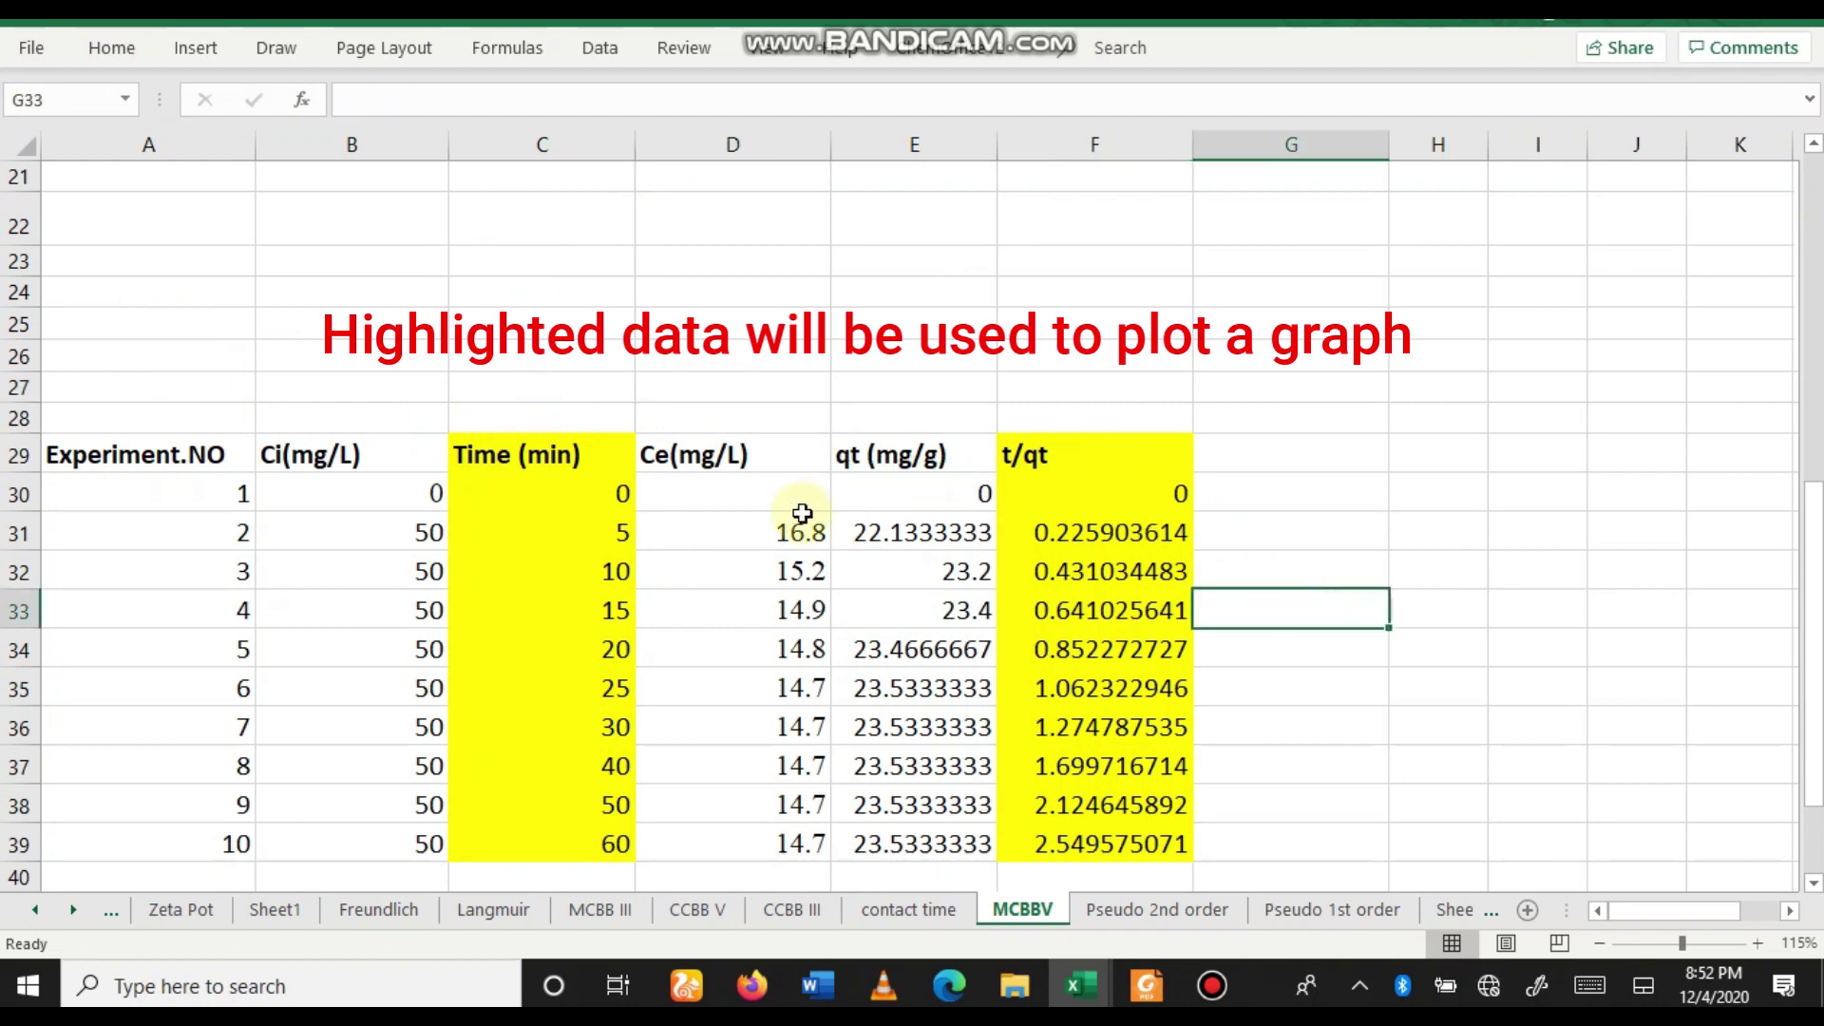
Copy the time values C30:C39 and paste them under Time (min) at A5 on the Pseudo 2nd order sheet.
{"action": "left_click_drag", "start_coordinate": [582, 490], "coordinate": [574, 831]}
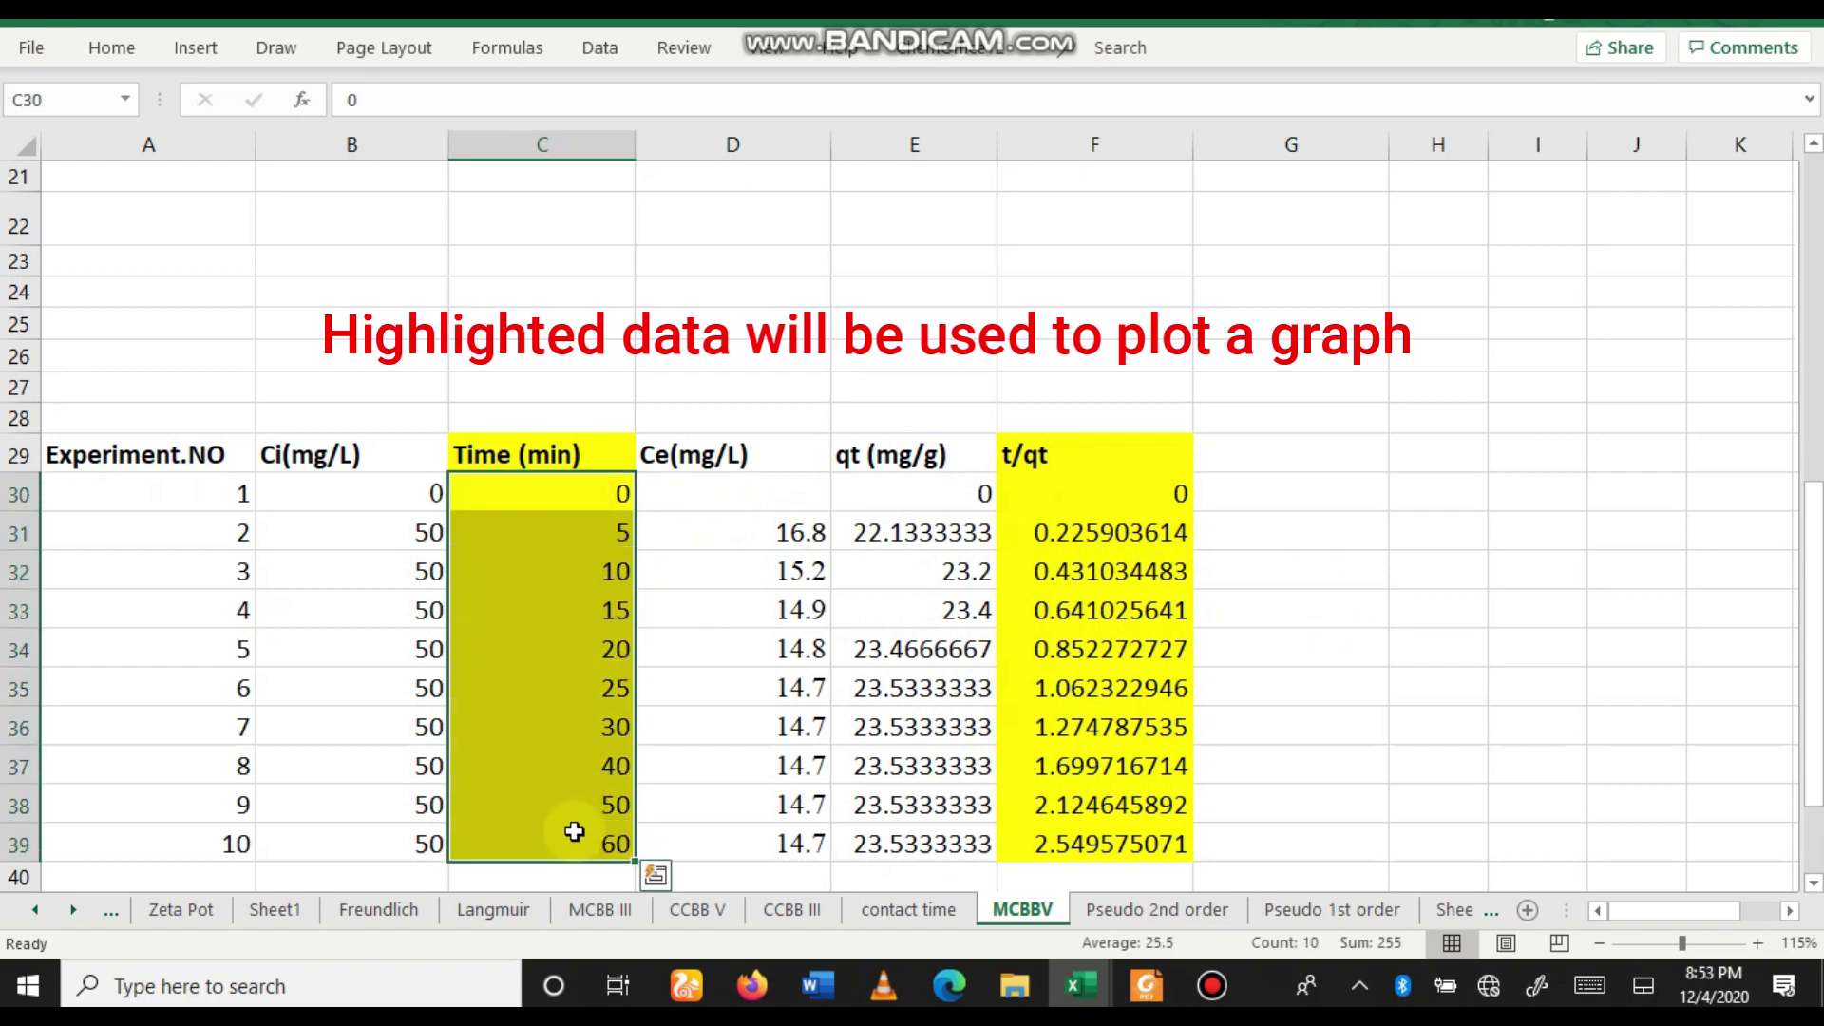
{"action": "key", "text": "ctrl+c"}
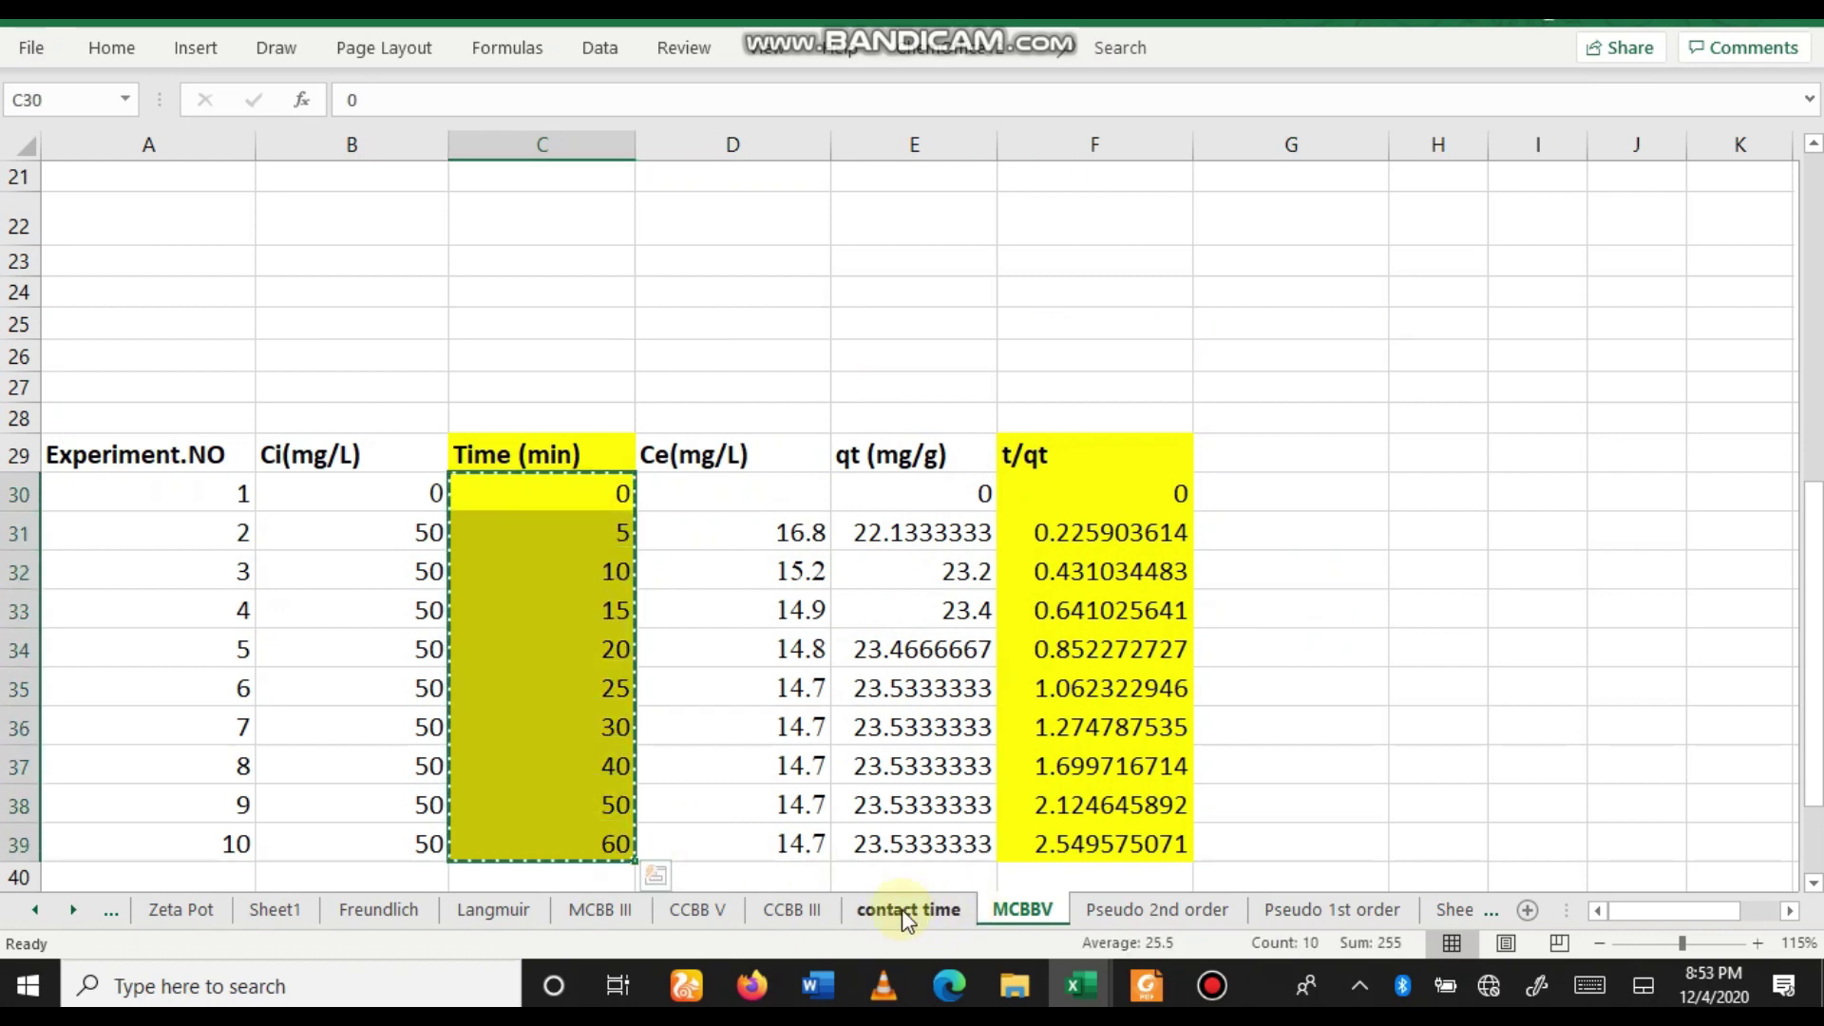
{"action": "left_click", "coordinate": [1101, 909]}
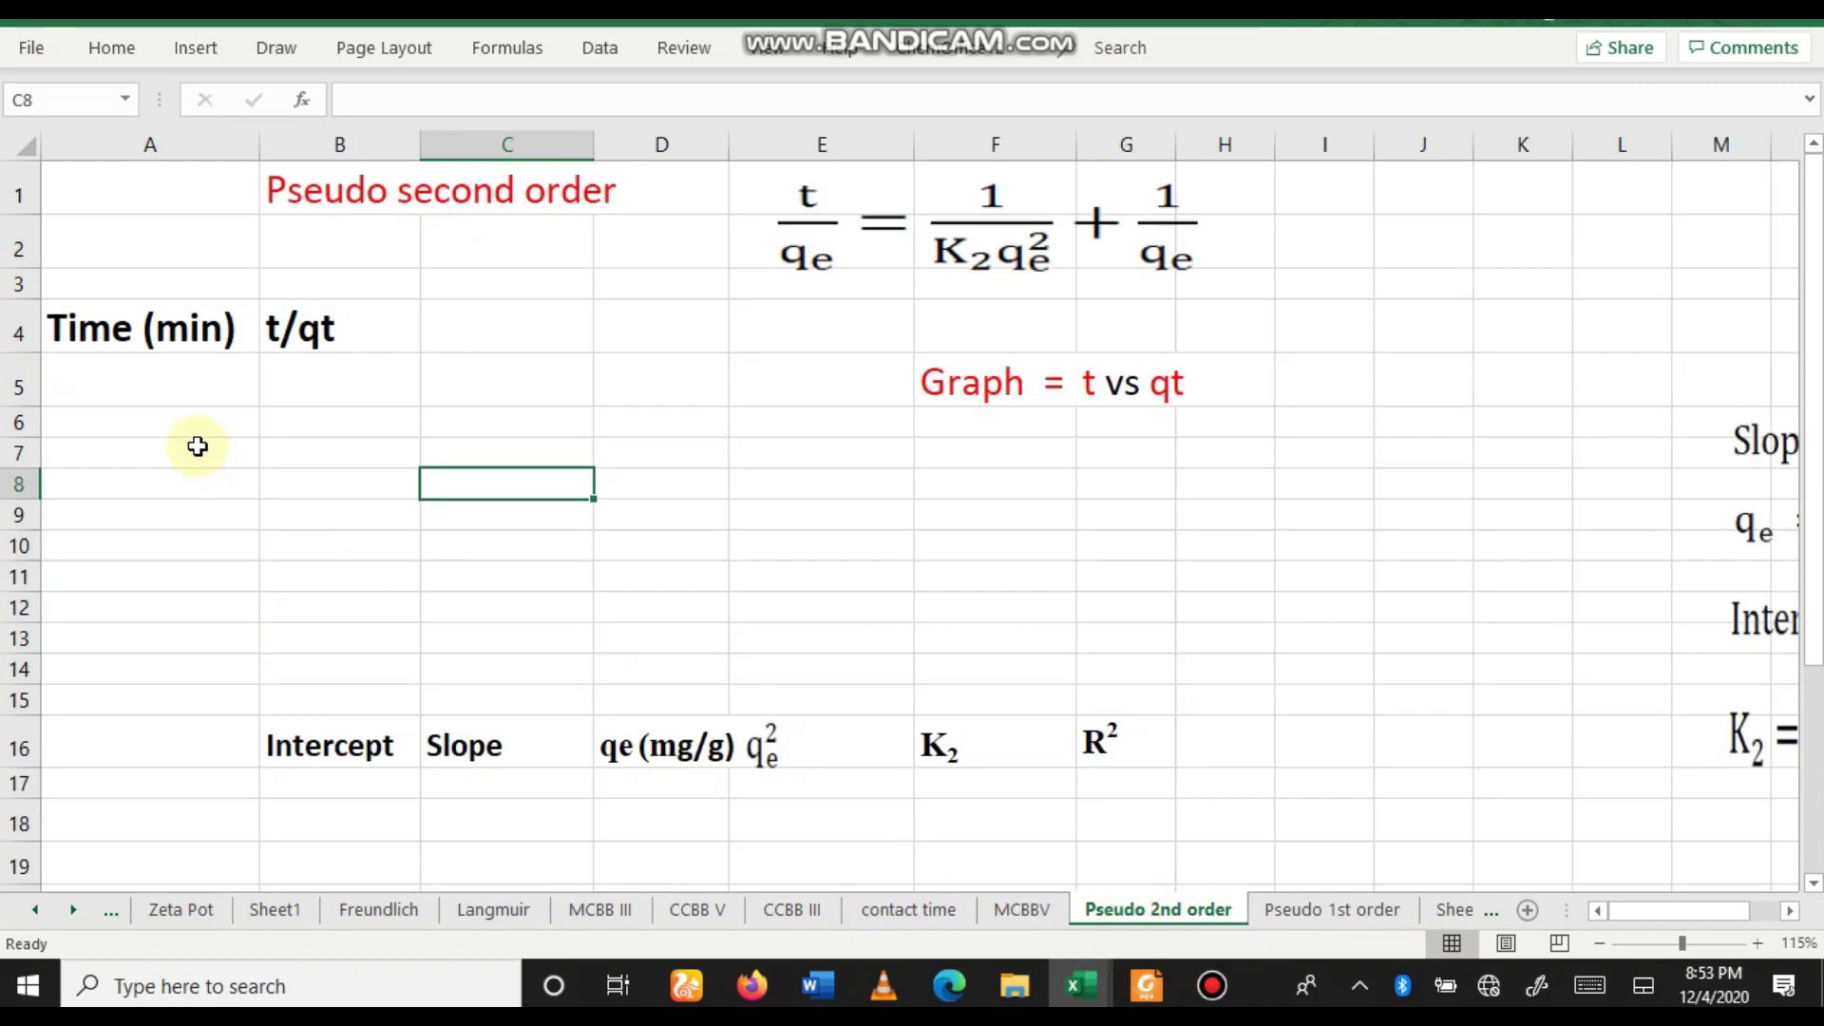
{"action": "left_click", "coordinate": [124, 390]}
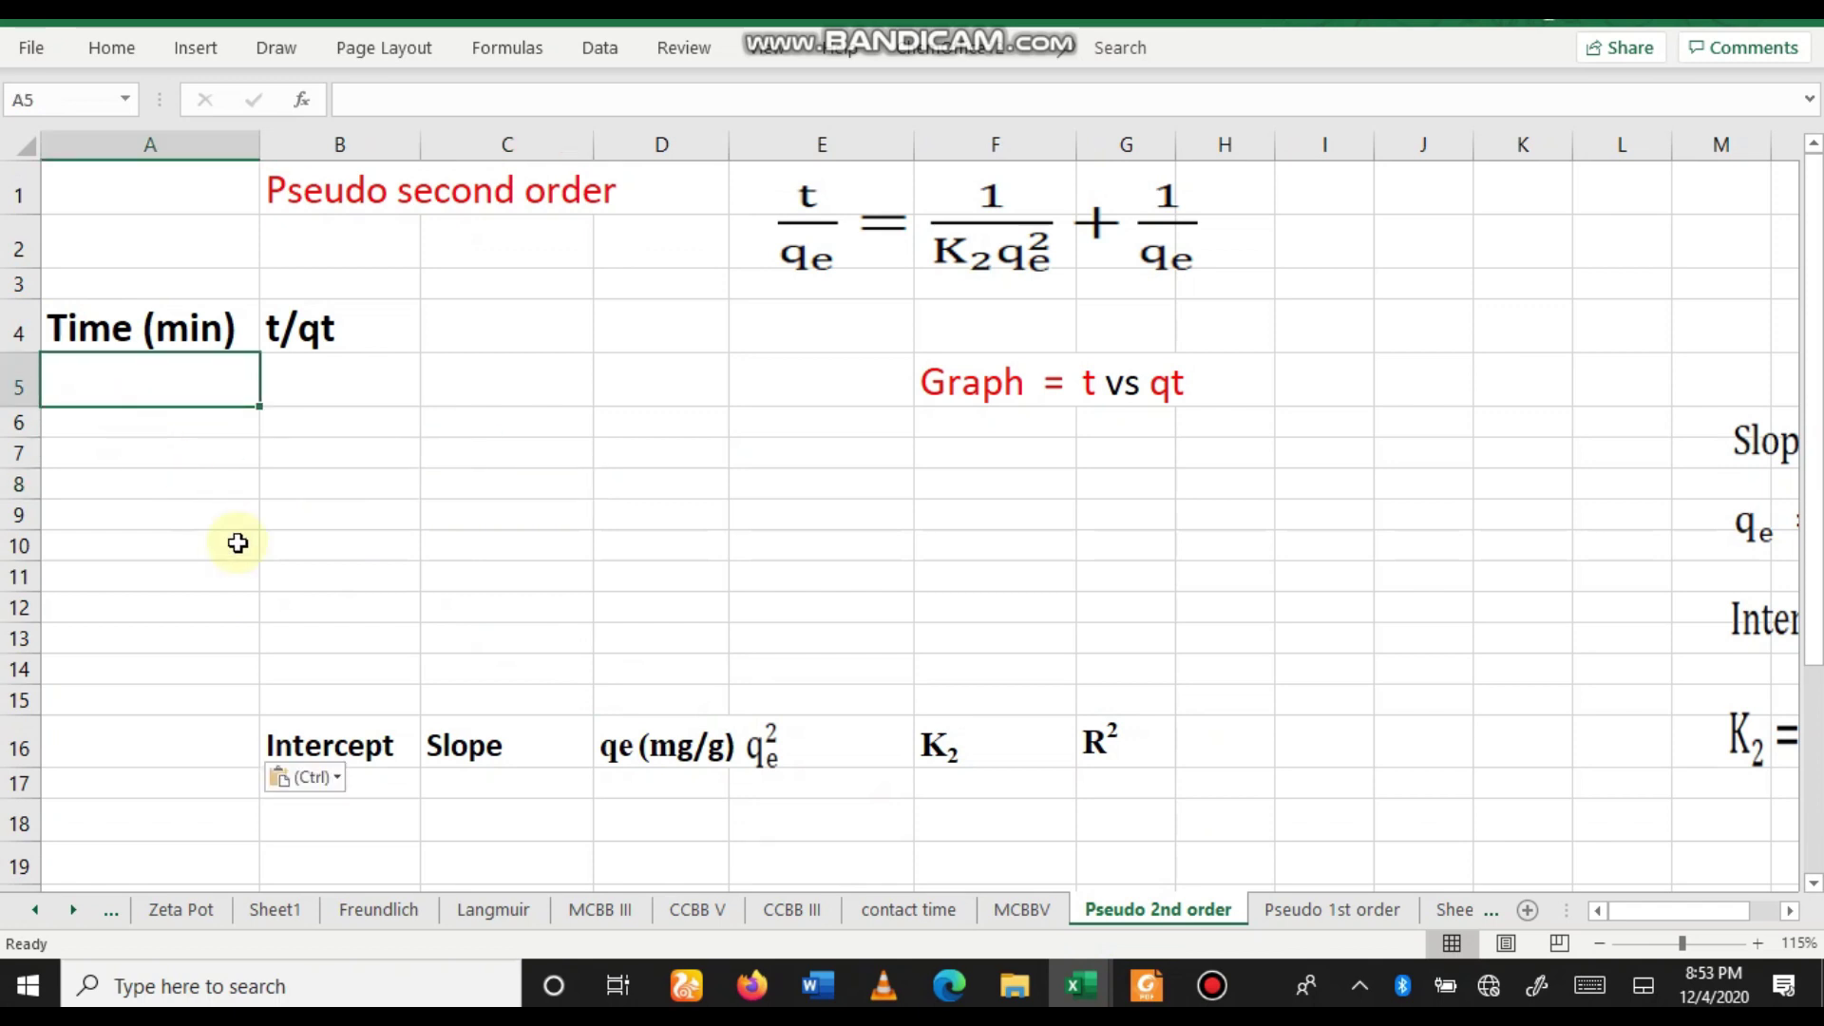
{"action": "key", "text": "ctrl+v"}
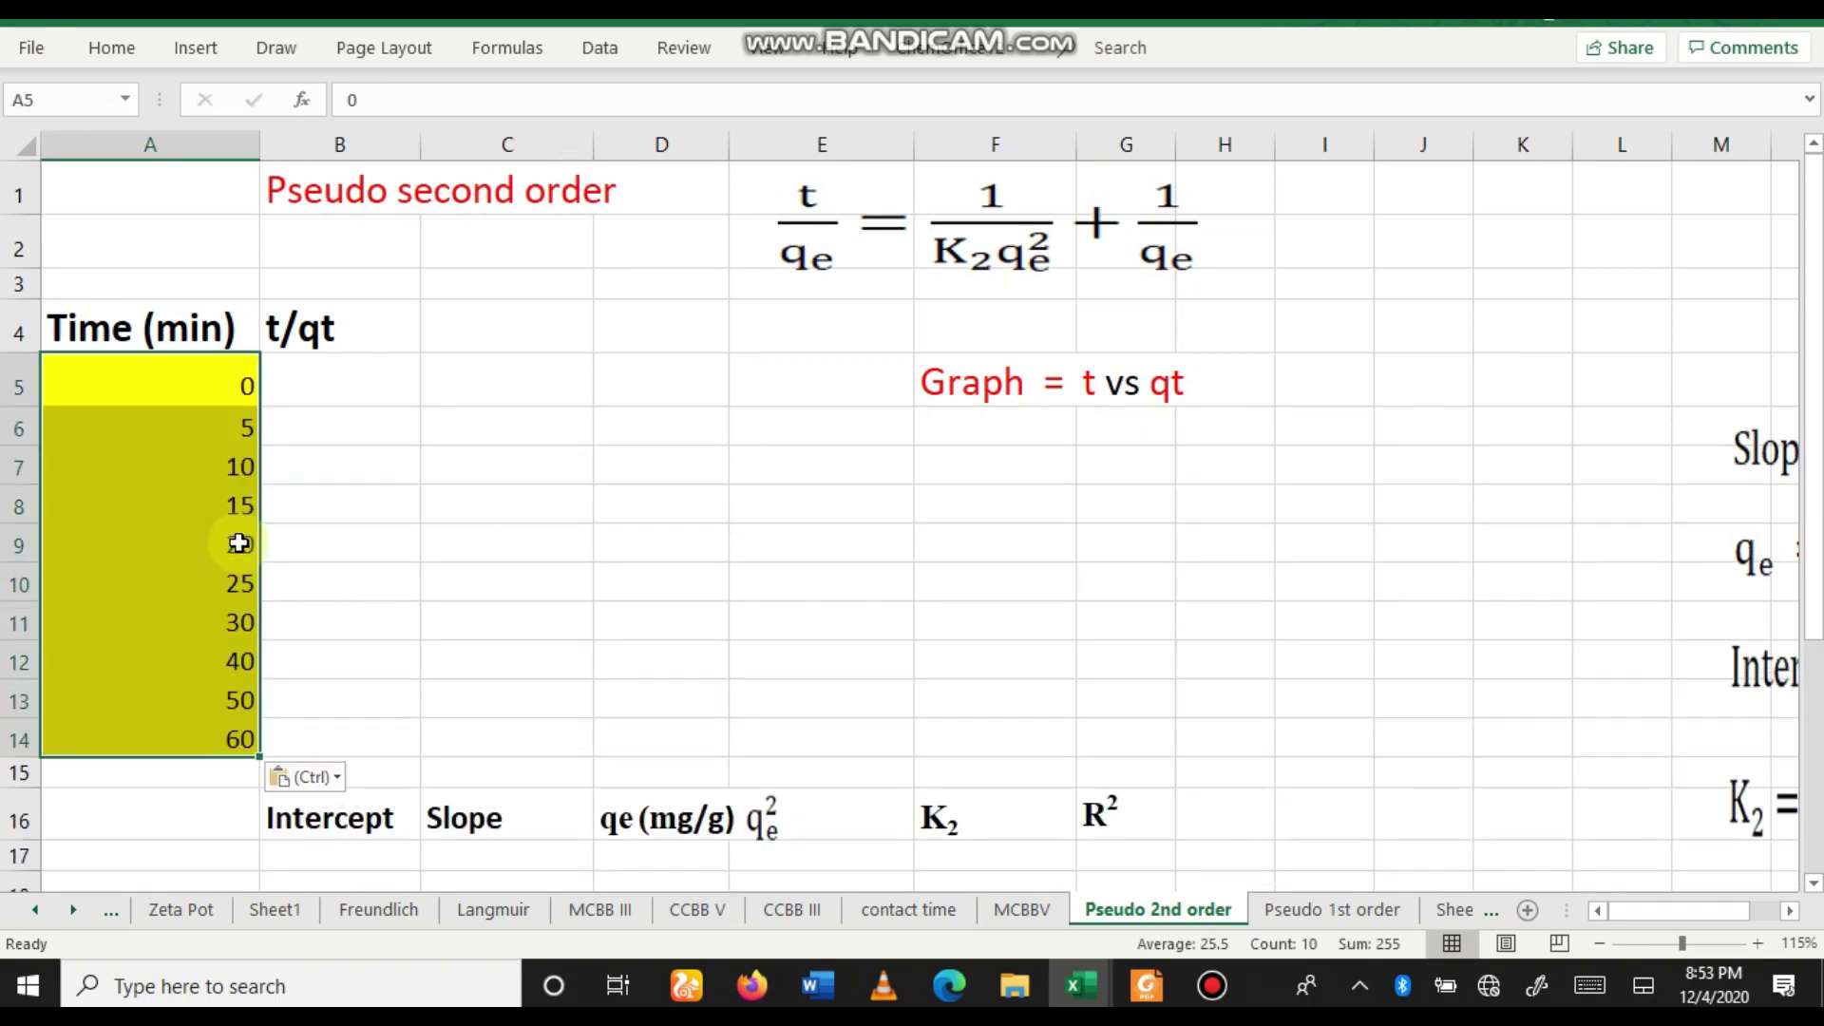
{"action": "left_click", "coordinate": [146, 365]}
{"action": "left_click", "coordinate": [399, 551]}
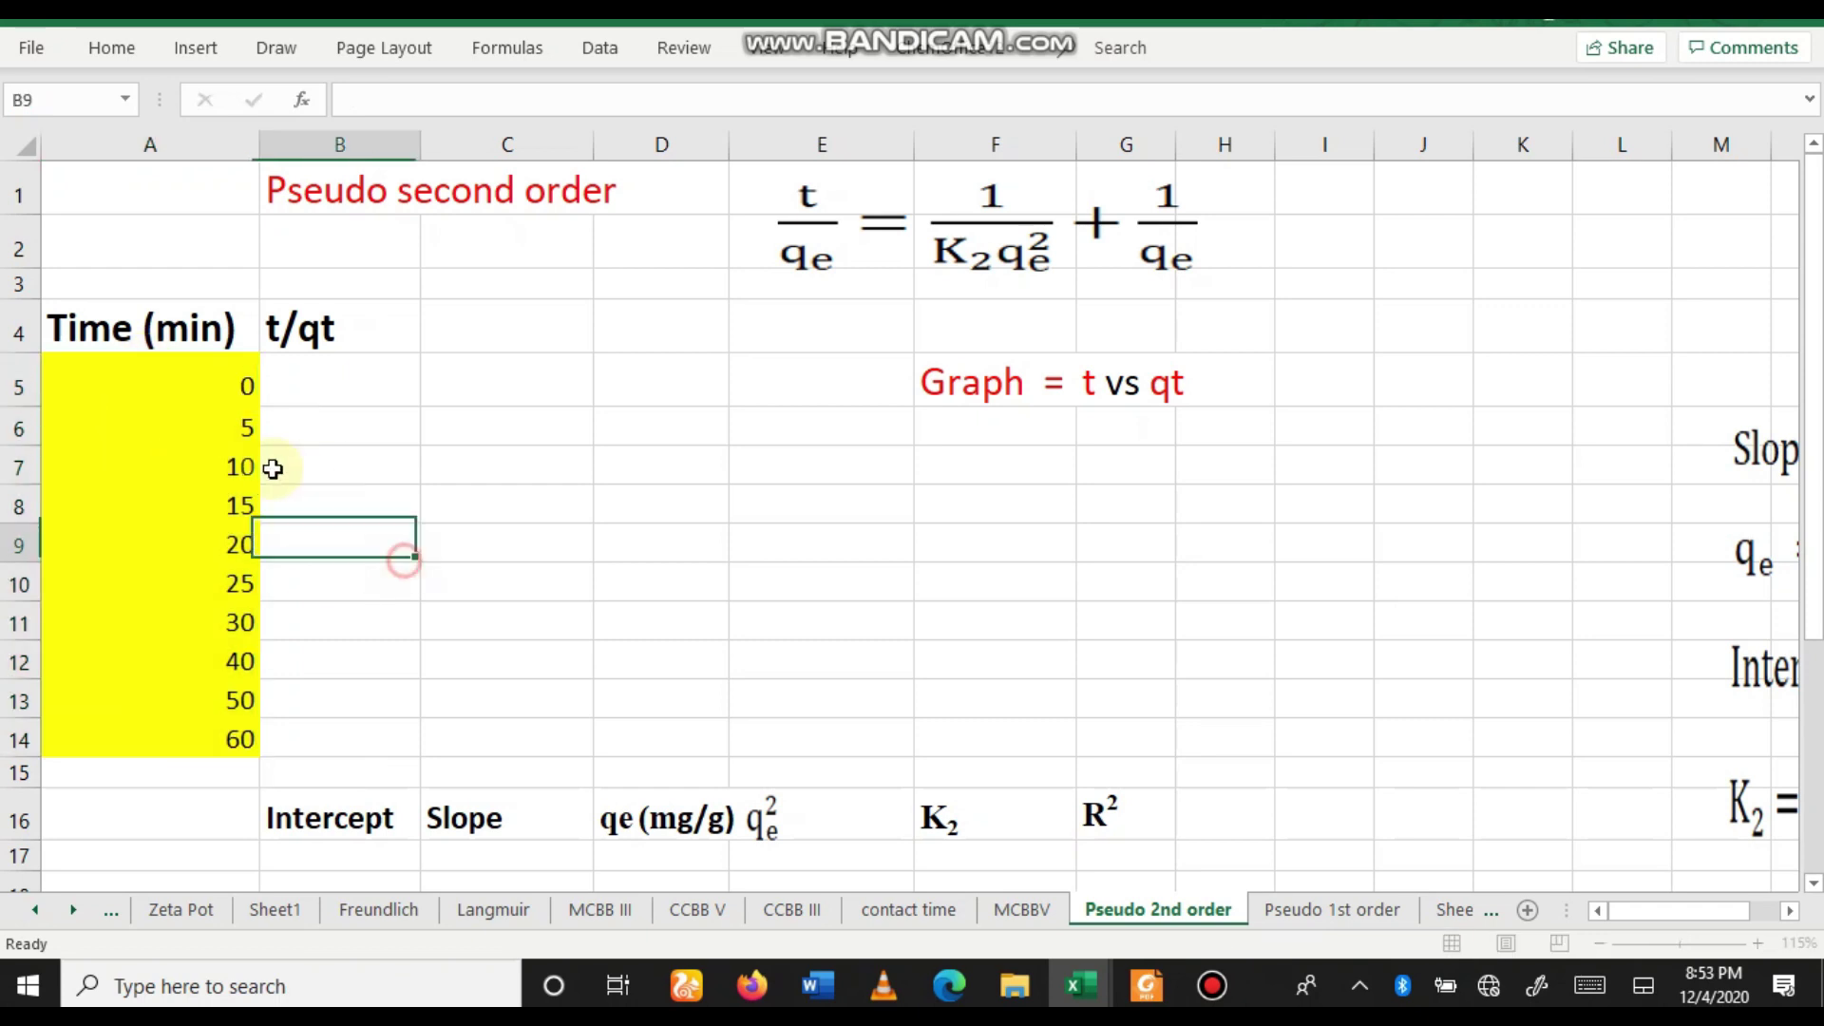
Remove the yellow fill from the pasted time values in A5:A14.
{"action": "left_click_drag", "start_coordinate": [171, 380], "coordinate": [158, 723]}
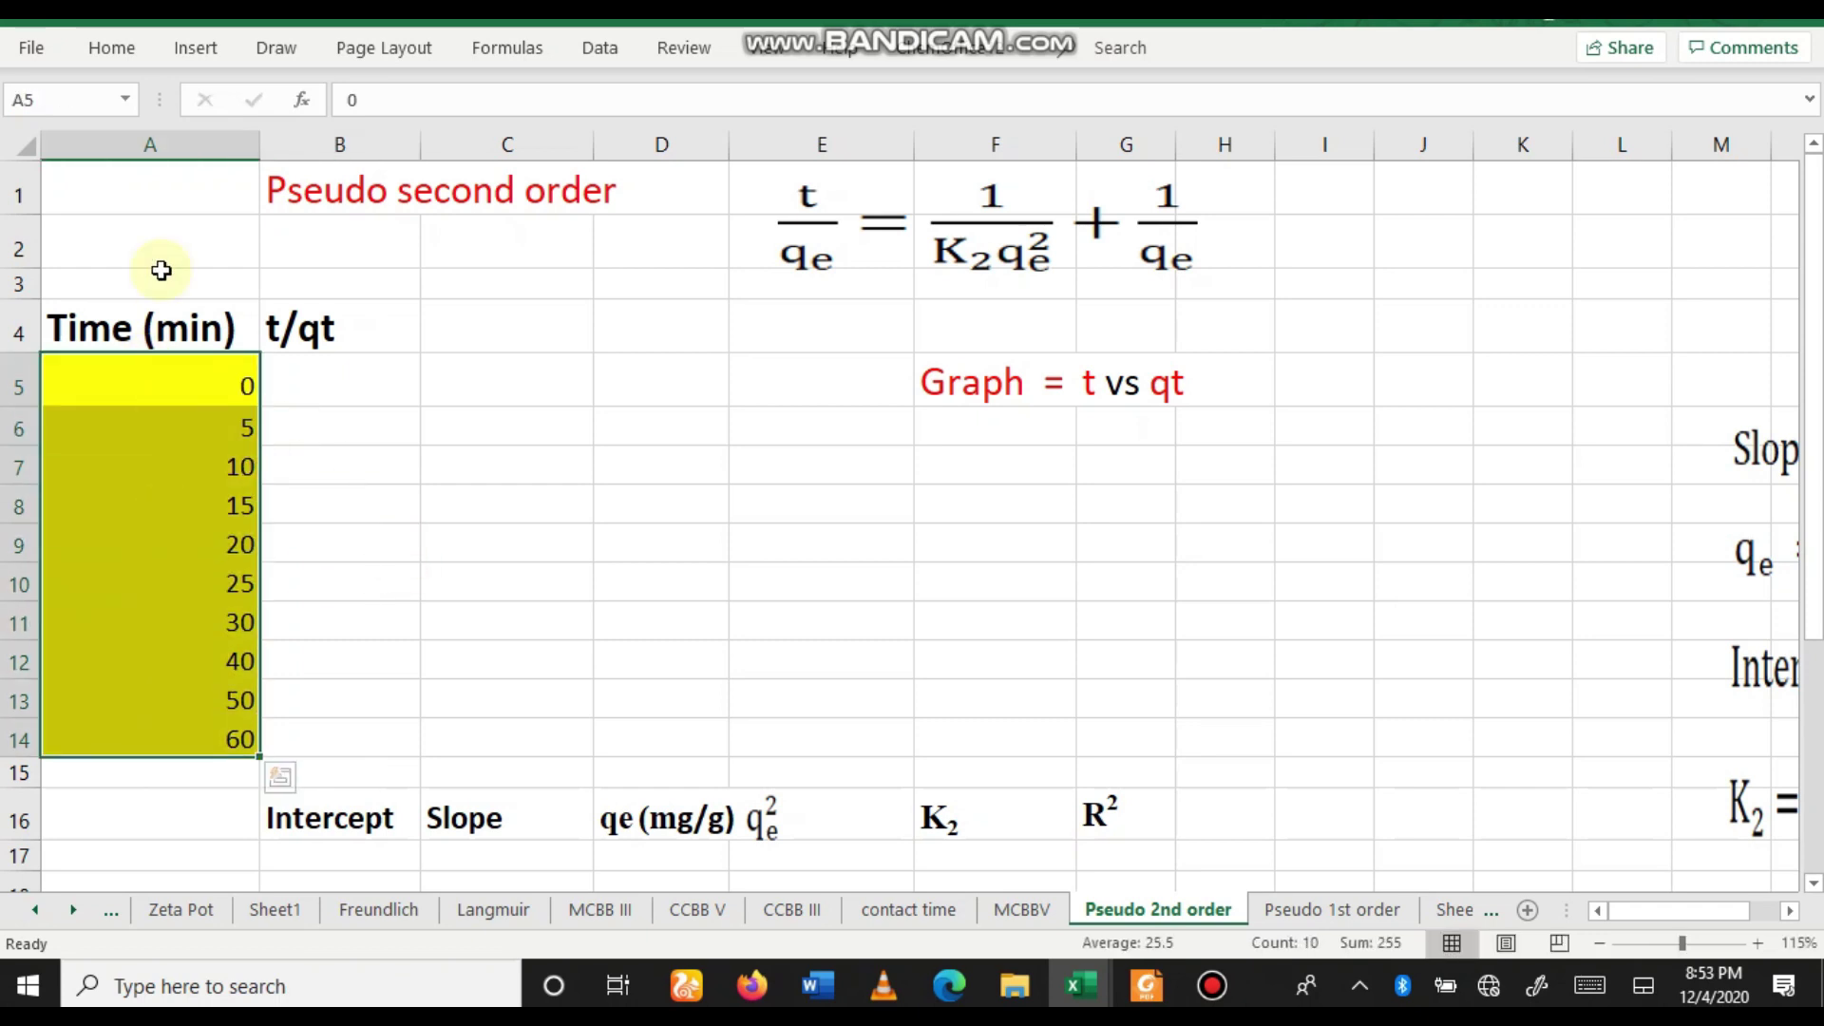
{"action": "left_click", "coordinate": [107, 48]}
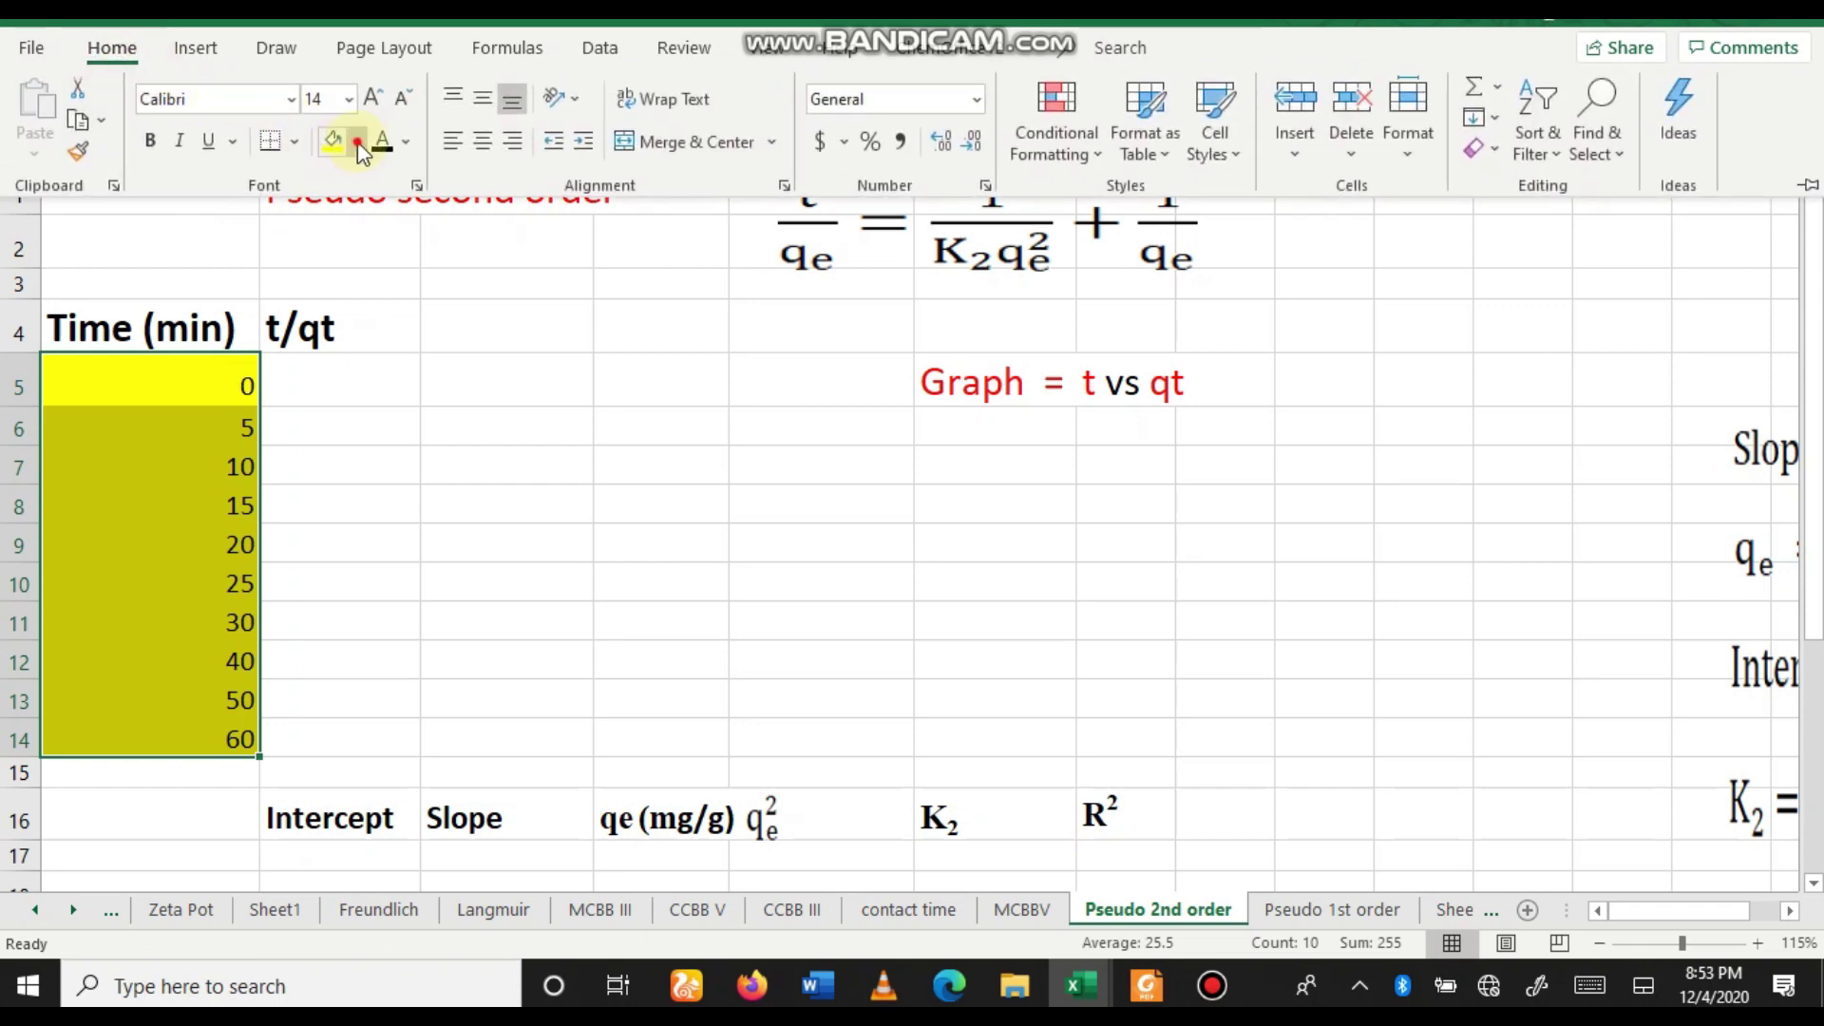
{"action": "left_click", "coordinate": [357, 142]}
{"action": "left_click", "coordinate": [418, 442]}
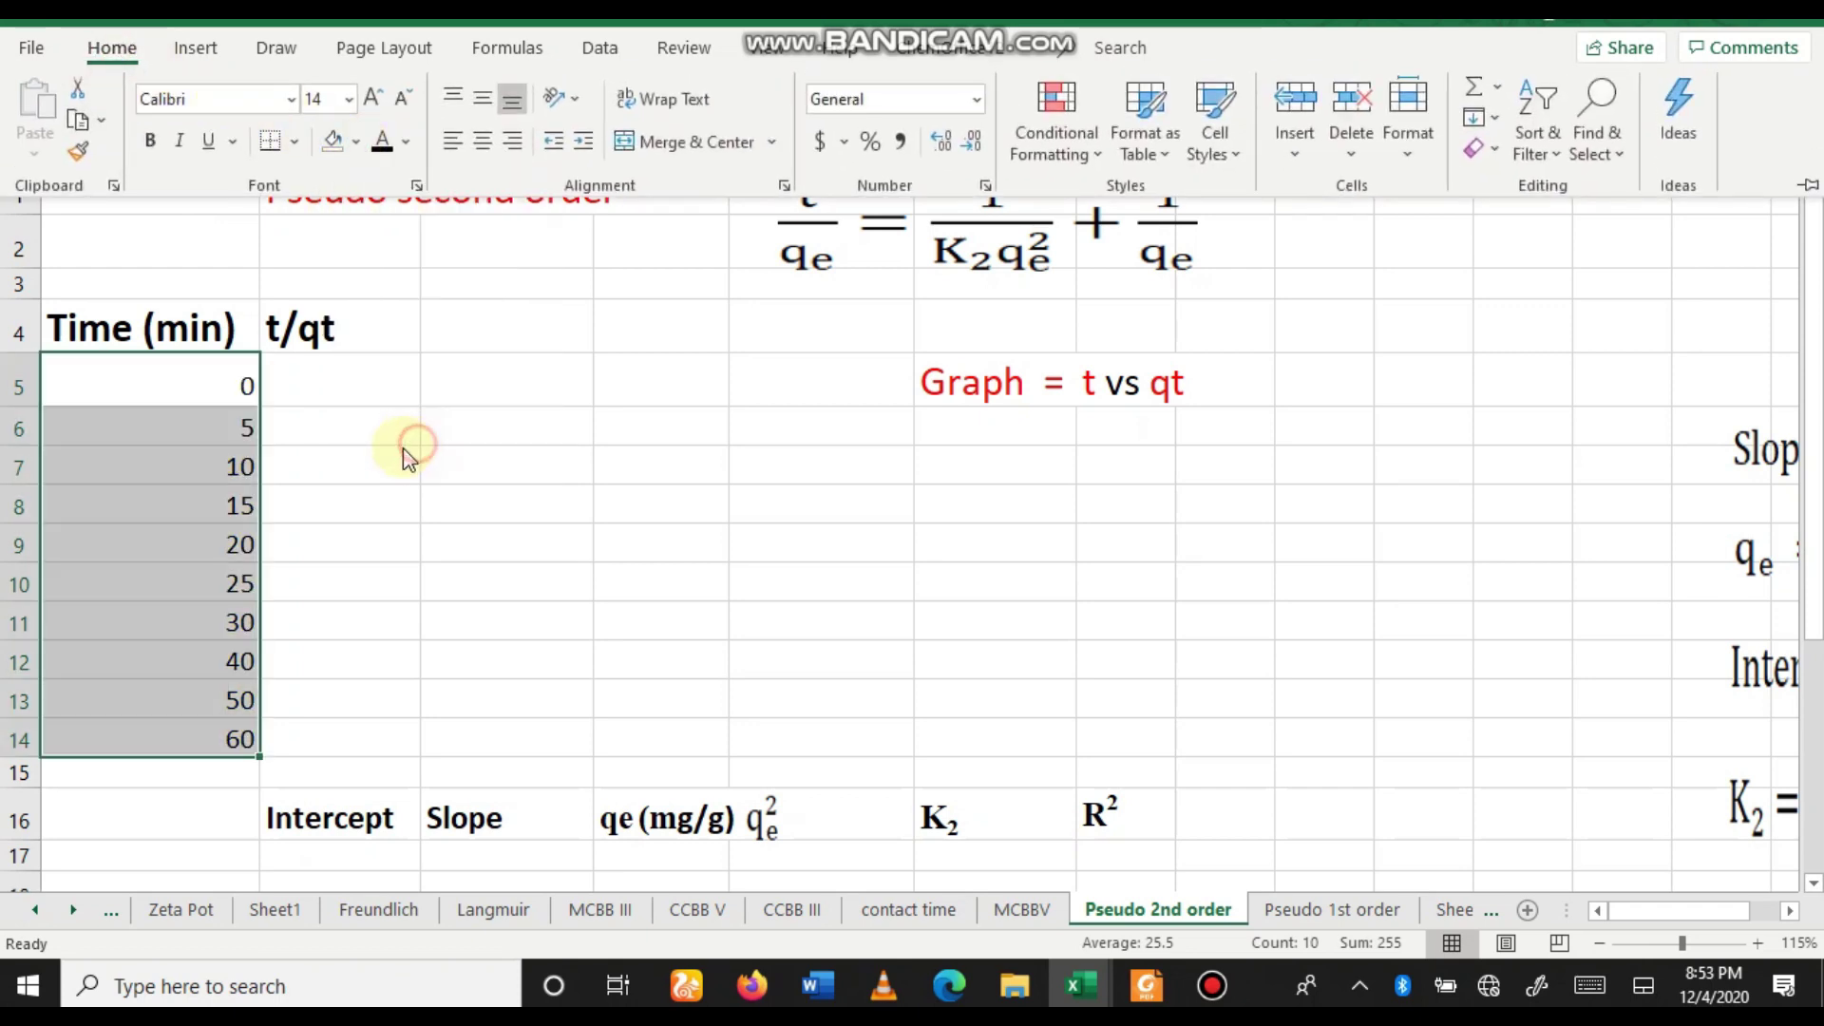
Copy the t/qt values F30:F39 from the MCBBV sheet and paste them as values at B5 on the Pseudo 2nd order sheet.
{"action": "left_click", "coordinate": [327, 399]}
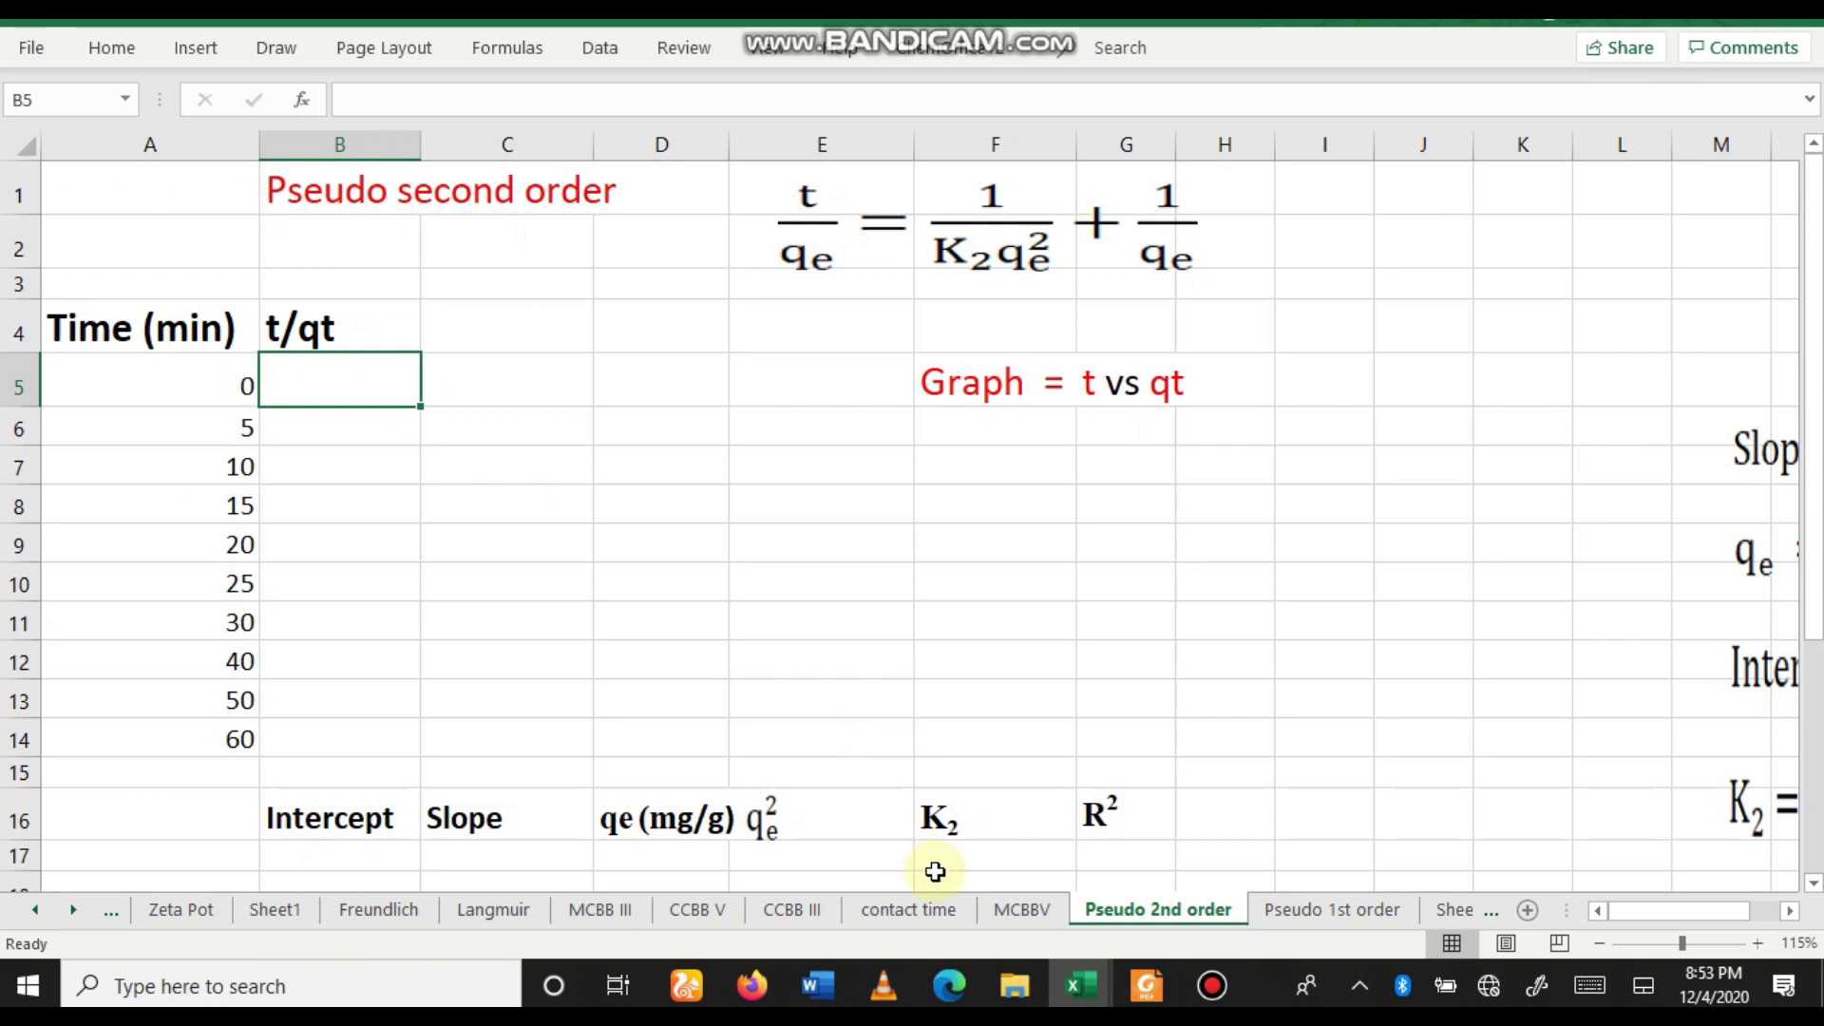
{"action": "left_click", "coordinate": [1033, 912]}
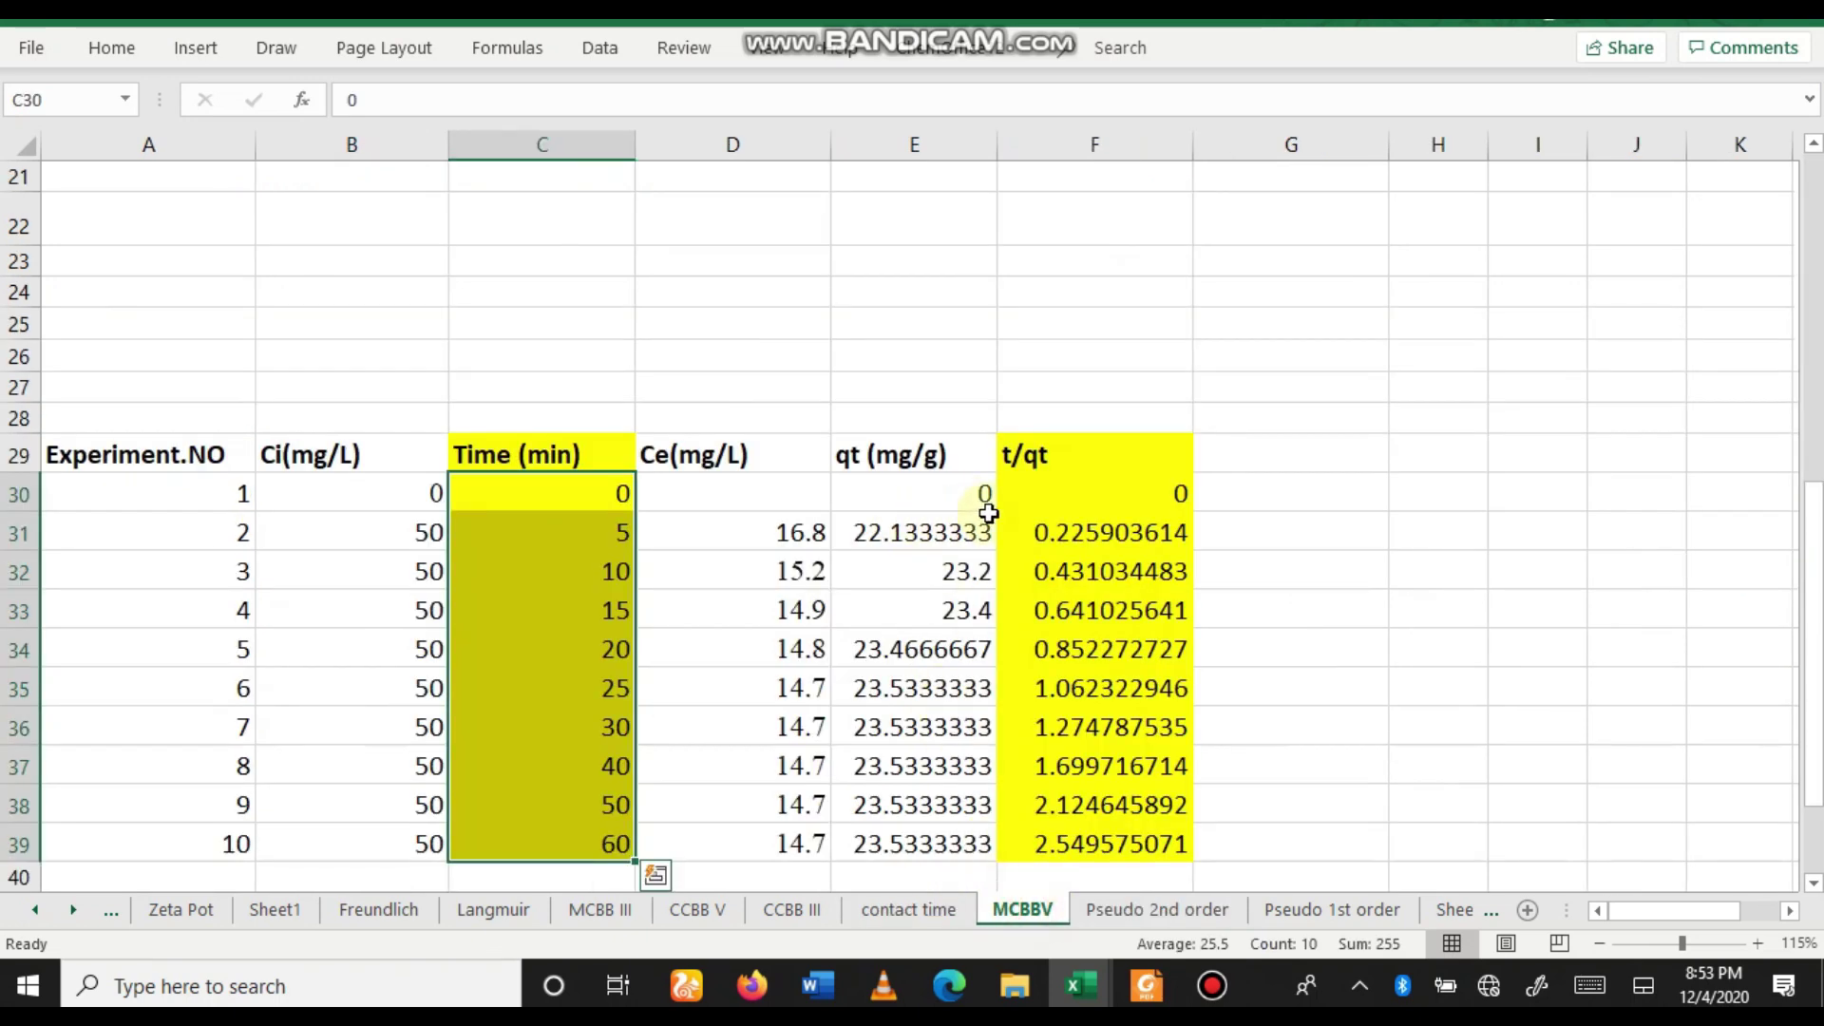
{"action": "left_click", "coordinate": [1083, 504]}
{"action": "left_click_drag", "start_coordinate": [1105, 495], "coordinate": [1099, 822]}
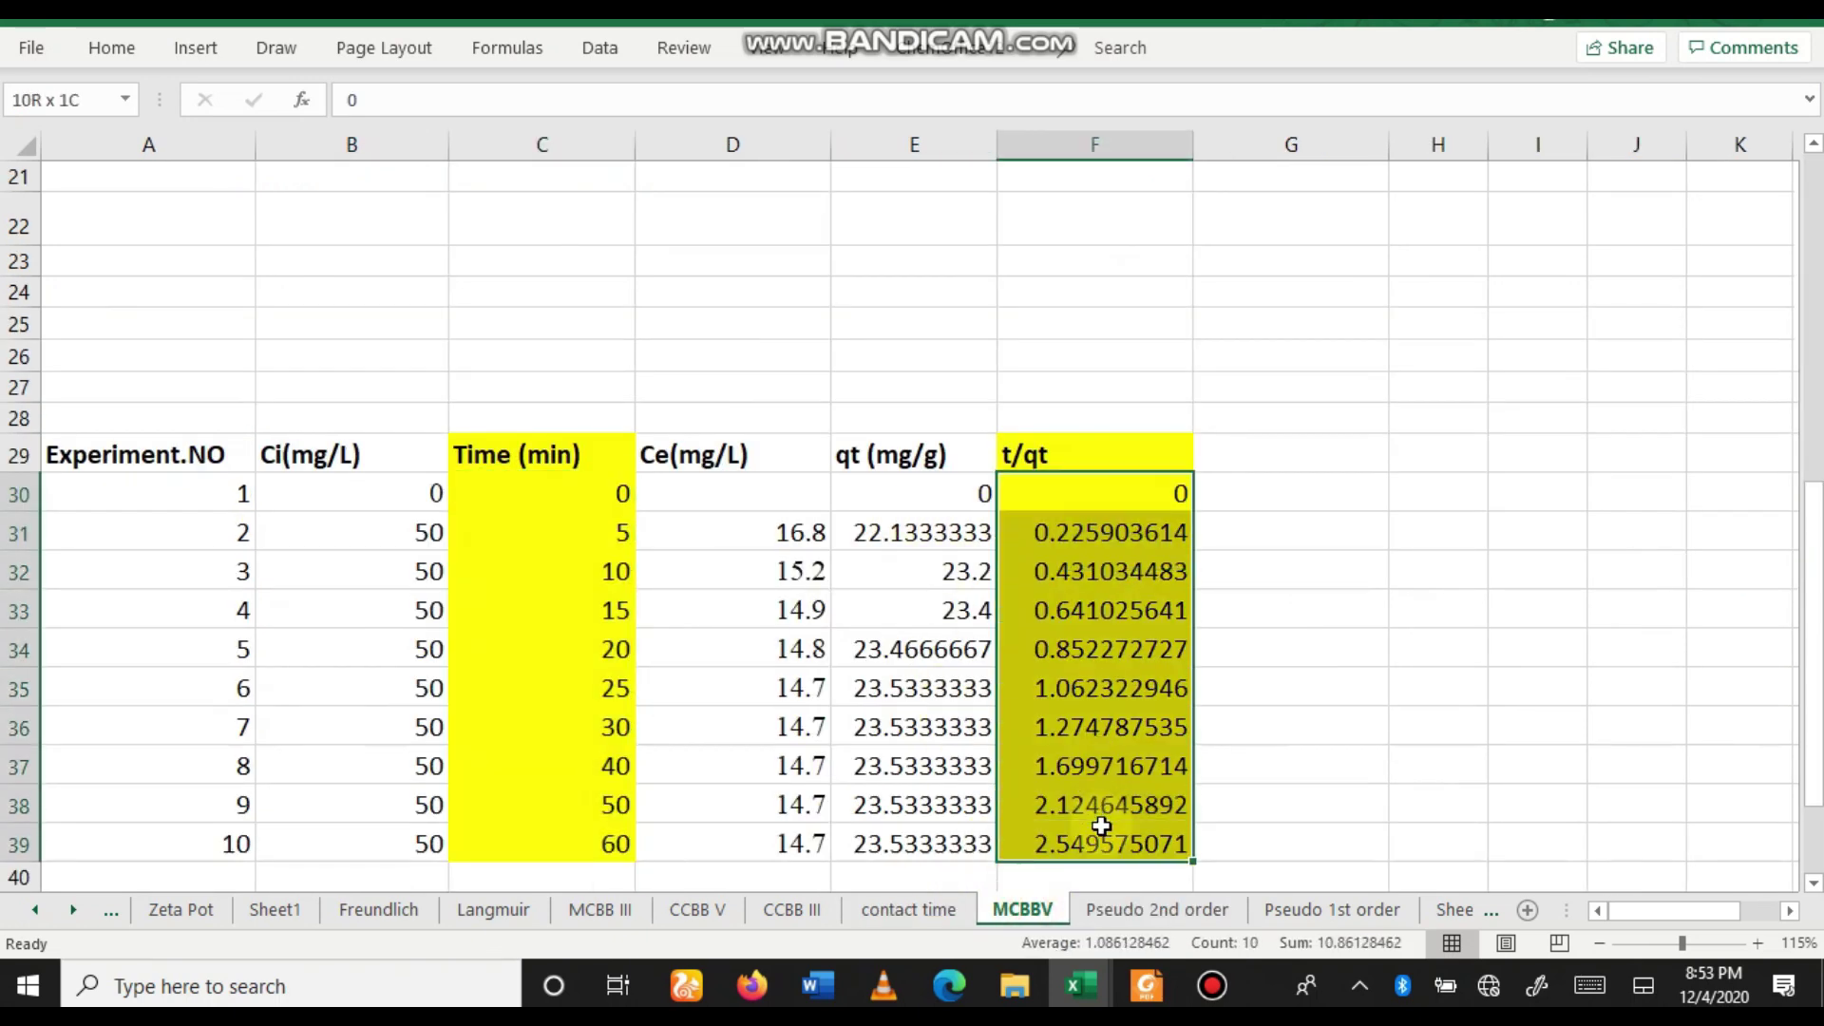
{"action": "right_click", "coordinate": [1064, 508]}
{"action": "left_click", "coordinate": [1152, 257]}
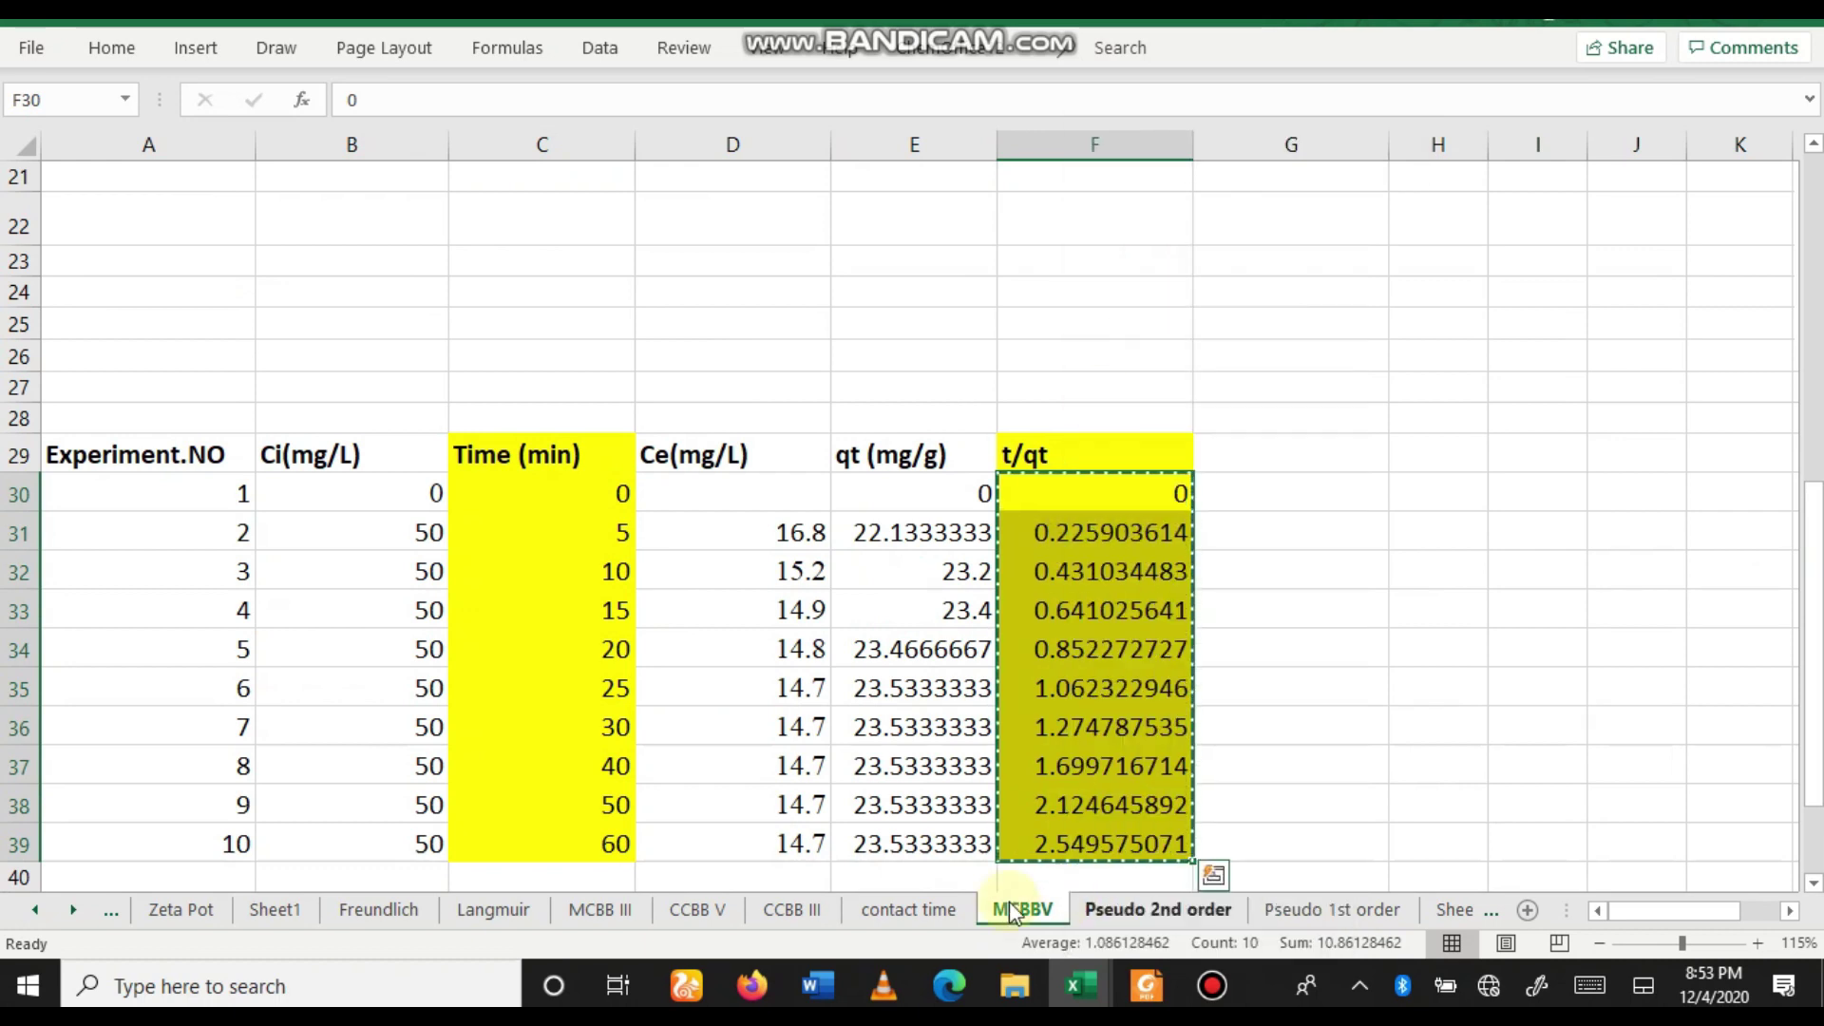
{"action": "left_click", "coordinate": [1158, 907]}
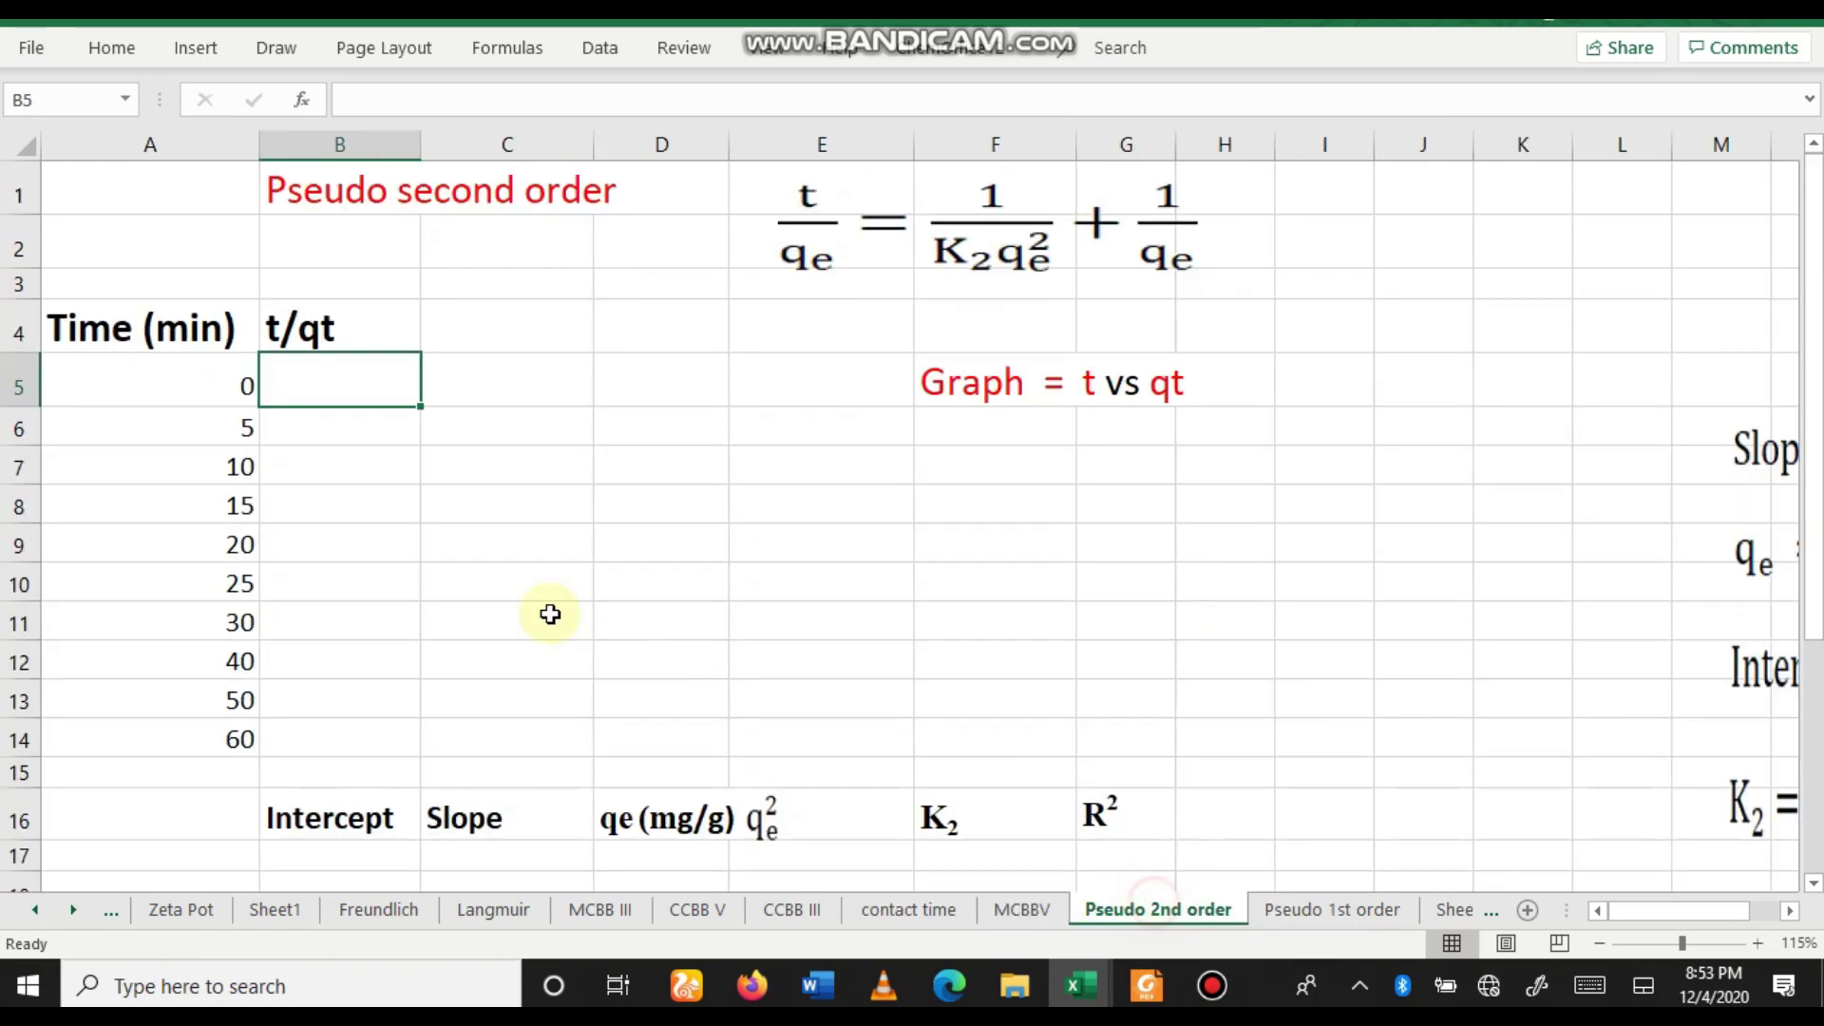
{"action": "right_click", "coordinate": [346, 382]}
{"action": "left_click", "coordinate": [452, 340]}
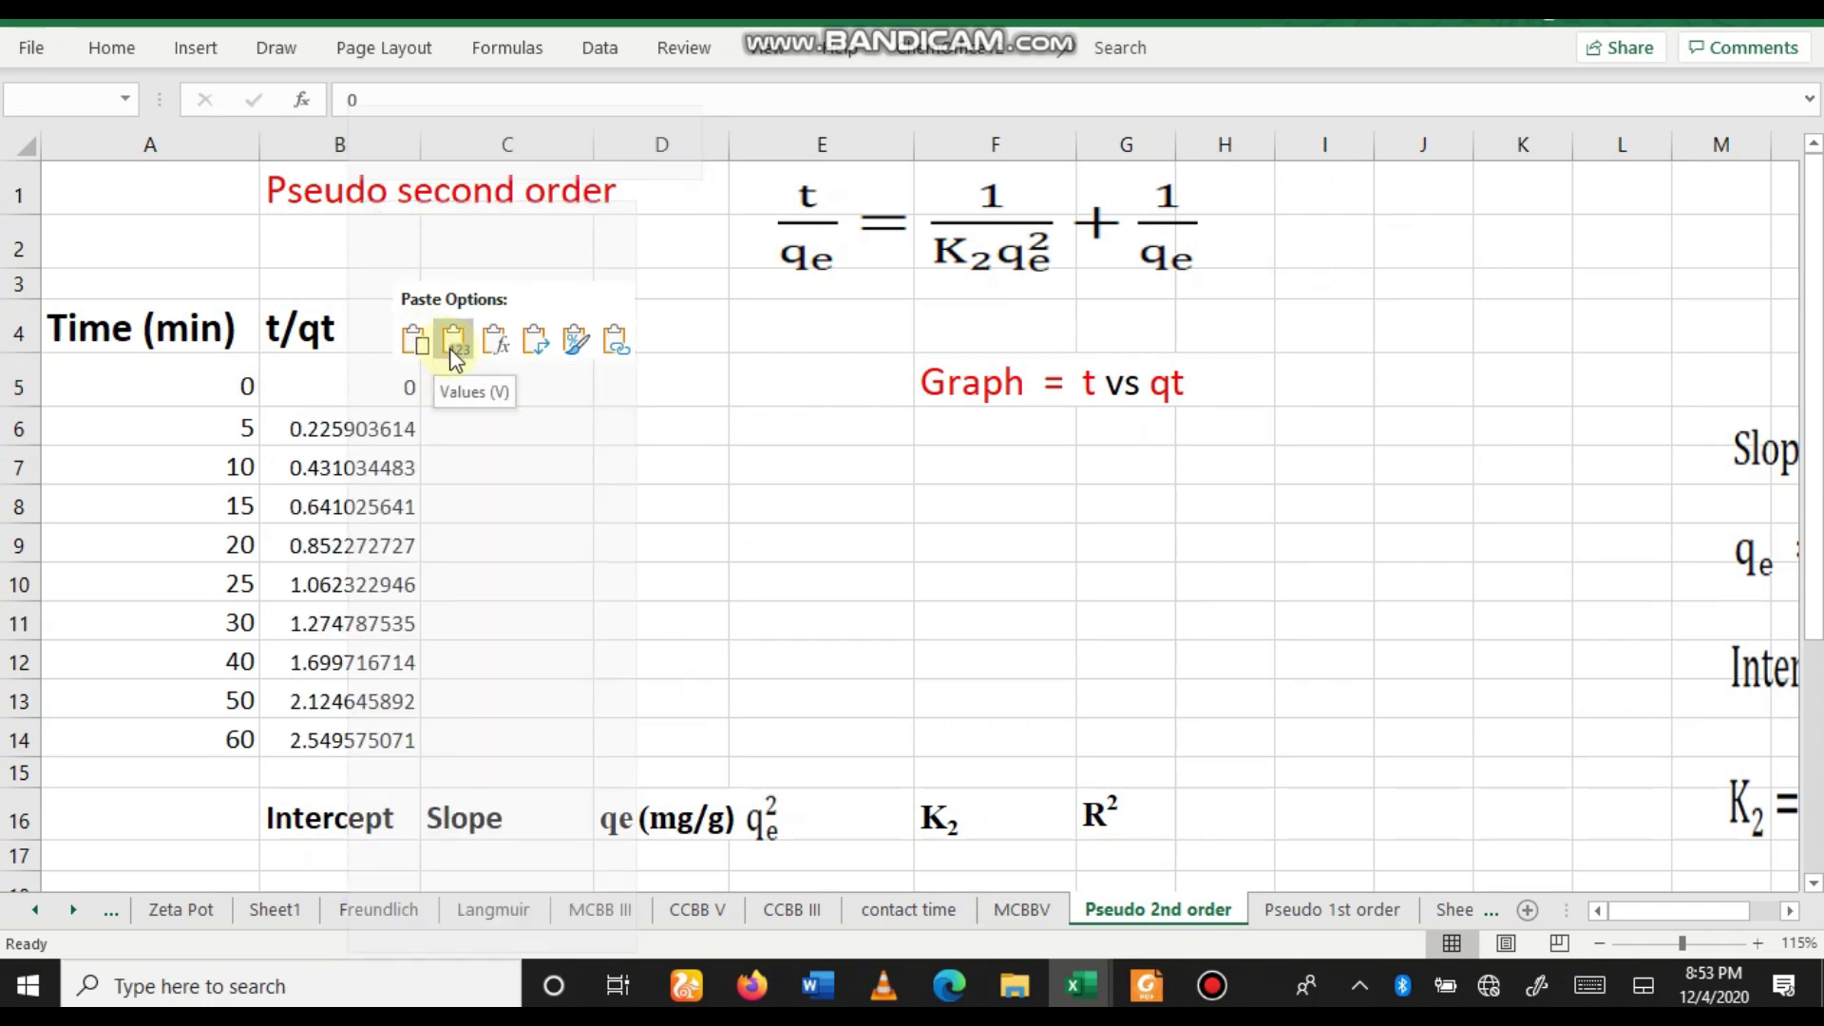
{"action": "left_click", "coordinate": [565, 498]}
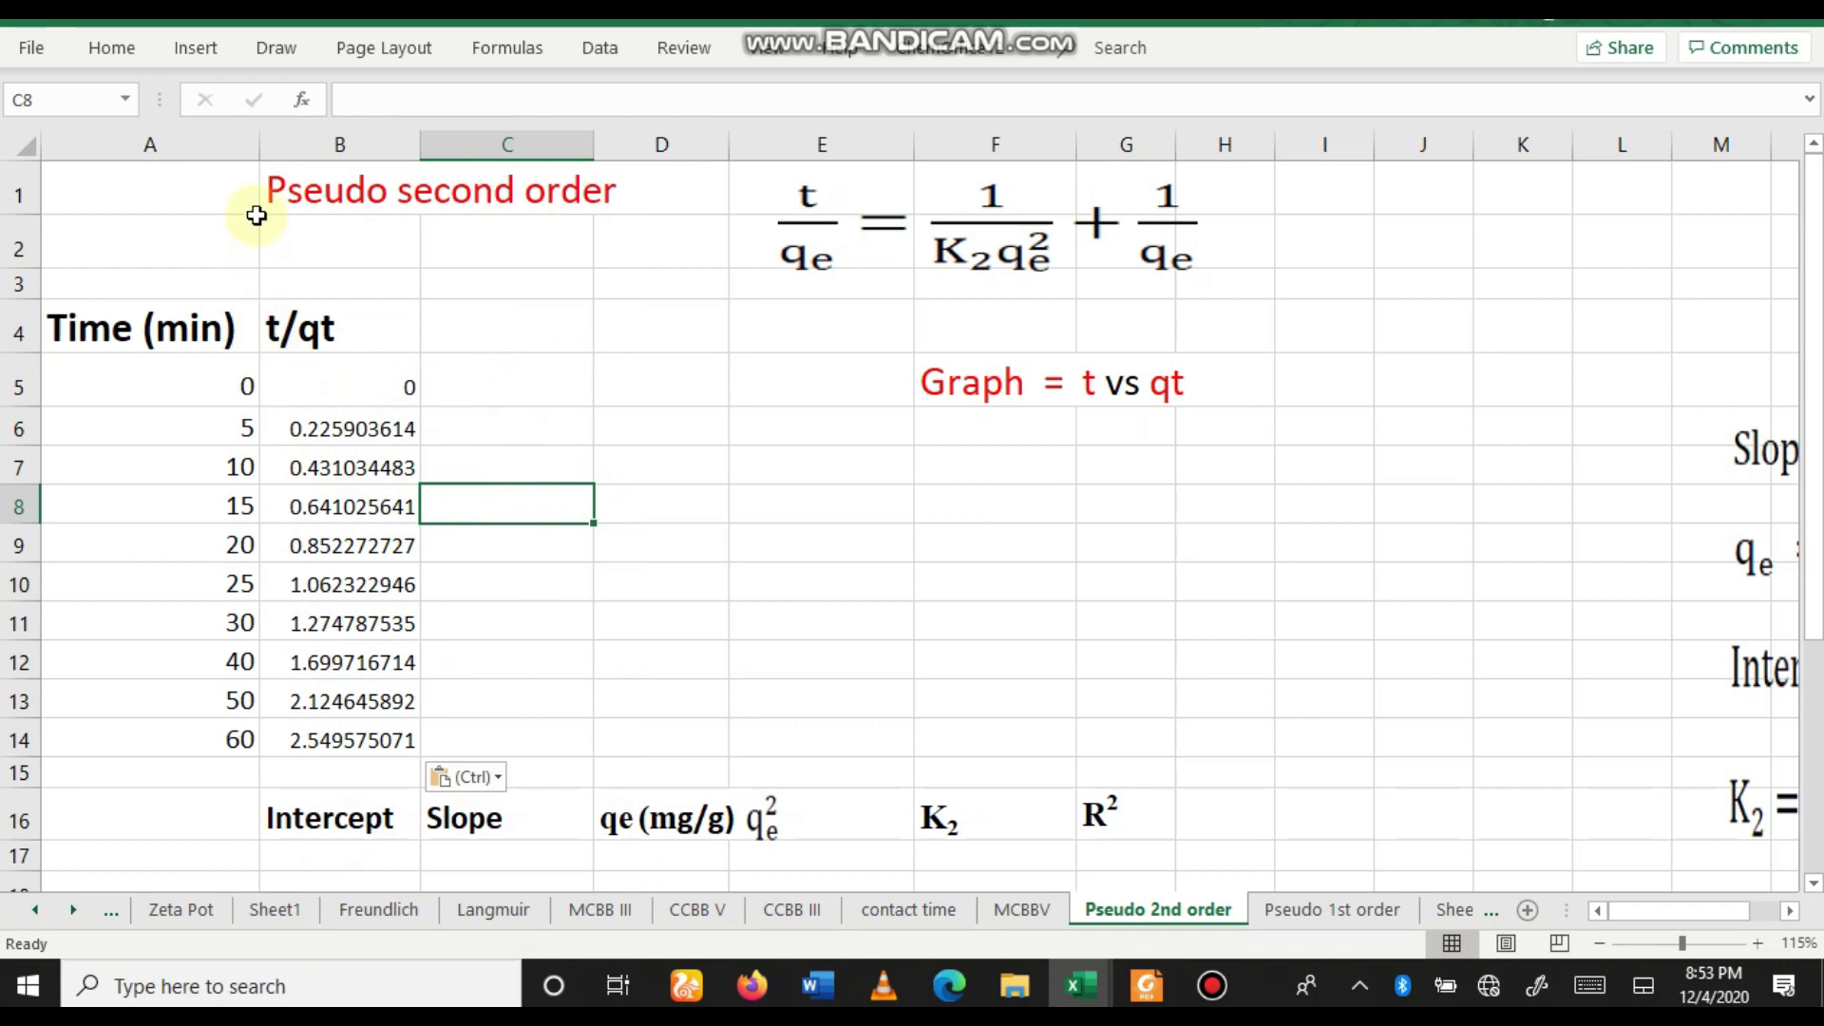
Narrow column A so it just fits the Time (min) heading.
{"action": "left_click_drag", "start_coordinate": [258, 150], "coordinate": [225, 152]}
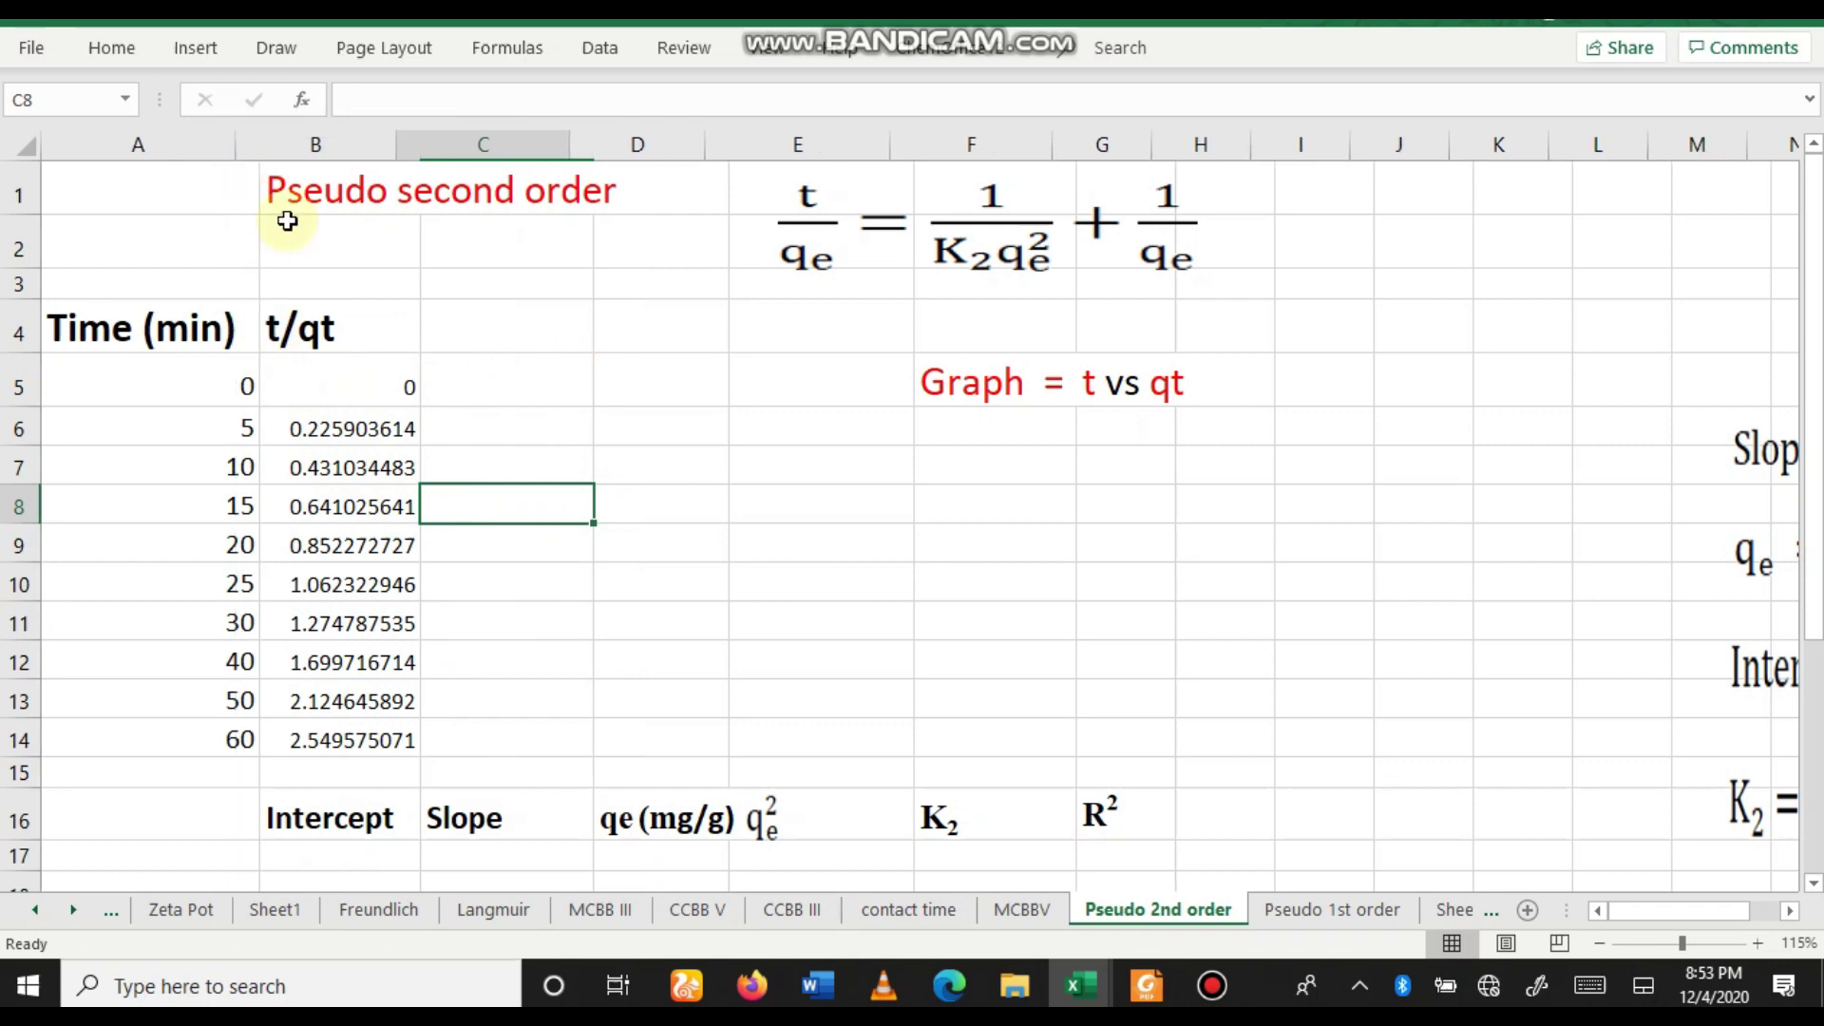
{"action": "left_click", "coordinate": [677, 492]}
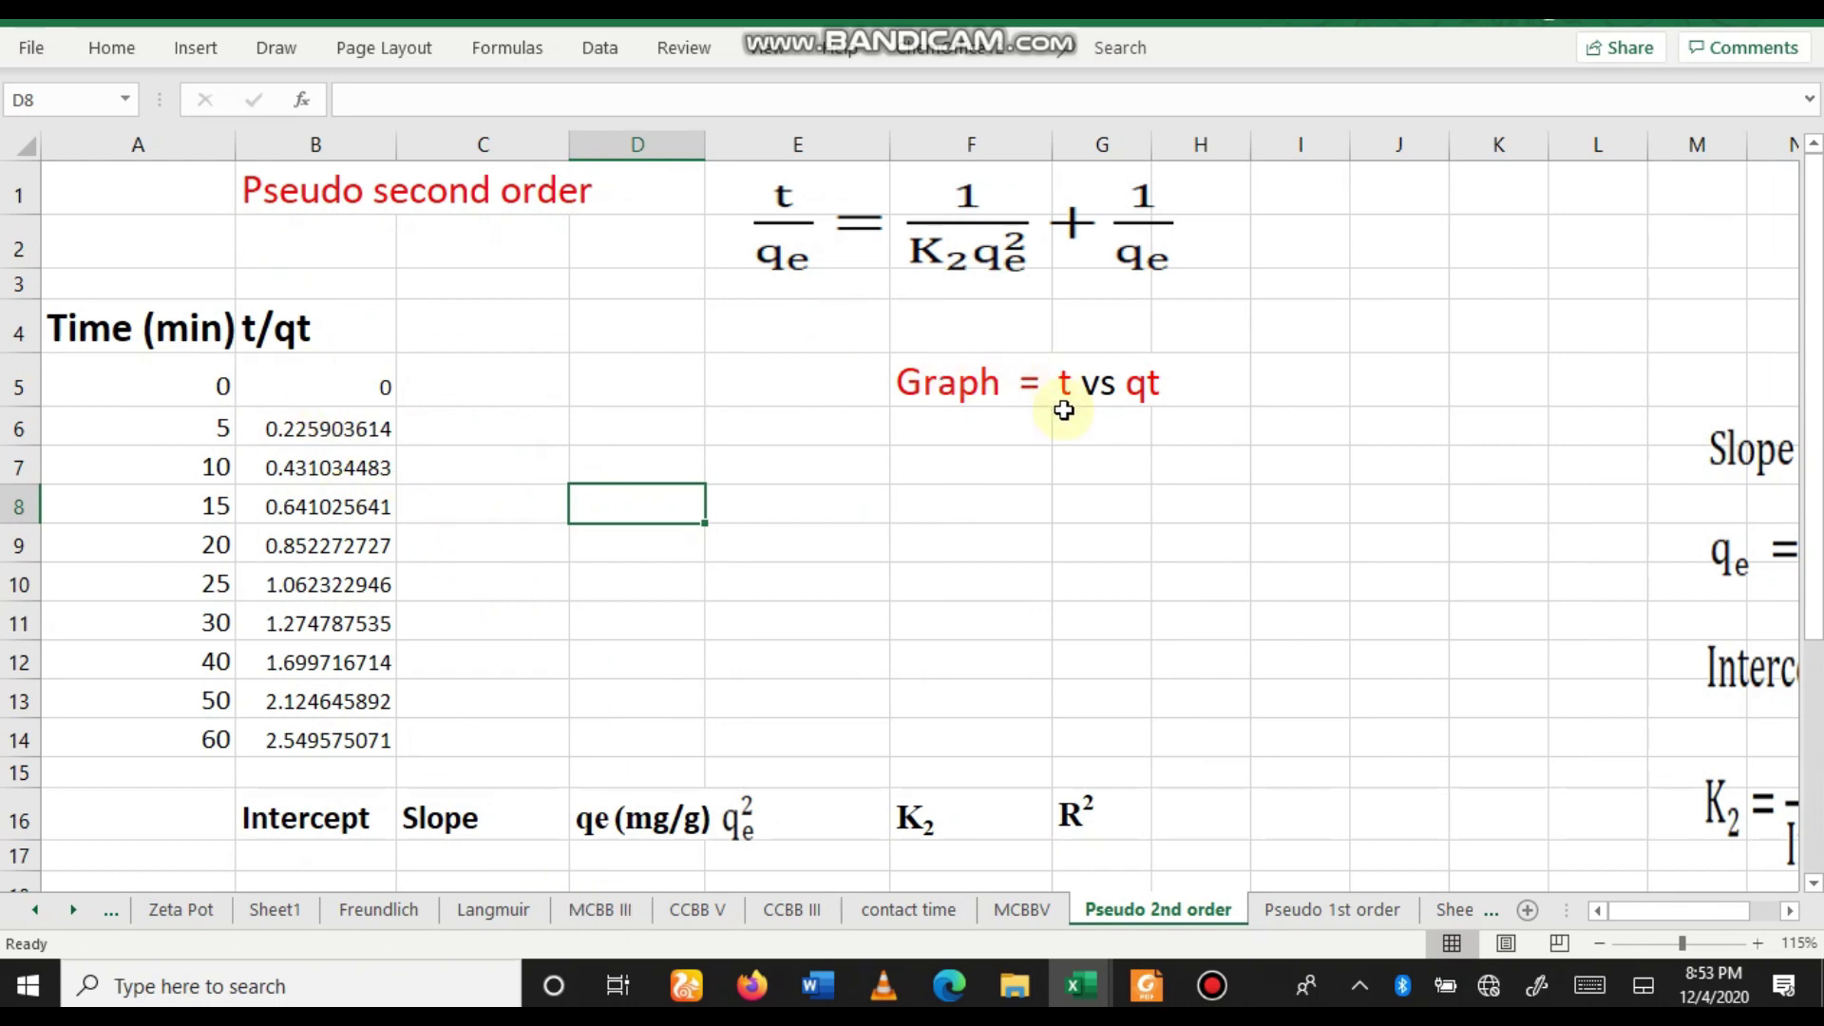
Edit the graph note in F5 to read "Graph = t vs t/qt".
{"action": "left_click_drag", "start_coordinate": [915, 391], "coordinate": [1176, 405]}
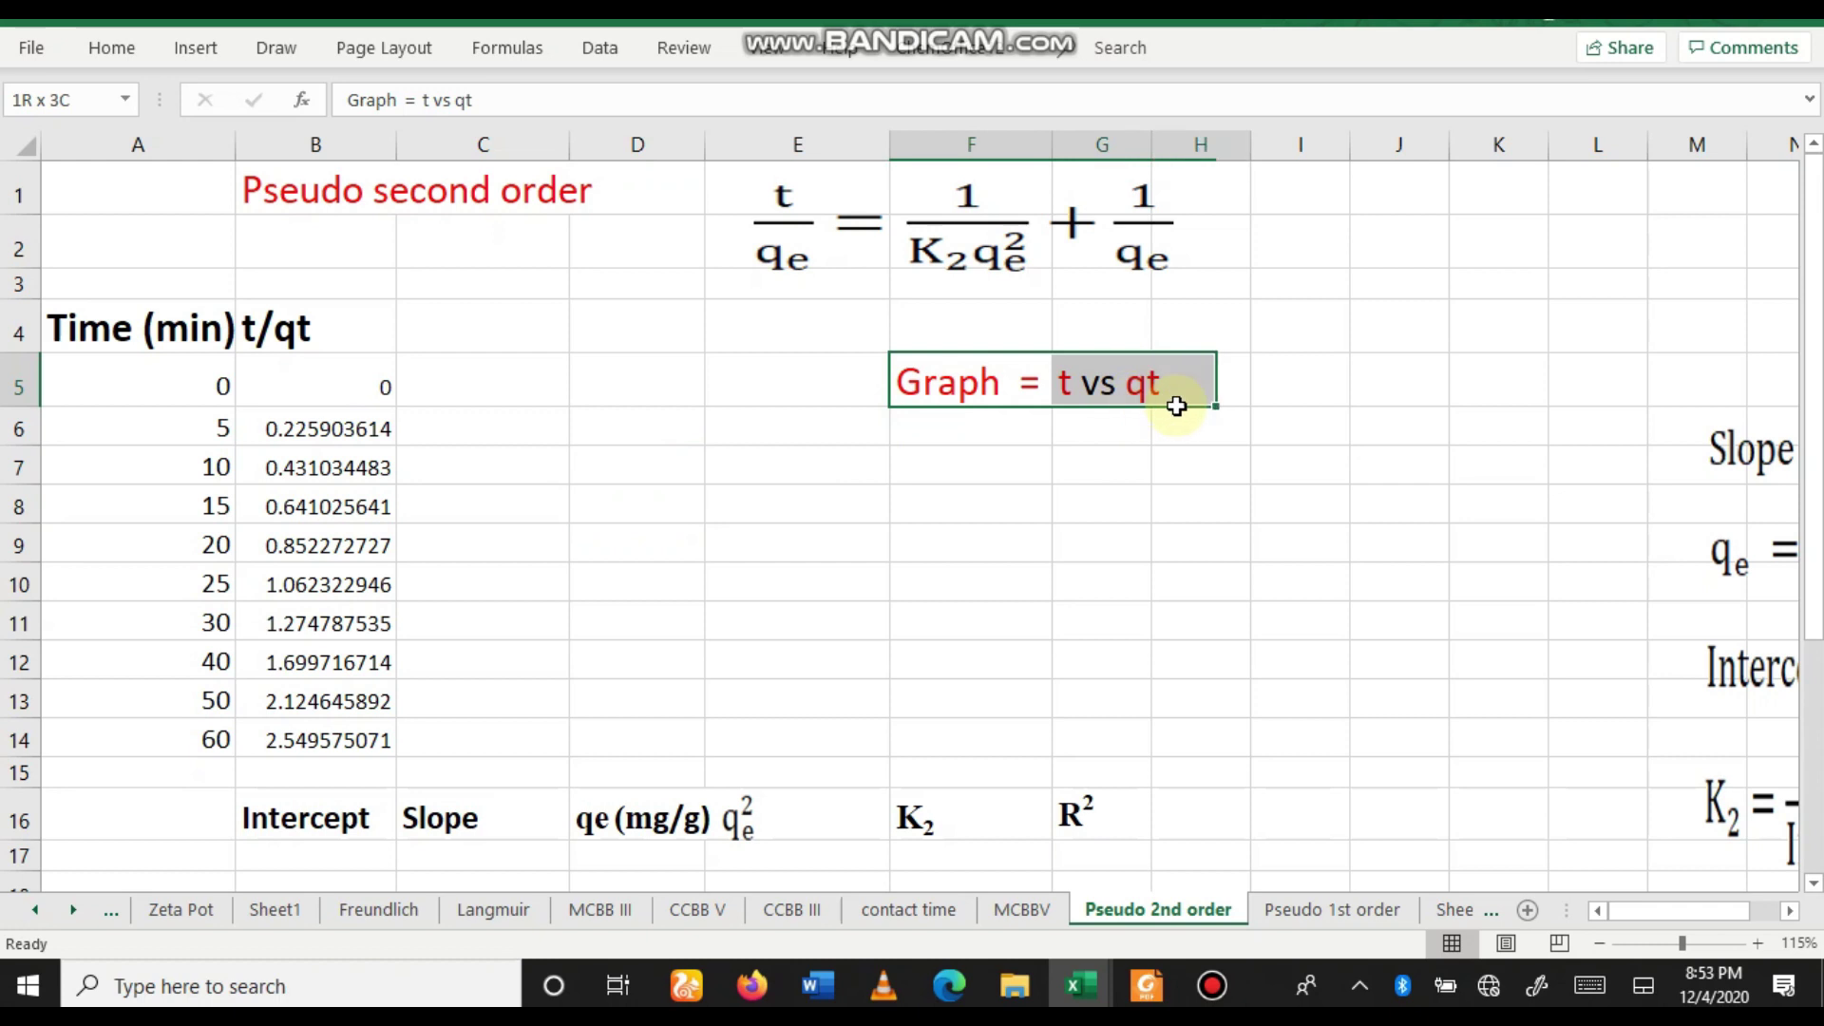
{"action": "left_click", "coordinate": [1072, 454]}
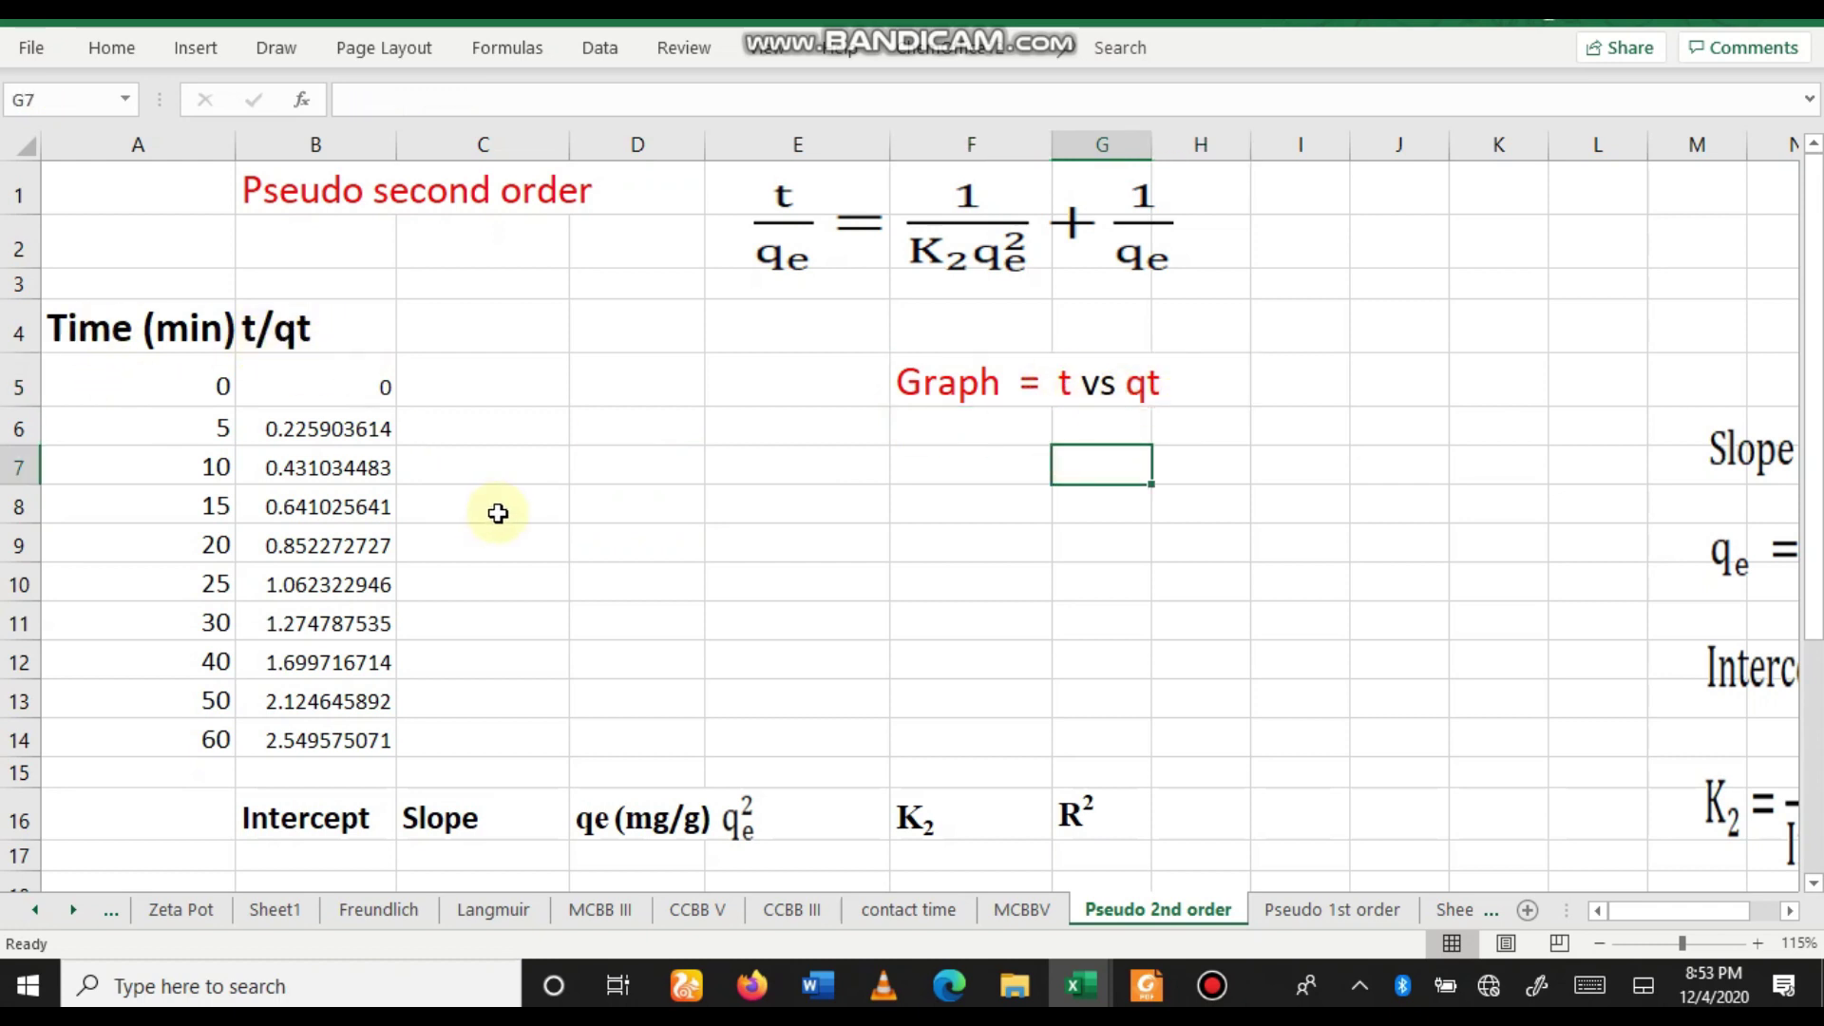
{"action": "double_click", "coordinate": [937, 384]}
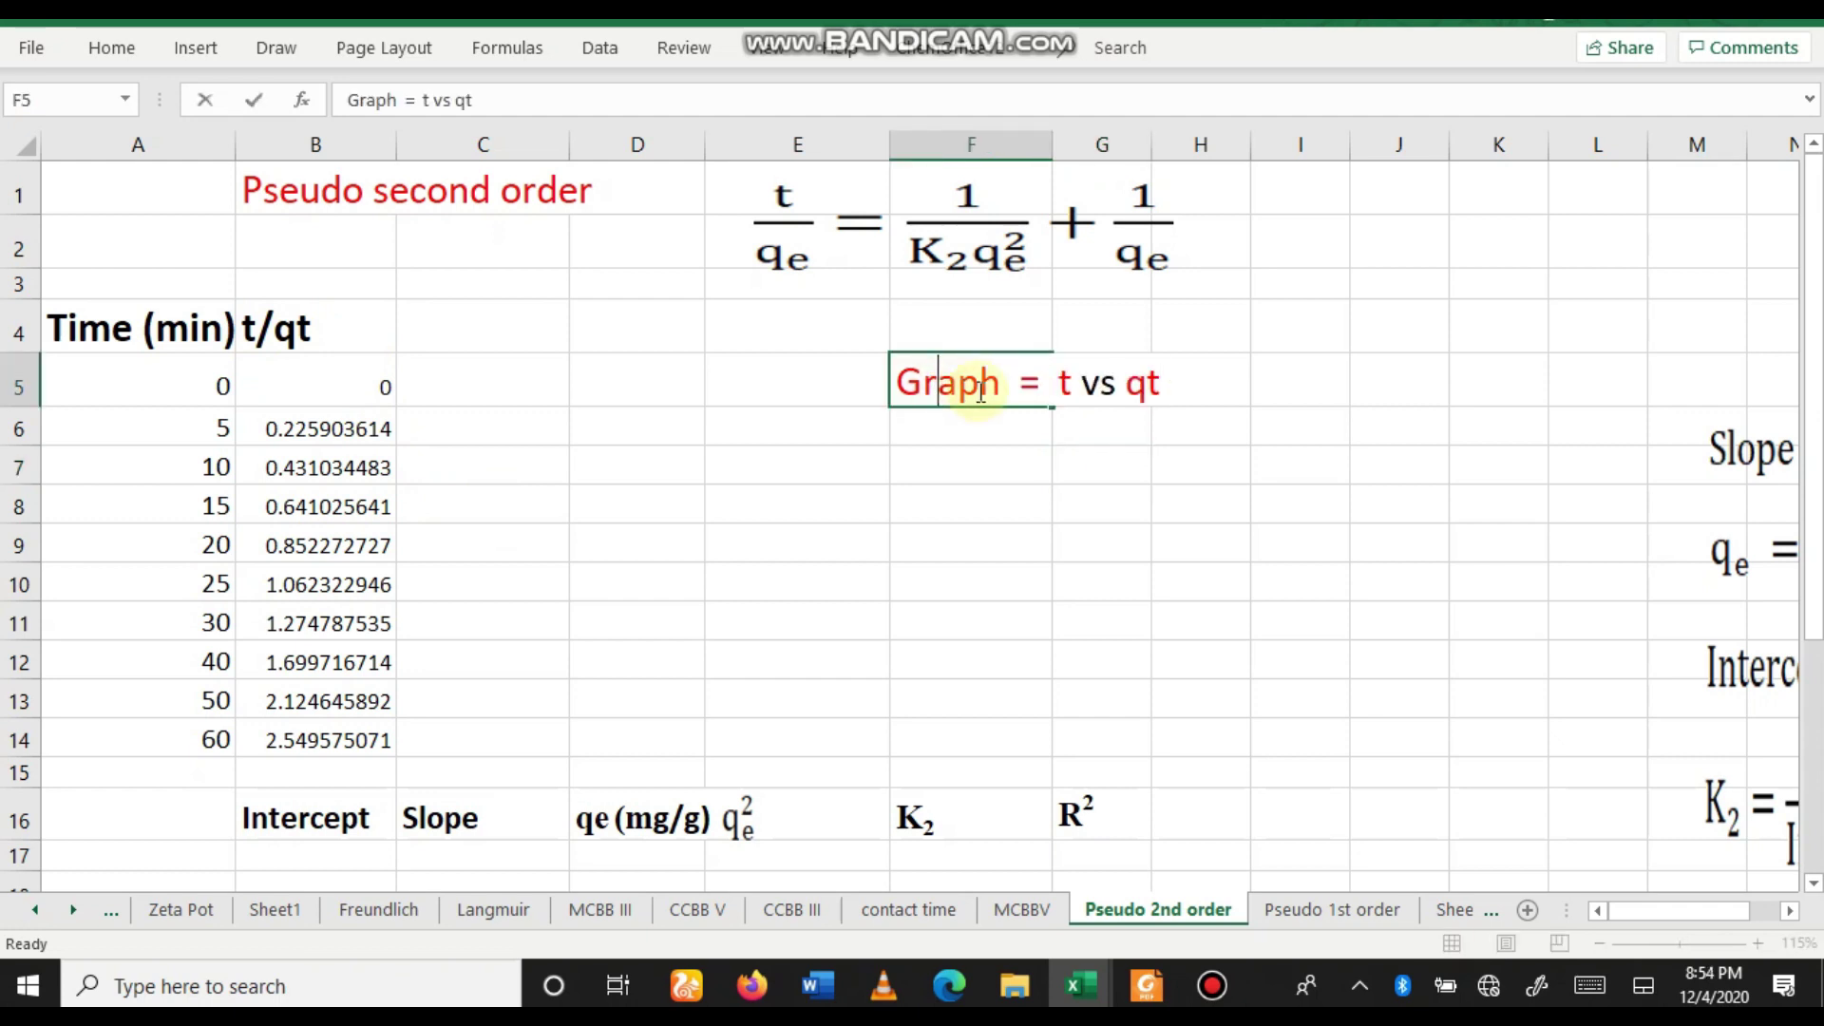
{"action": "left_click", "coordinate": [1127, 389]}
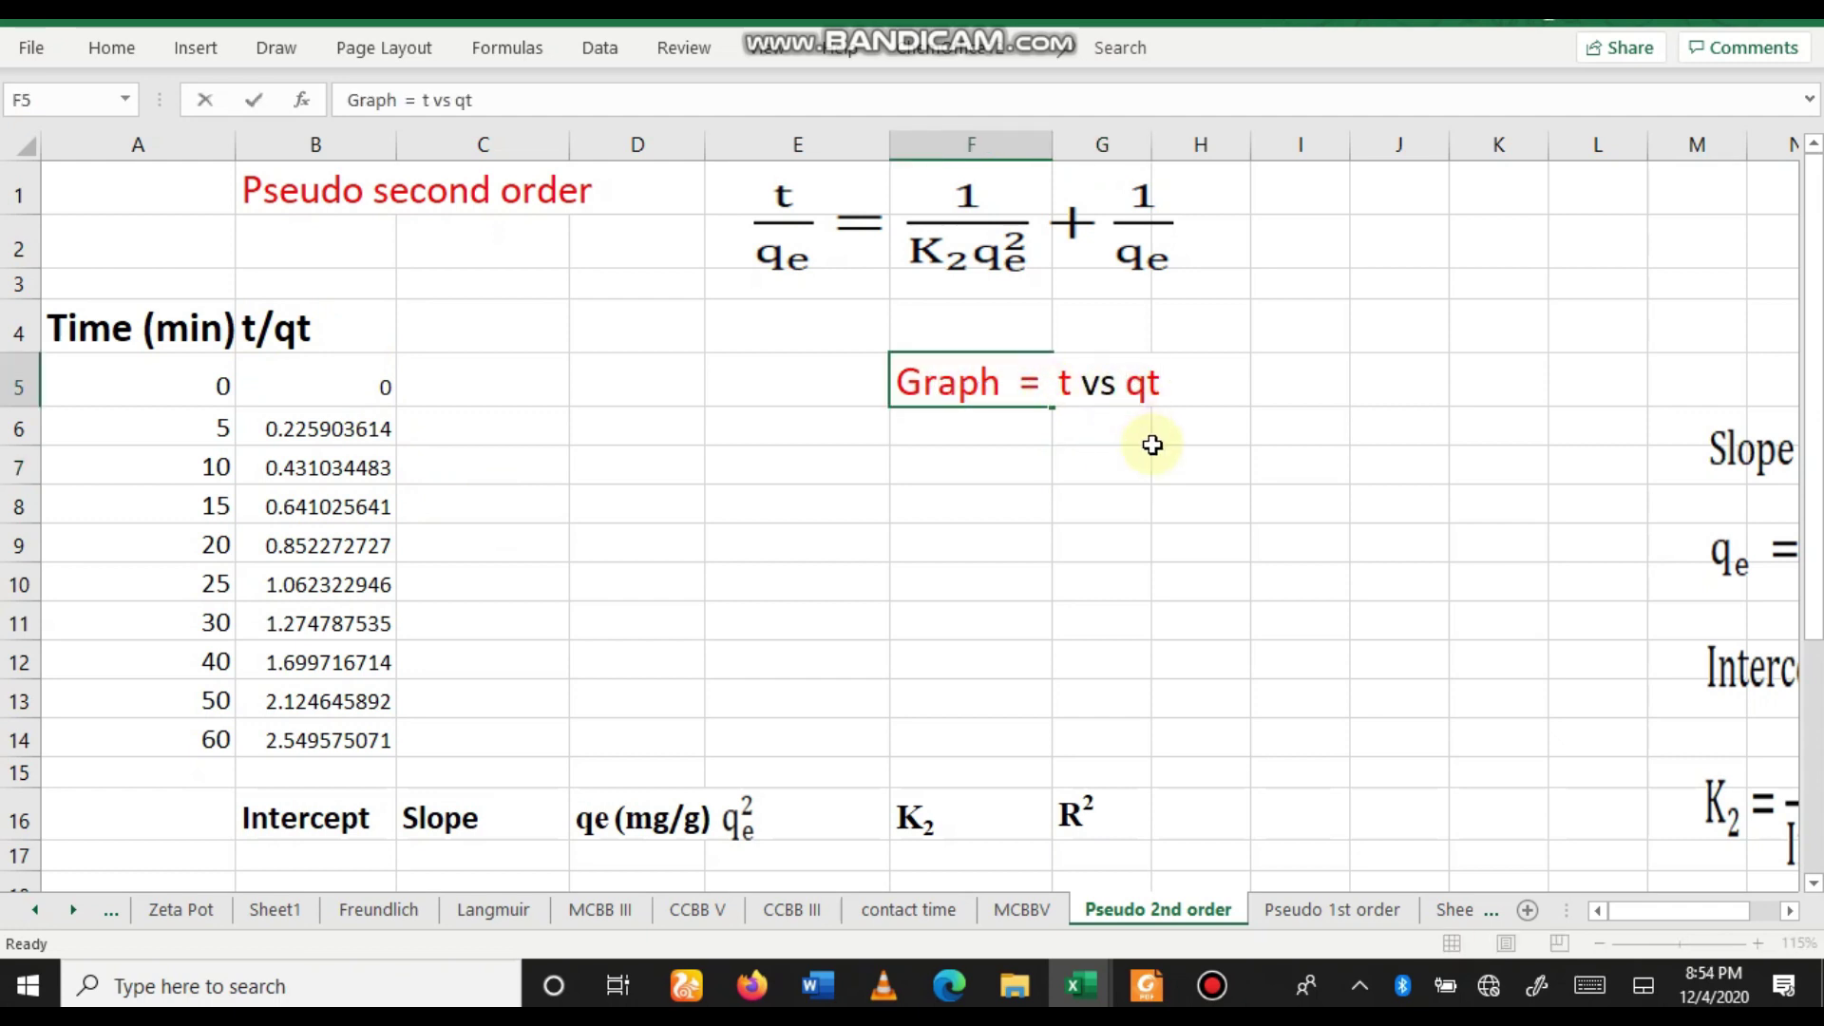
{"action": "type", "text": "t/"}
{"action": "left_click", "coordinate": [1088, 501]}
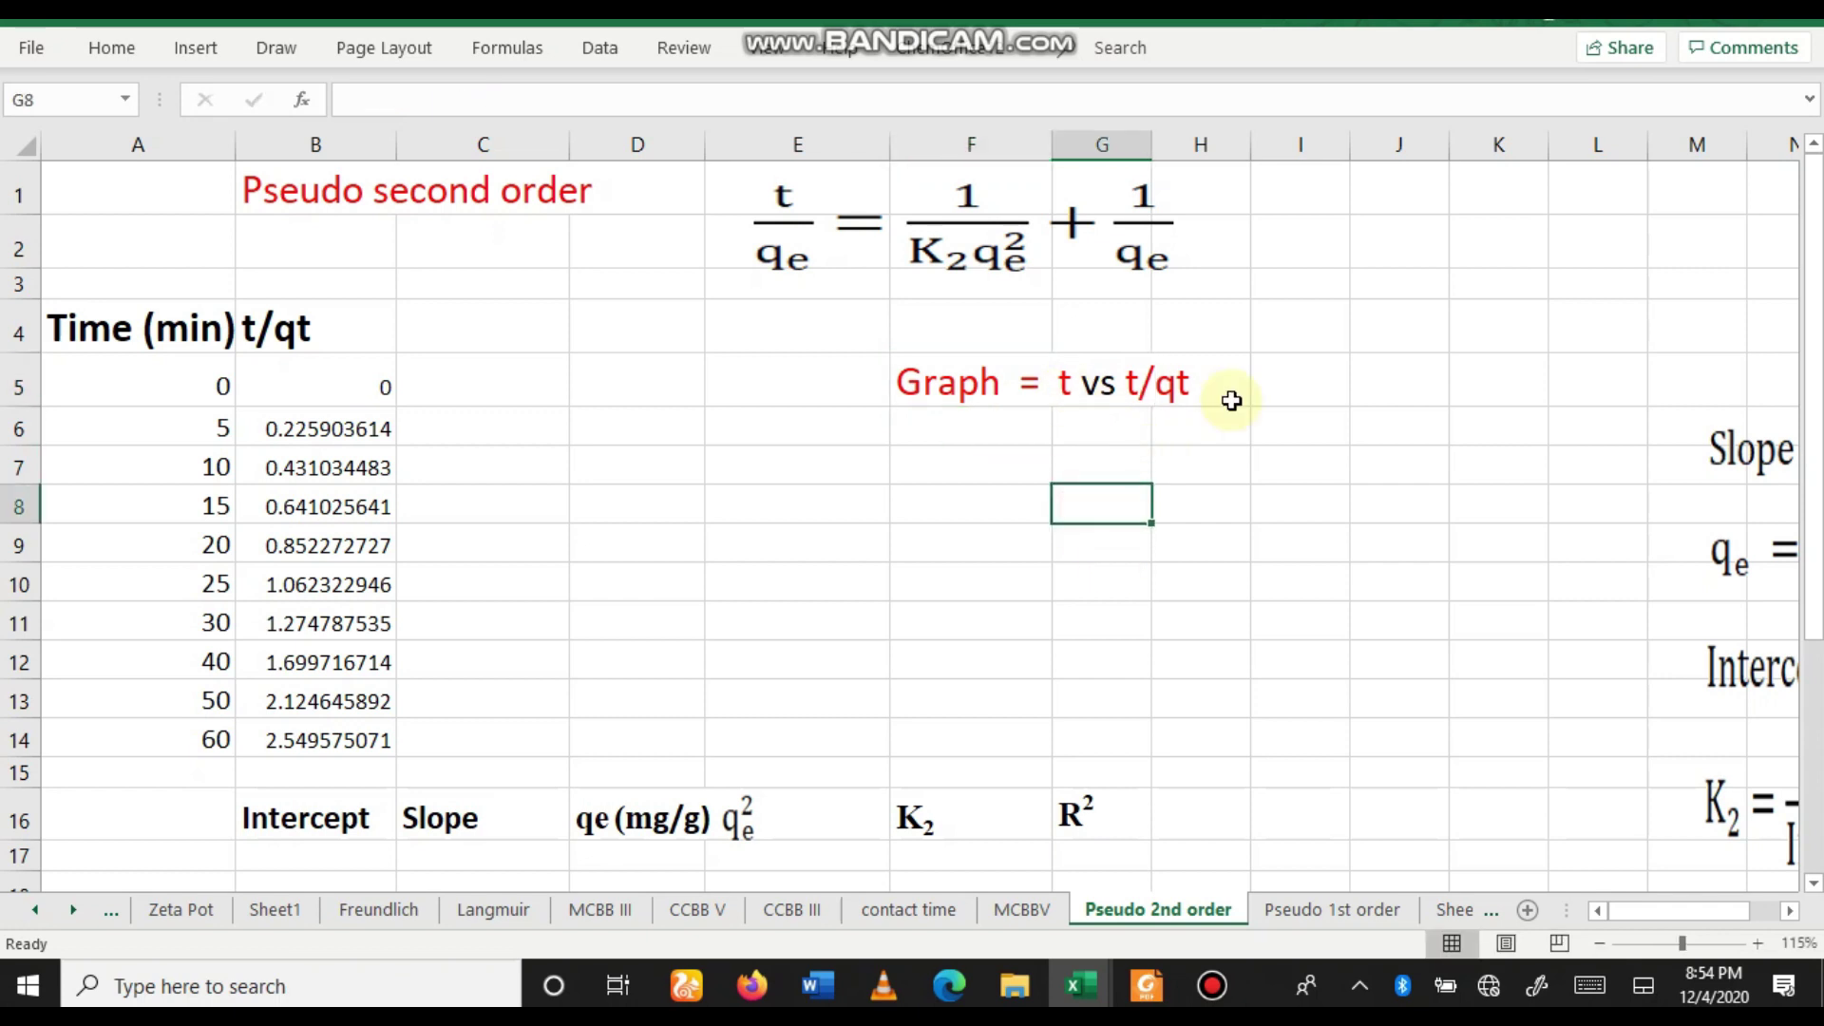
{"action": "left_click", "coordinate": [644, 468]}
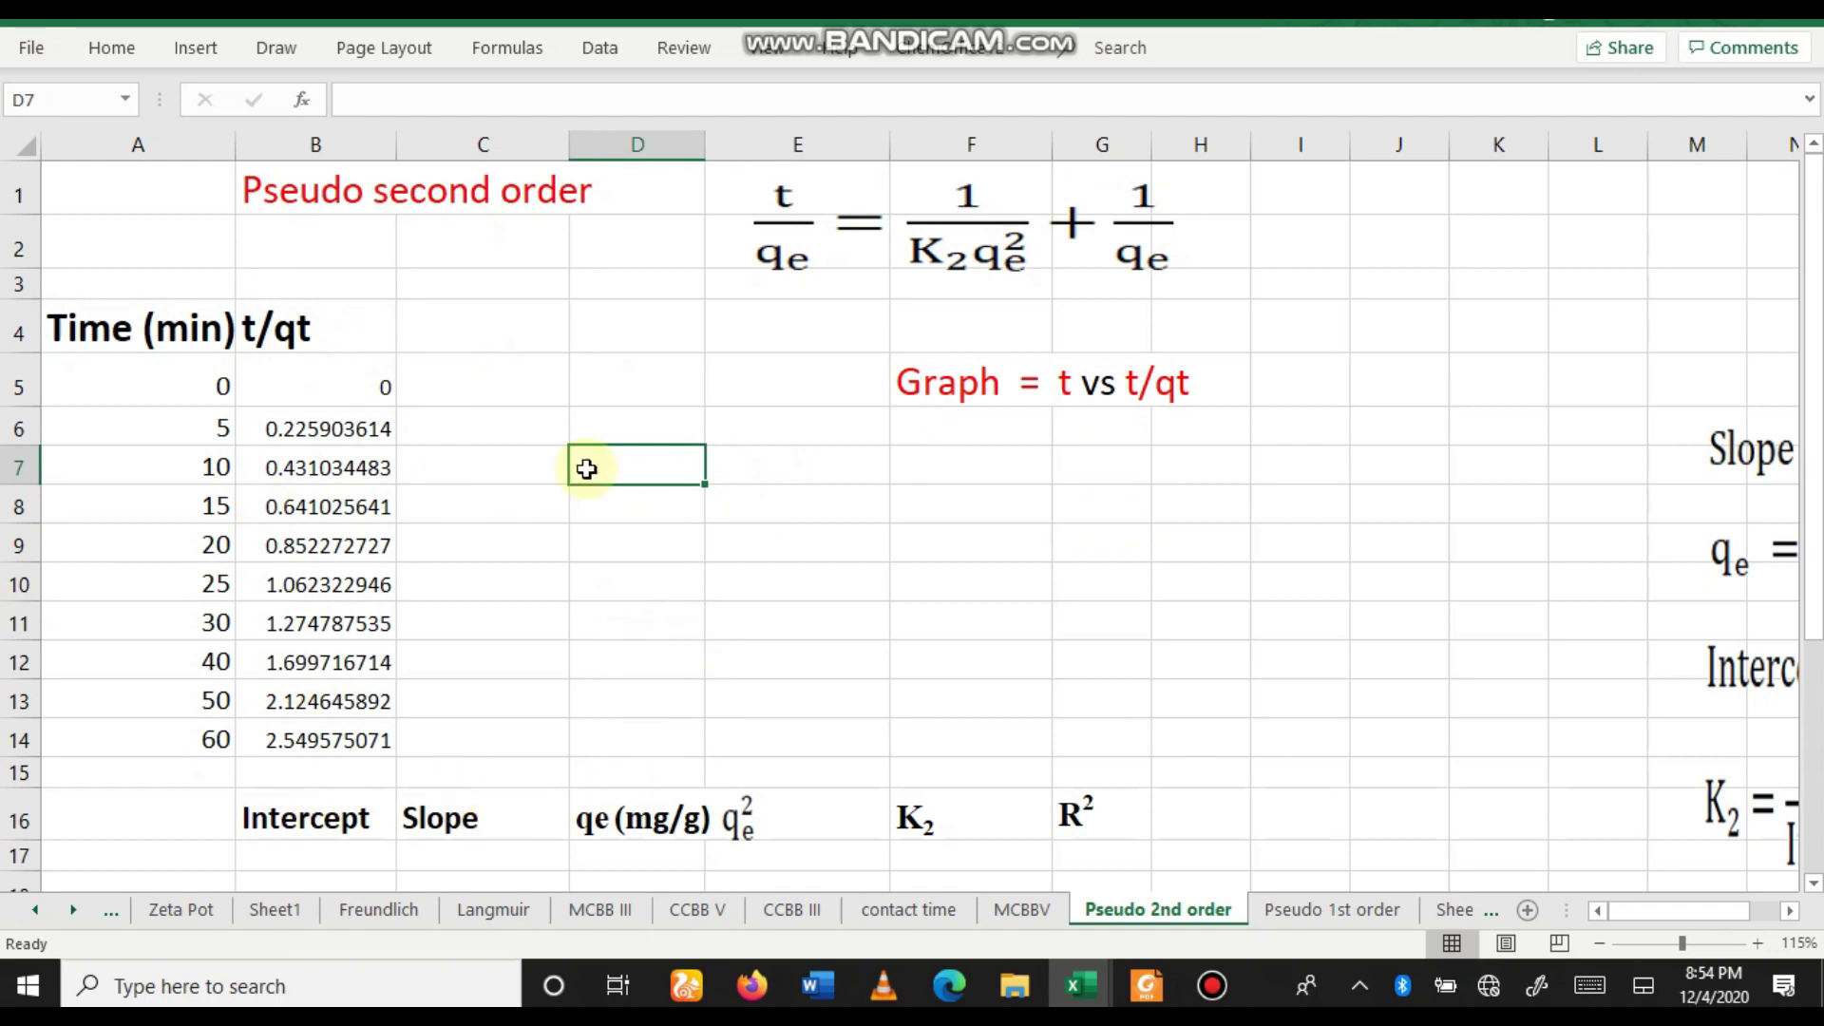
Launch Origin 2019b 64Bit and create a new workbook from the Blank Workbook template.
{"action": "left_click", "coordinate": [292, 995]}
{"action": "type", "text": "ori"}
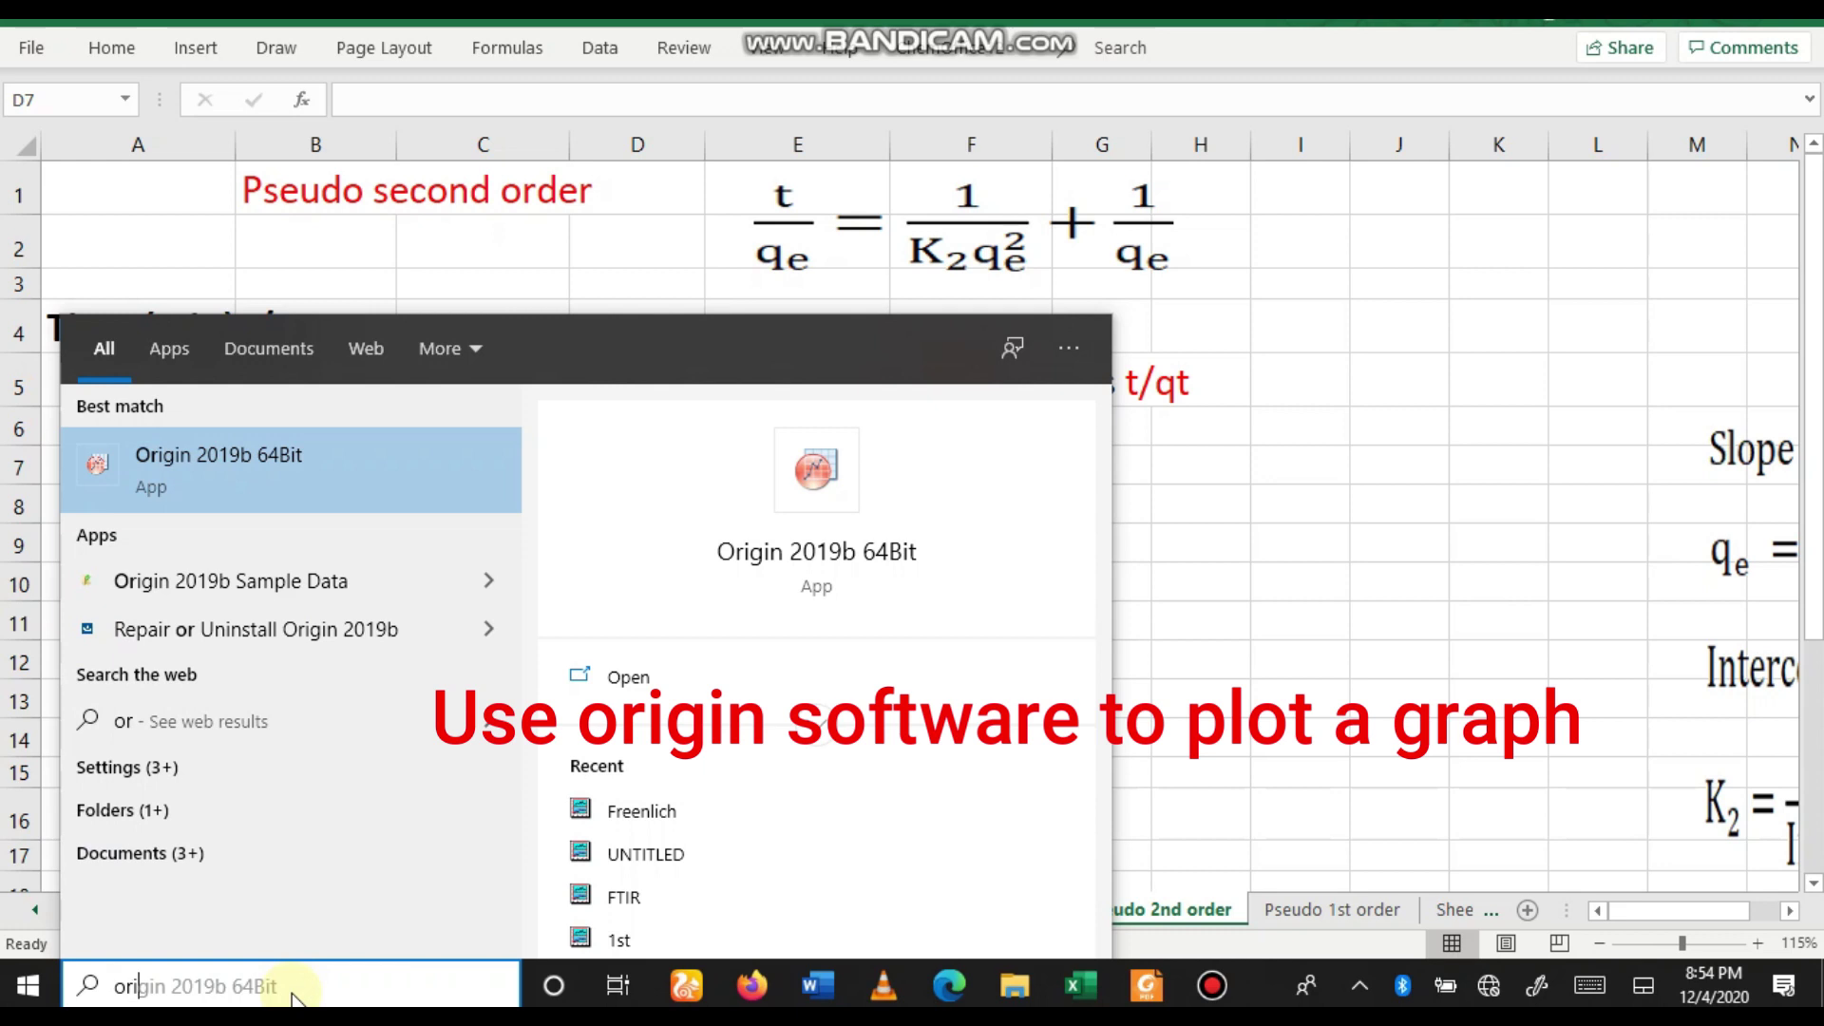
{"action": "left_click", "coordinate": [811, 562]}
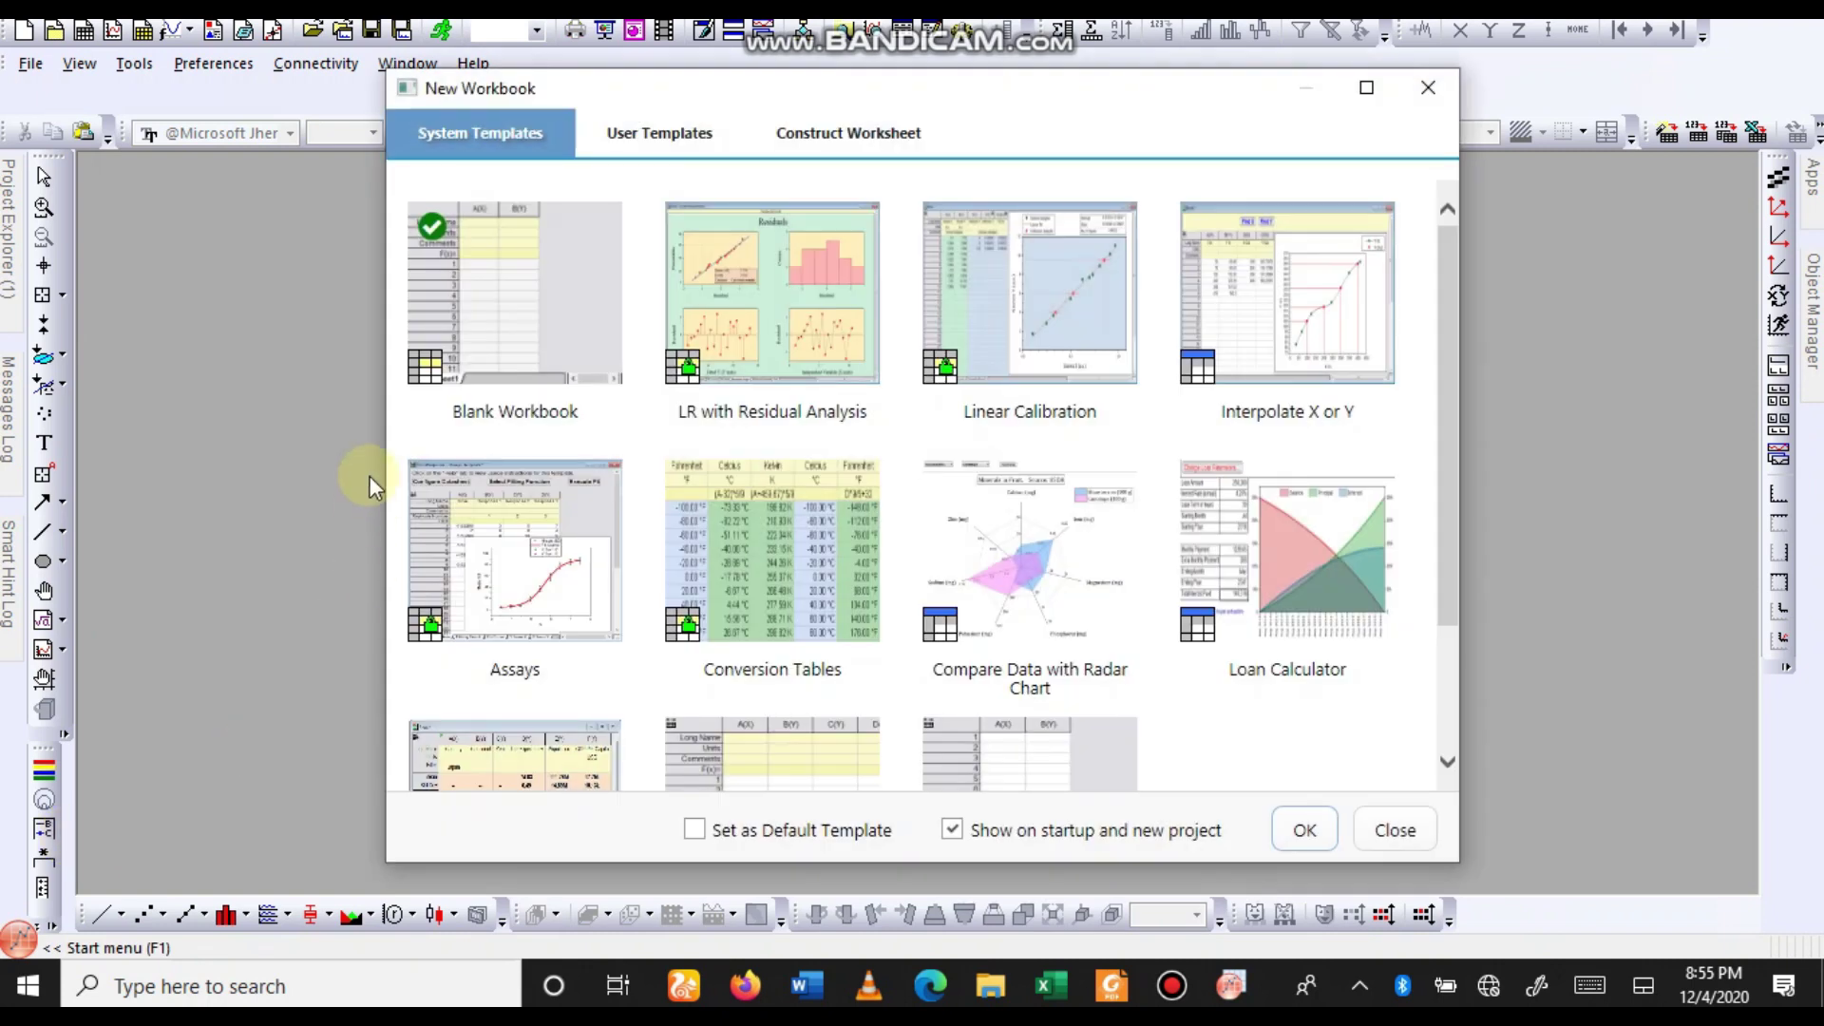
{"action": "left_click", "coordinate": [1301, 832]}
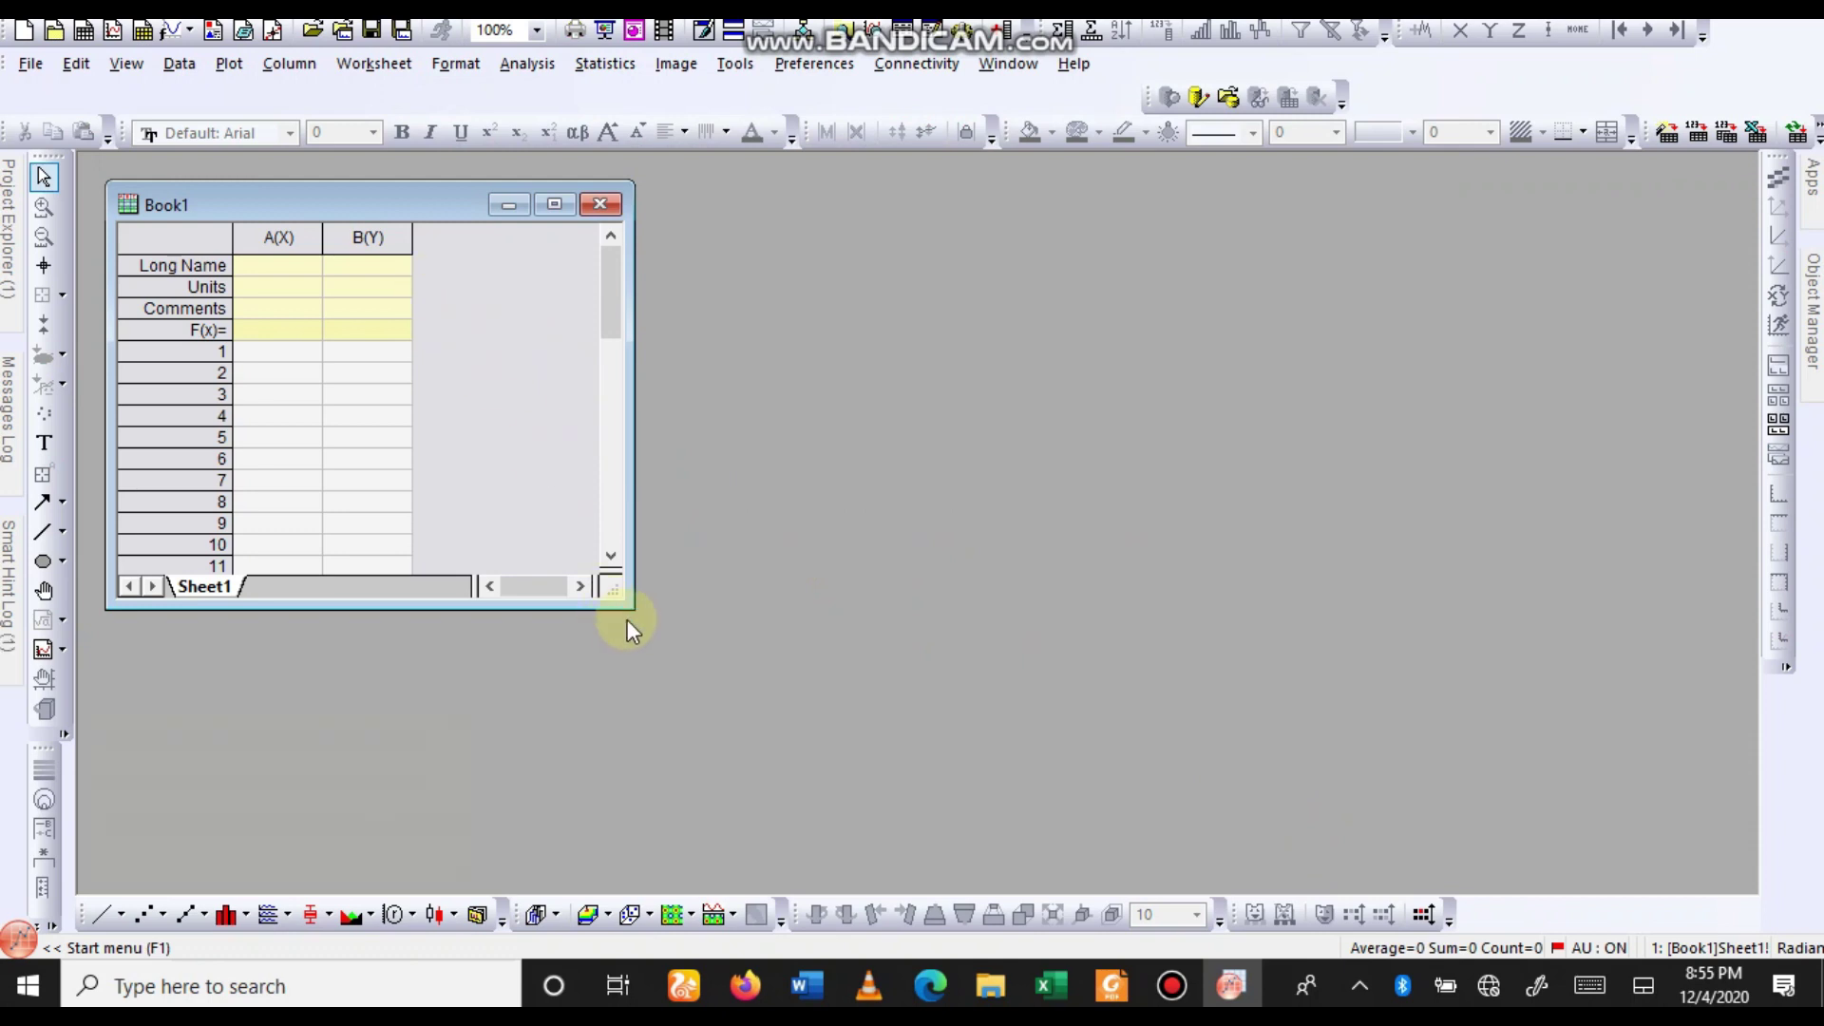
Make the Book1 window taller to show more rows and move it to the corner of the workspace.
{"action": "left_click_drag", "start_coordinate": [631, 625], "coordinate": [634, 881]}
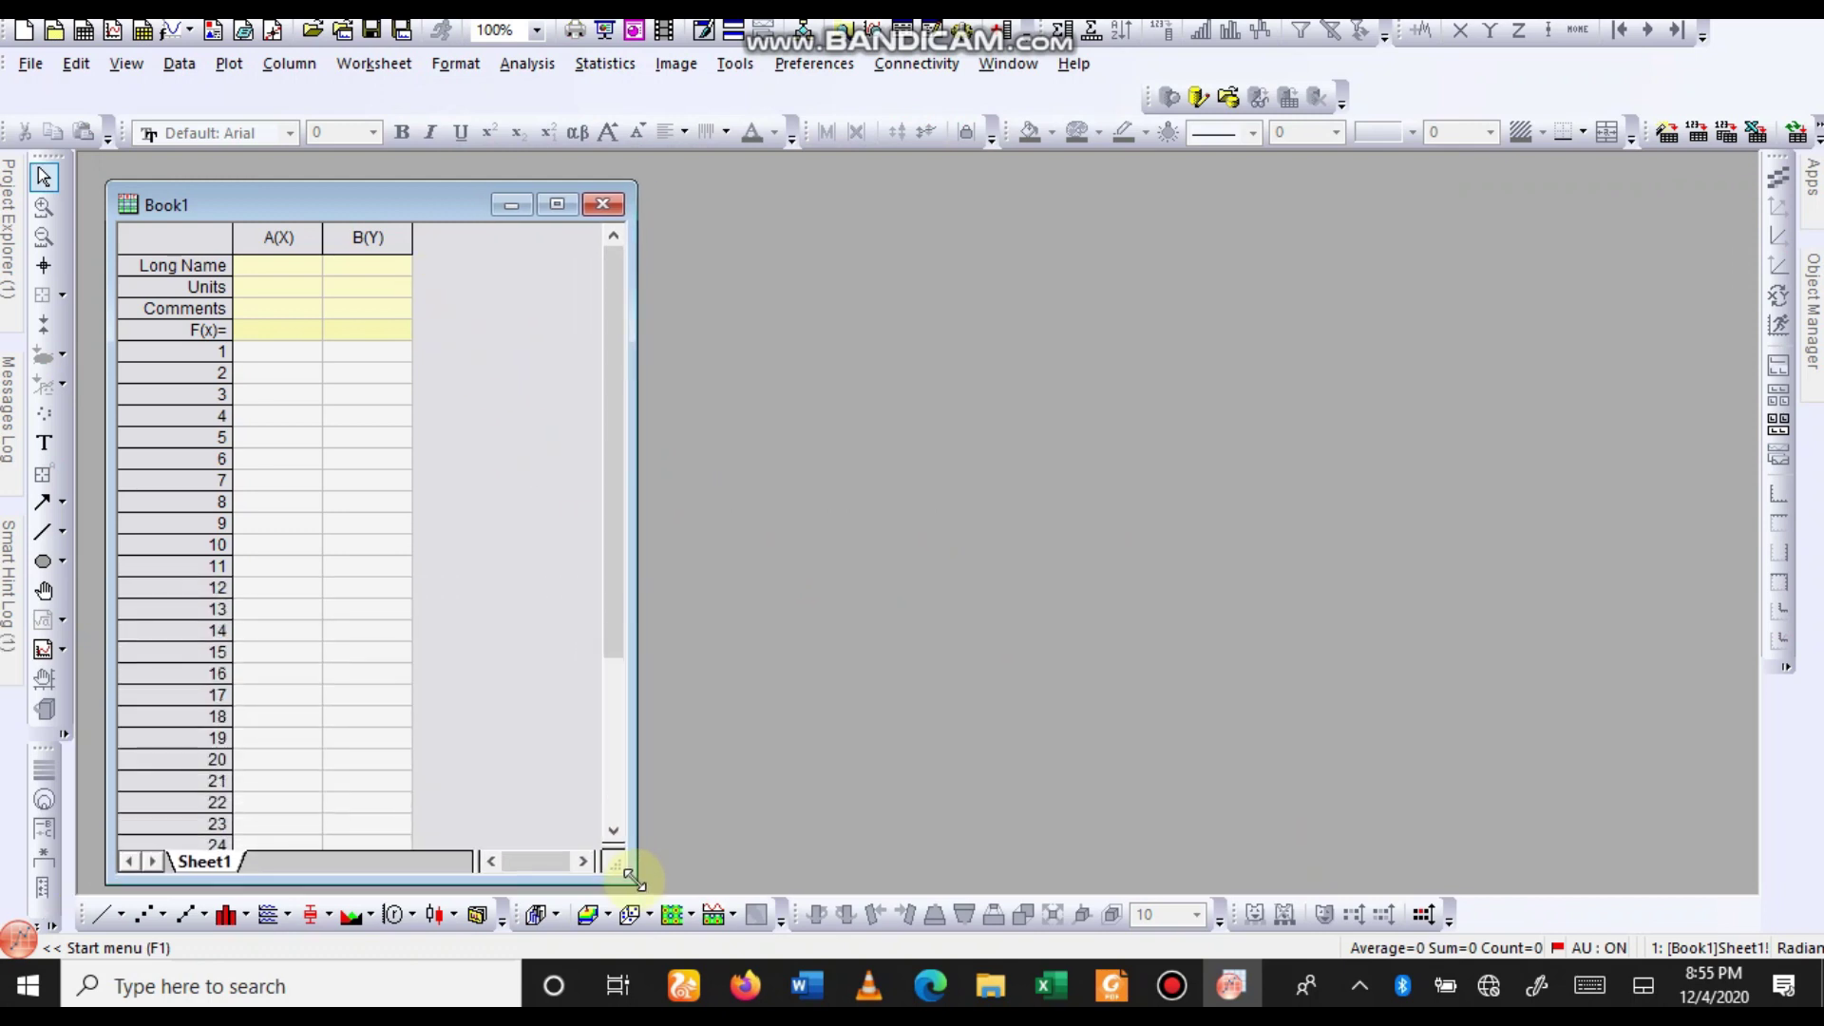
{"action": "left_click_drag", "start_coordinate": [408, 208], "coordinate": [383, 186]}
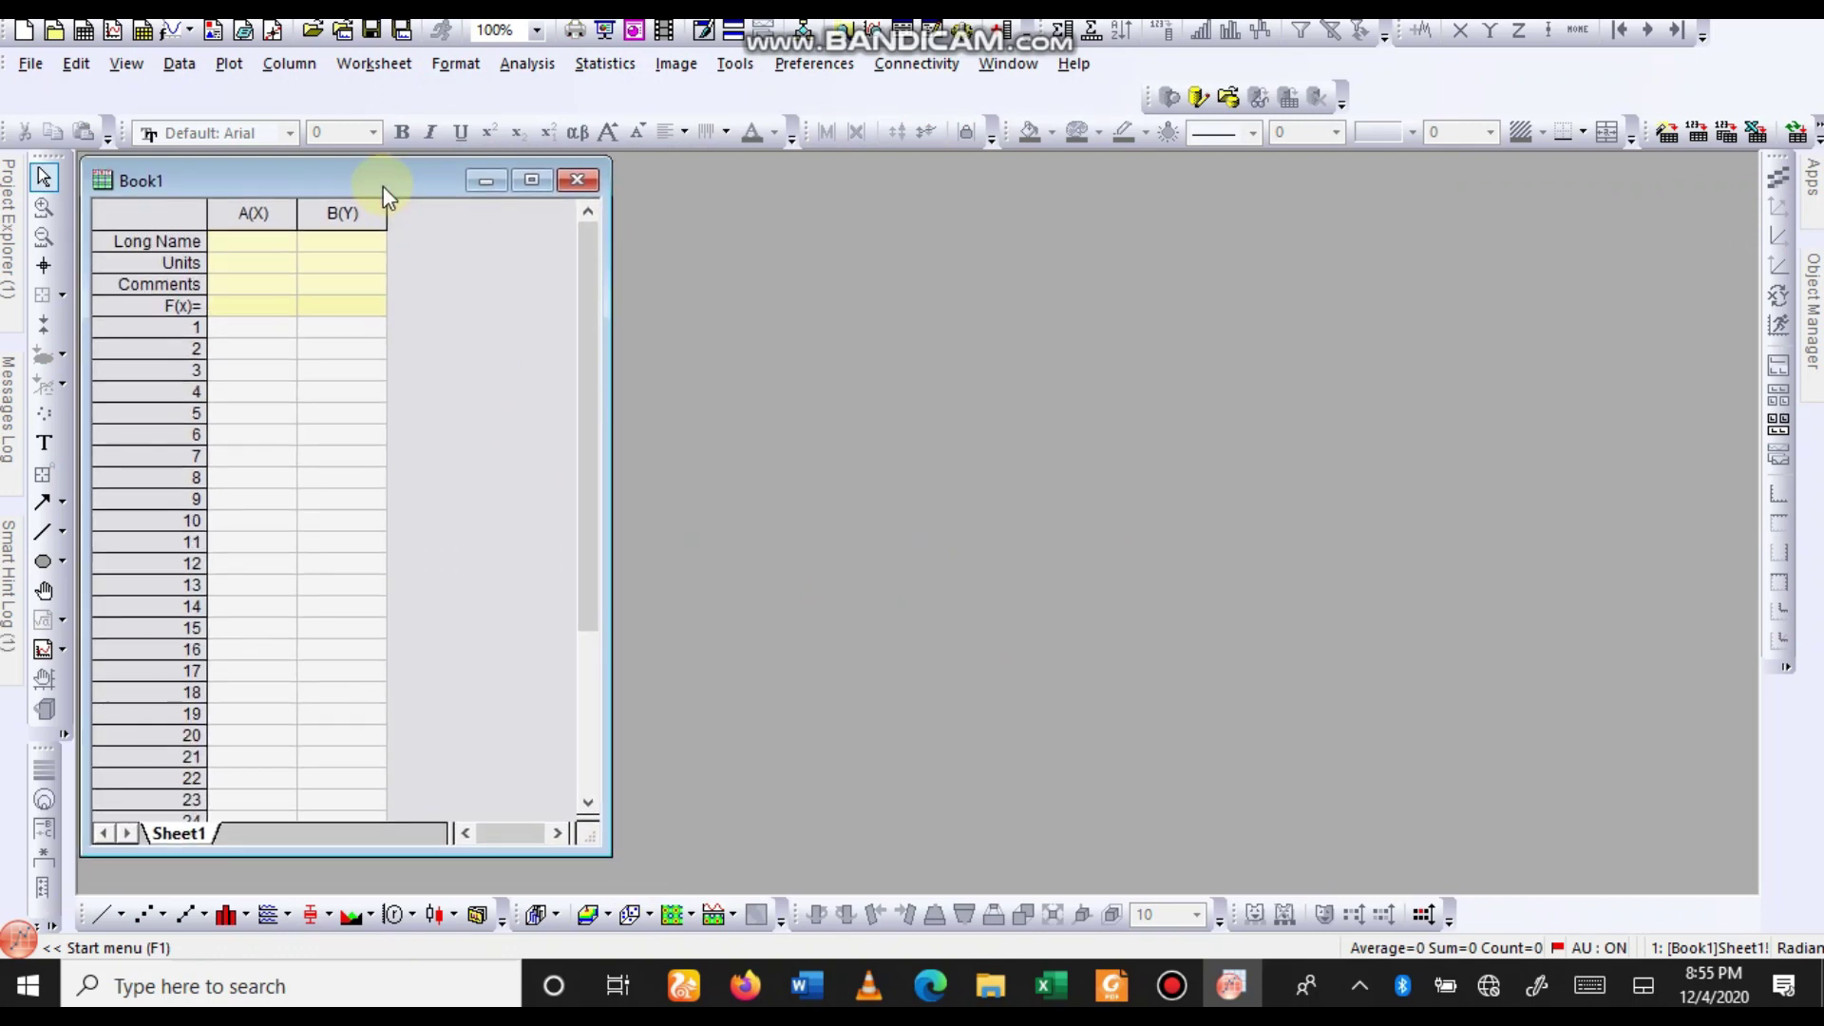
Switch back to the Pseudo 2nd order sheet in Excel.
{"action": "mouse_move", "coordinate": [1041, 982]}
{"action": "left_click", "coordinate": [955, 876]}
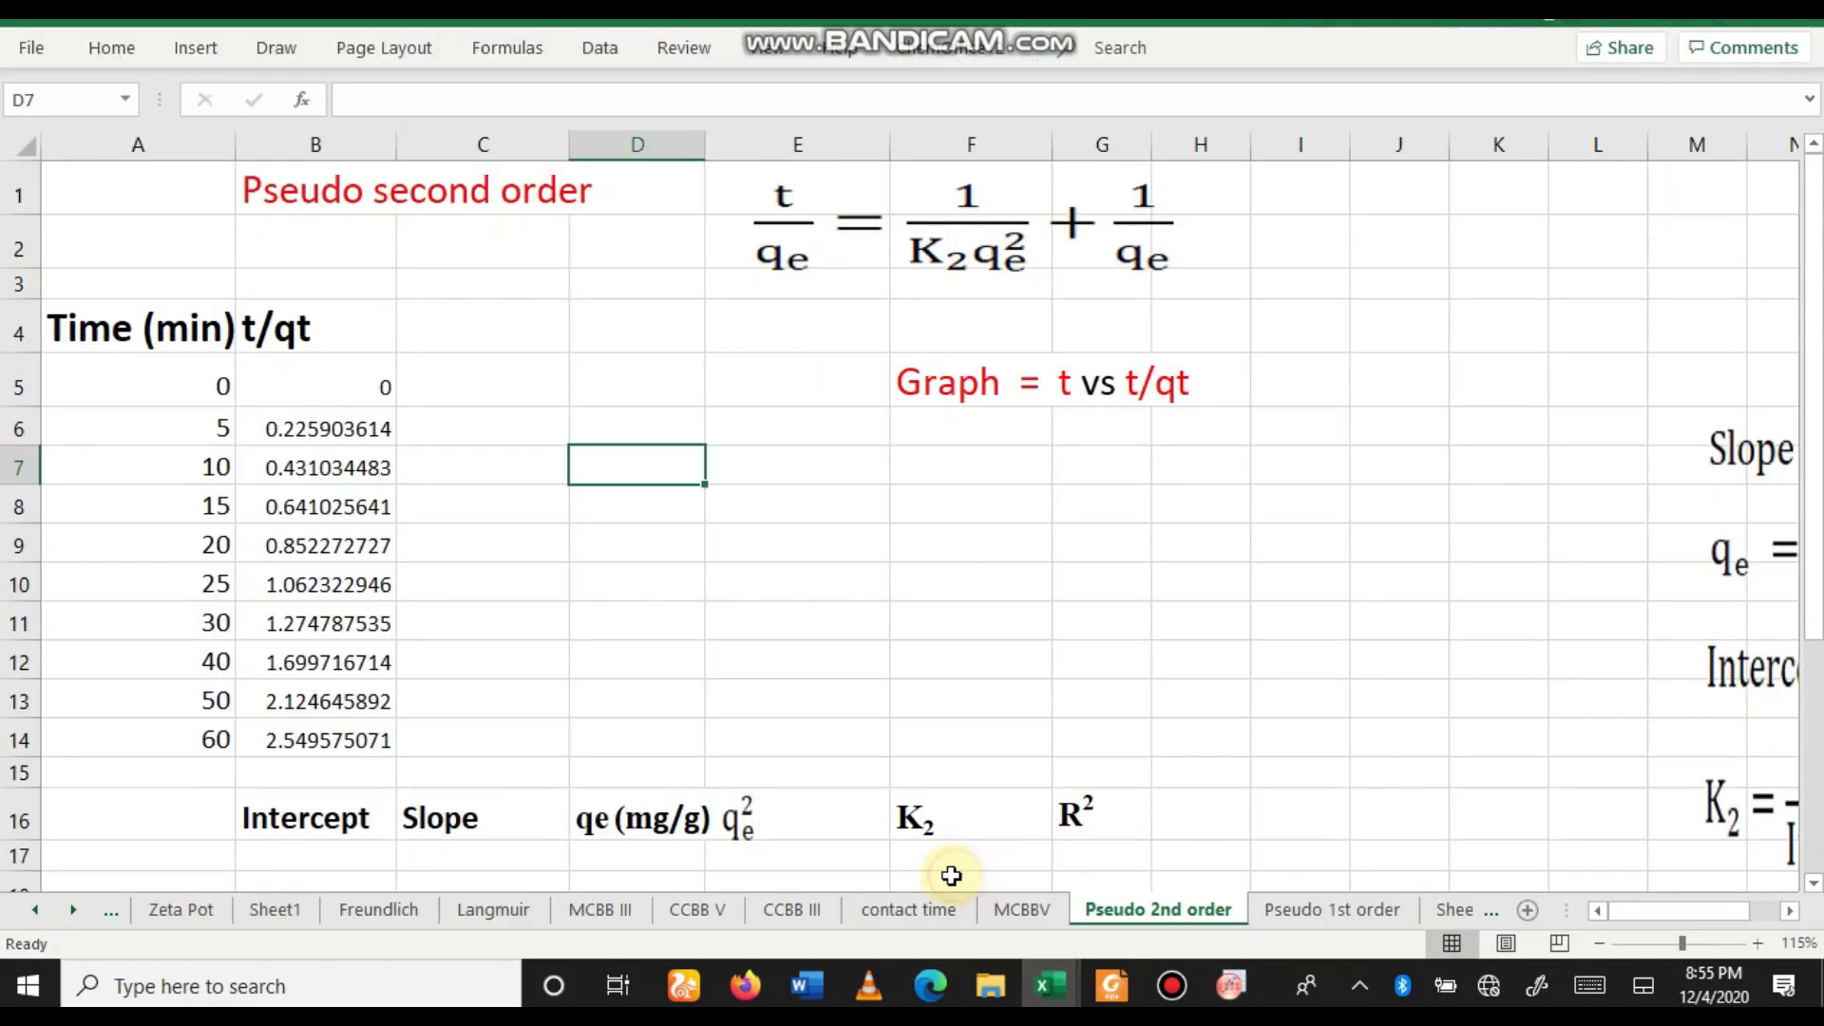
{"action": "left_click", "coordinate": [89, 325]}
{"action": "key", "text": "ctrl+a"}
{"action": "key", "text": "ctrl+c"}
{"action": "left_click_drag", "start_coordinate": [111, 379], "coordinate": [280, 515]}
Copy the Time (min) and t/qt headings from A4:B4 and paste them into the Long Name row of Book1 in Origin.
{"action": "left_click_drag", "start_coordinate": [71, 323], "coordinate": [326, 333]}
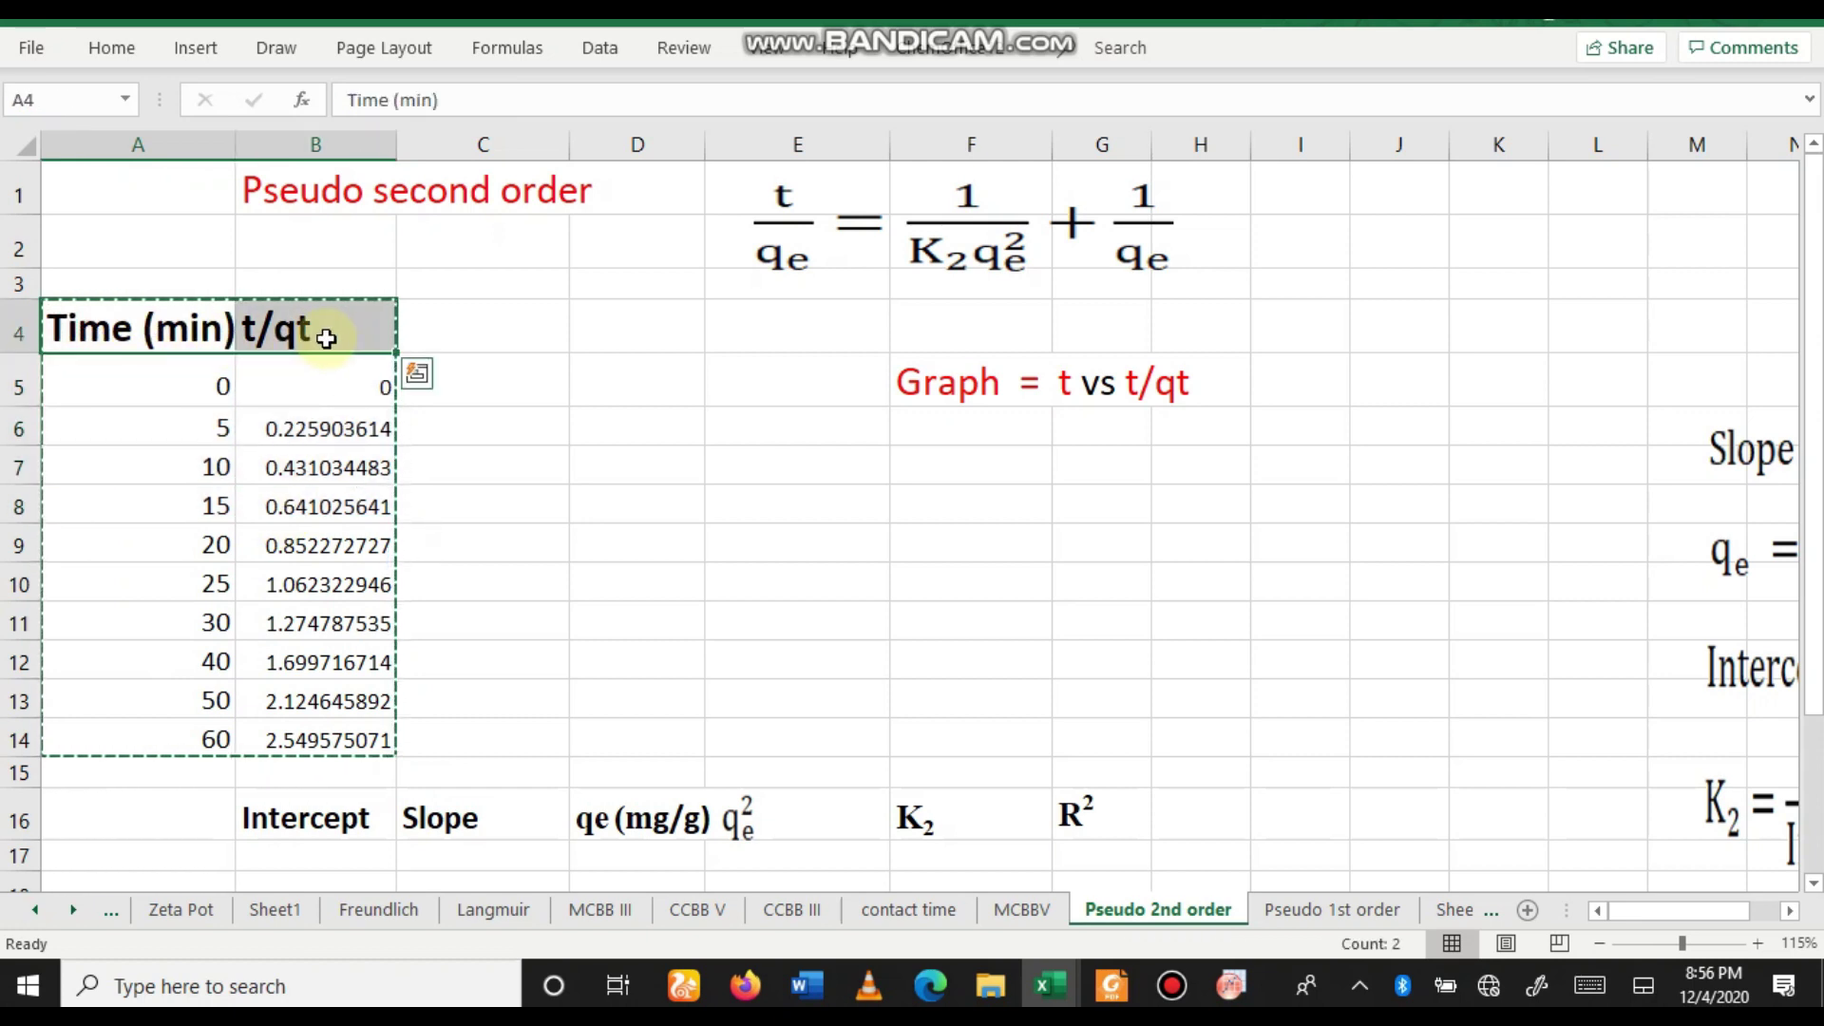
{"action": "right_click", "coordinate": [107, 328]}
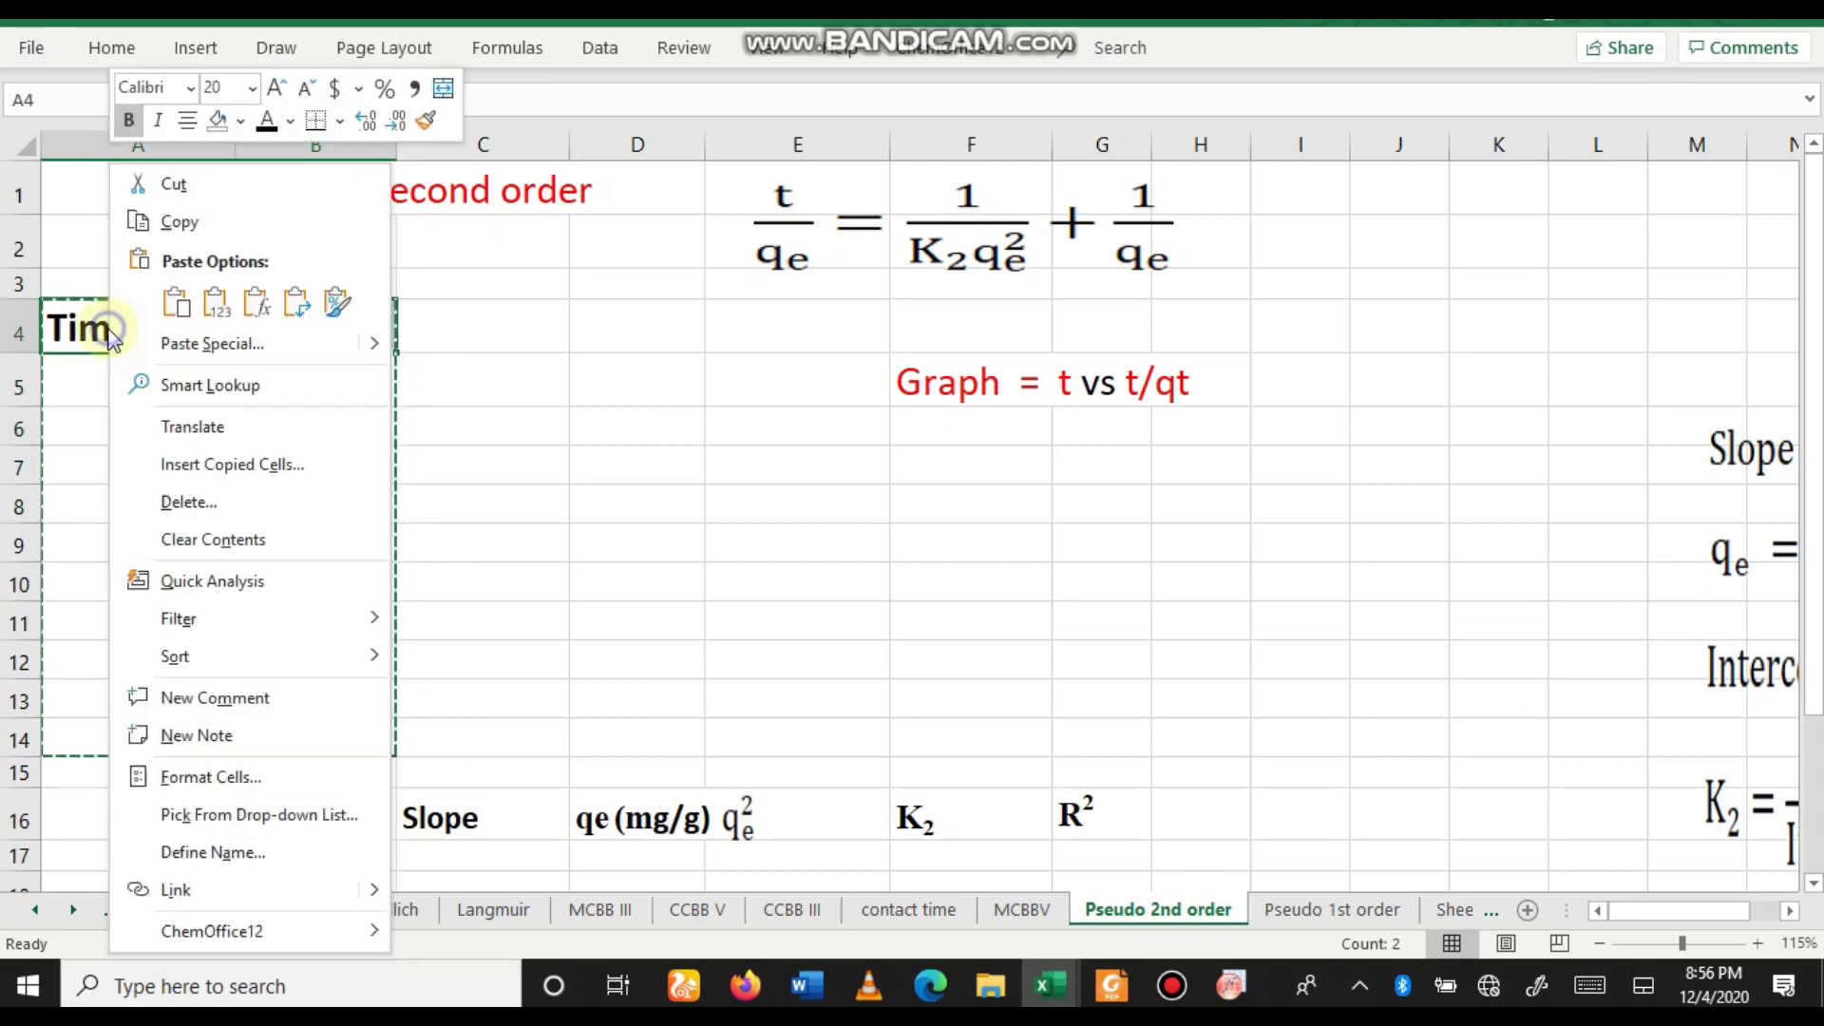
{"action": "left_click", "coordinate": [188, 224]}
{"action": "left_click", "coordinate": [1230, 986]}
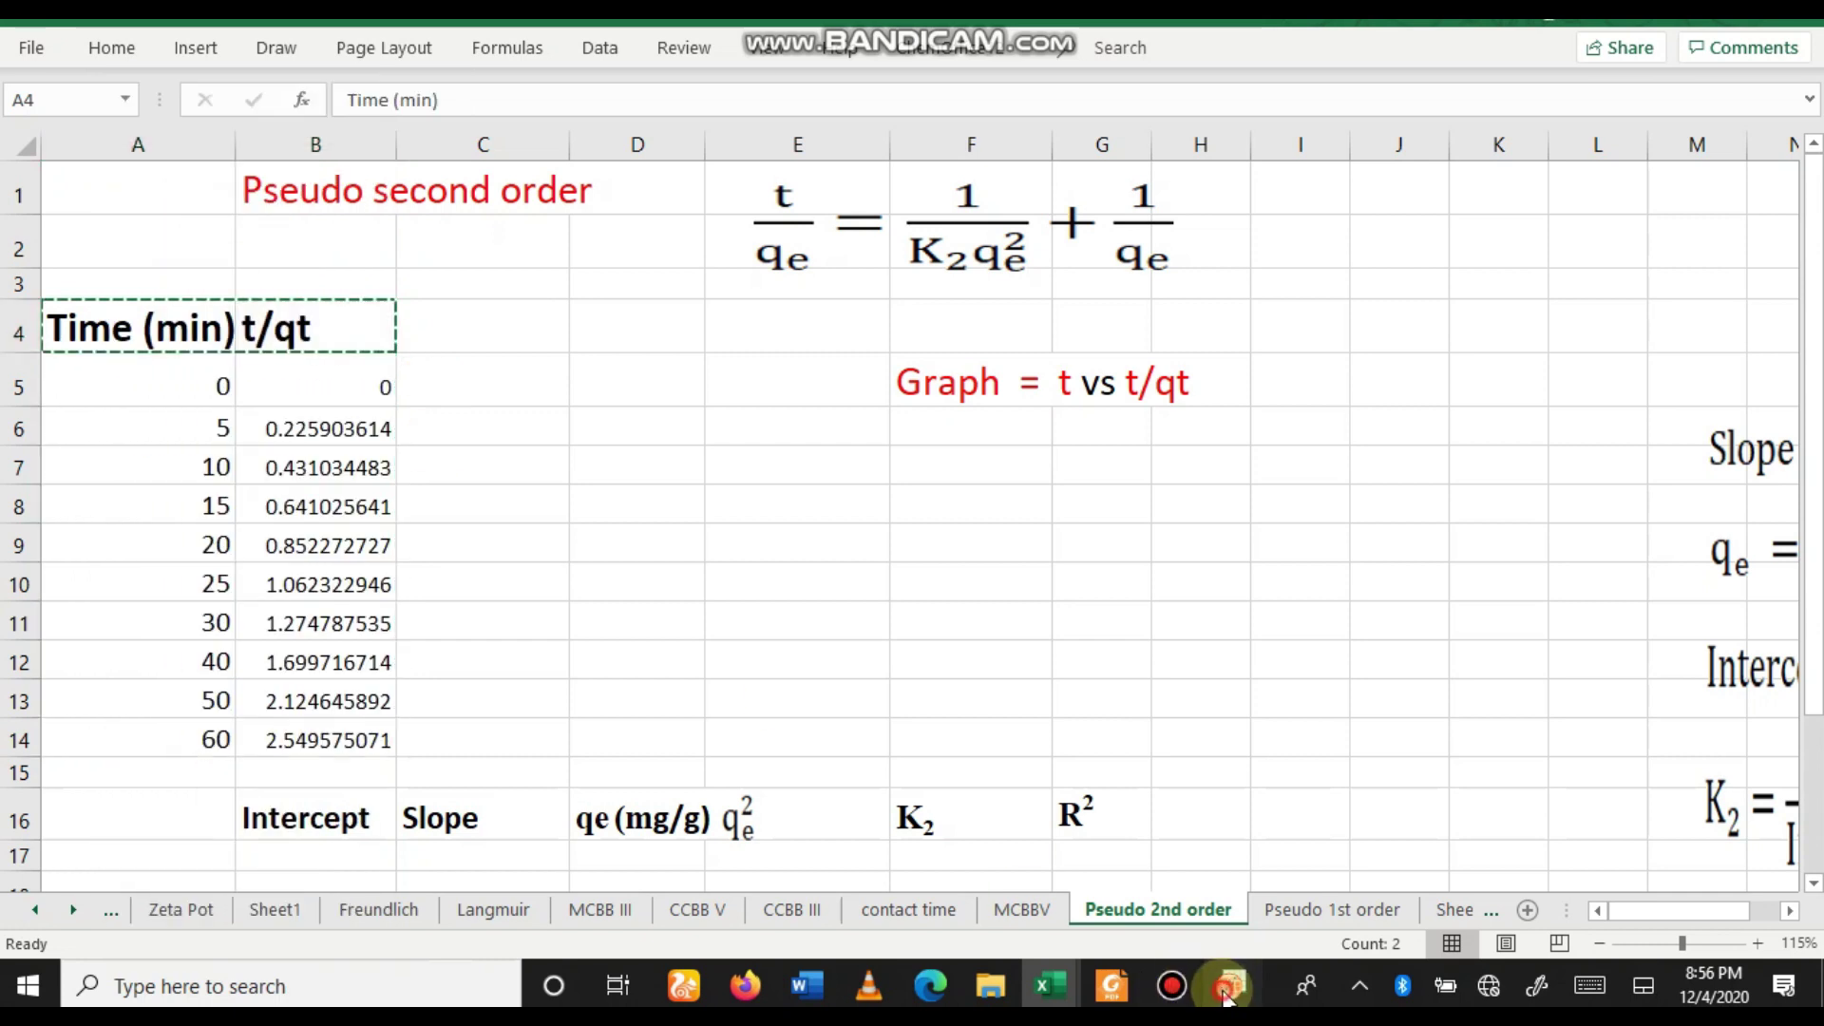
{"action": "left_click", "coordinate": [241, 240]}
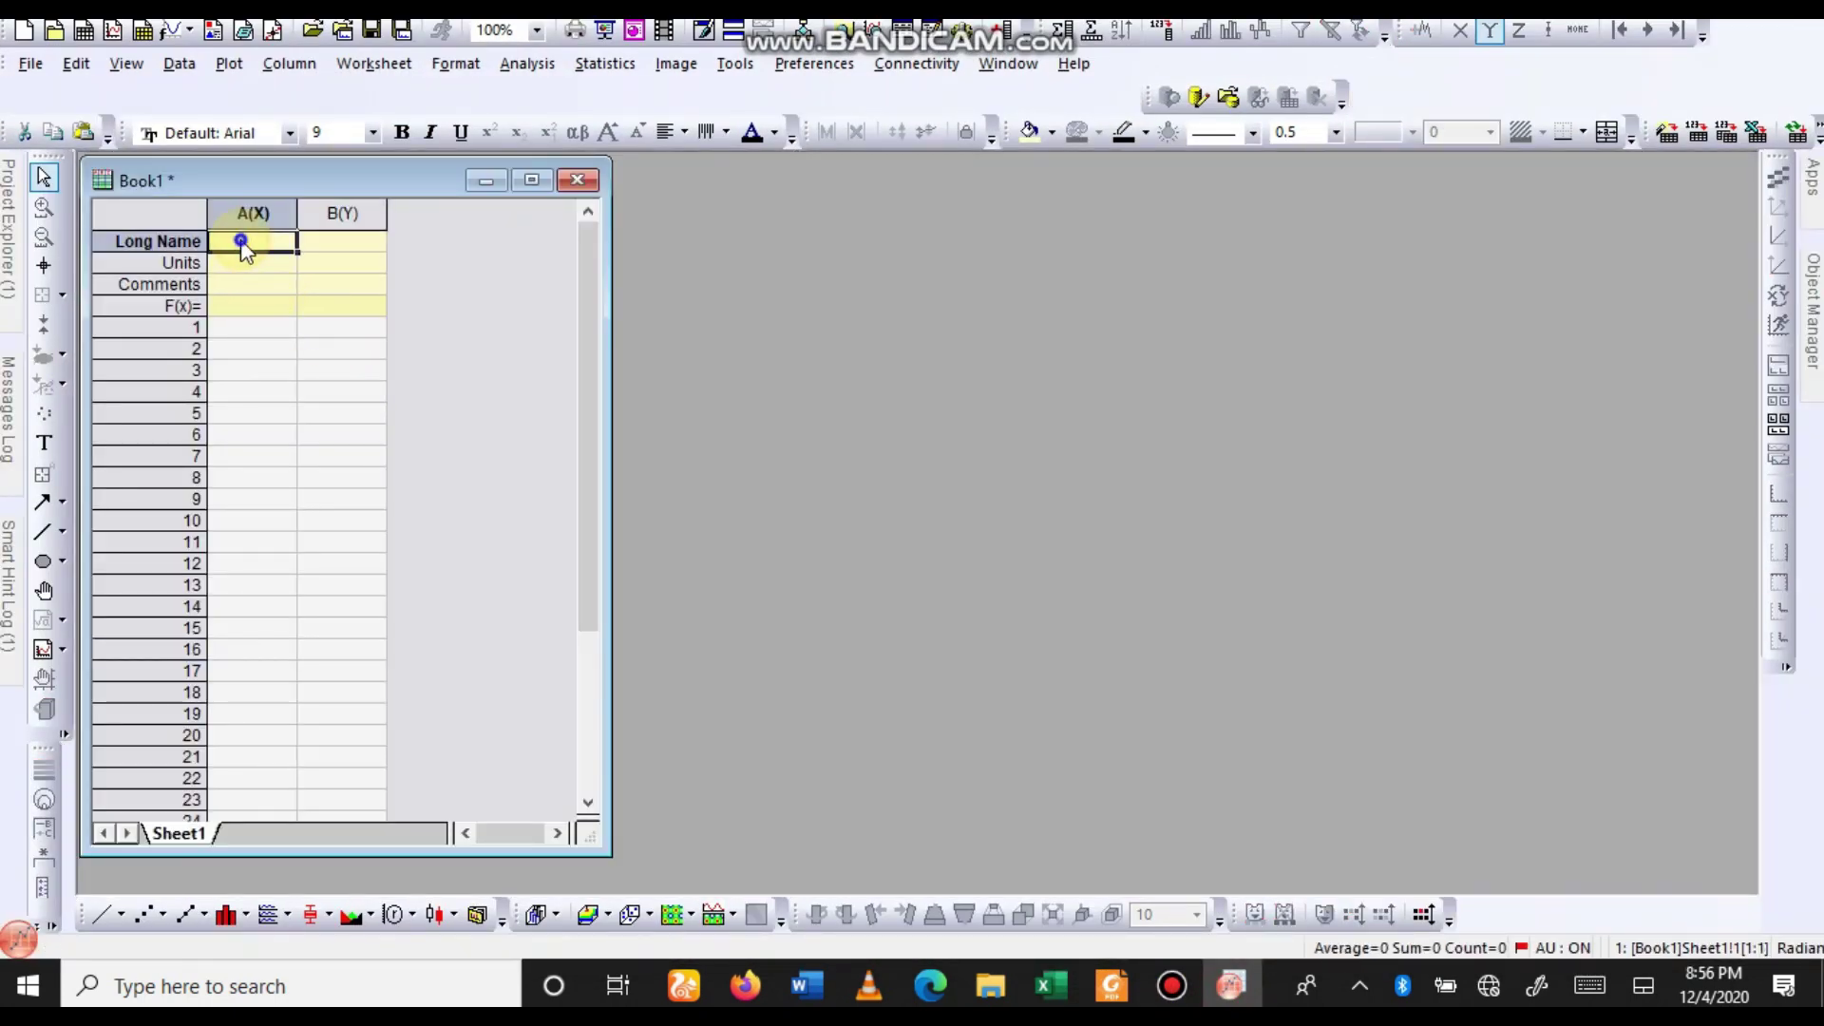
{"action": "right_click", "coordinate": [241, 240]}
{"action": "left_click", "coordinate": [305, 475]}
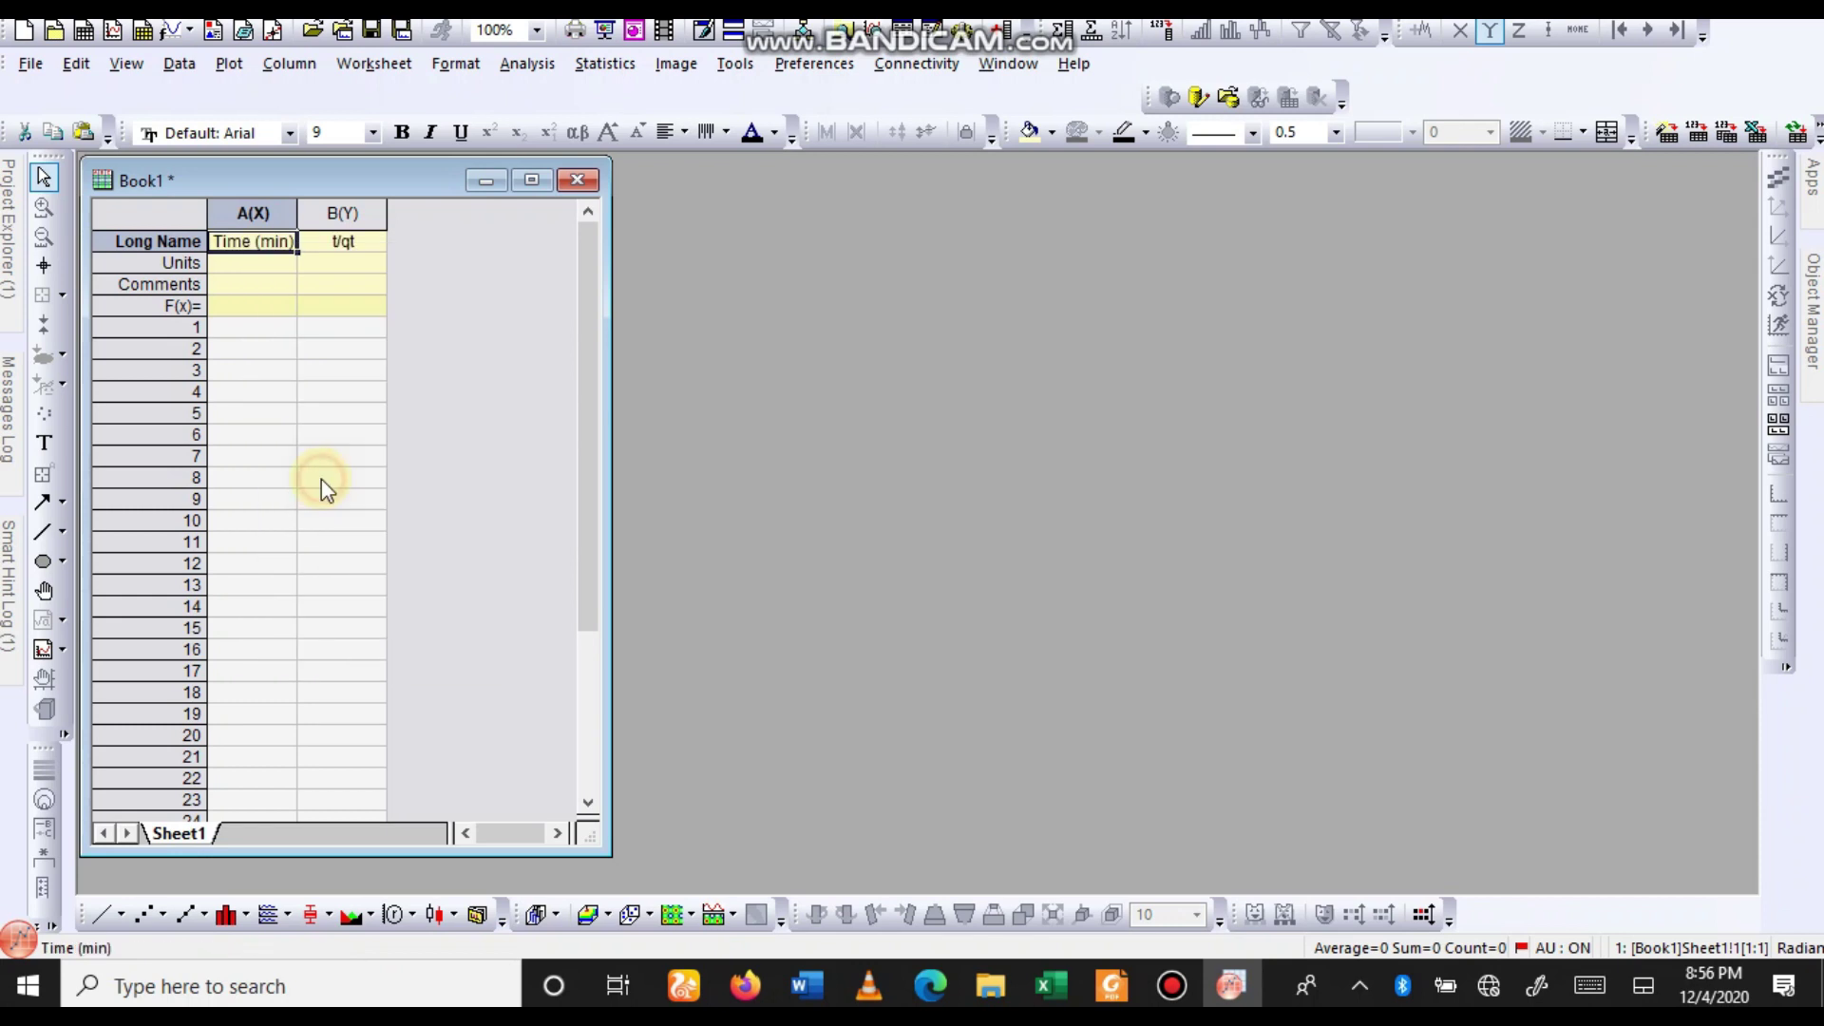
{"action": "left_click", "coordinate": [319, 476]}
Copy the time and t/qt values A5:B14 from Excel and paste them from row 1 of column A(X) in Origin's Book1.
{"action": "left_click", "coordinate": [1049, 986]}
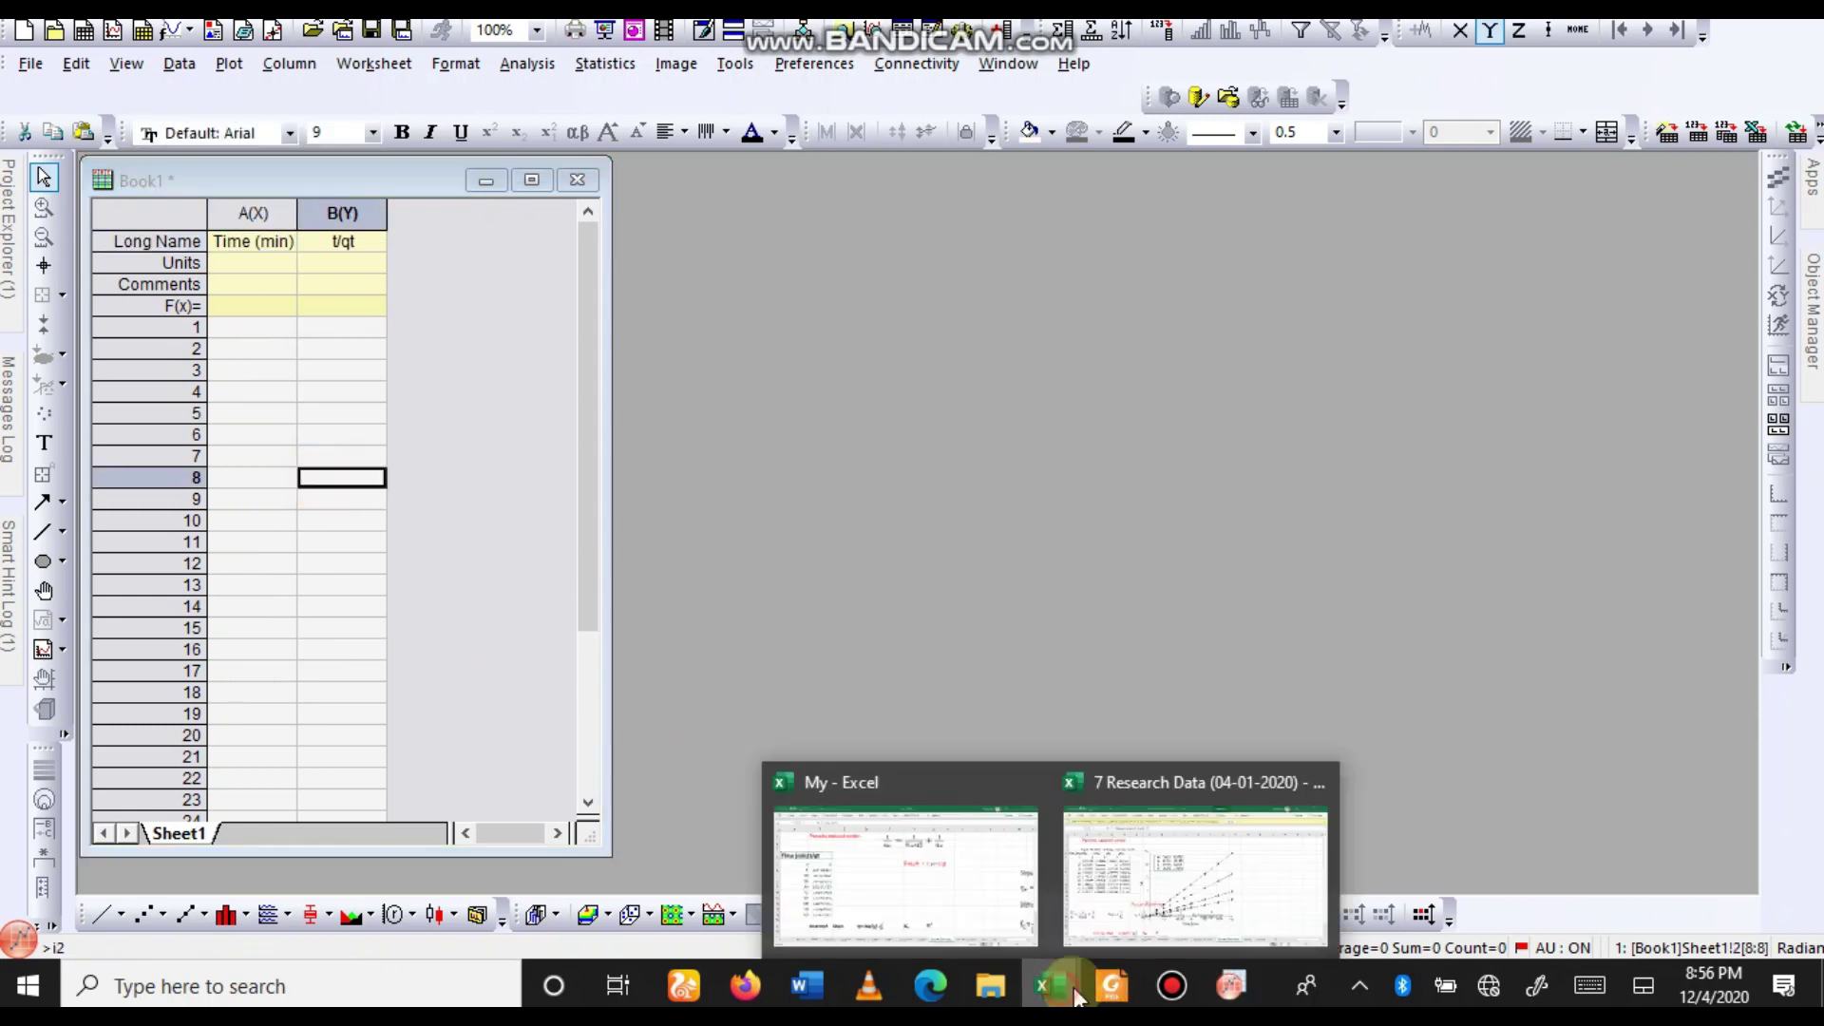
{"action": "left_click", "coordinate": [891, 910]}
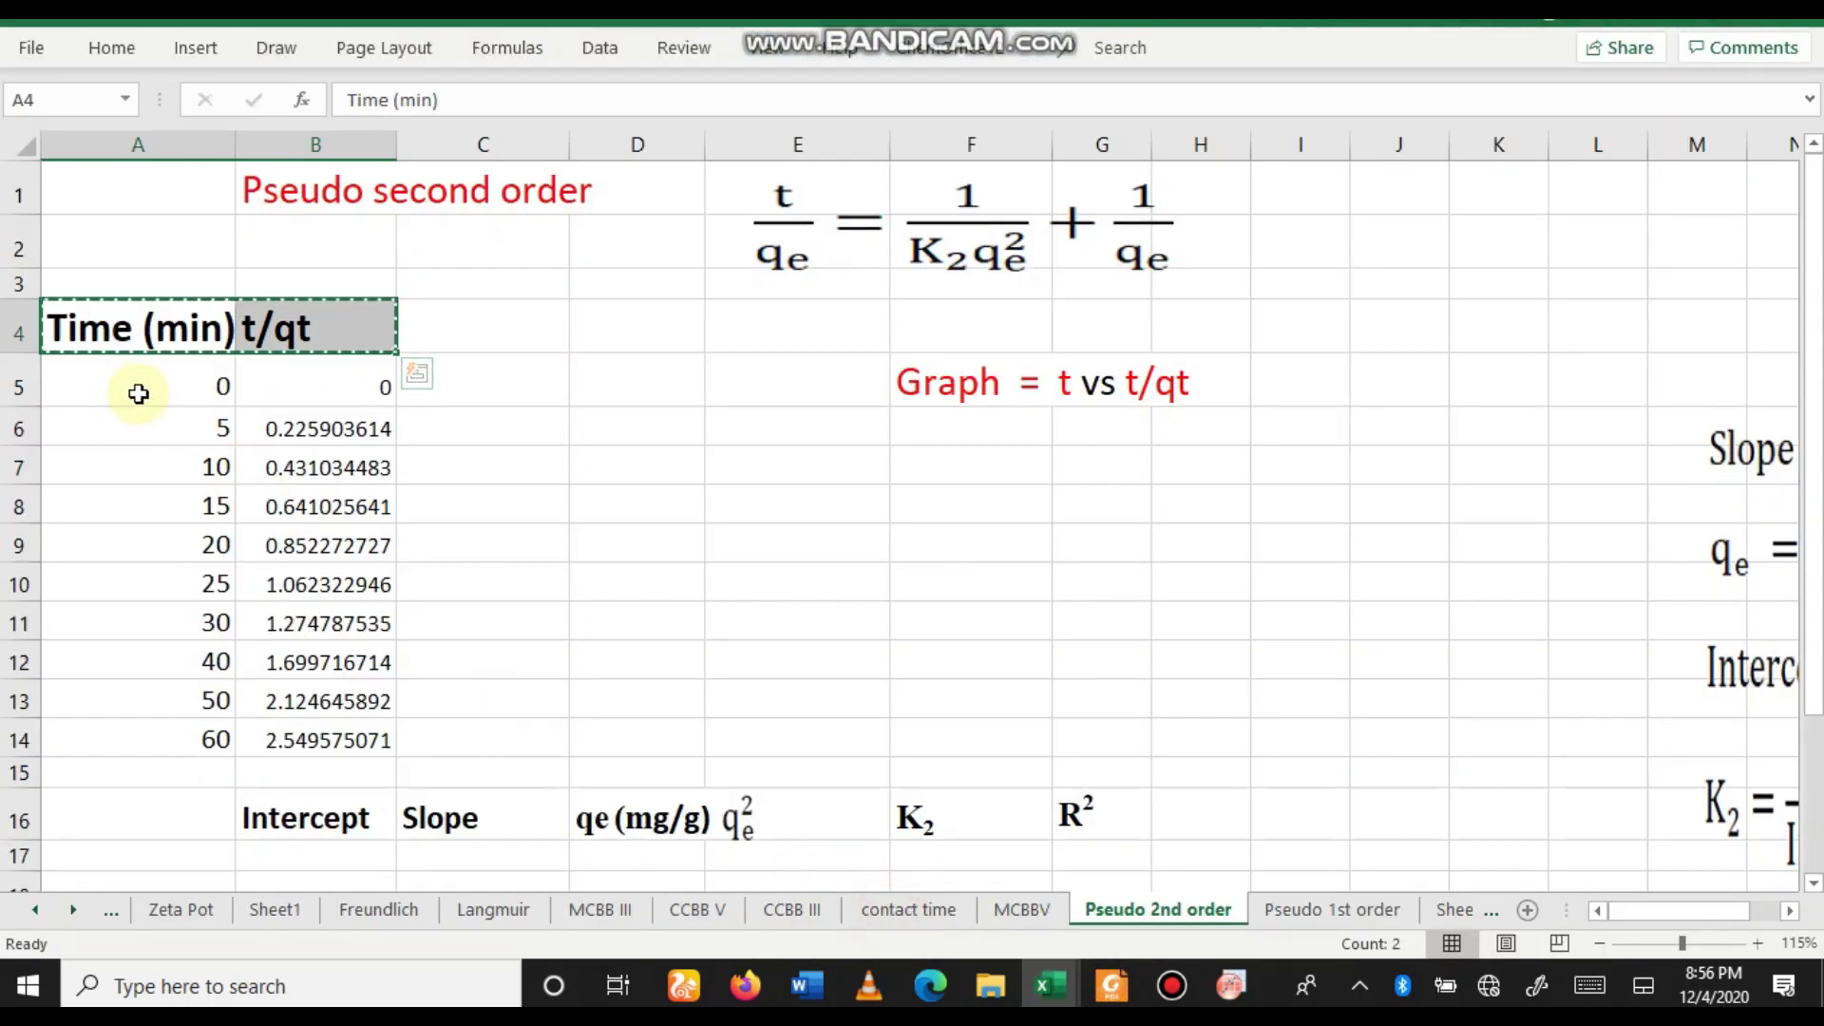
{"action": "left_click_drag", "start_coordinate": [138, 386], "coordinate": [325, 732]}
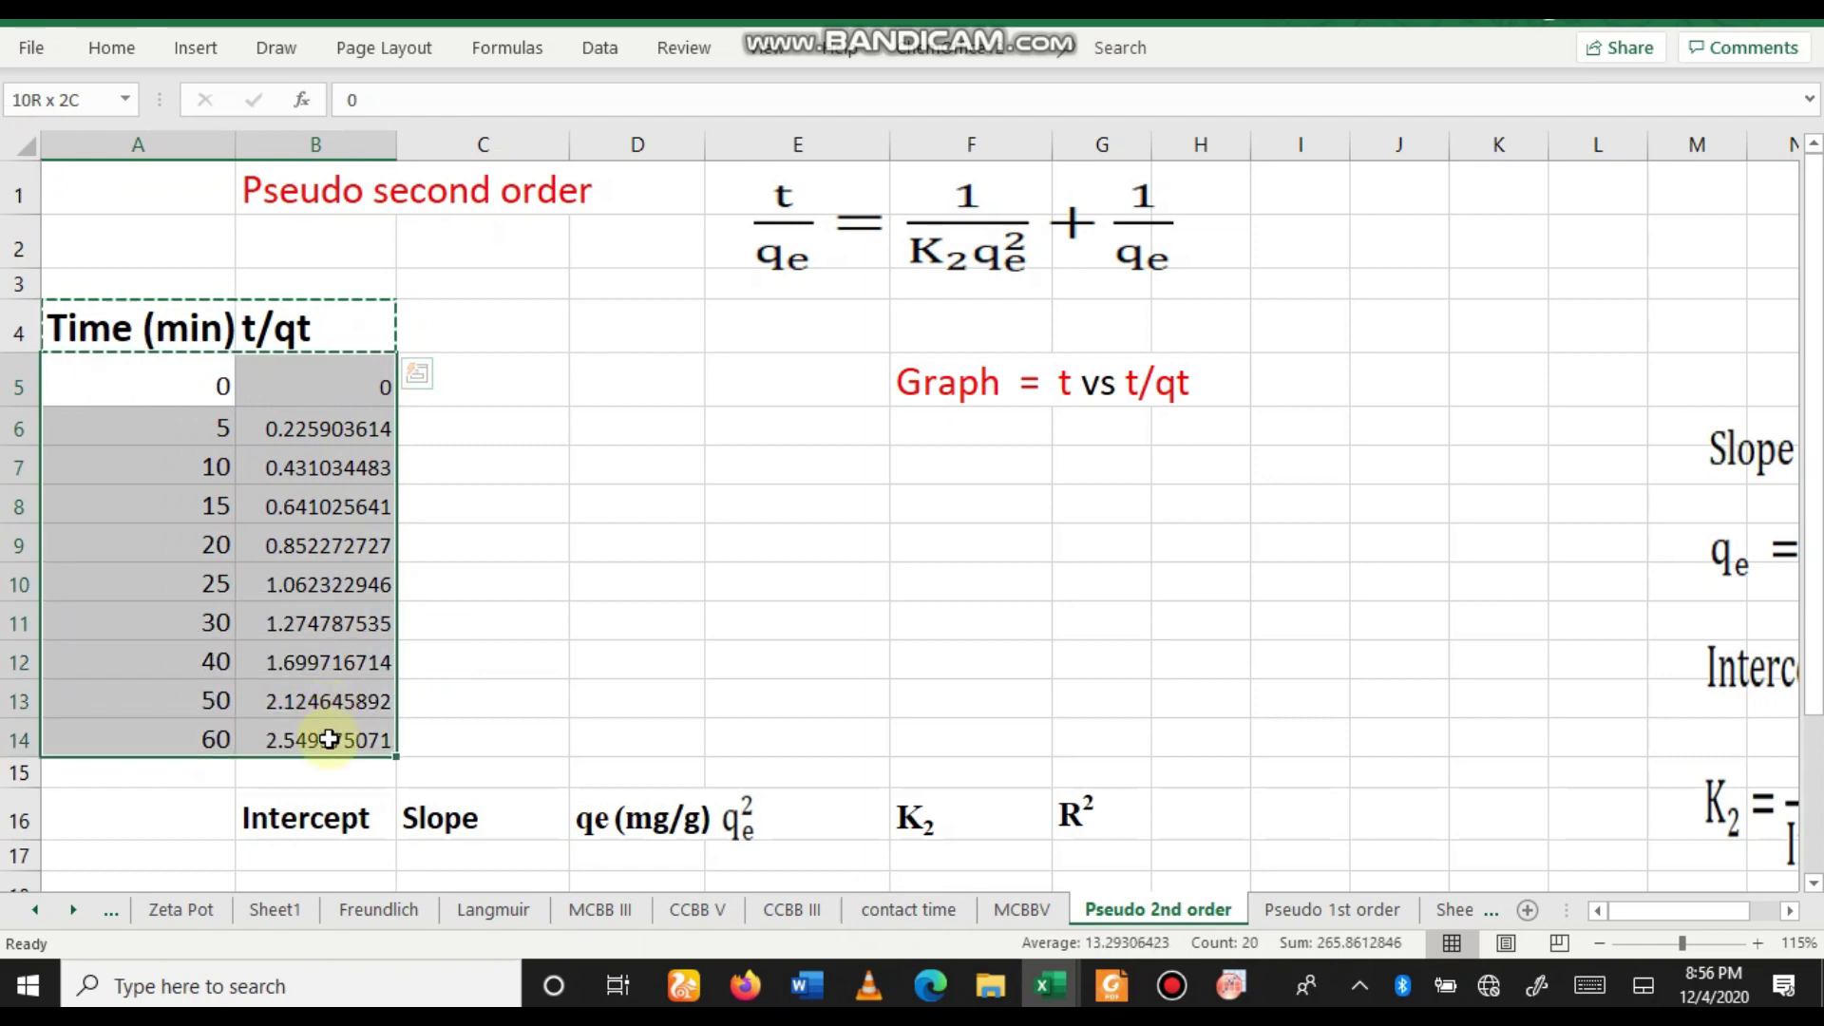
{"action": "right_click", "coordinate": [122, 385]}
{"action": "left_click", "coordinate": [182, 275]}
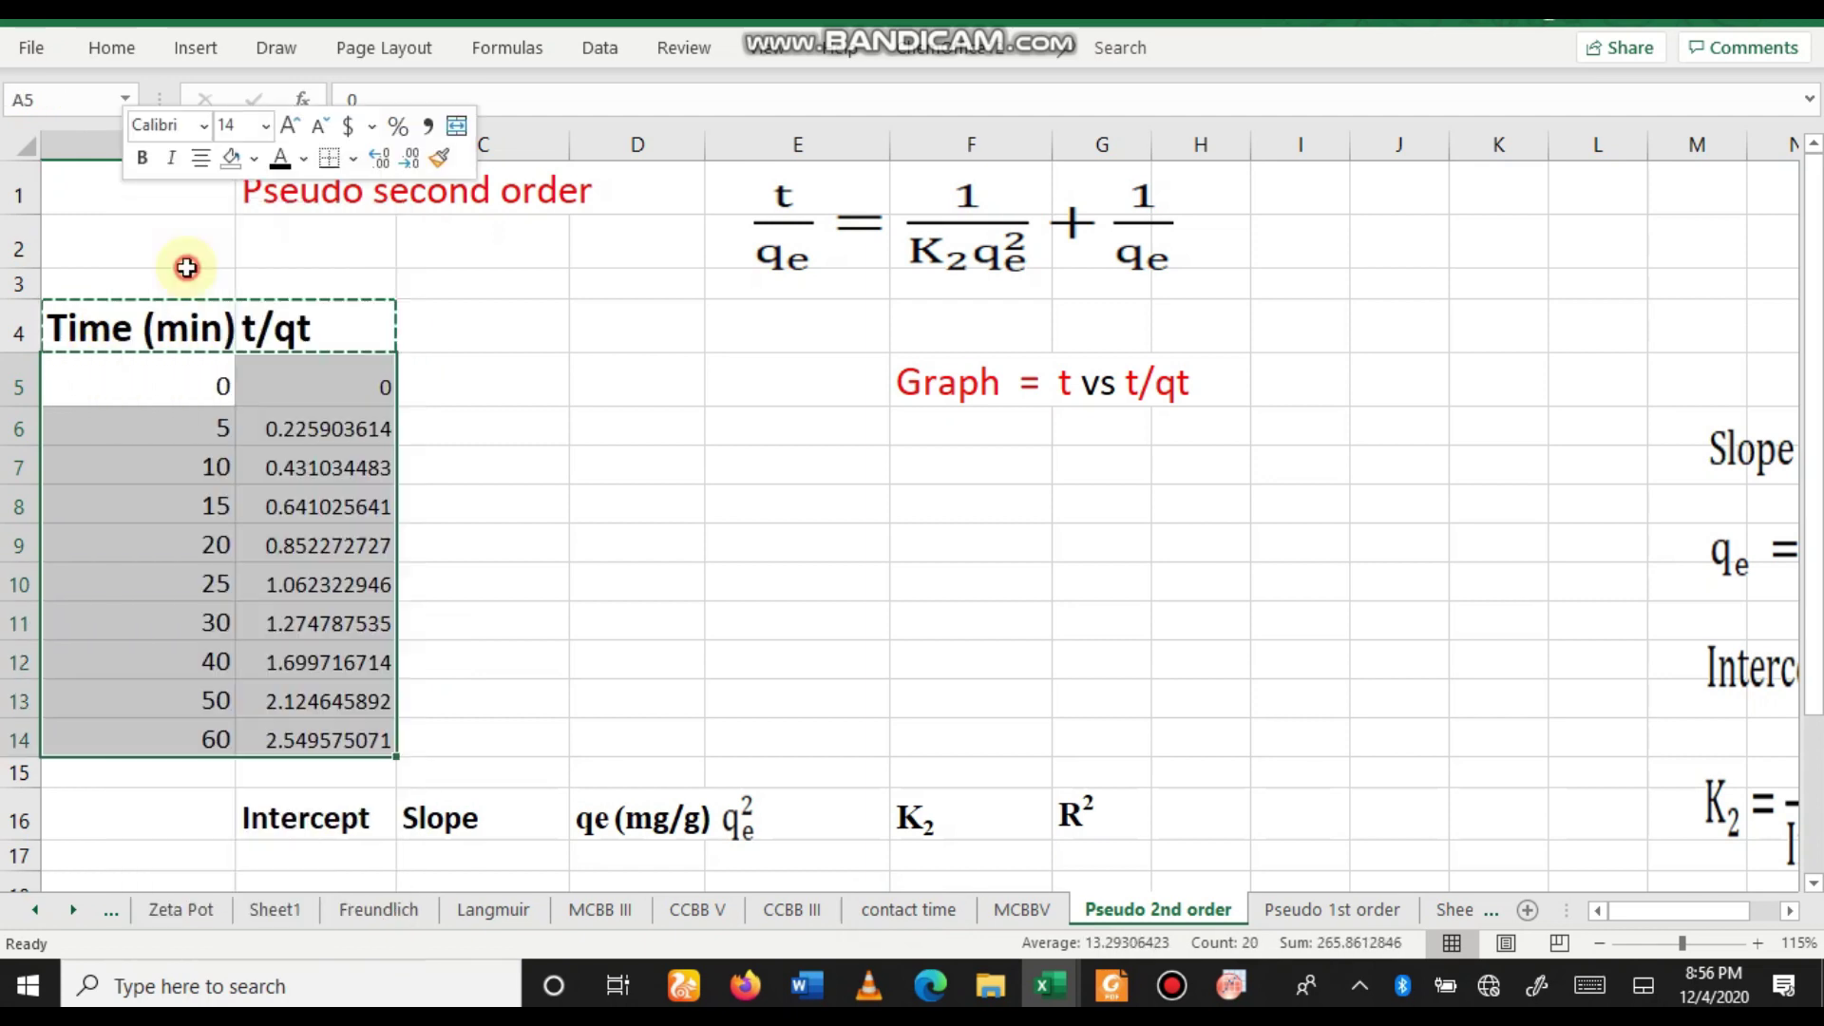
{"action": "left_click", "coordinate": [1230, 985]}
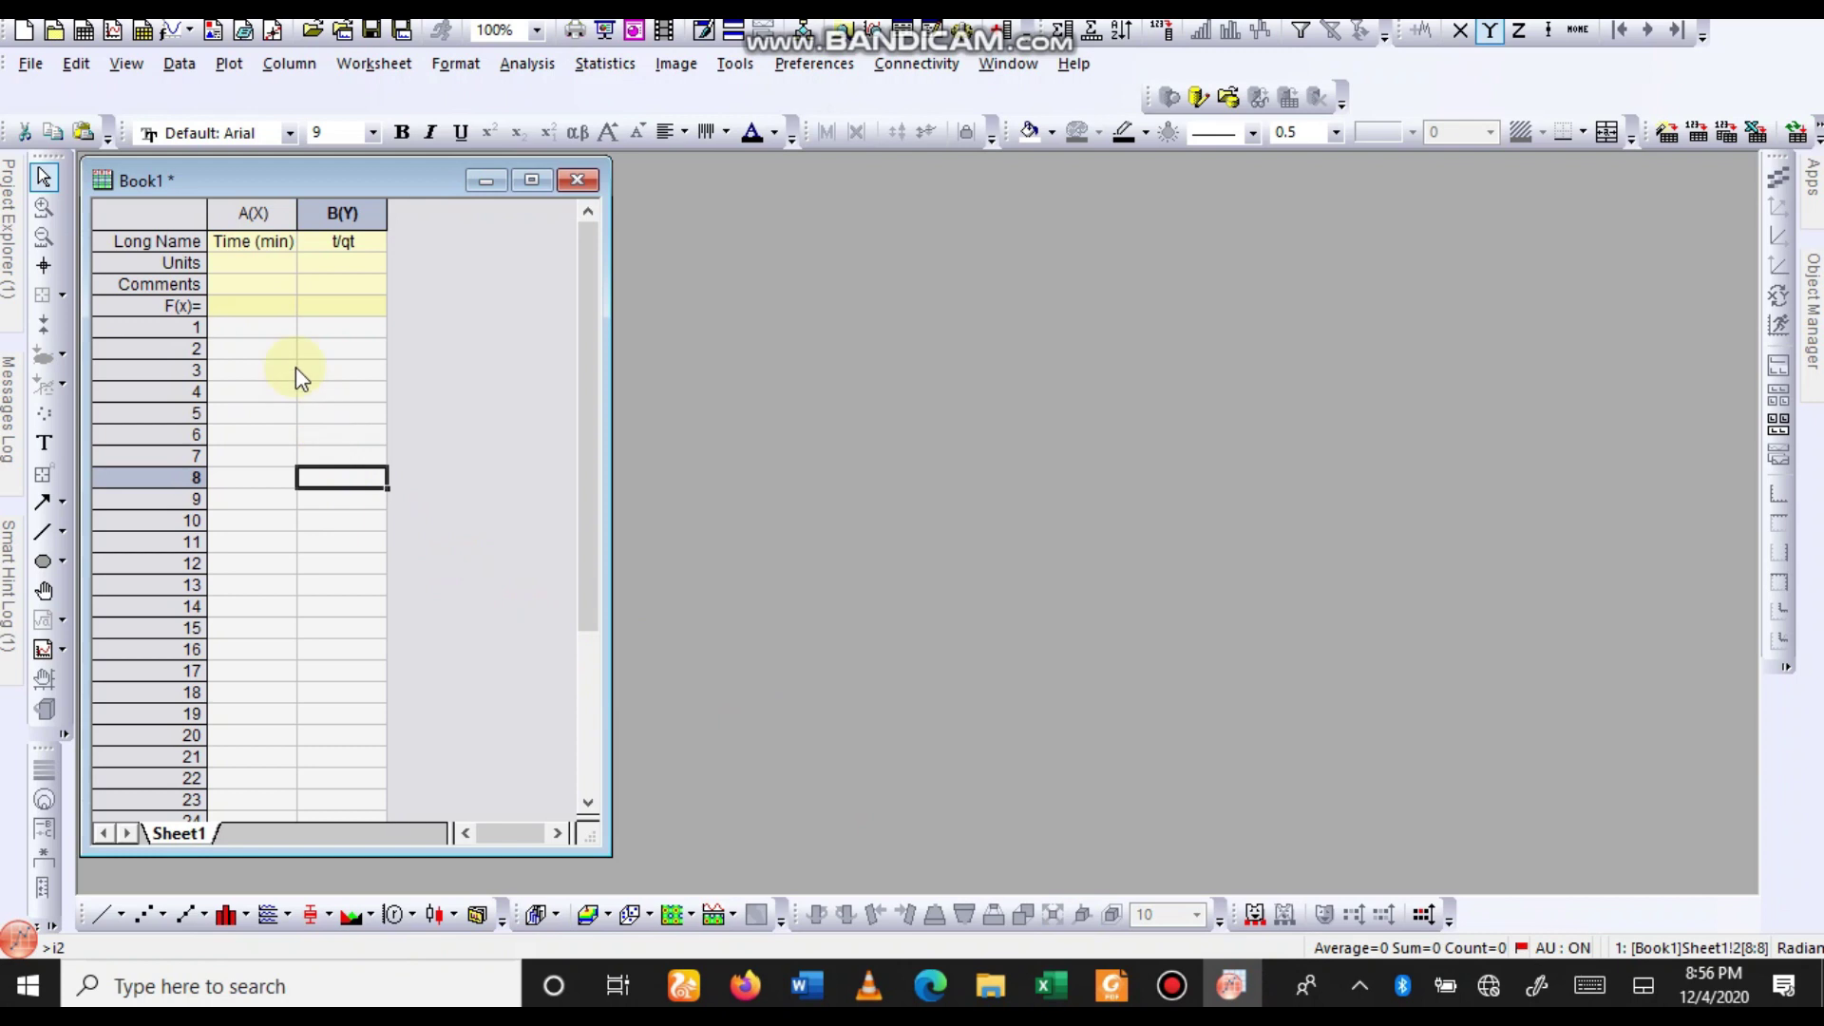
{"action": "left_click", "coordinate": [244, 330]}
{"action": "right_click", "coordinate": [245, 337]}
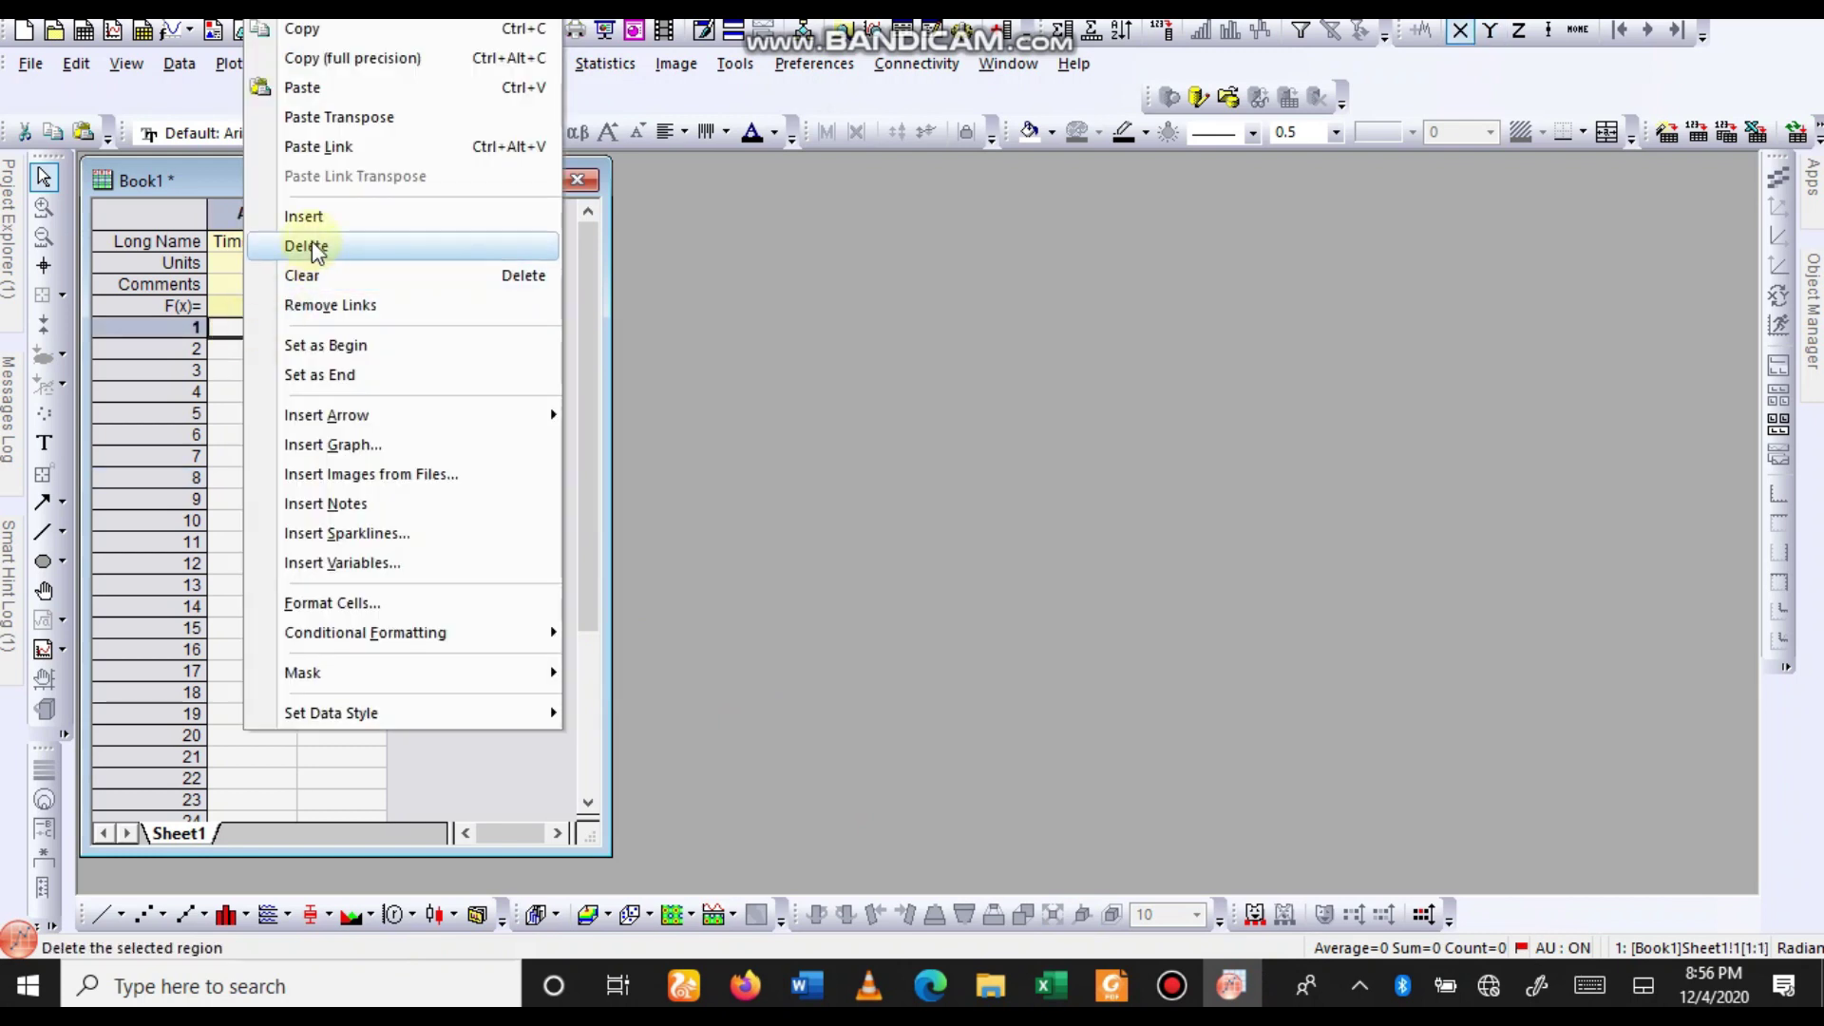
{"action": "left_click", "coordinate": [308, 88]}
{"action": "left_click", "coordinate": [275, 627]}
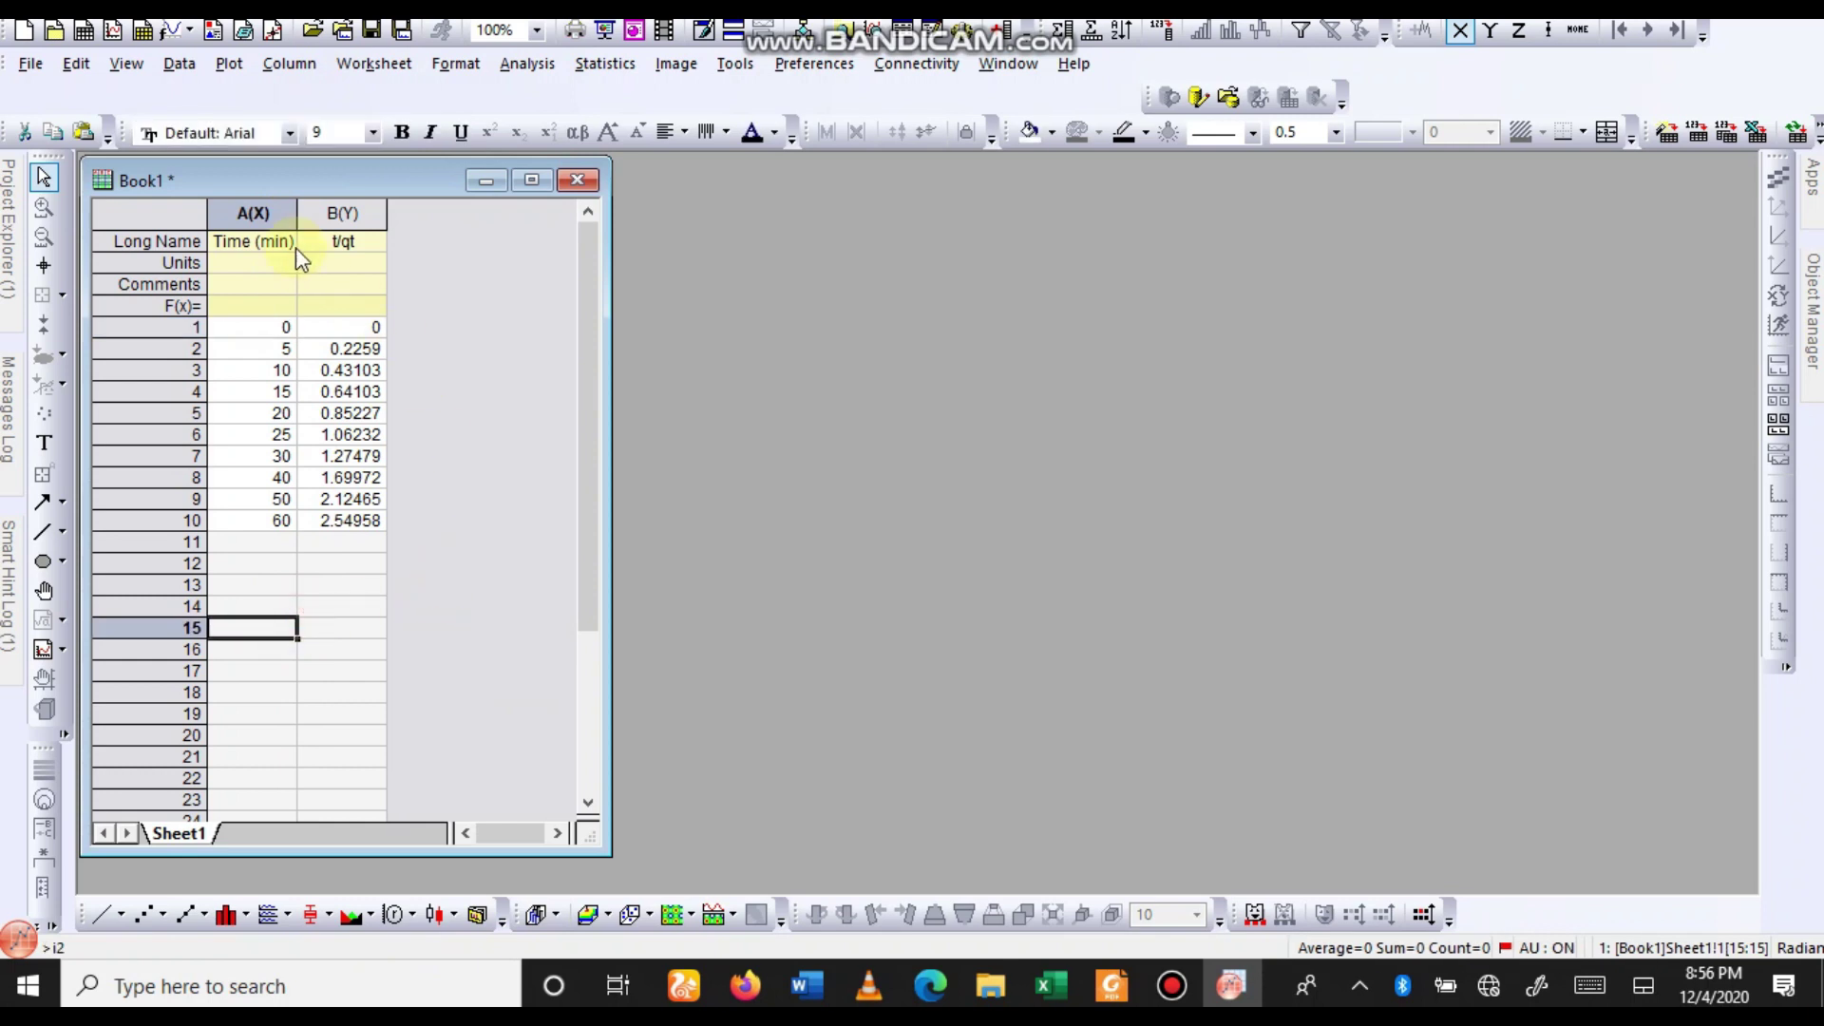
Plot the A(X) and B(Y) columns of Book1 as a 2D scatter graph and maximize the graph window.
{"action": "left_click_drag", "start_coordinate": [228, 199], "coordinate": [328, 211]}
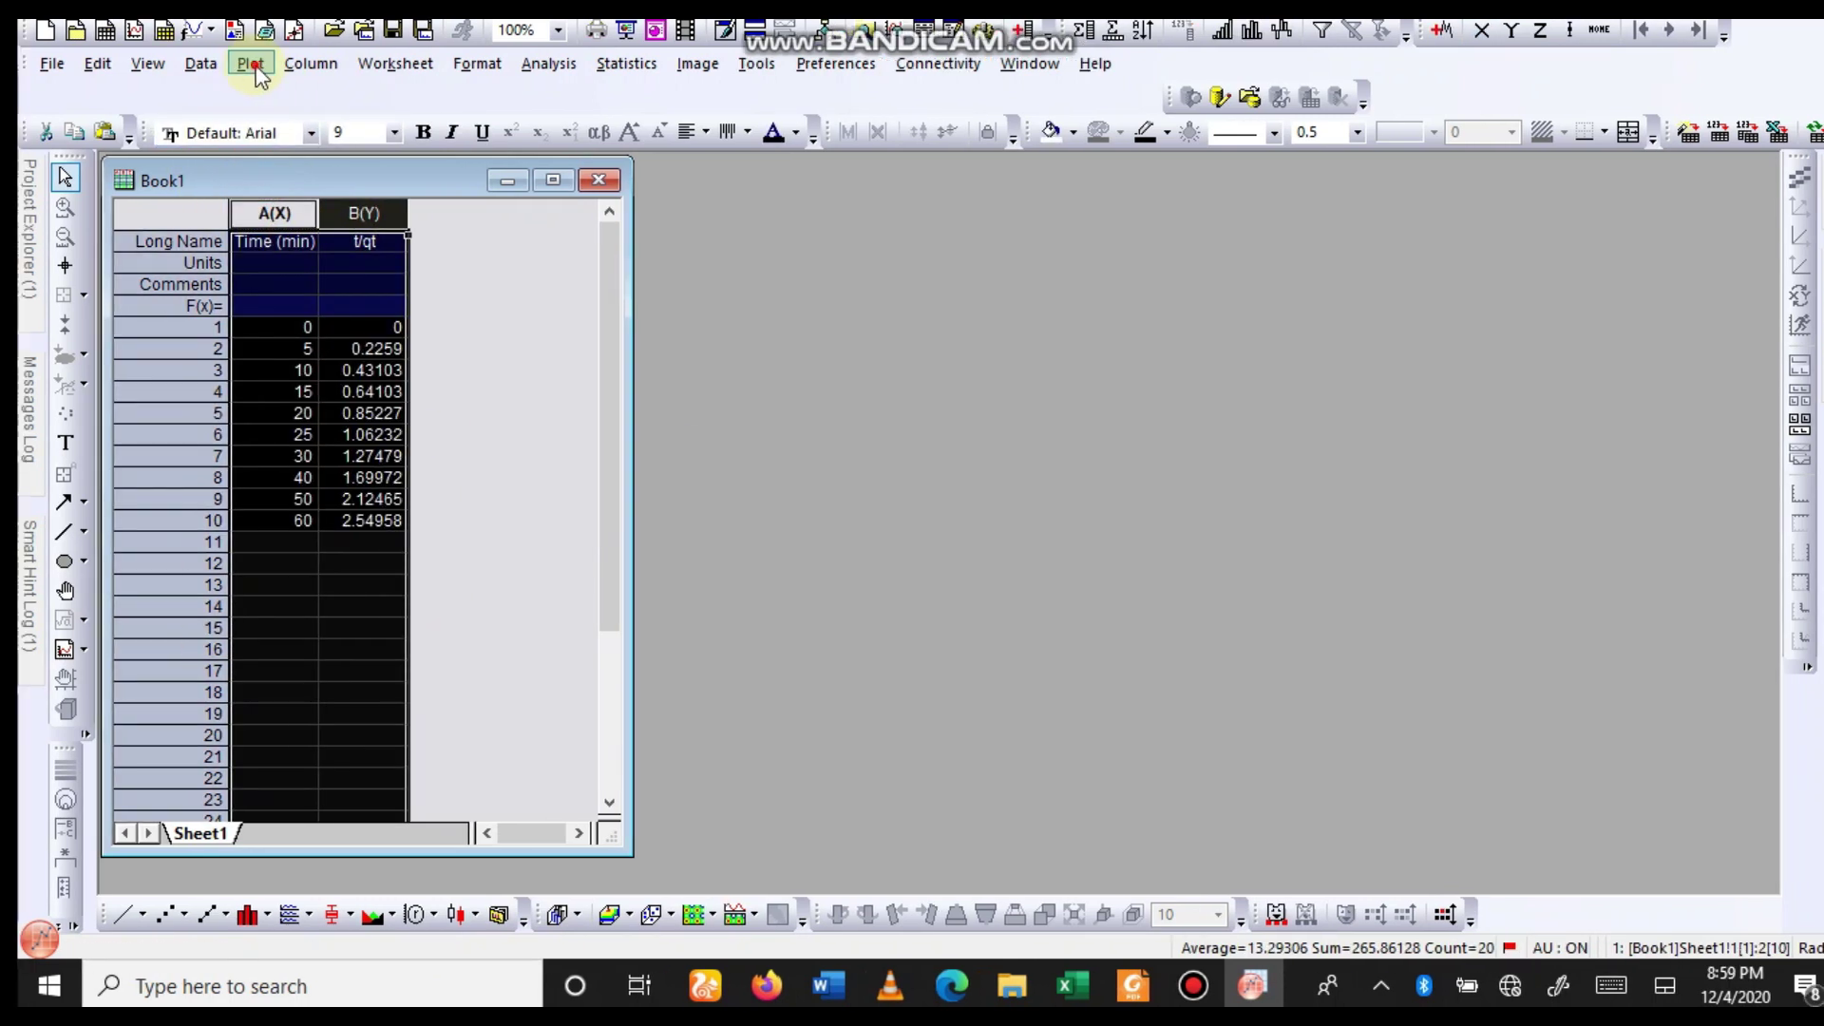
{"action": "left_click", "coordinate": [229, 64]}
{"action": "mouse_move", "coordinate": [288, 63]}
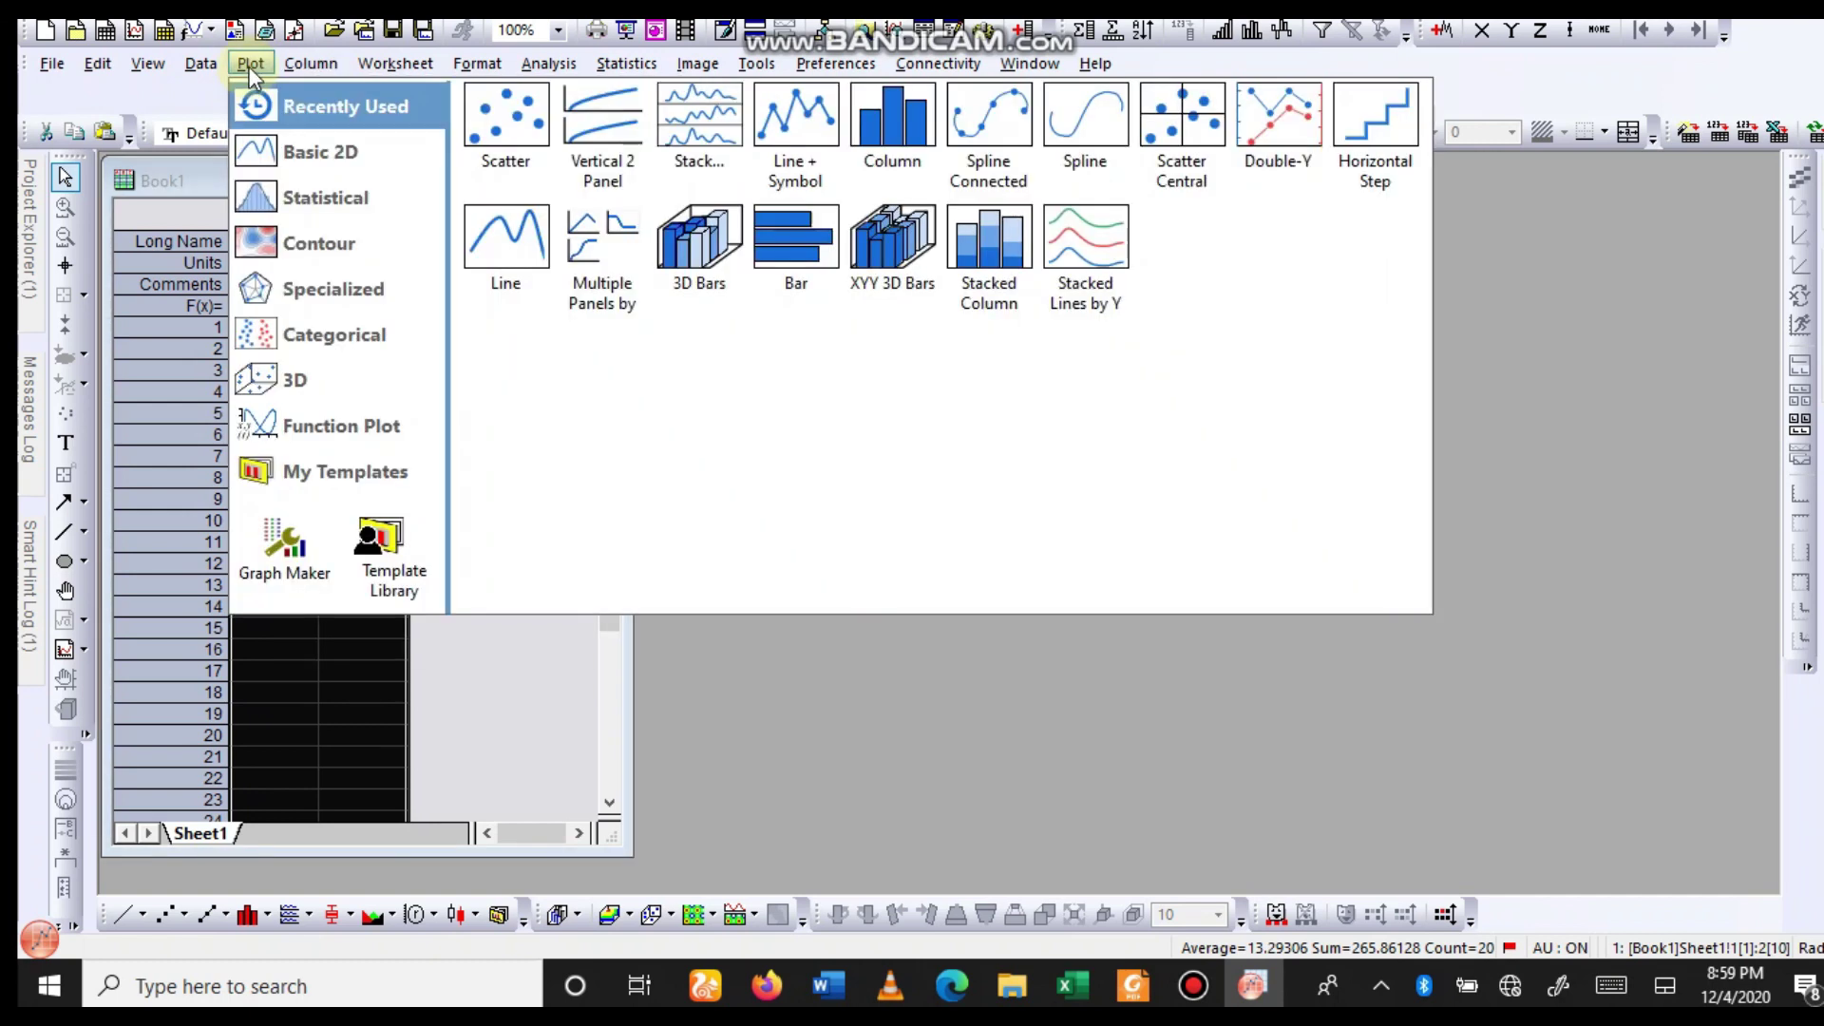
{"action": "mouse_move", "coordinate": [284, 168]}
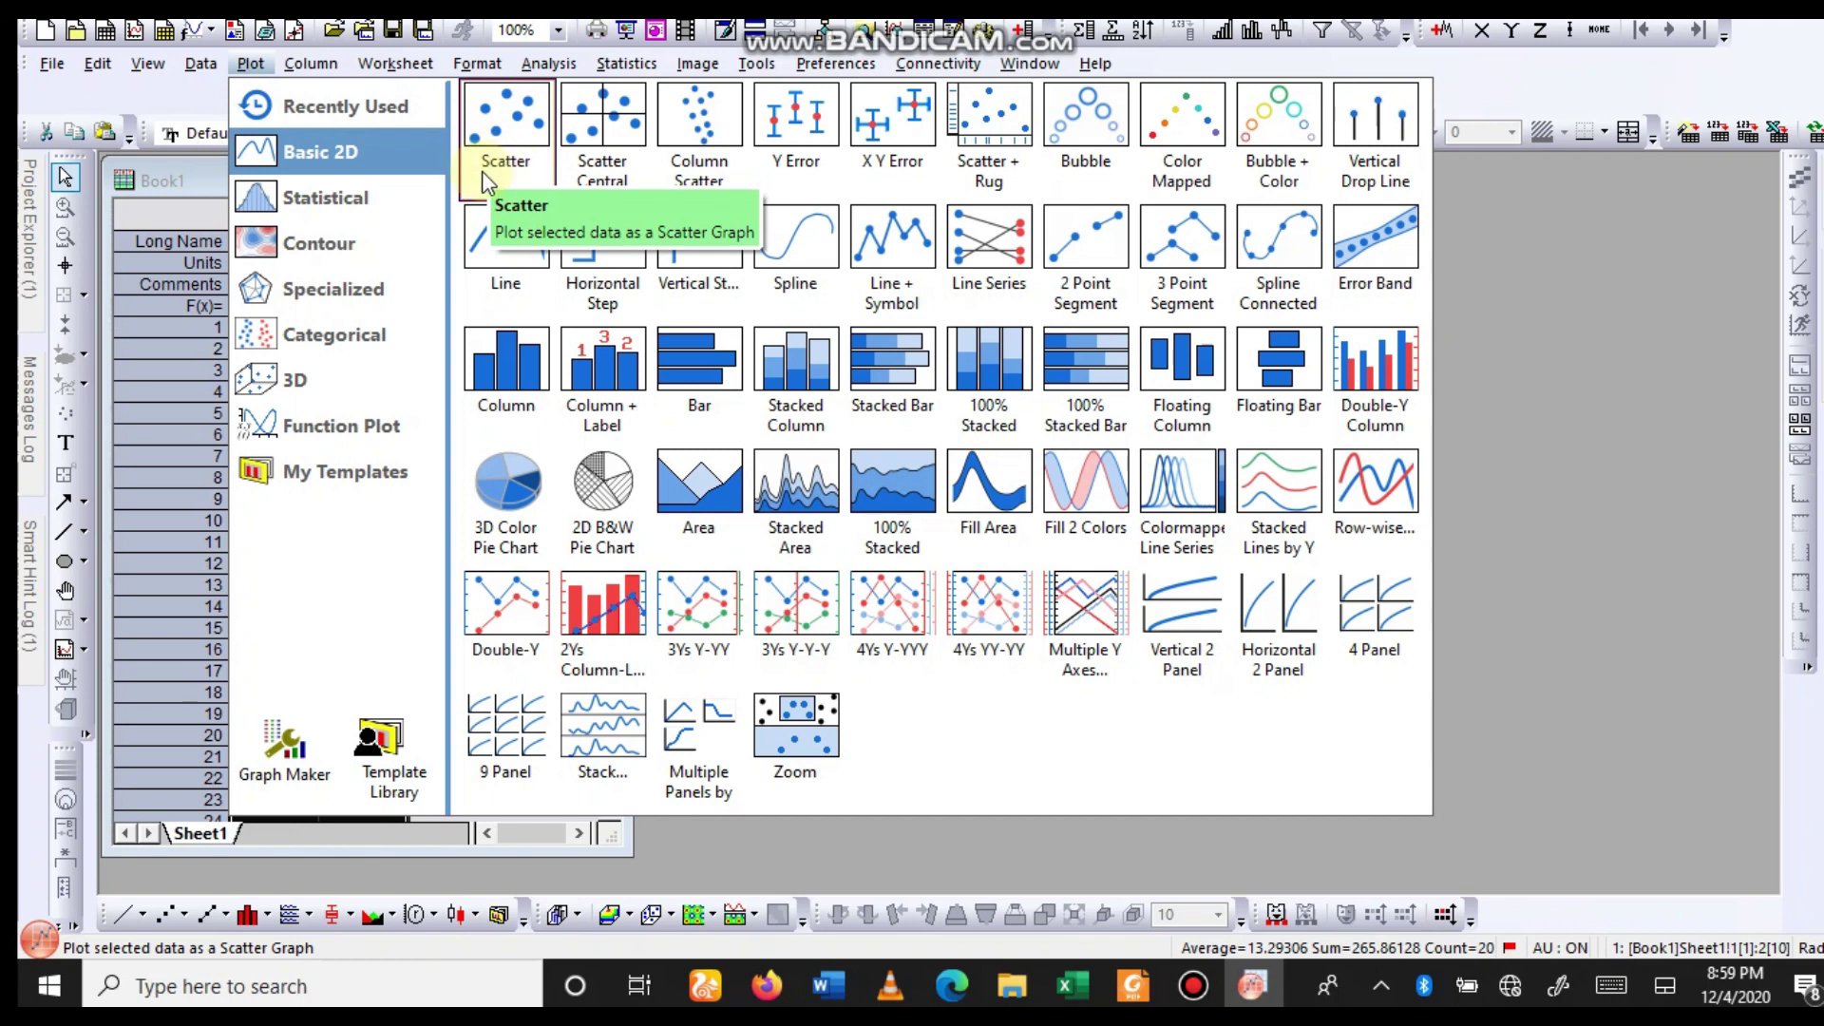
{"action": "left_click", "coordinate": [517, 127]}
{"action": "left_click_drag", "start_coordinate": [489, 208], "coordinate": [1005, 198]}
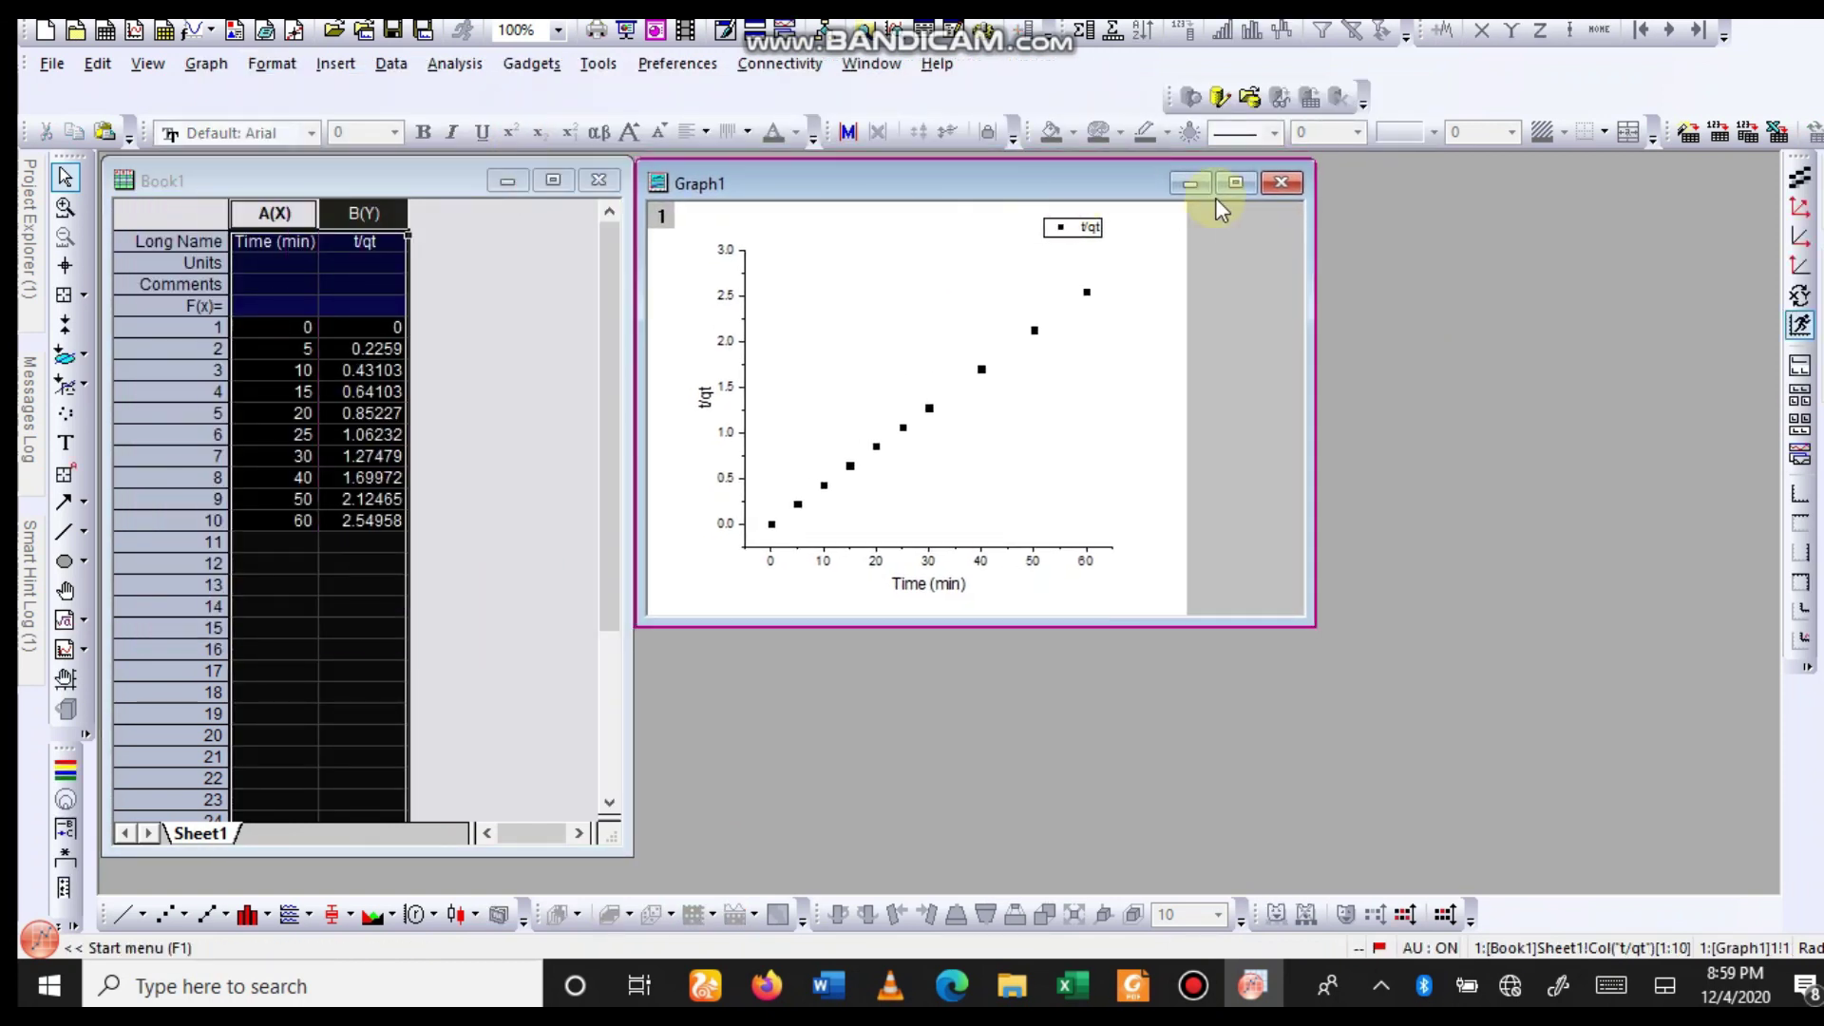
{"action": "left_click", "coordinate": [1234, 185]}
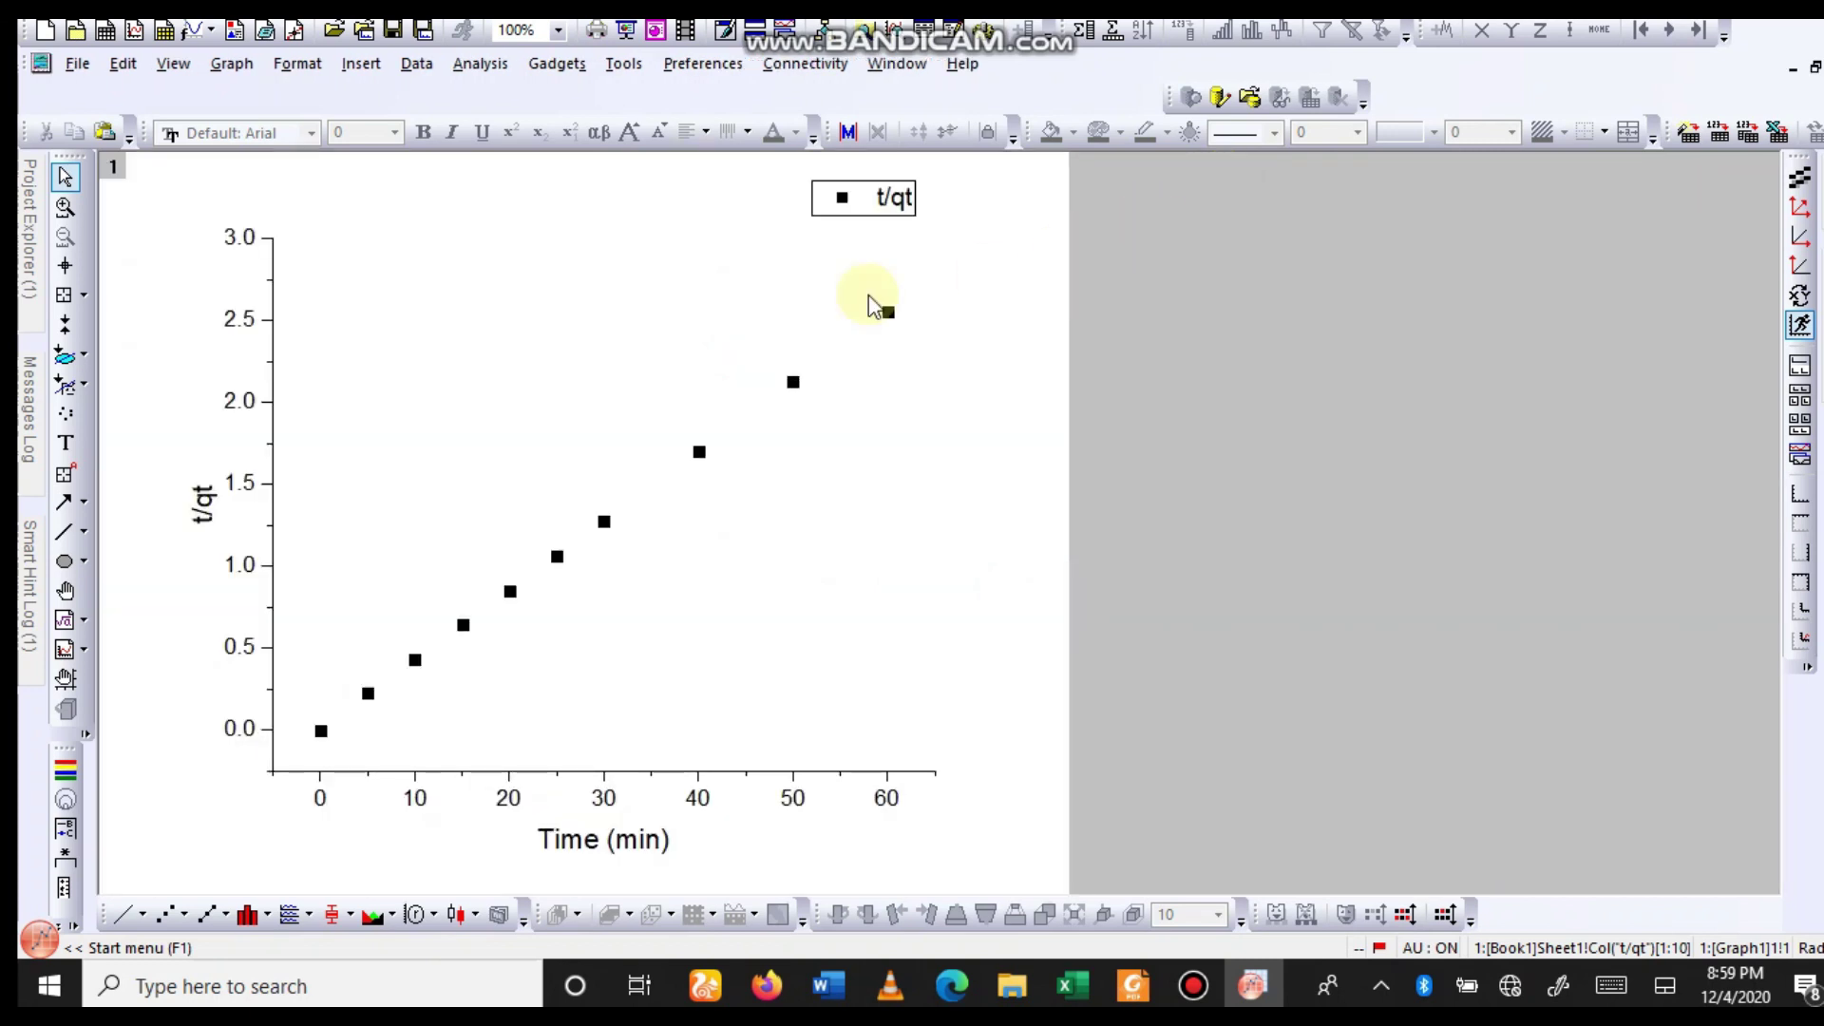
Run a Linear Fit on the plotted t/qt data with the default settings and switch to the report sheet.
{"action": "left_click", "coordinate": [472, 74]}
{"action": "mouse_move", "coordinate": [510, 190]}
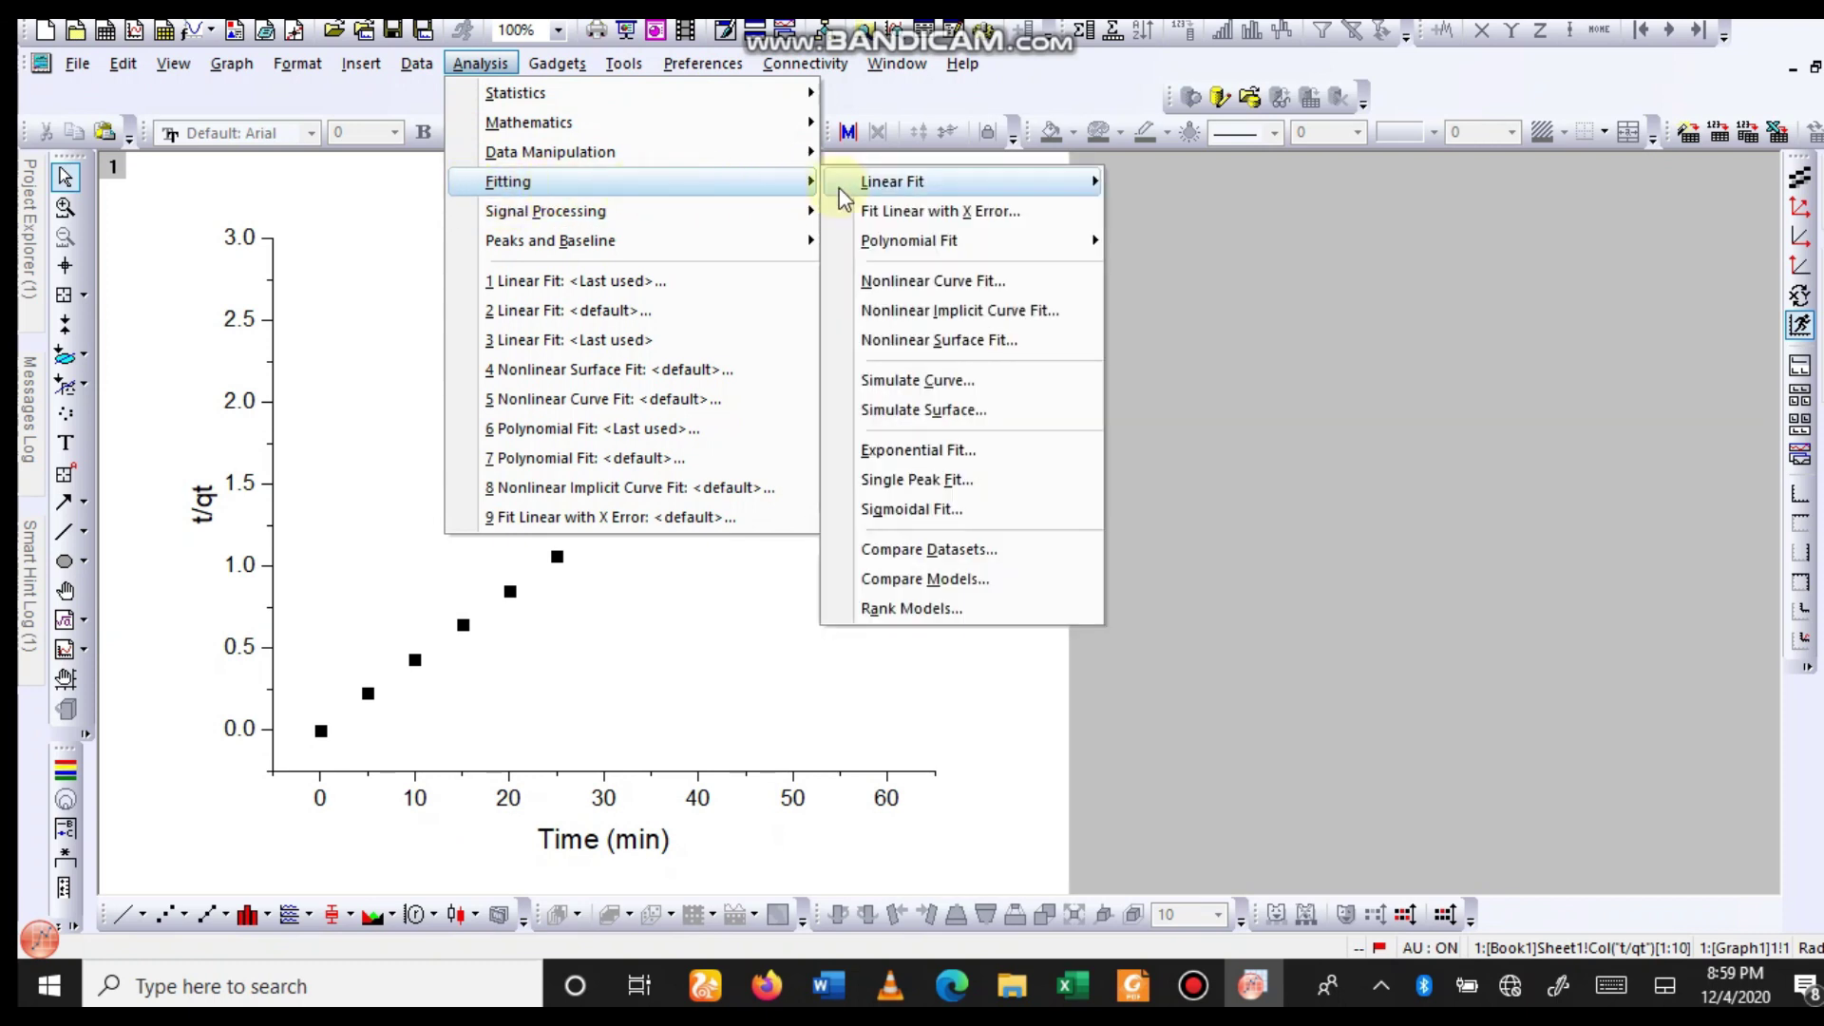
{"action": "mouse_move", "coordinate": [867, 196]}
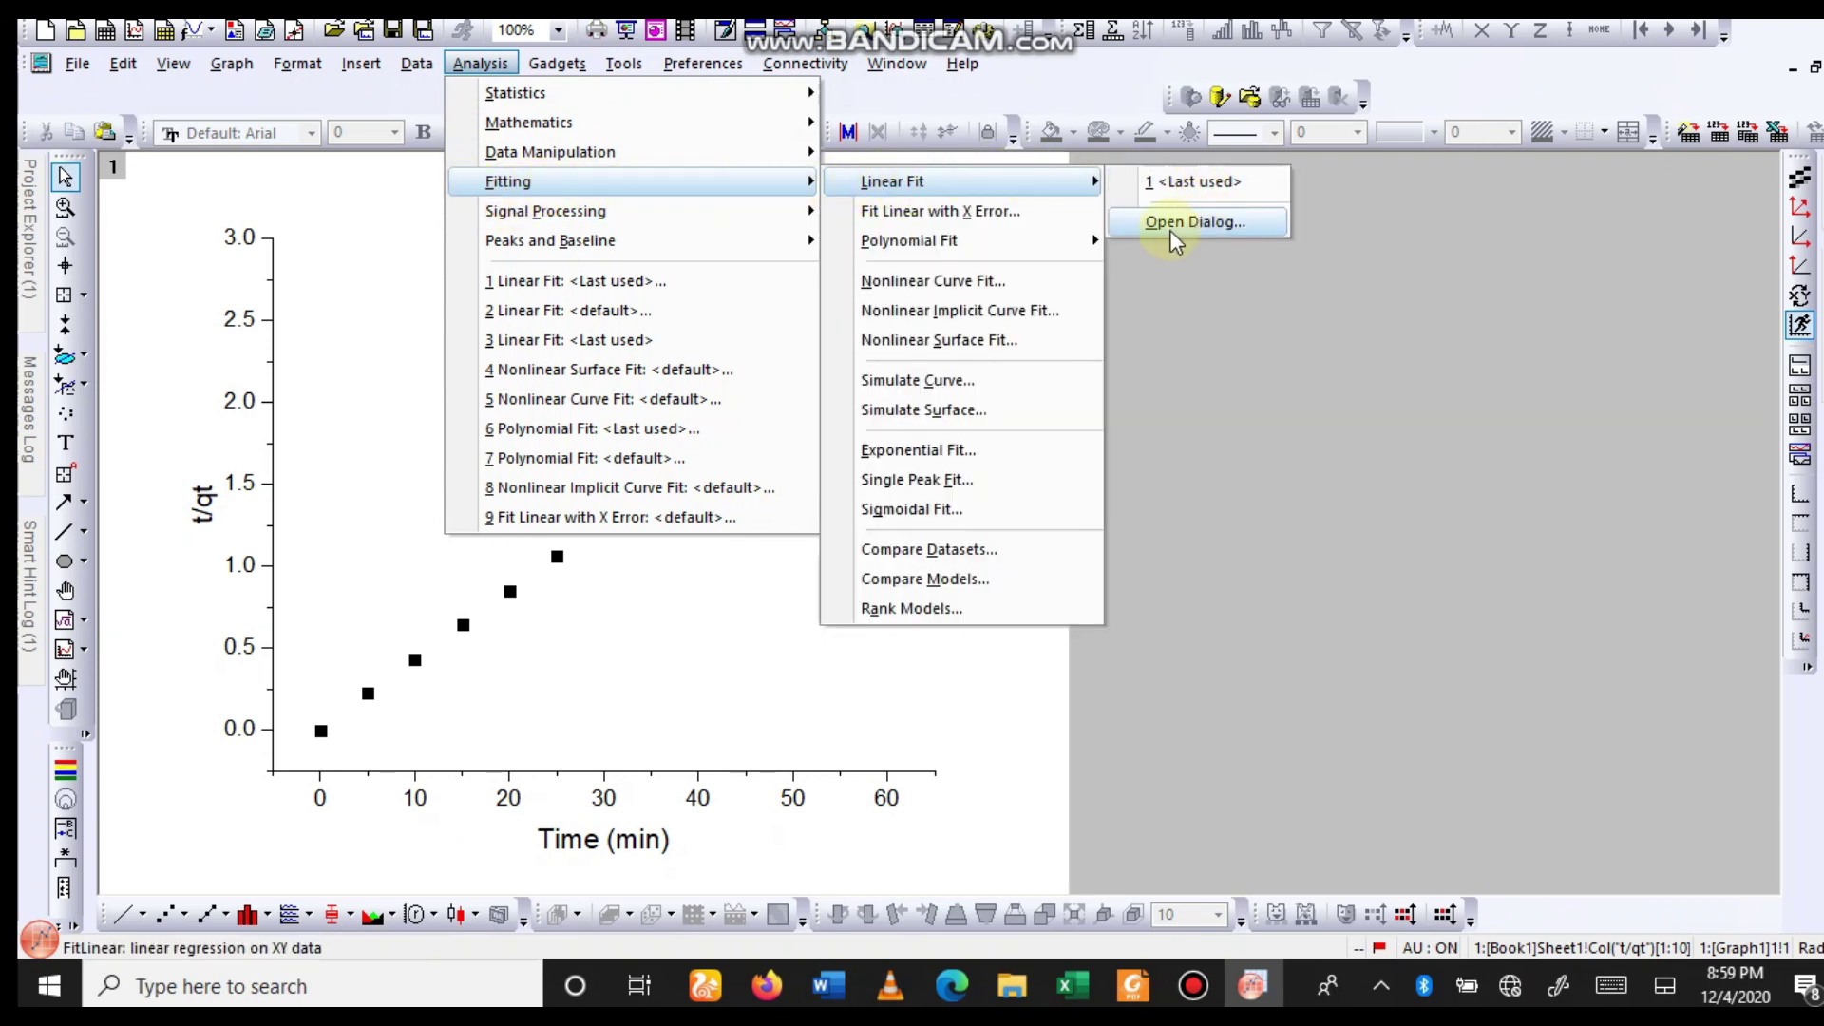
{"action": "left_click", "coordinate": [1199, 224]}
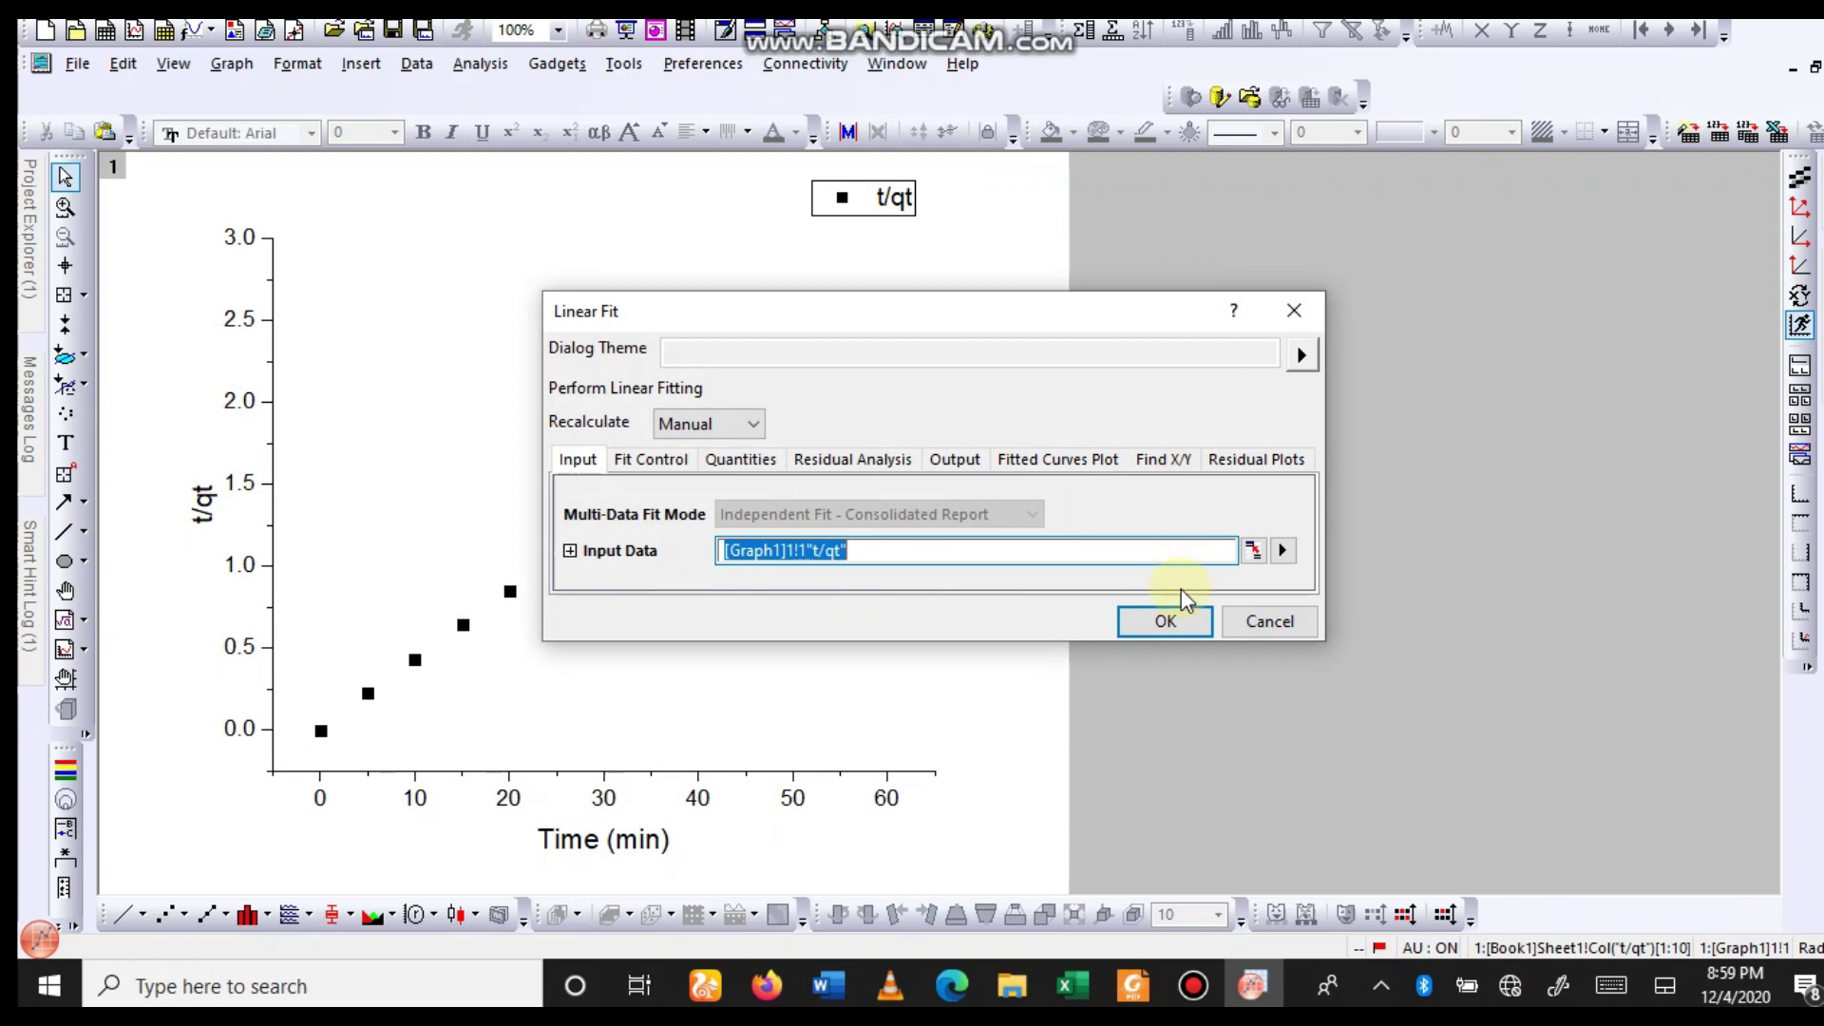
{"action": "left_click", "coordinate": [1161, 621]}
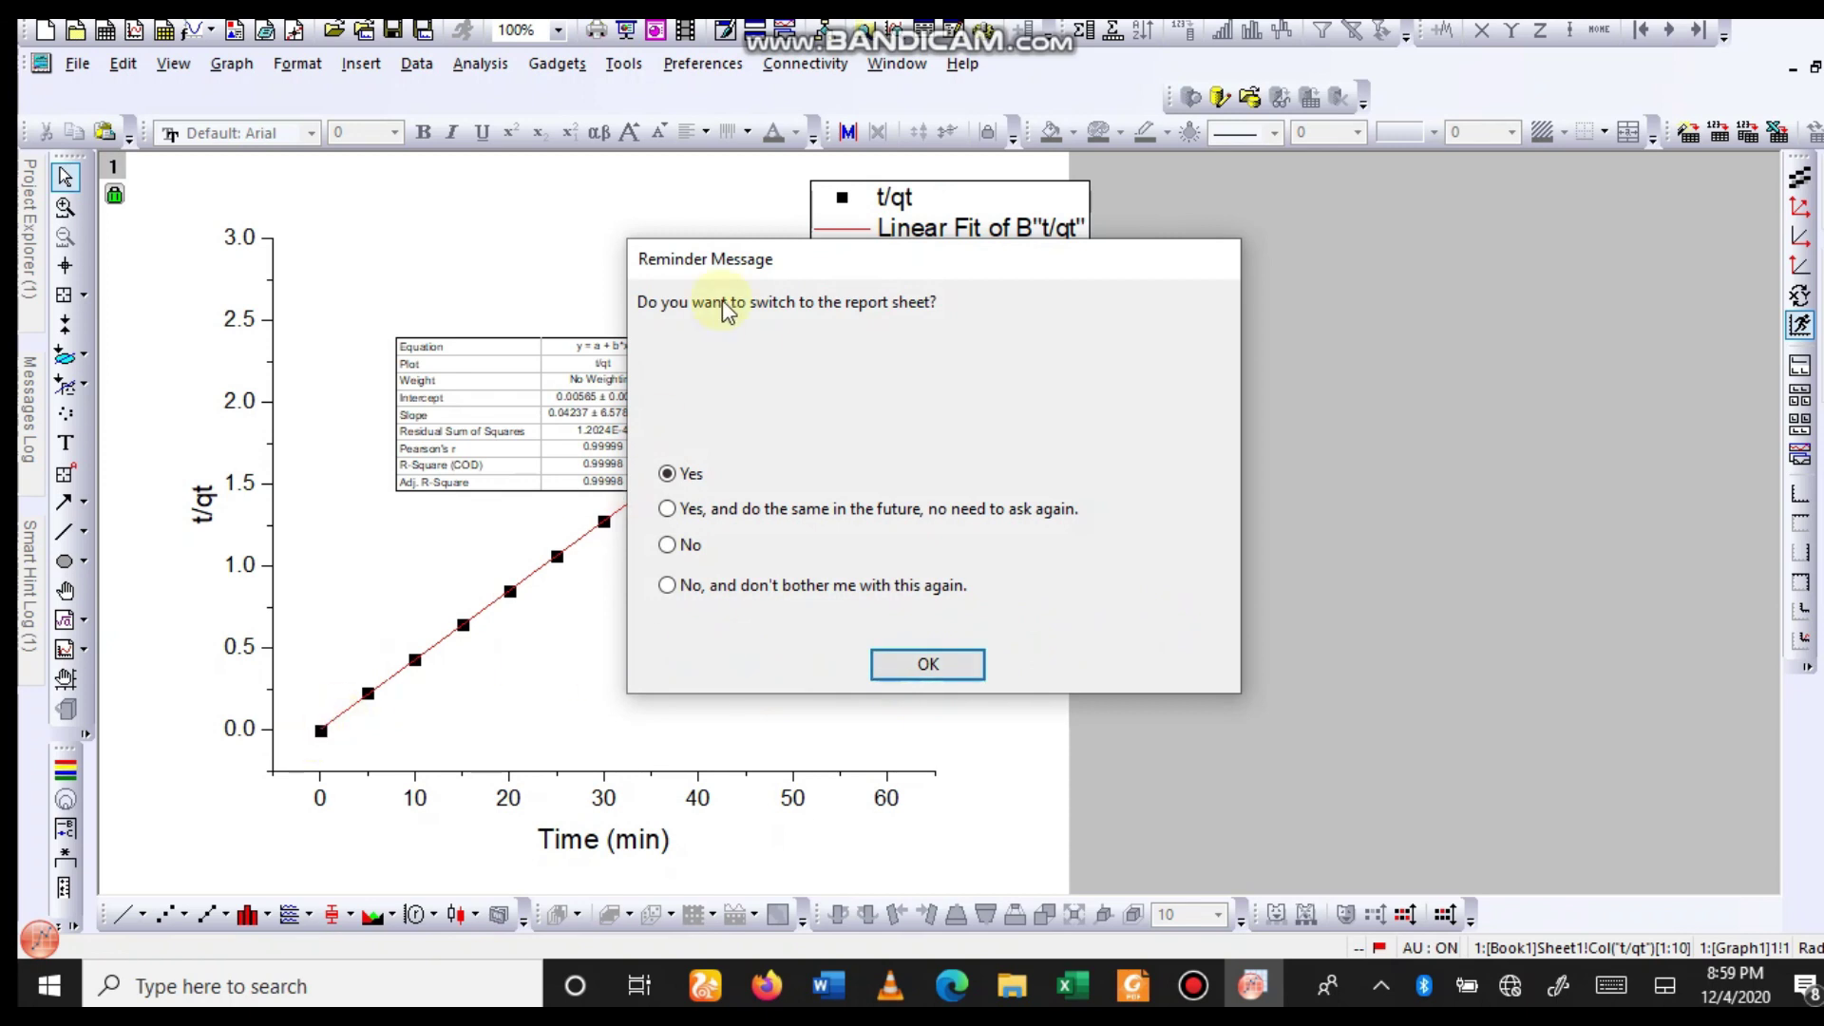
{"action": "left_click", "coordinate": [886, 665]}
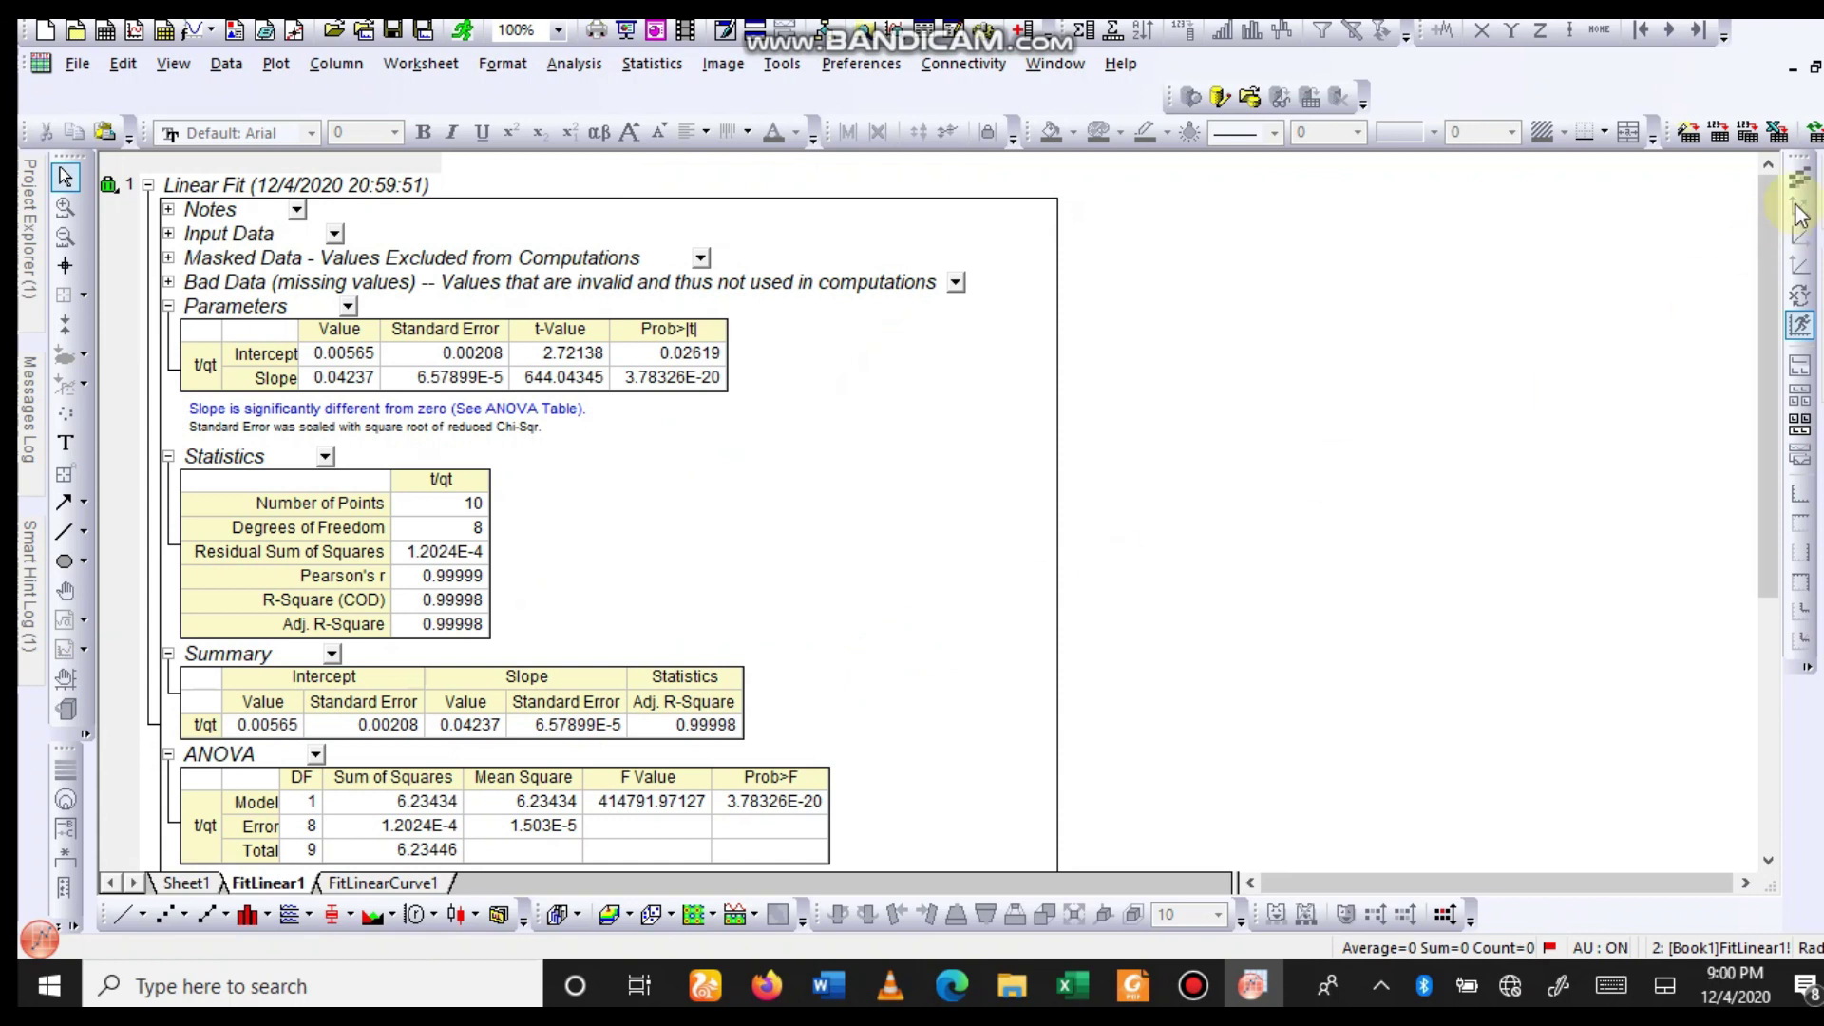
View the fitted graph beside the report, and enlarge the FitLinear1 report to examine its Parameters table.
{"action": "left_click", "coordinate": [1815, 68]}
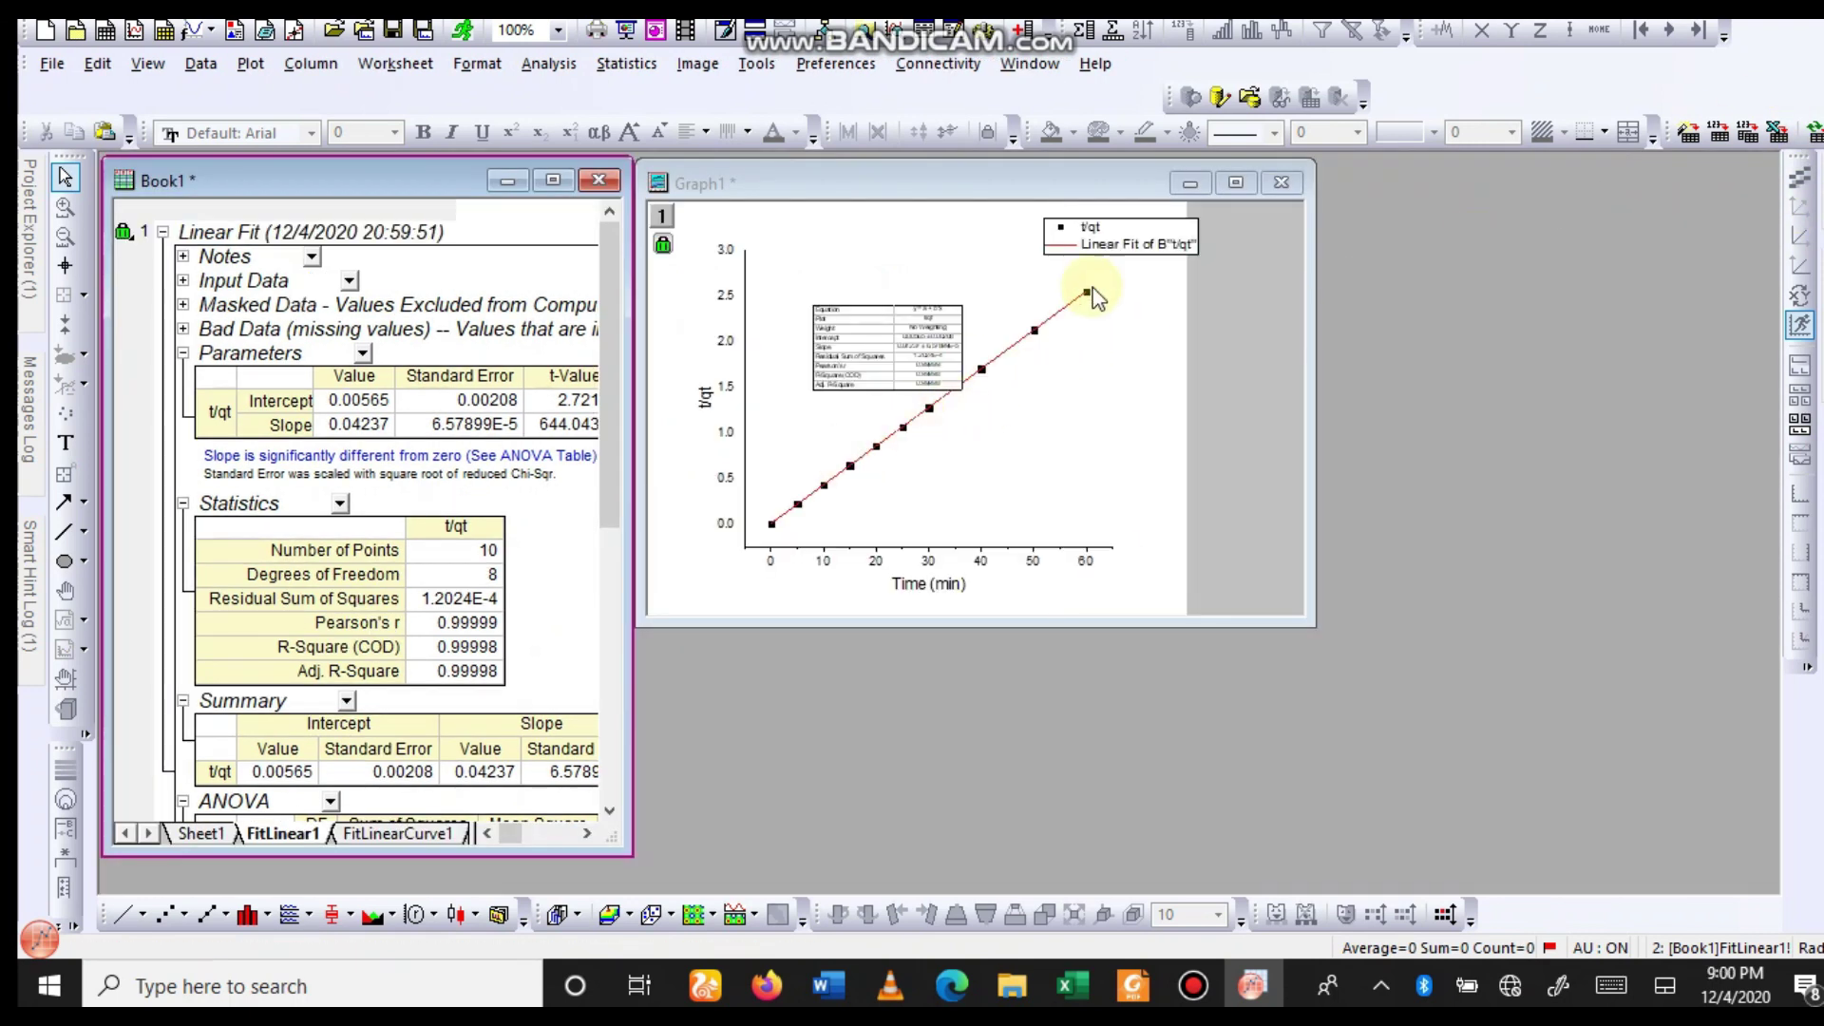
{"action": "left_click", "coordinate": [553, 180]}
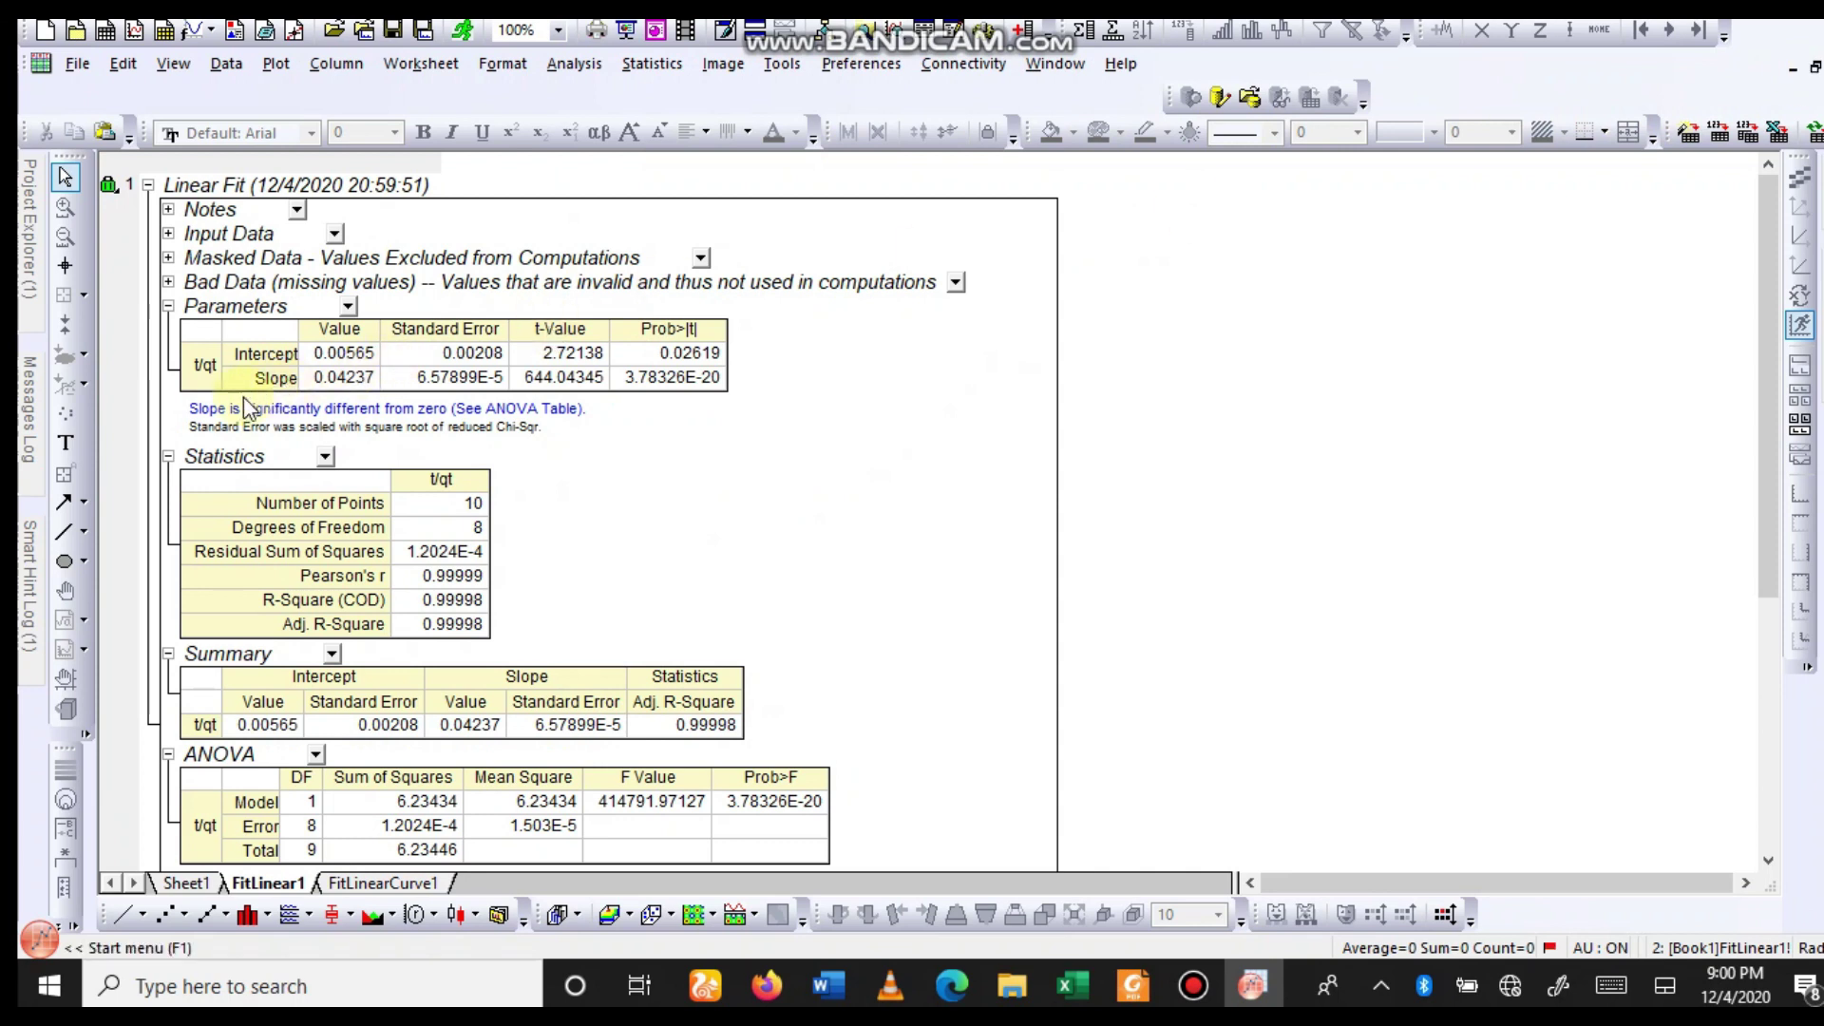
{"action": "scroll", "coordinate": [167, 314], "scroll_direction": "up", "scroll_amount": 8}
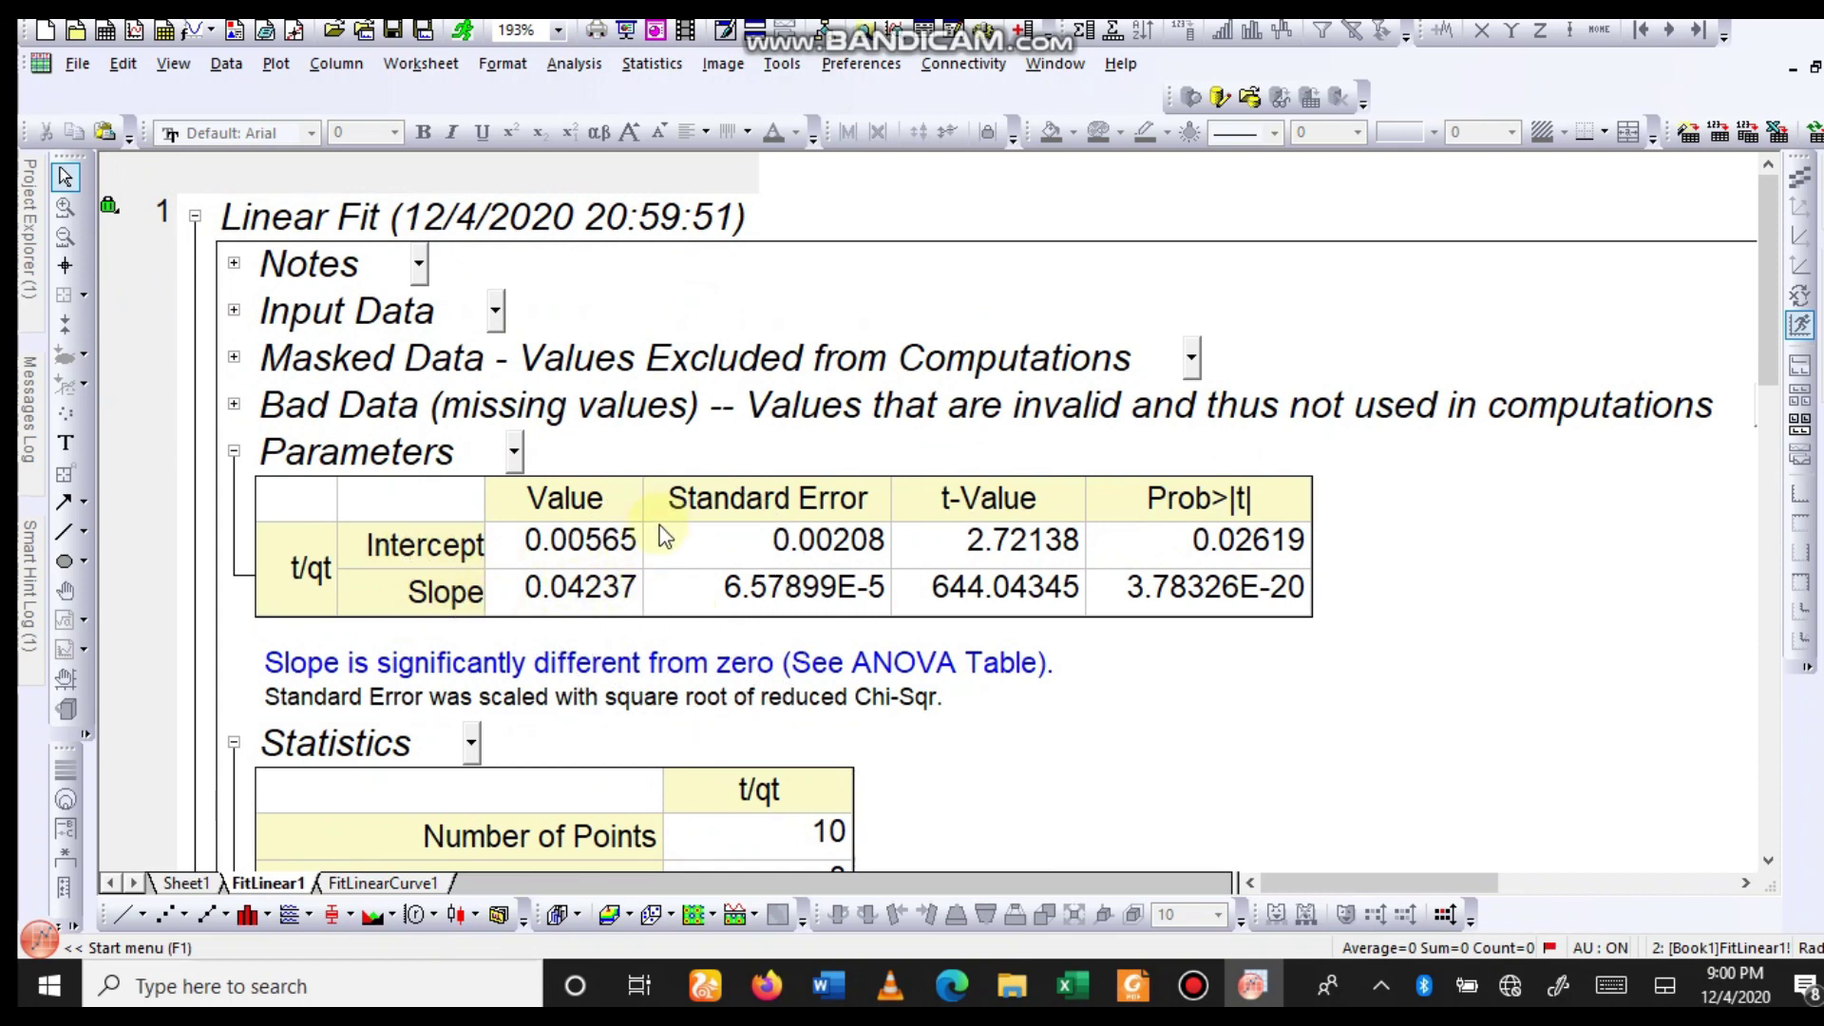
Try to copy the intercept value from the fit report and paste it into B17 of the Excel Pseudo 2nd order sheet.
{"action": "left_click", "coordinate": [573, 551]}
{"action": "right_click", "coordinate": [579, 541]}
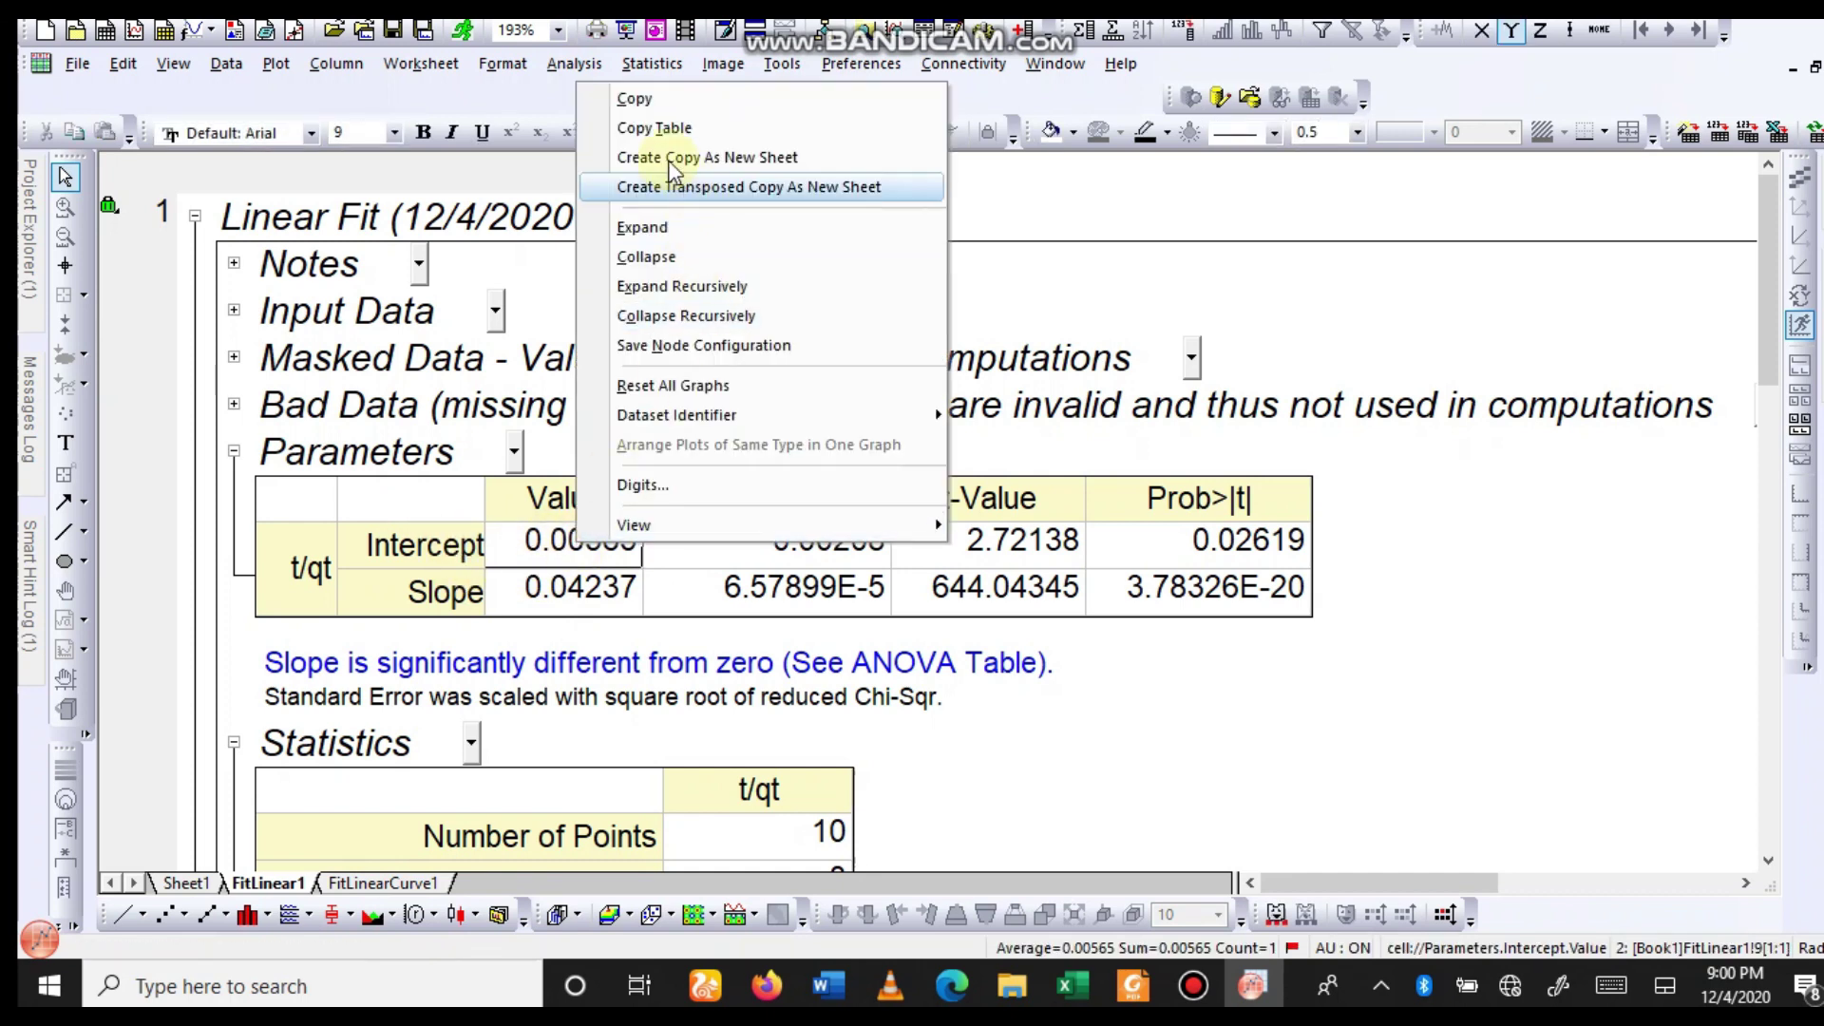
{"action": "left_click", "coordinate": [650, 101]}
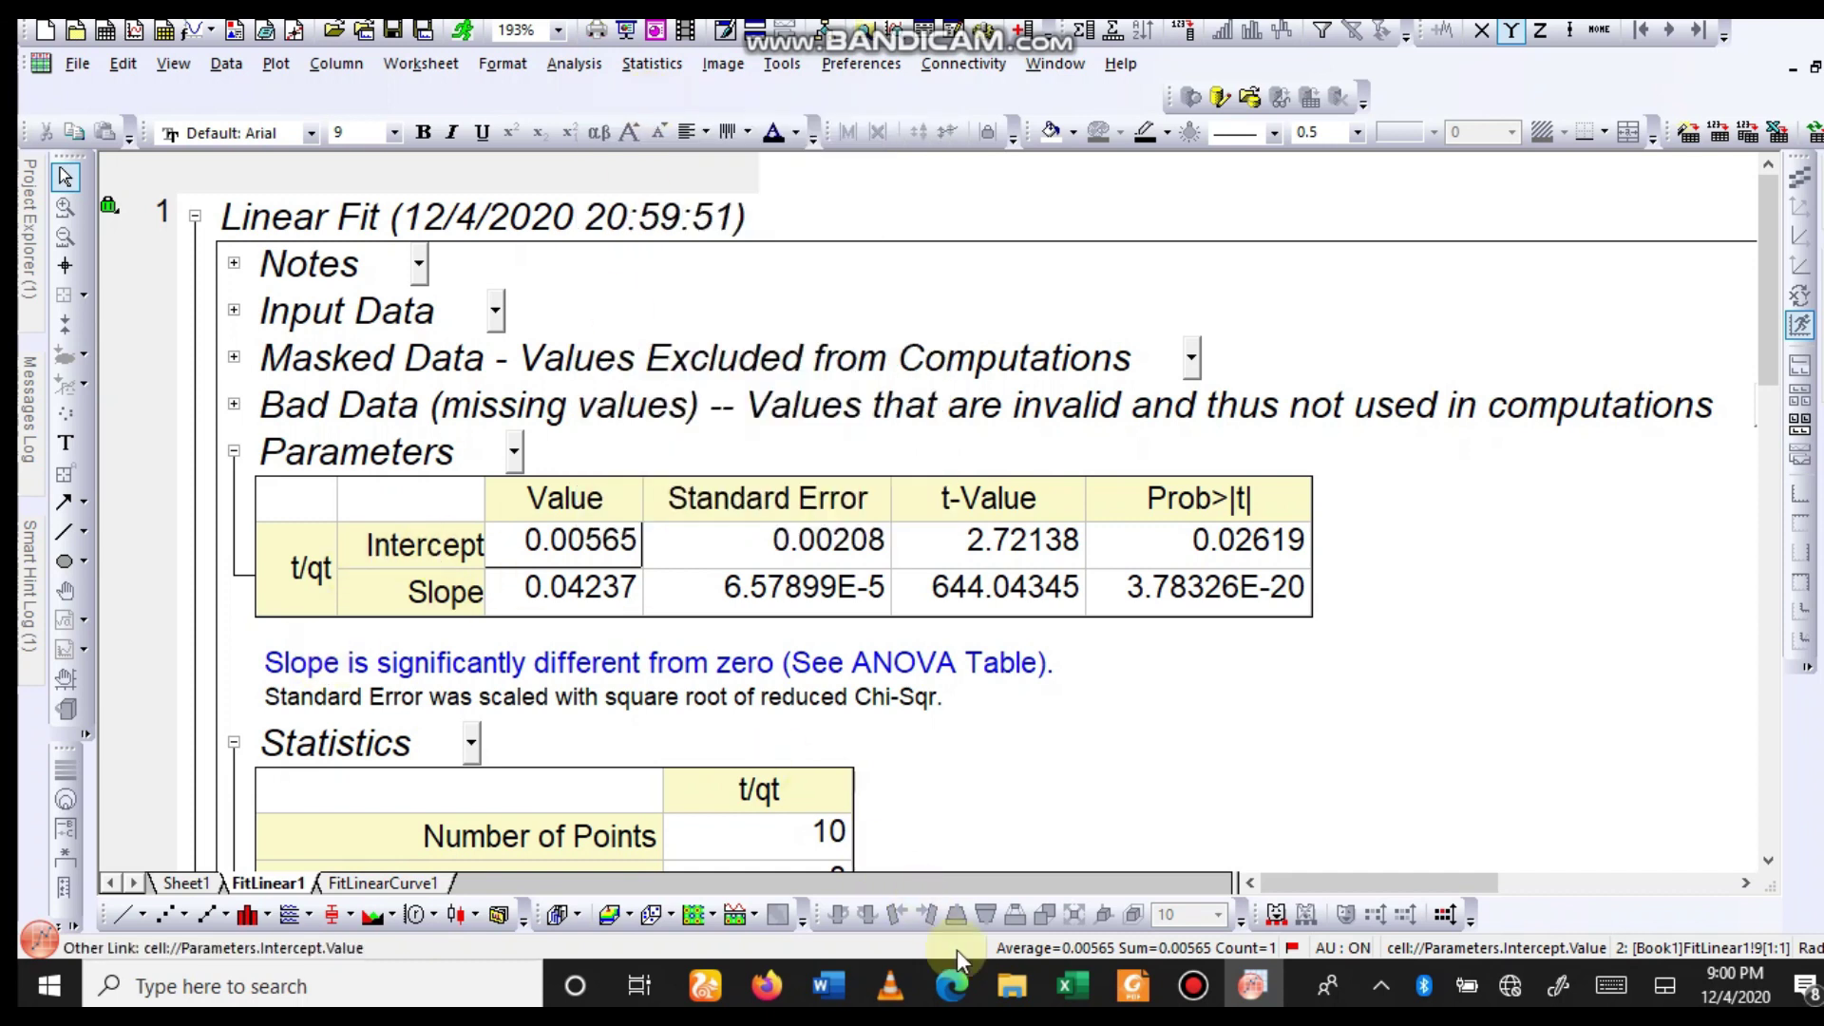
{"action": "left_click", "coordinate": [947, 907]}
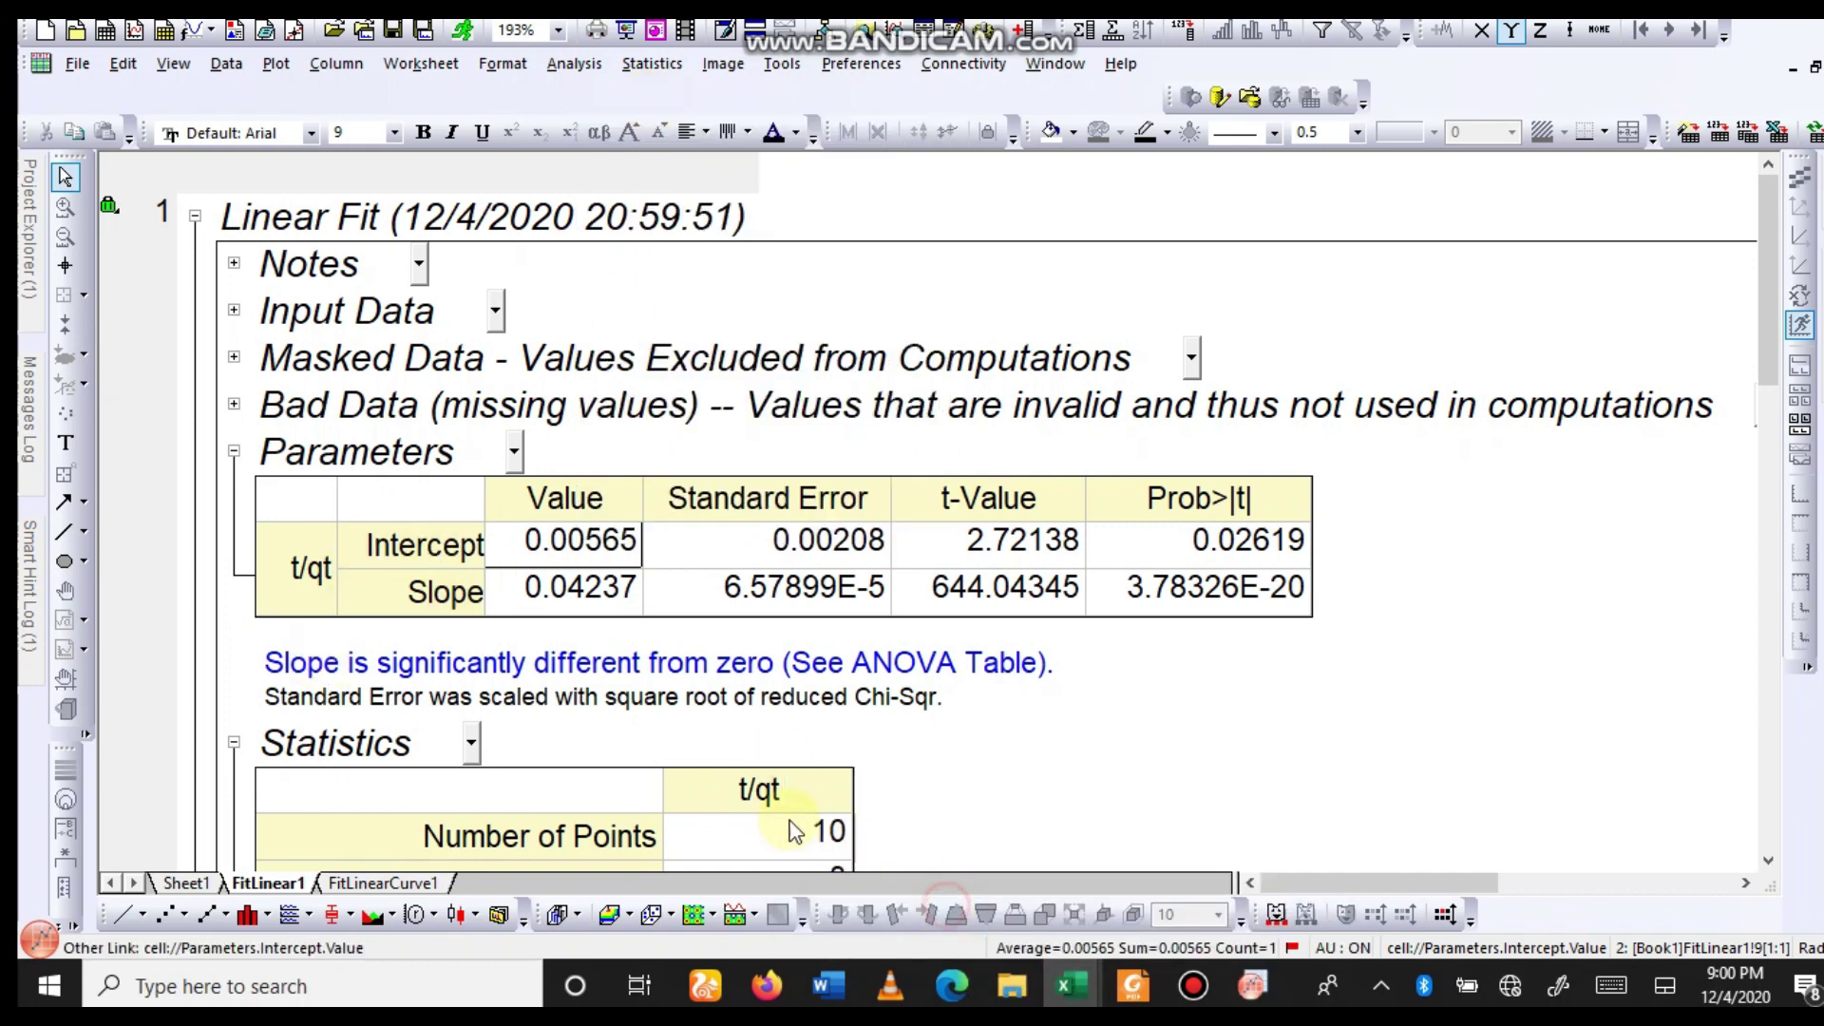
{"action": "left_click", "coordinate": [328, 855]}
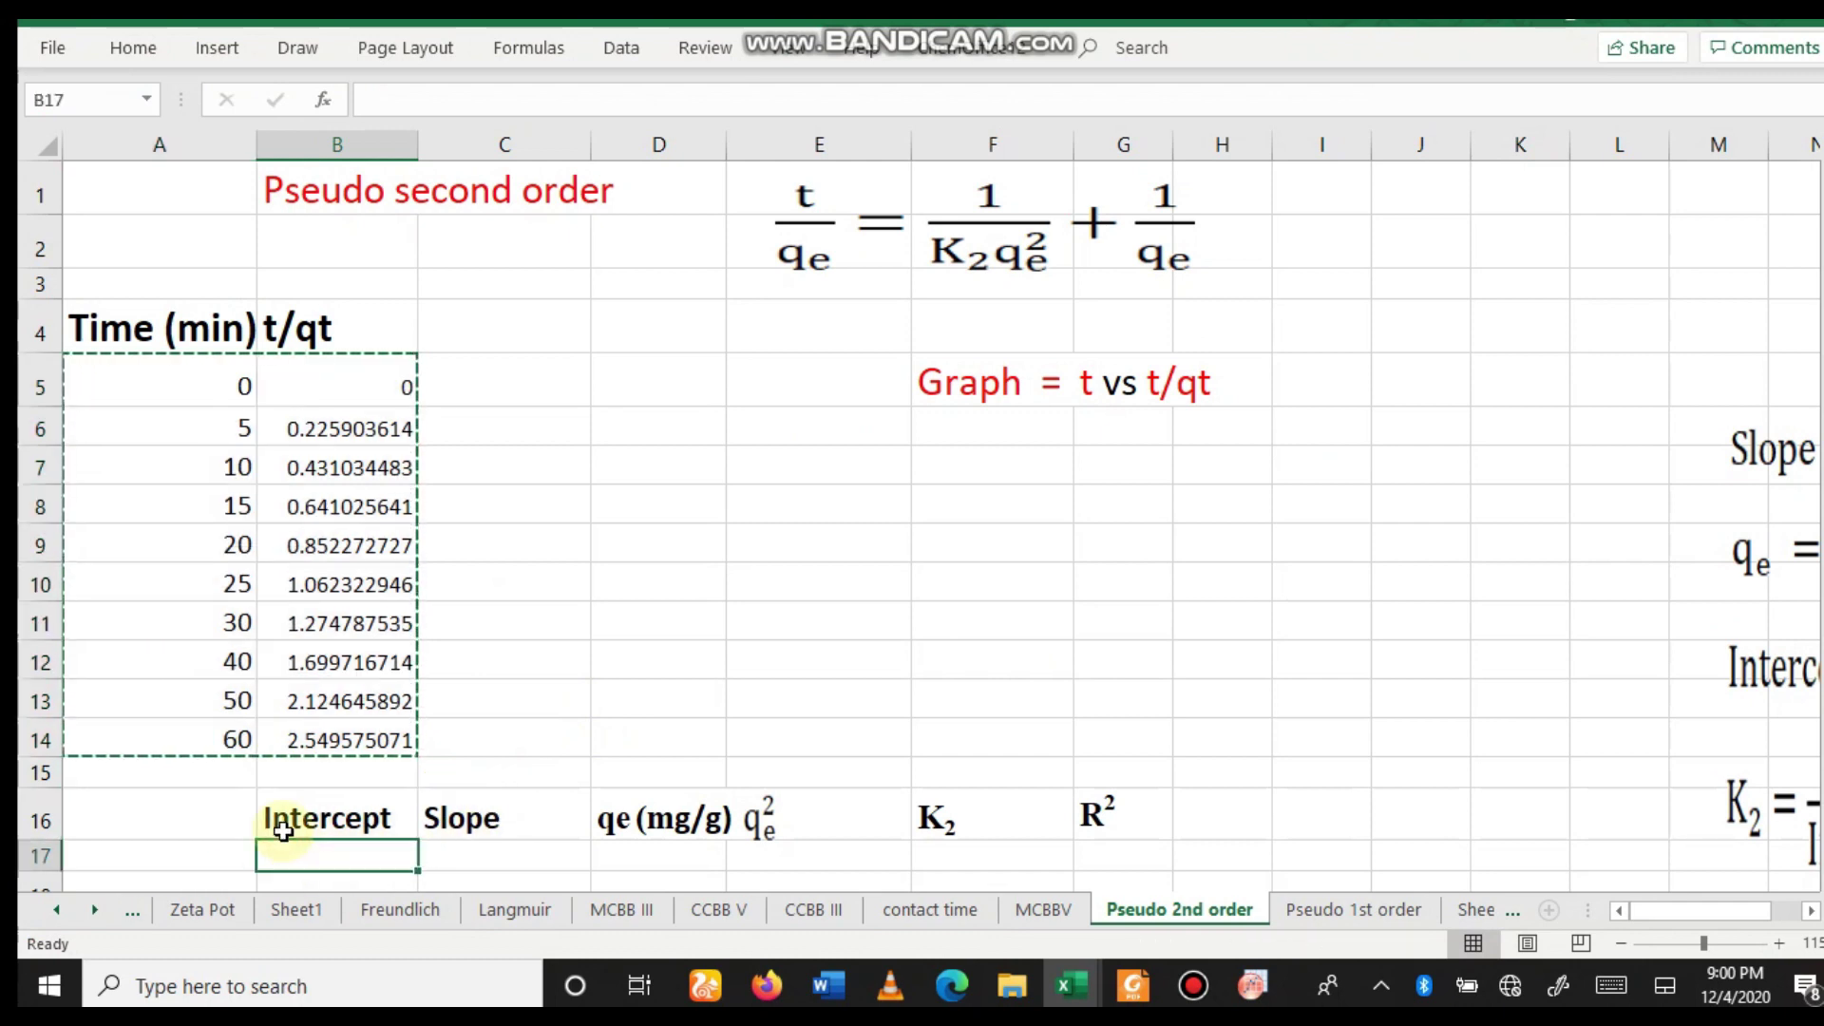
{"action": "right_click", "coordinate": [343, 857]}
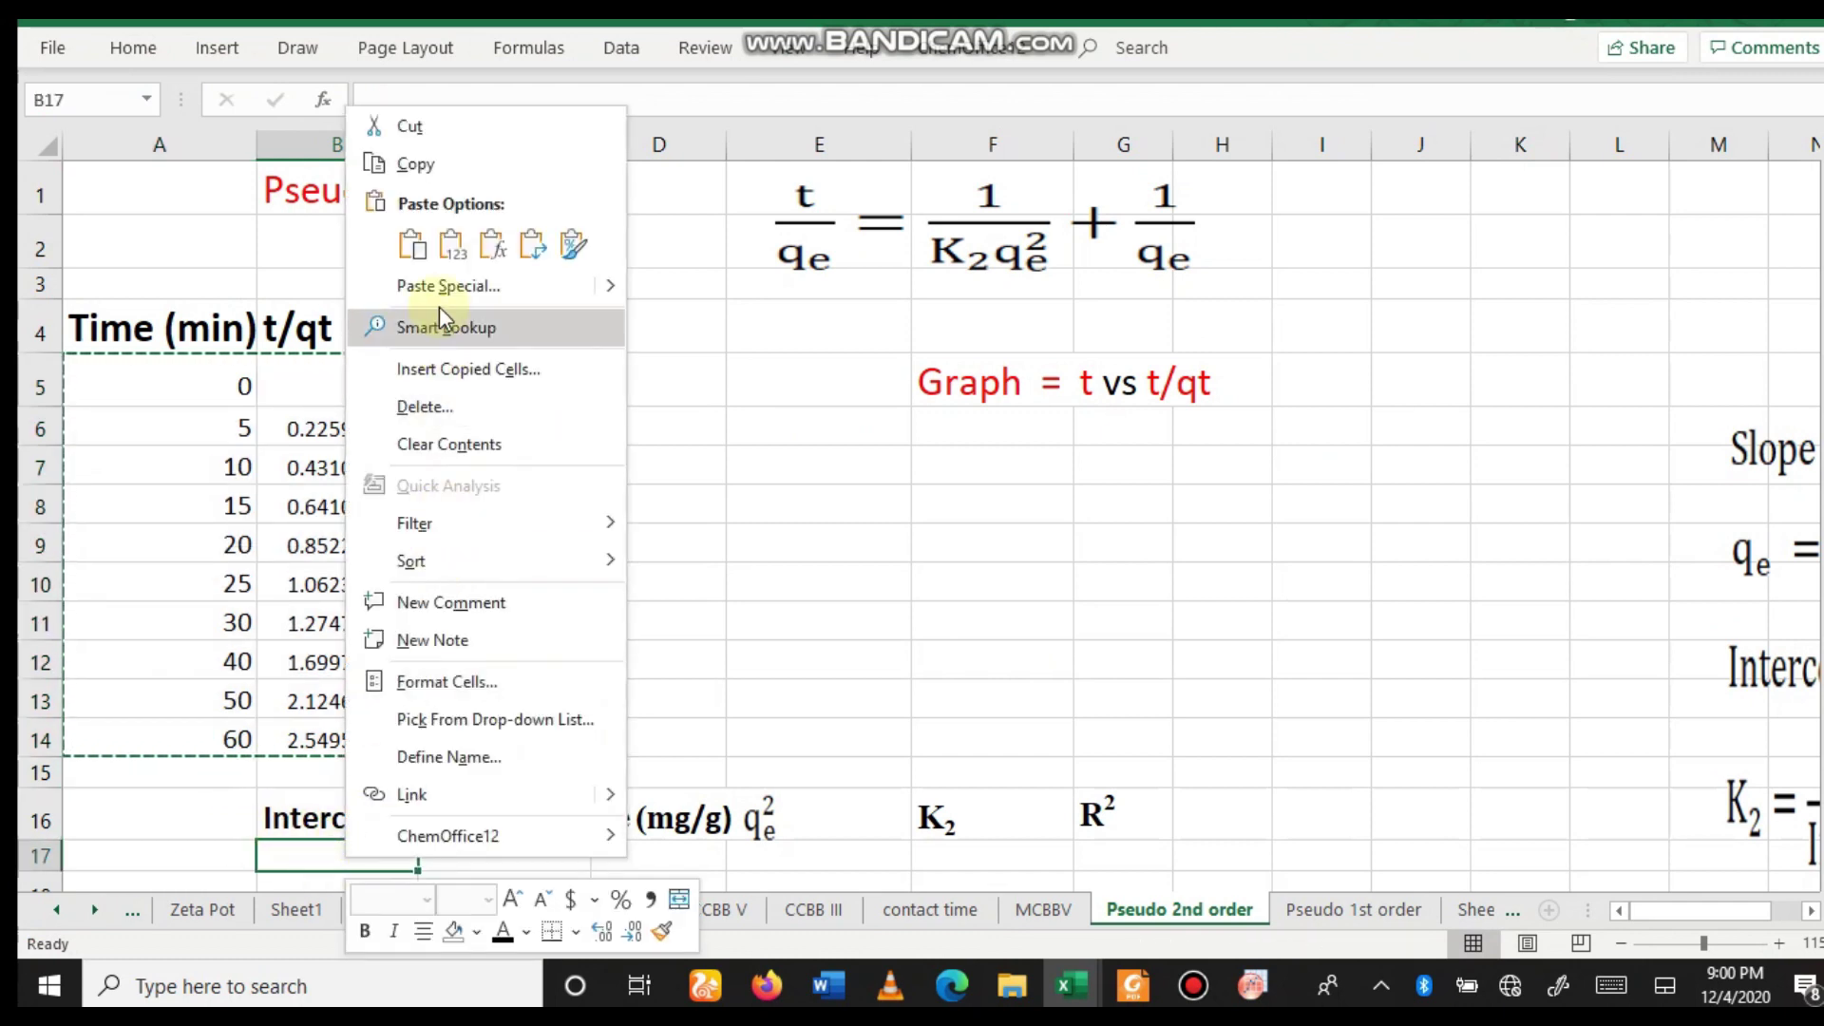
{"action": "left_click", "coordinate": [454, 255]}
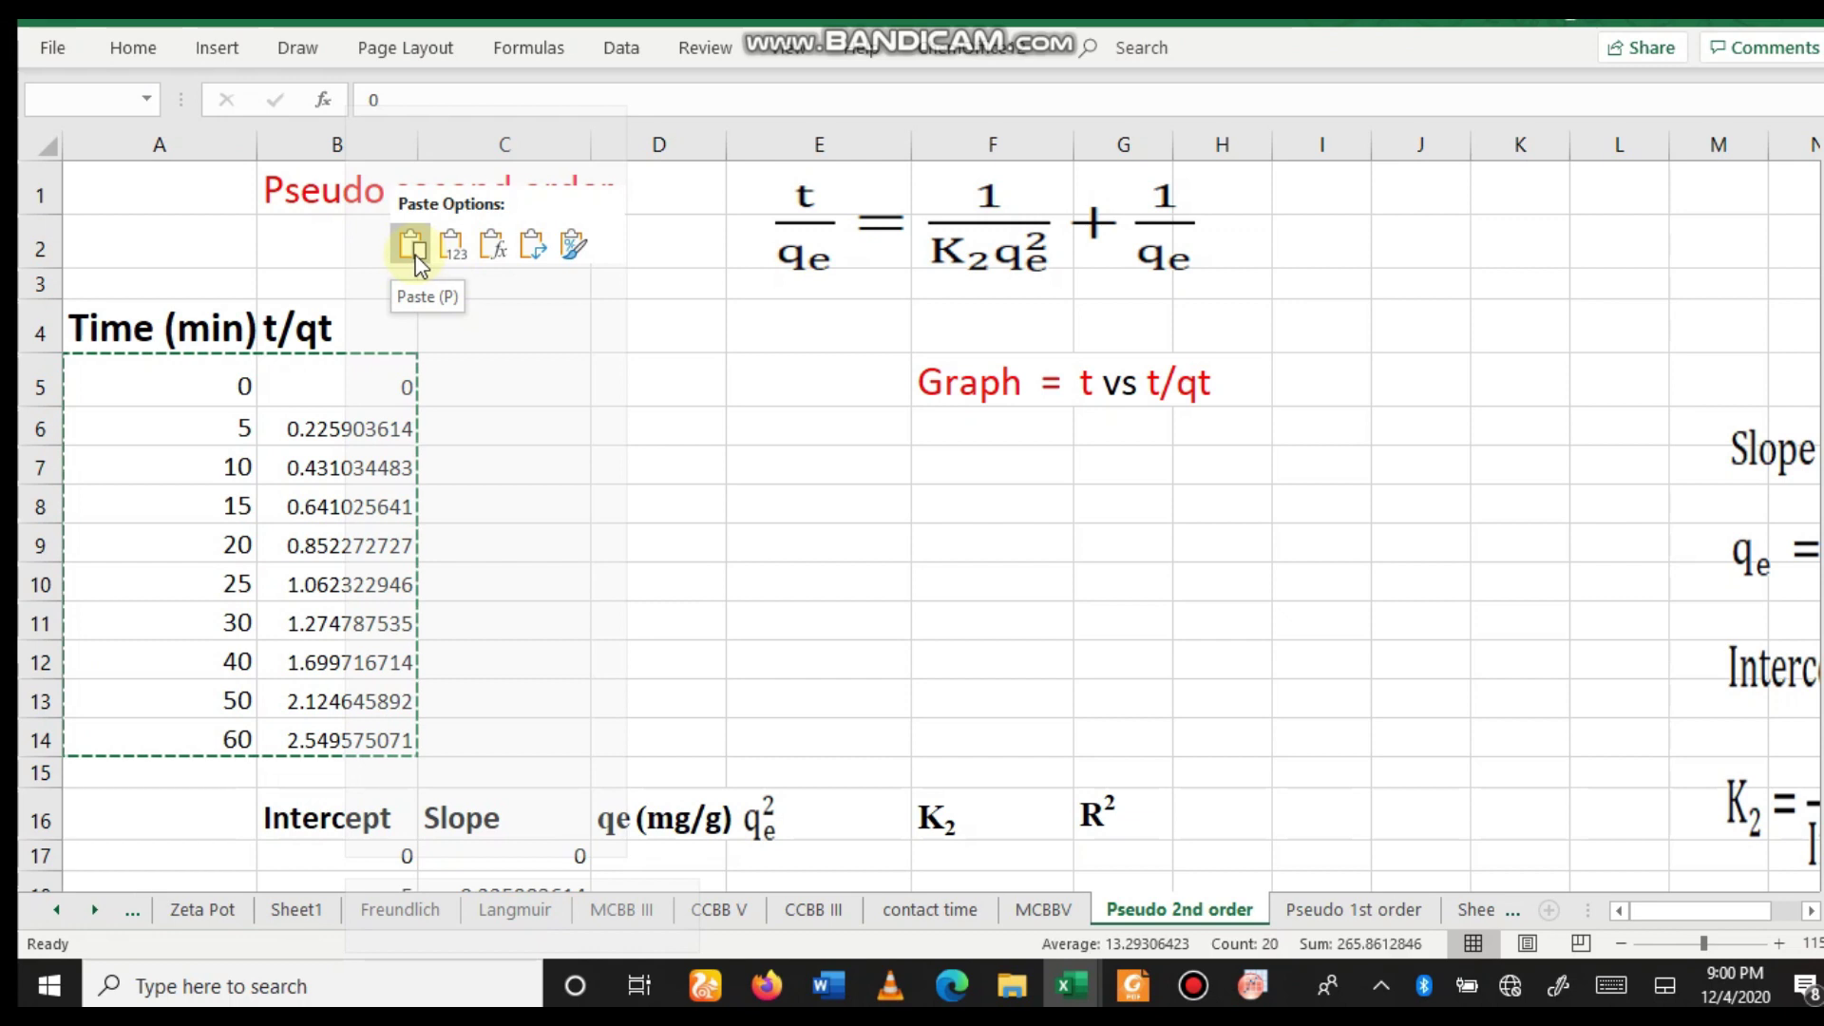
{"action": "left_click", "coordinate": [413, 249]}
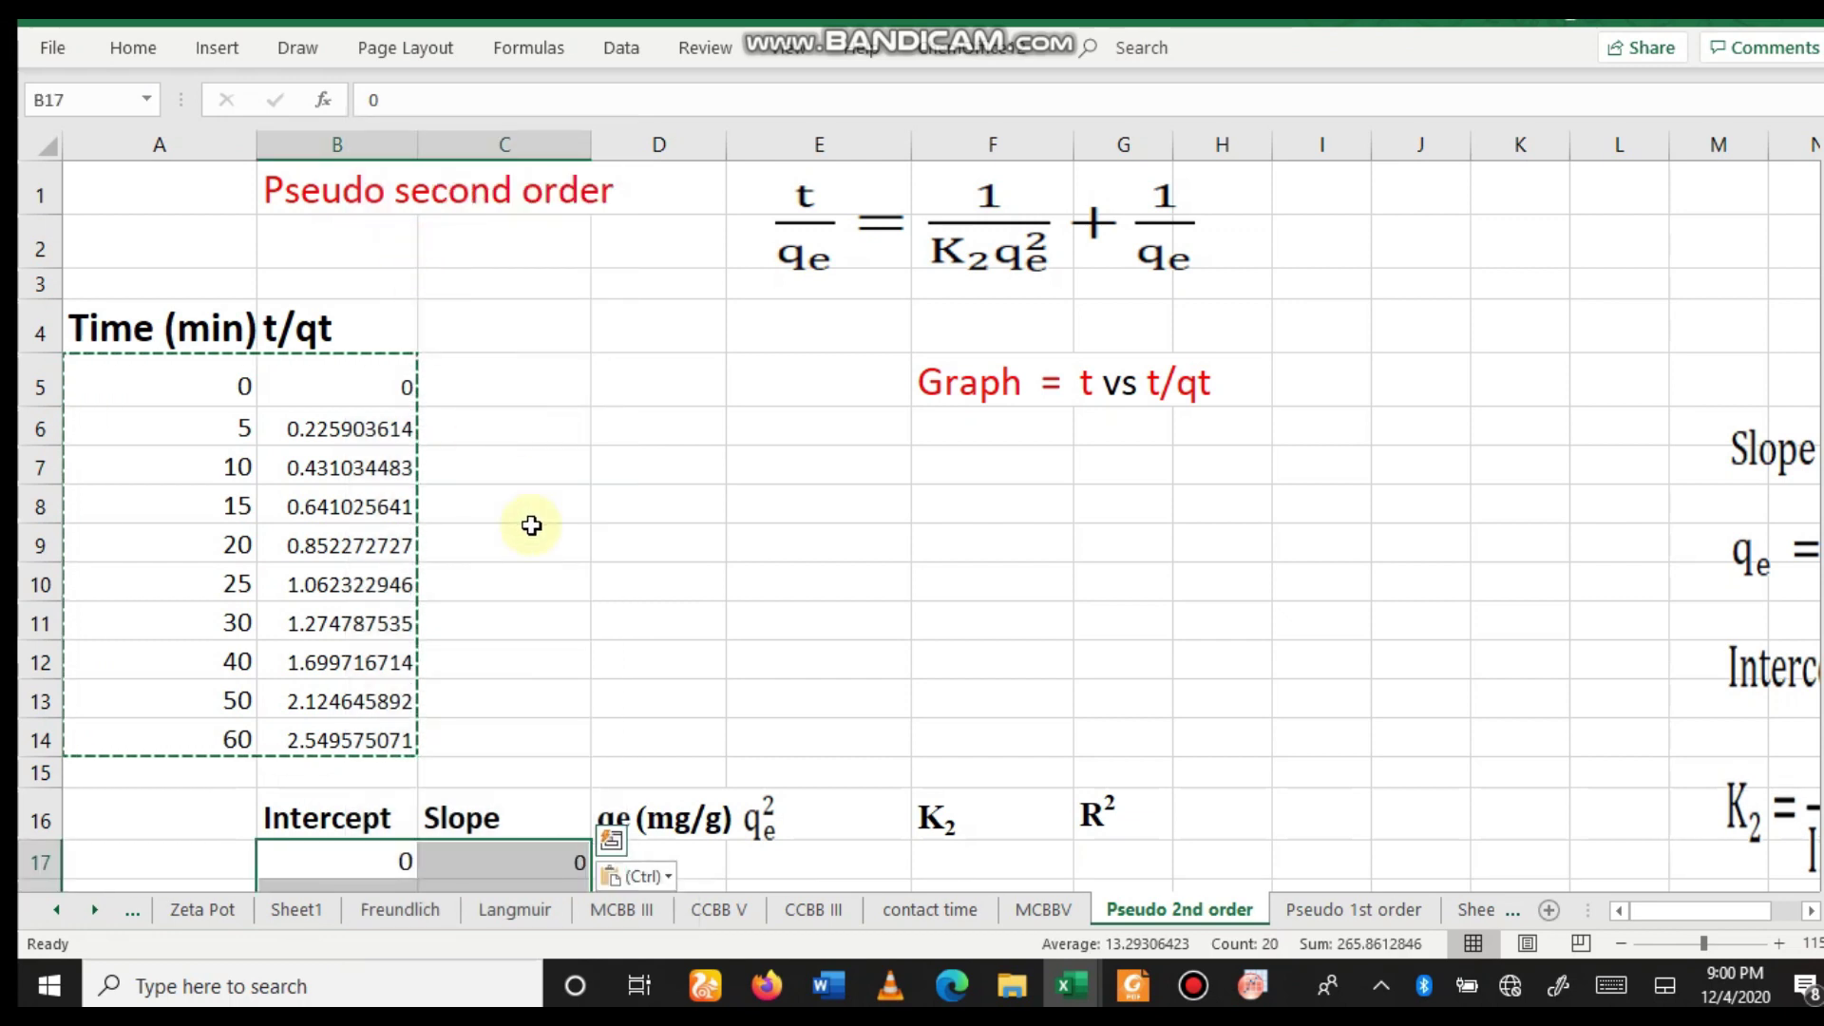
Undo the paste under the Intercept and Slope headings and reselect cell B17.
{"action": "left_click", "coordinate": [594, 613]}
{"action": "scroll", "coordinate": [592, 600], "scroll_direction": "down", "scroll_amount": 2}
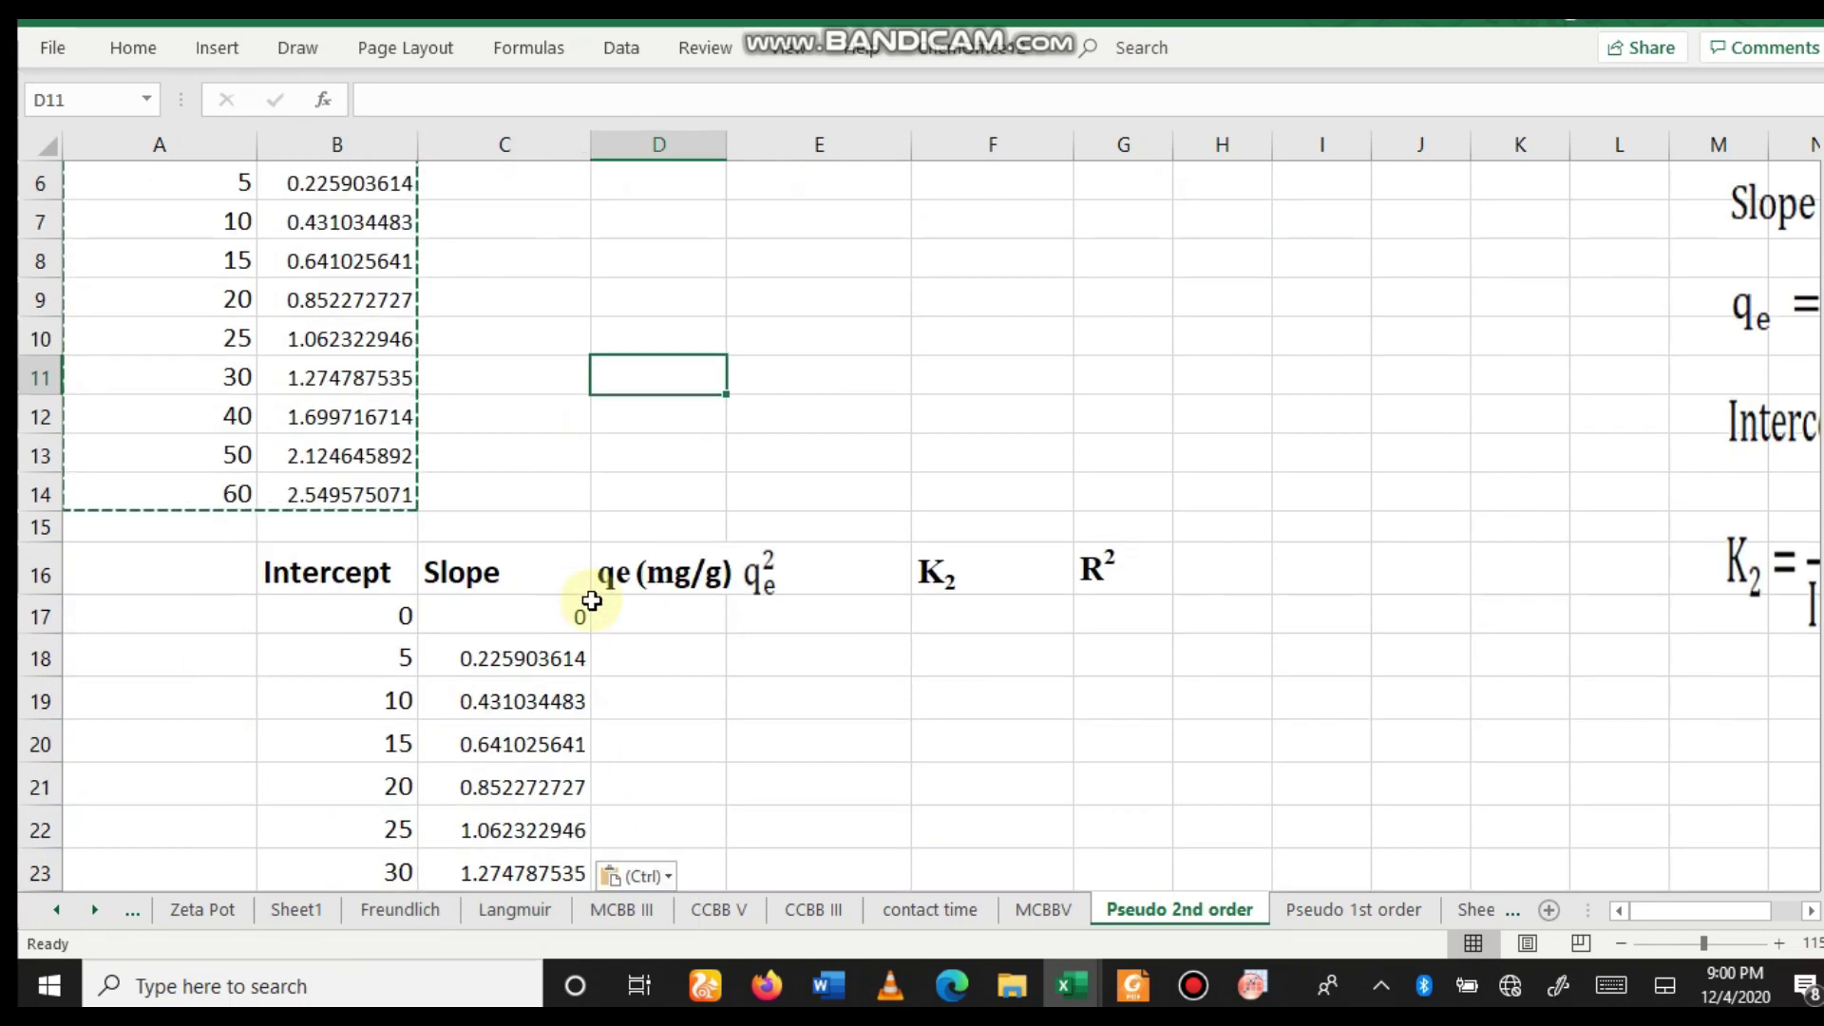
{"action": "key", "text": "ctrl+z"}
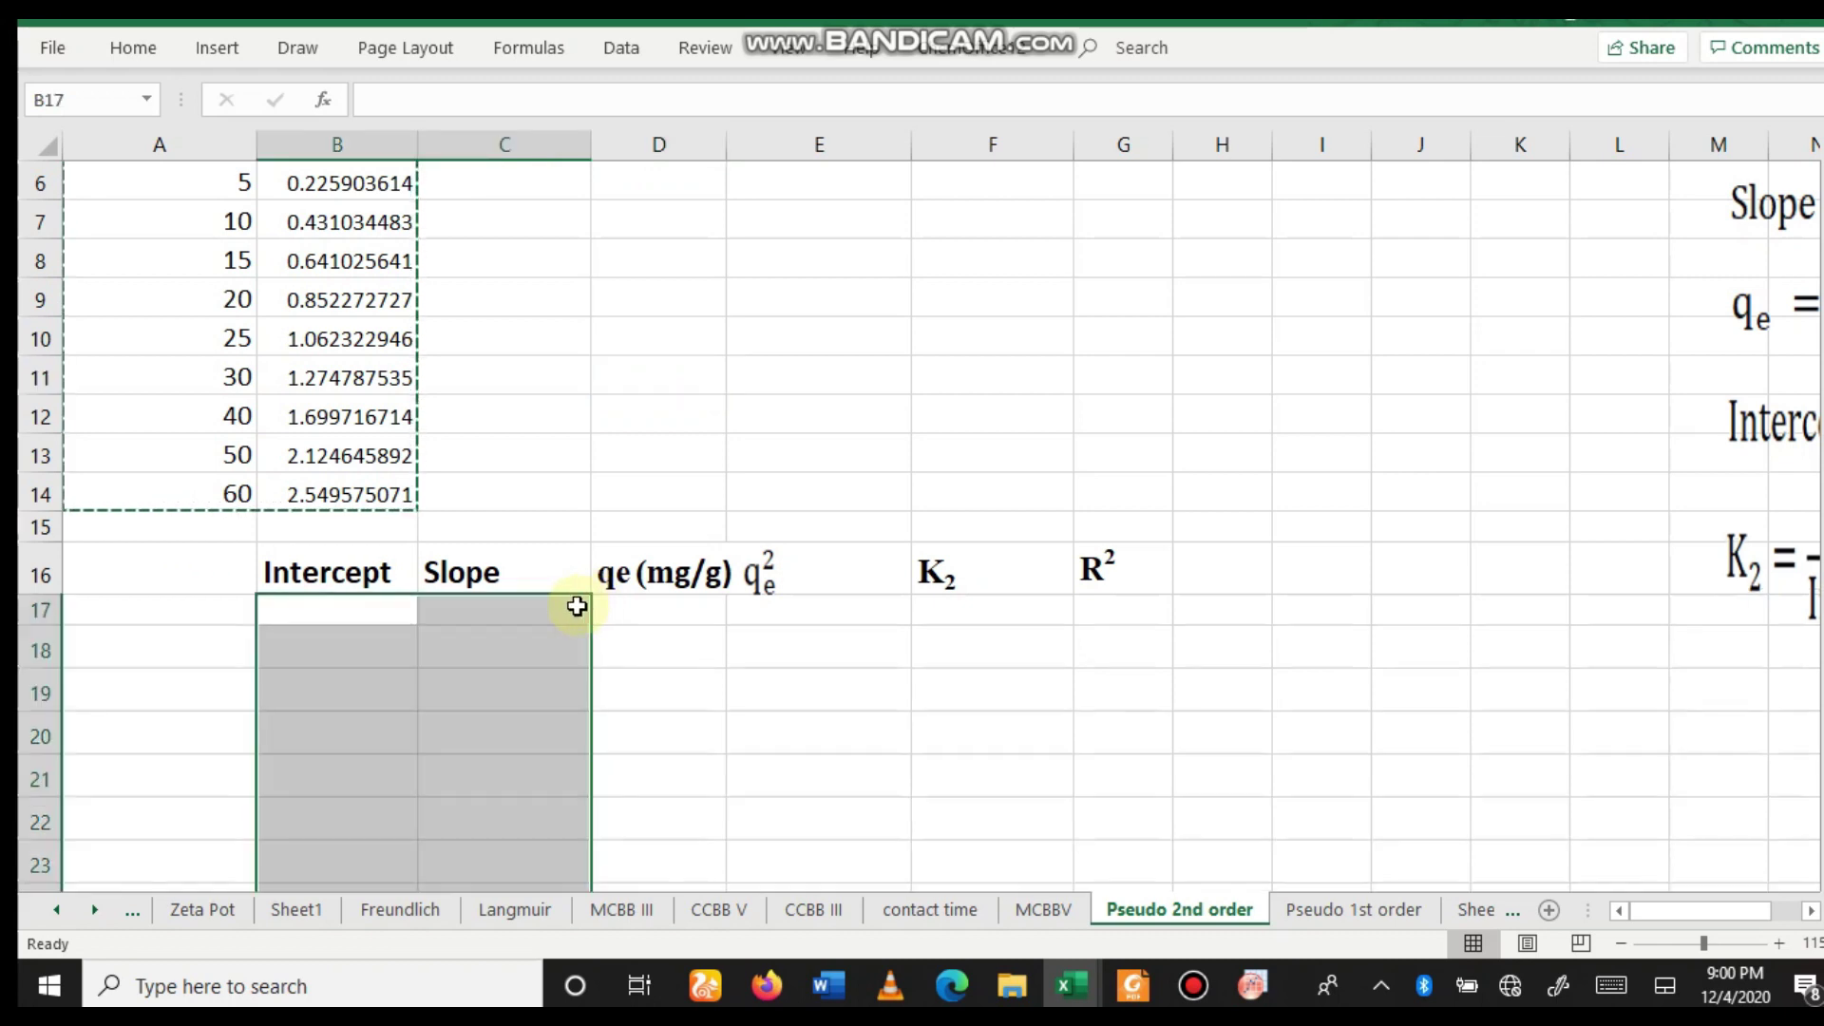
{"action": "left_click", "coordinate": [342, 612]}
{"action": "scroll", "coordinate": [423, 698], "scroll_direction": "up", "scroll_amount": 2}
{"action": "scroll", "coordinate": [421, 699], "scroll_direction": "up", "scroll_amount": 1}
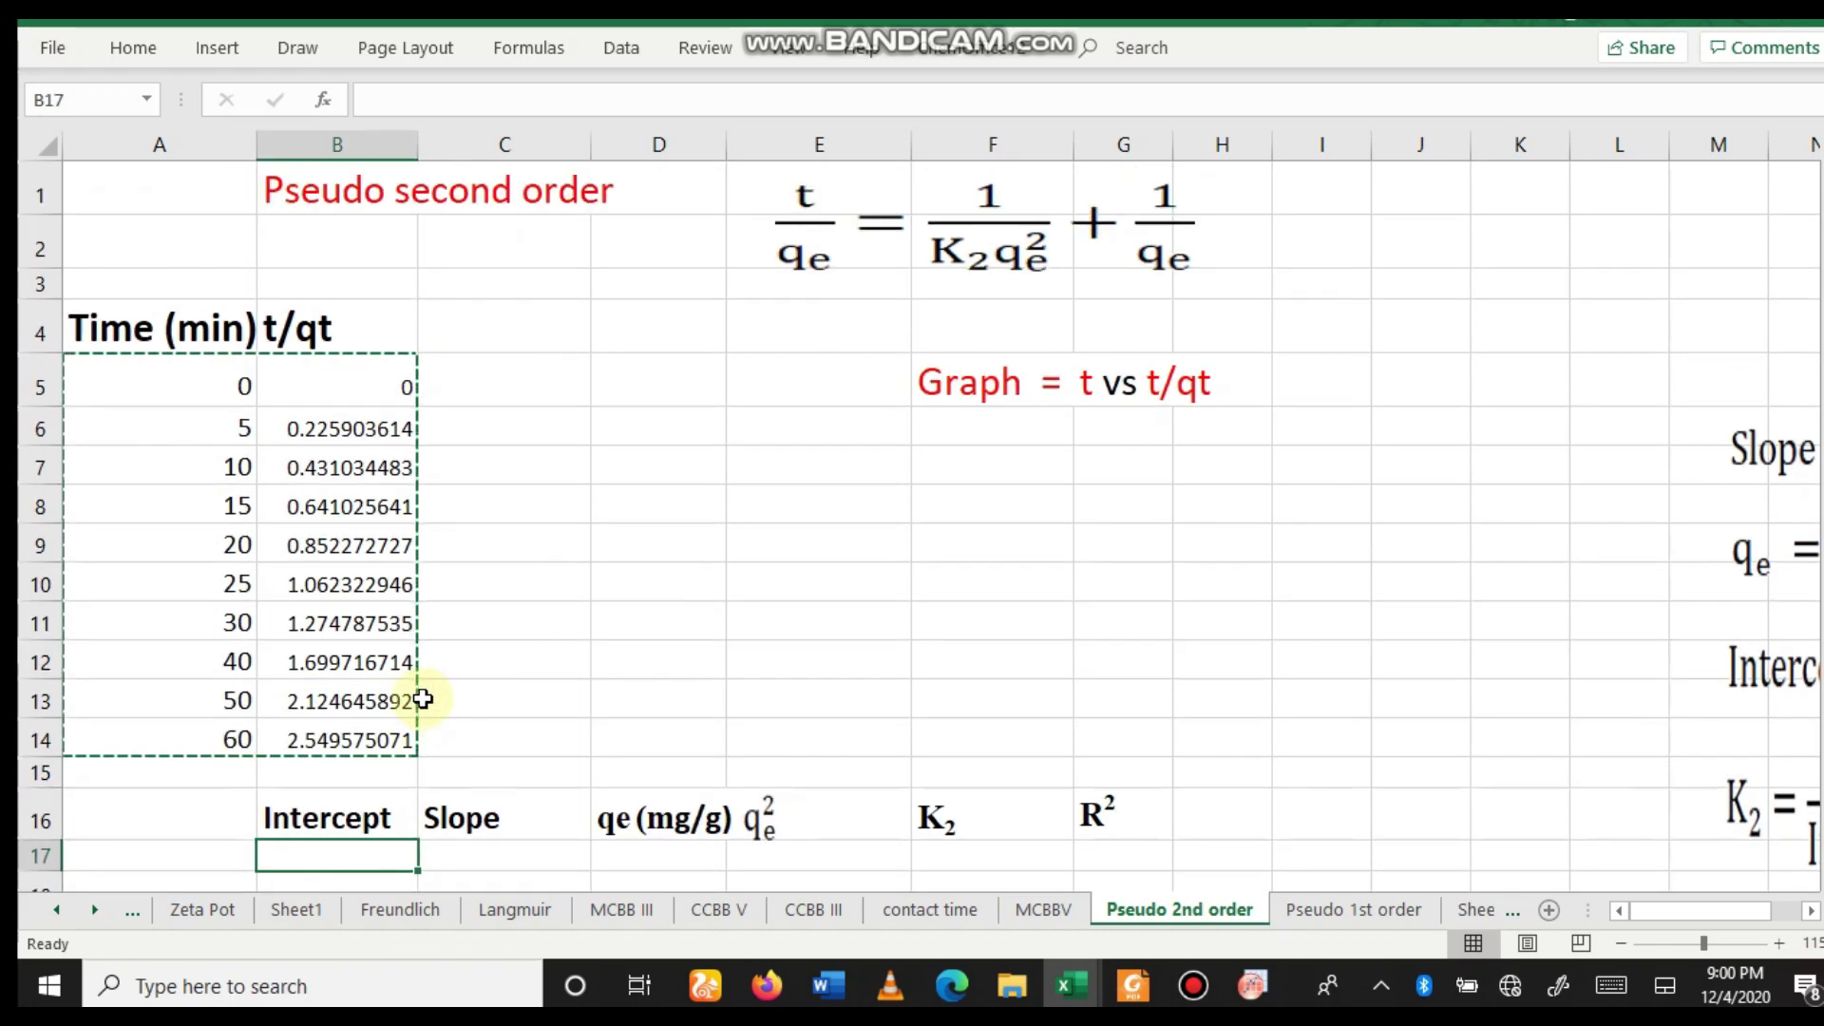
Copy the intercept value 0.00565 from Origin's fit report and paste it as text only into B17 in Excel.
{"action": "left_click", "coordinate": [1252, 985]}
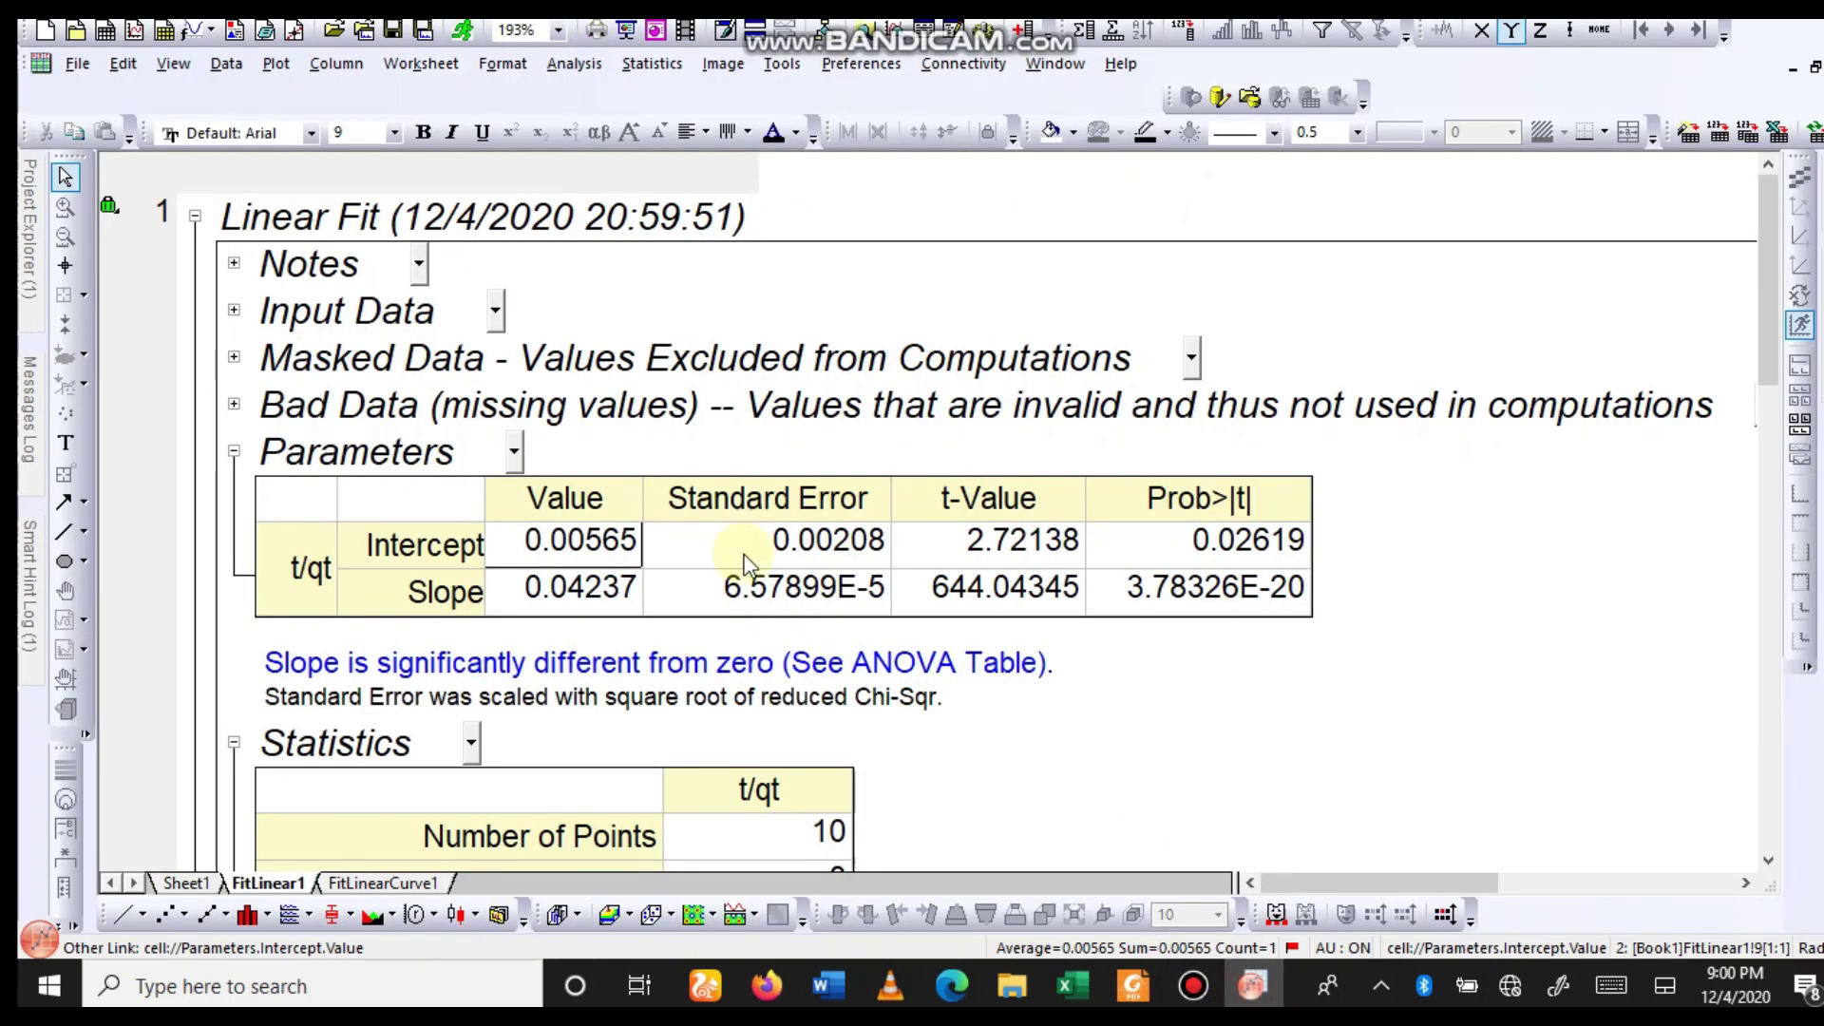
{"action": "right_click", "coordinate": [582, 561]}
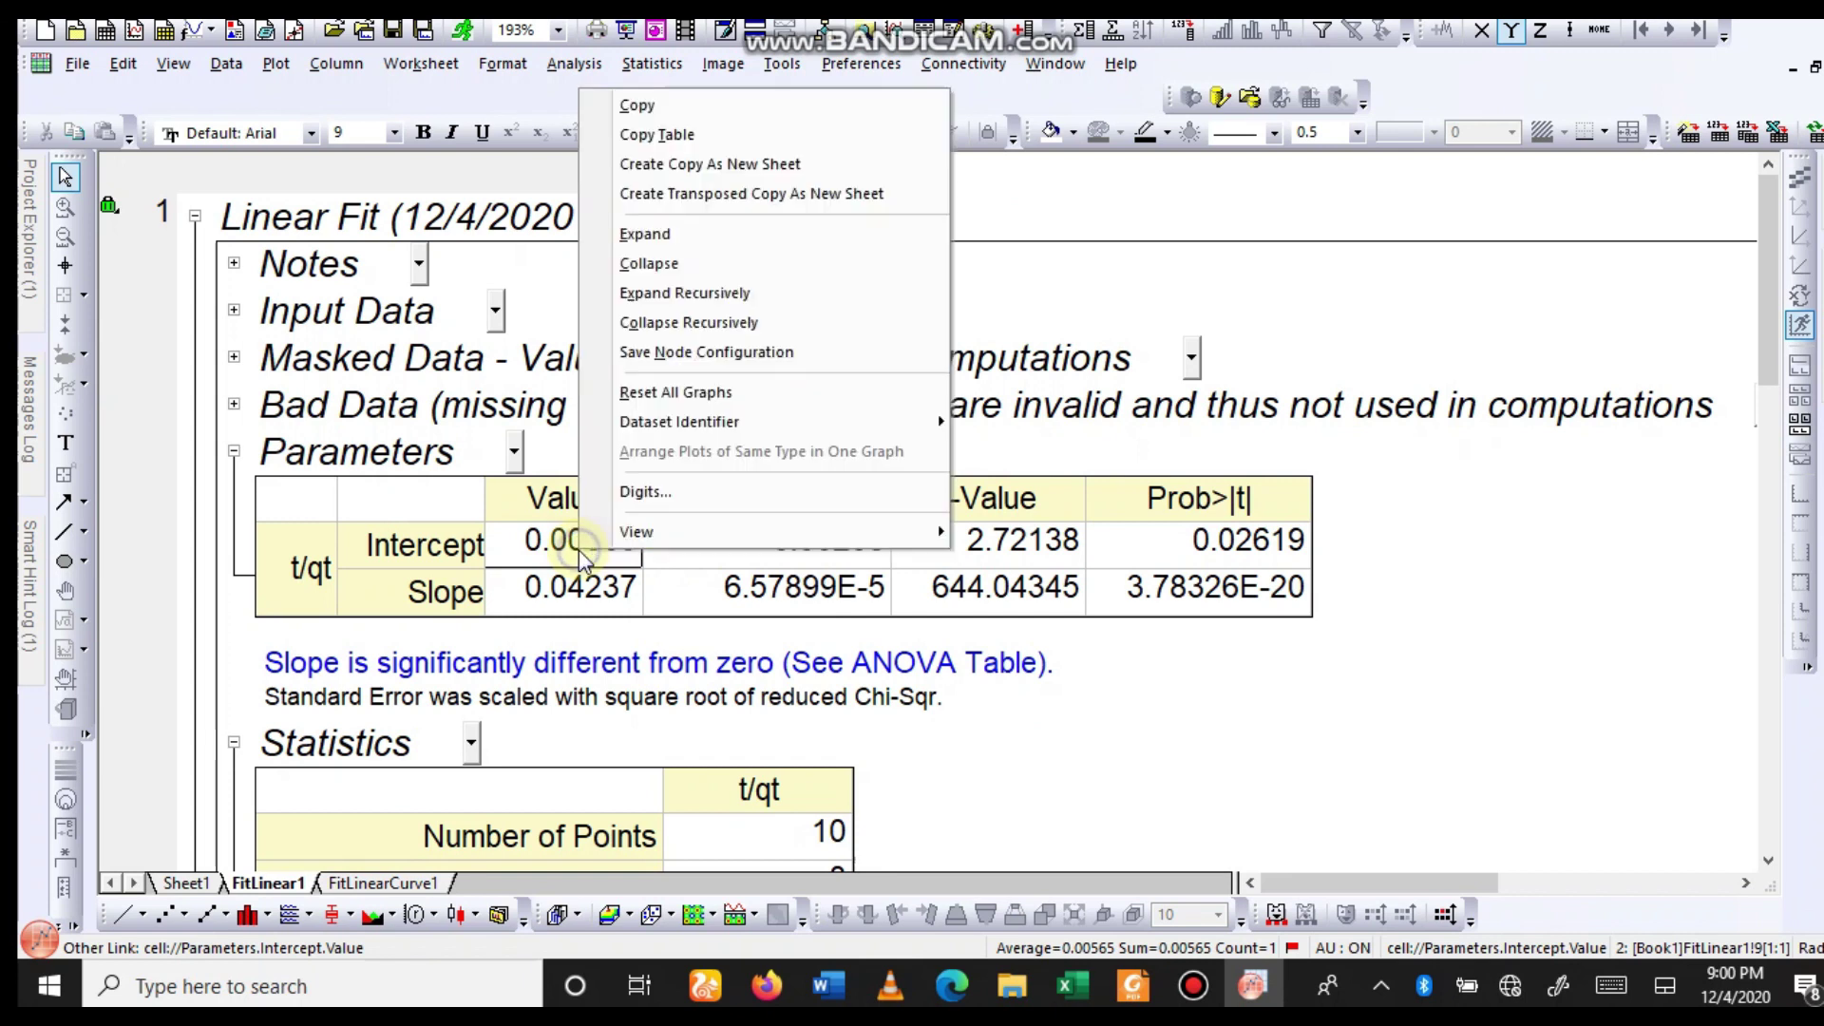
{"action": "left_click", "coordinate": [645, 107]}
{"action": "mouse_move", "coordinate": [1068, 999]}
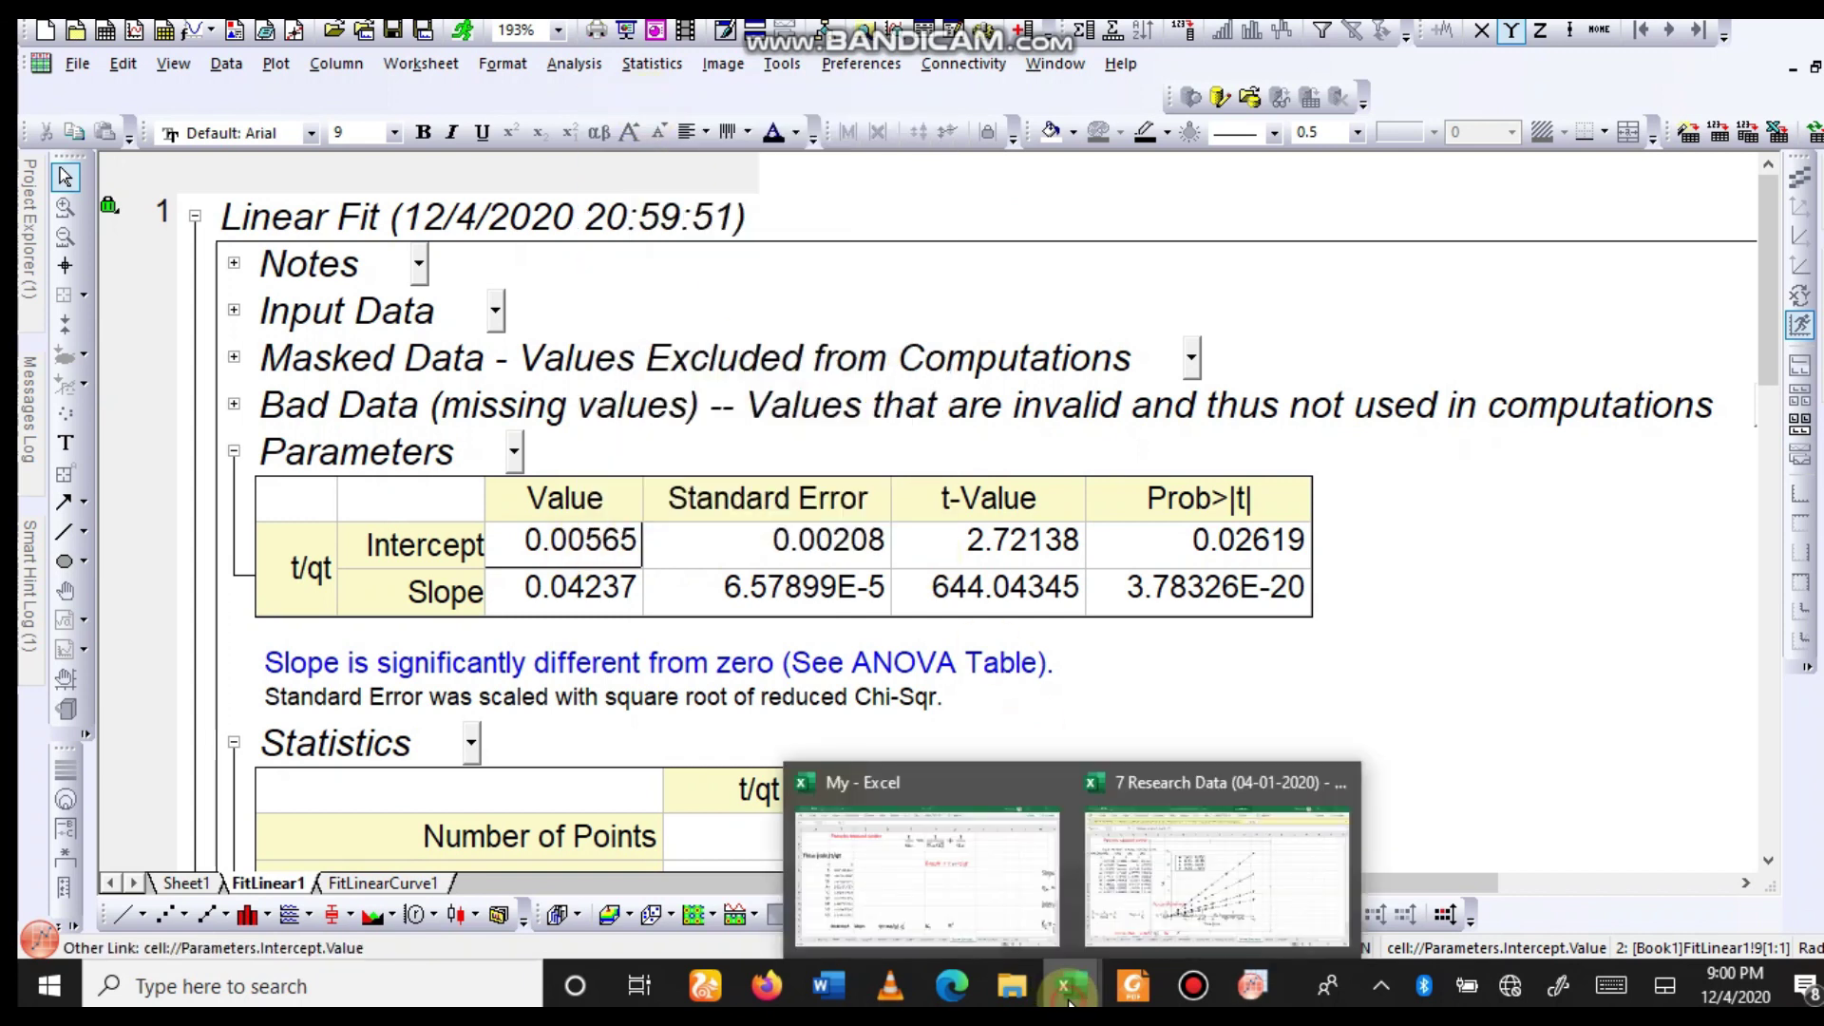
{"action": "left_click", "coordinate": [937, 855]}
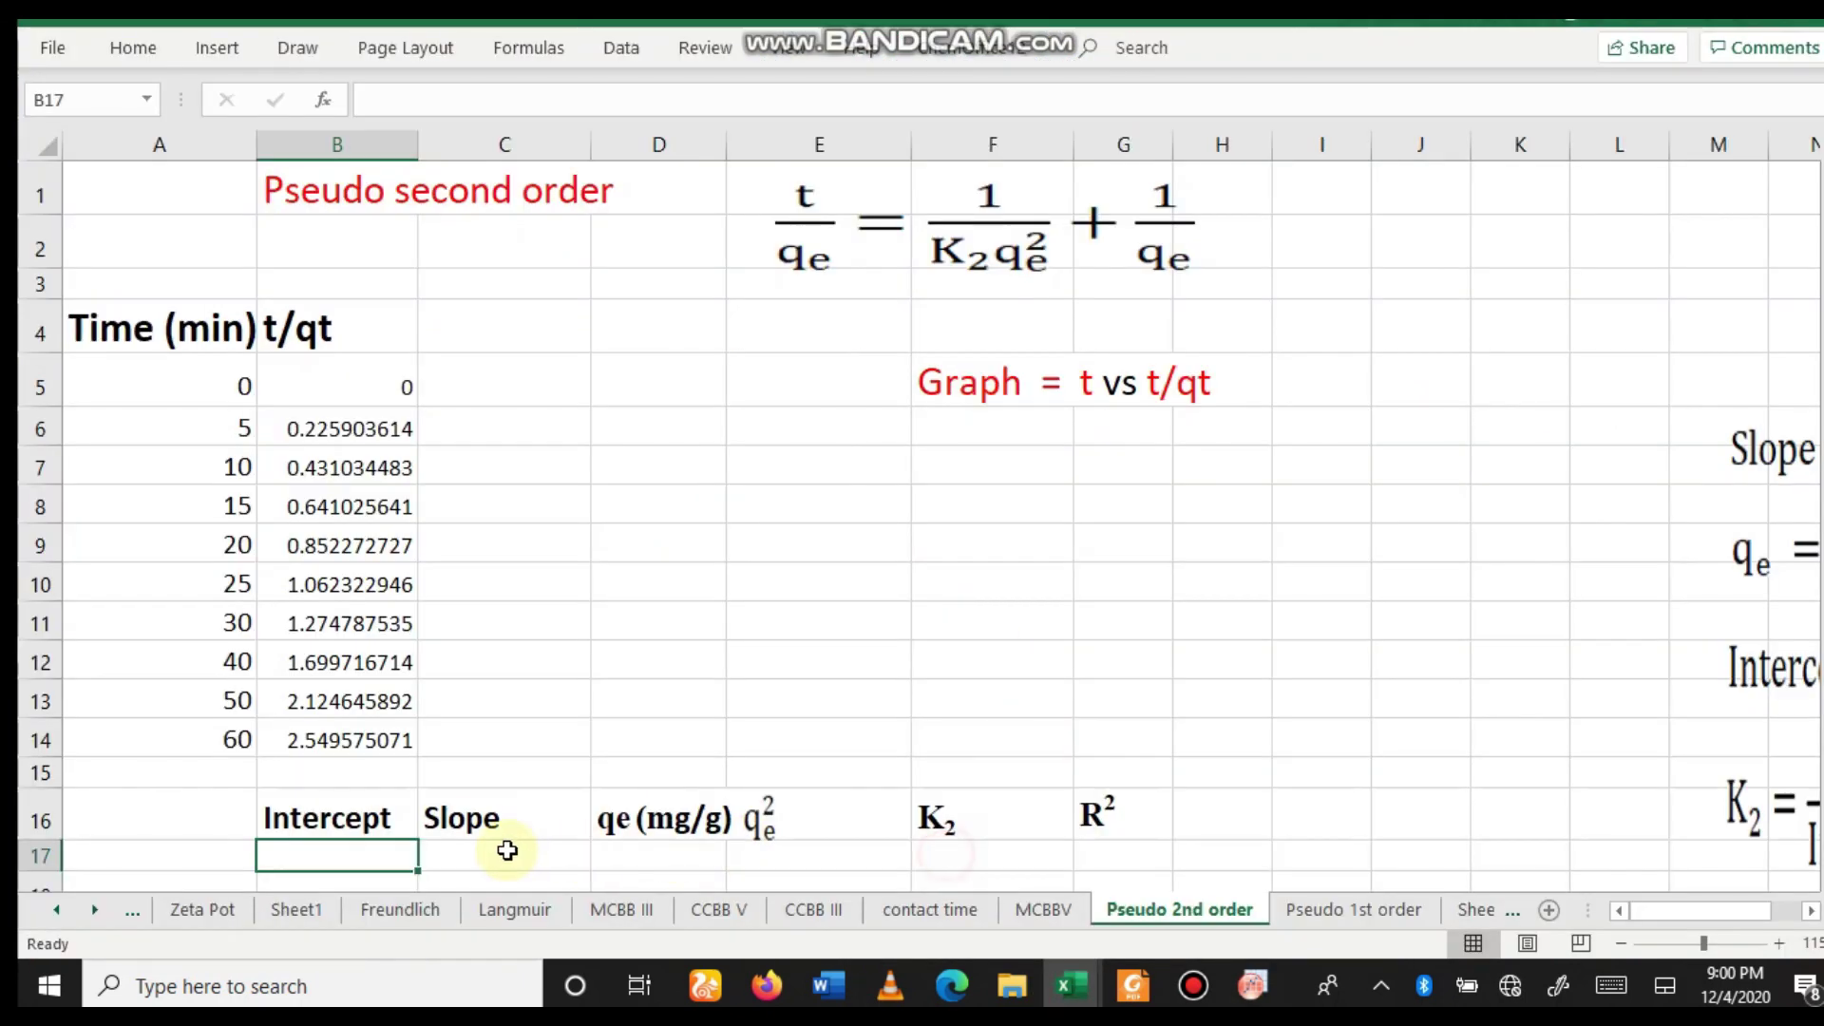
{"action": "right_click", "coordinate": [353, 852]}
{"action": "left_click", "coordinate": [424, 244]}
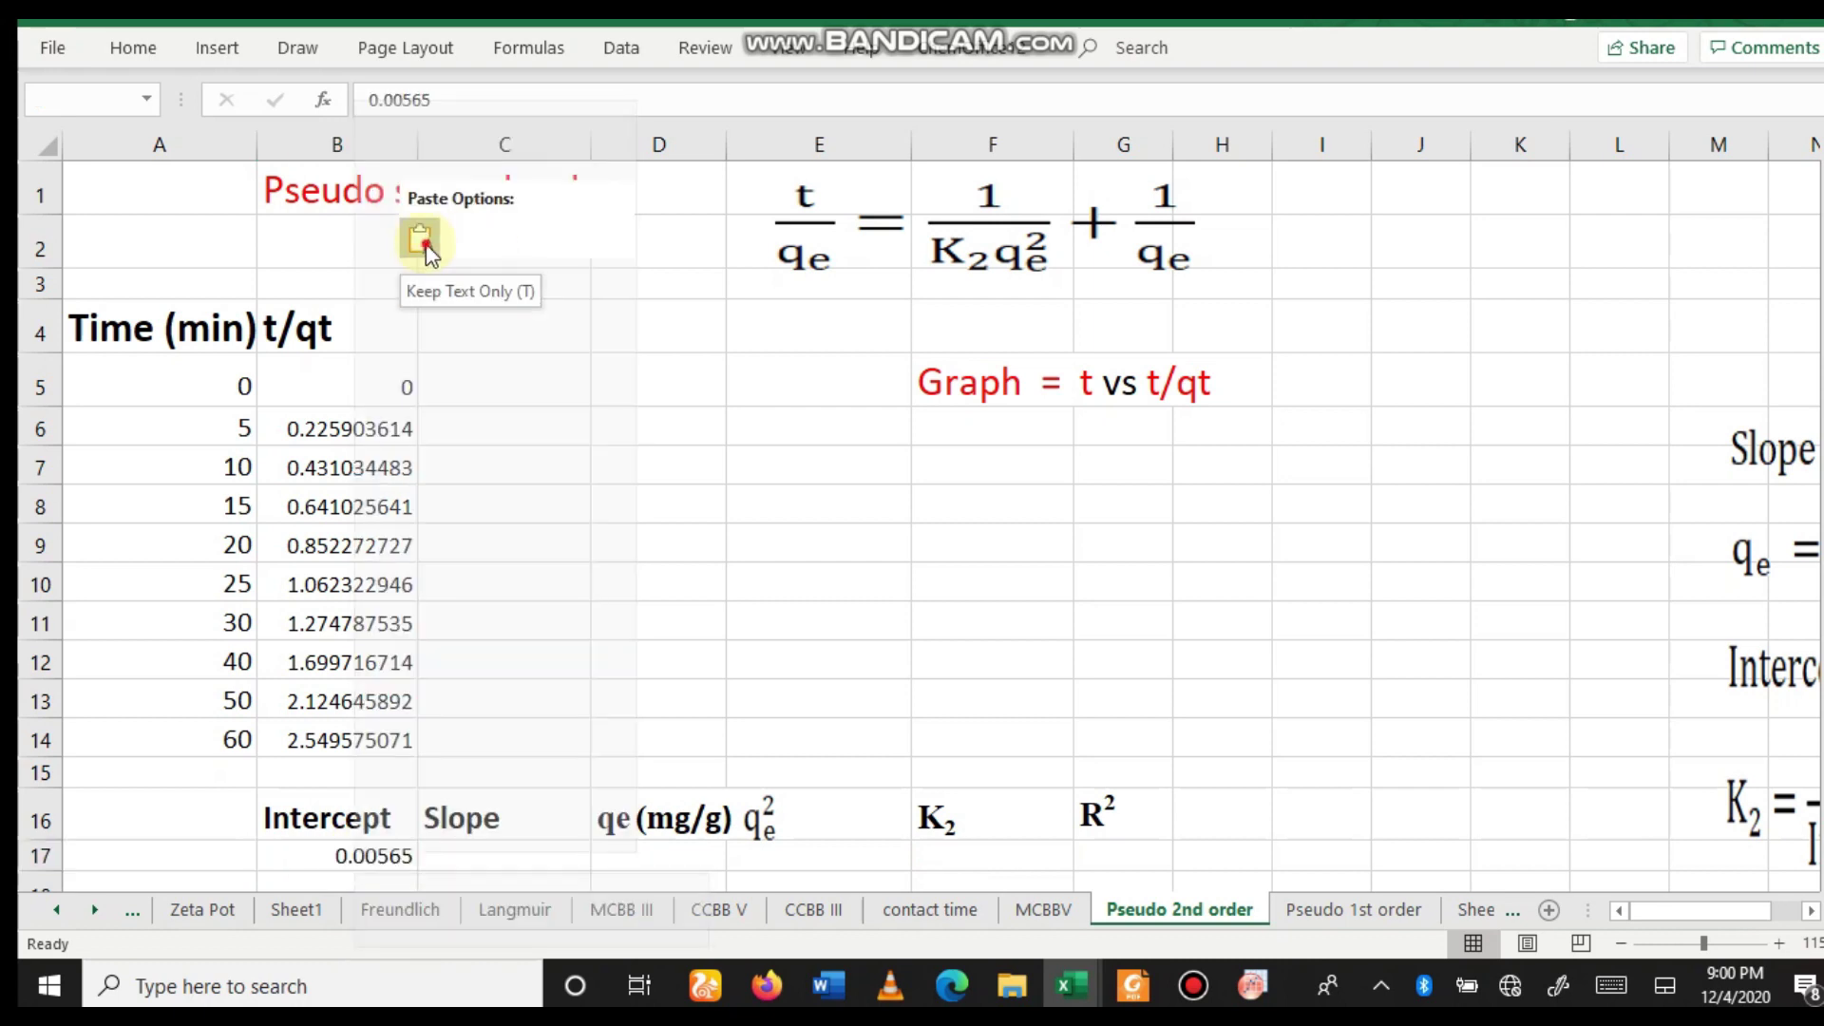
{"action": "left_click", "coordinate": [646, 582]}
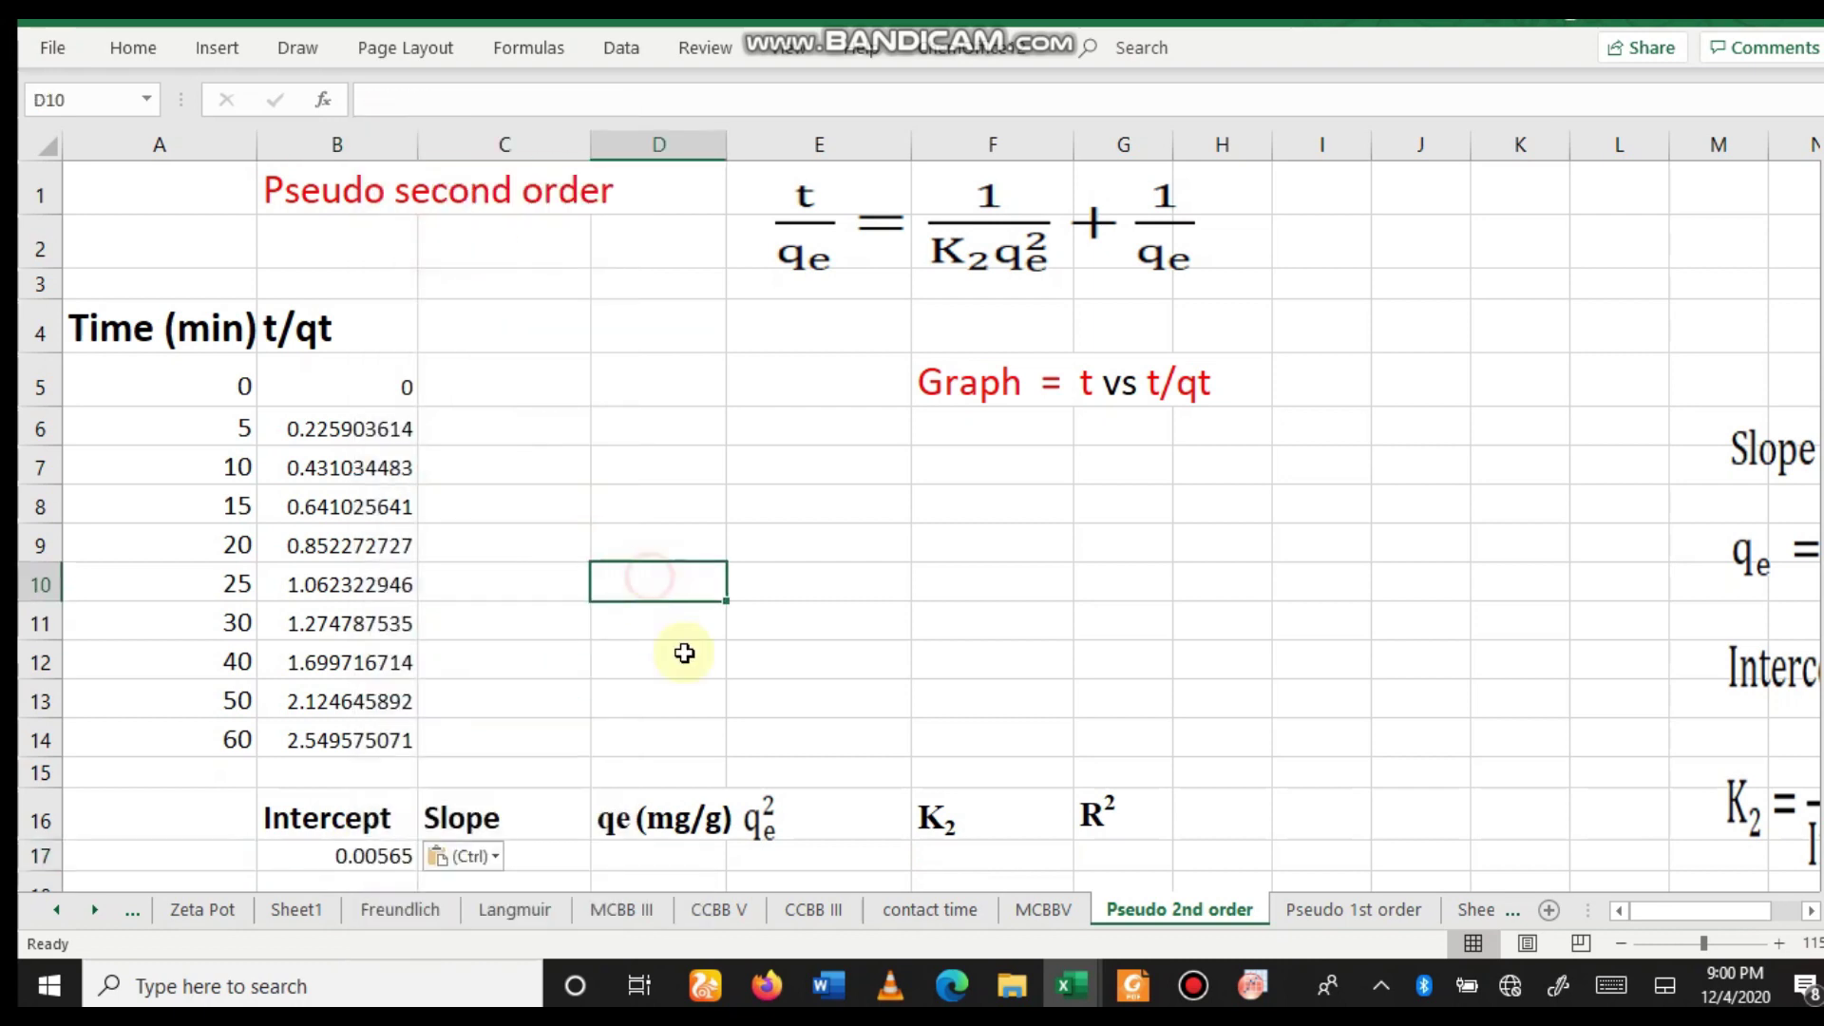
Copy the slope value 0.04237 from Origin's fit report and paste it as text only into C17 in Excel.
{"action": "left_click", "coordinate": [557, 862]}
{"action": "left_click", "coordinate": [1252, 986]}
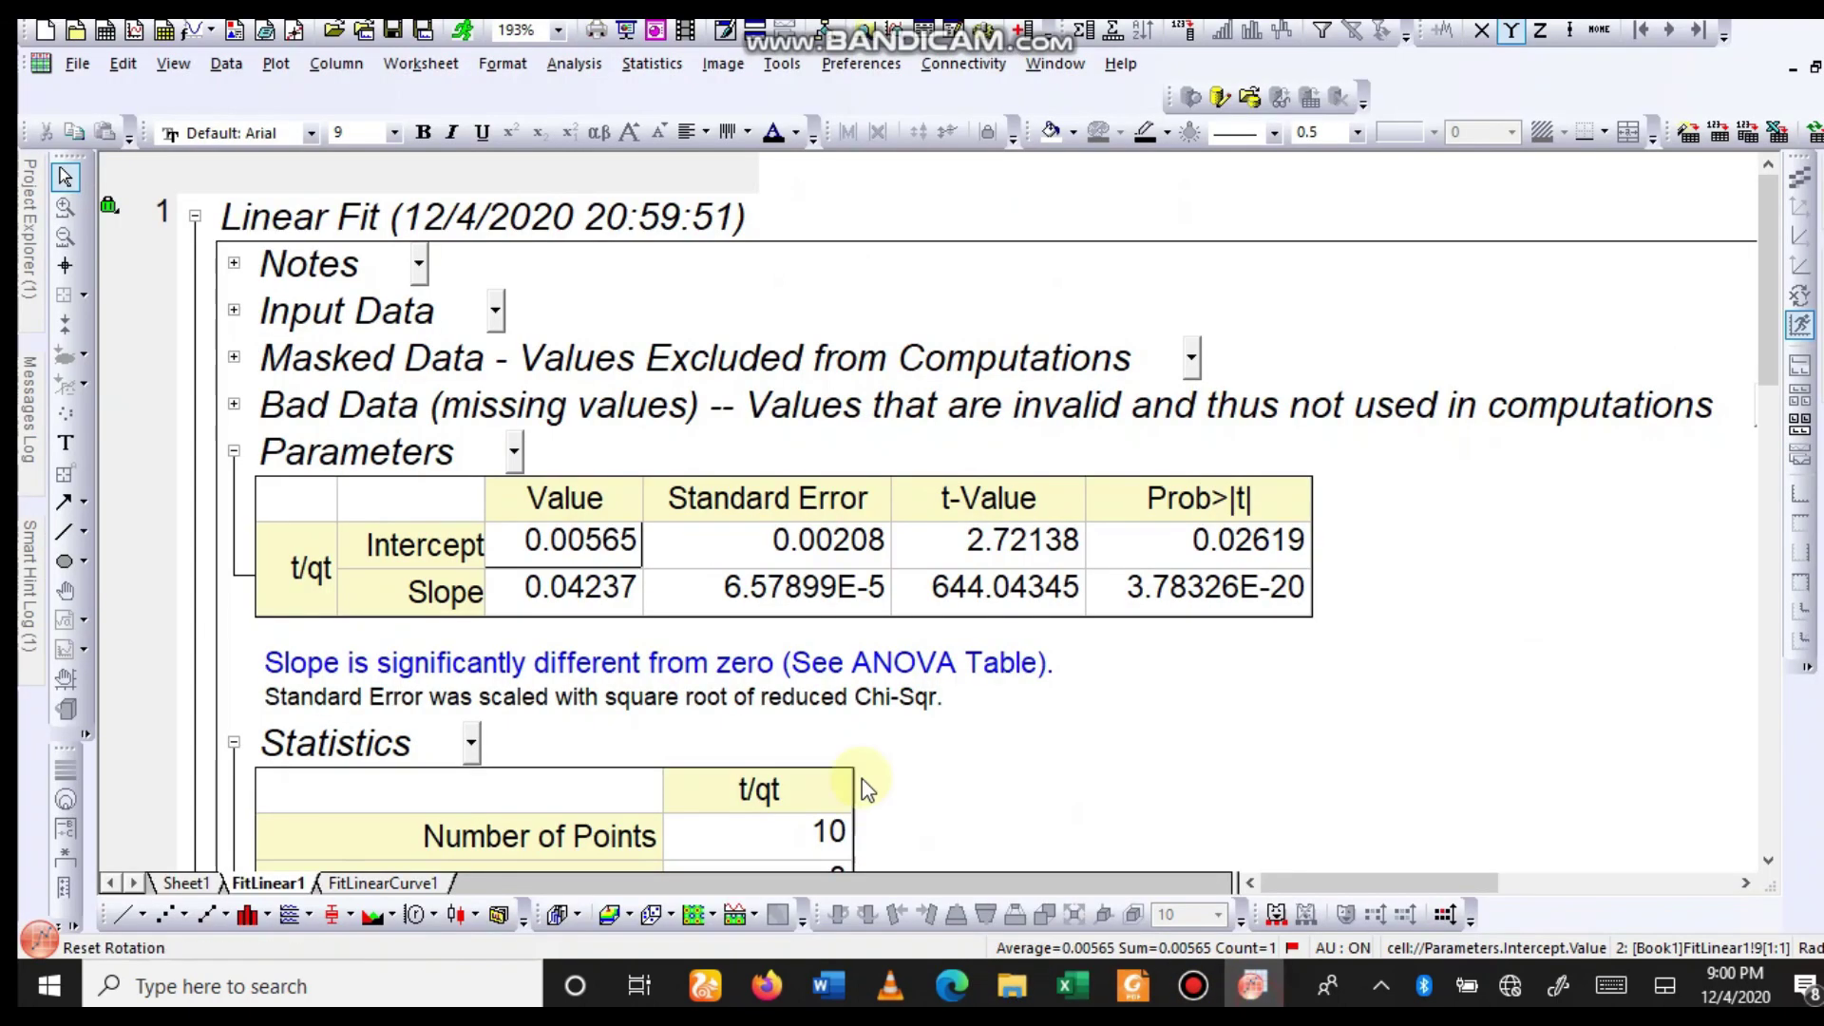
{"action": "right_click", "coordinate": [568, 583]}
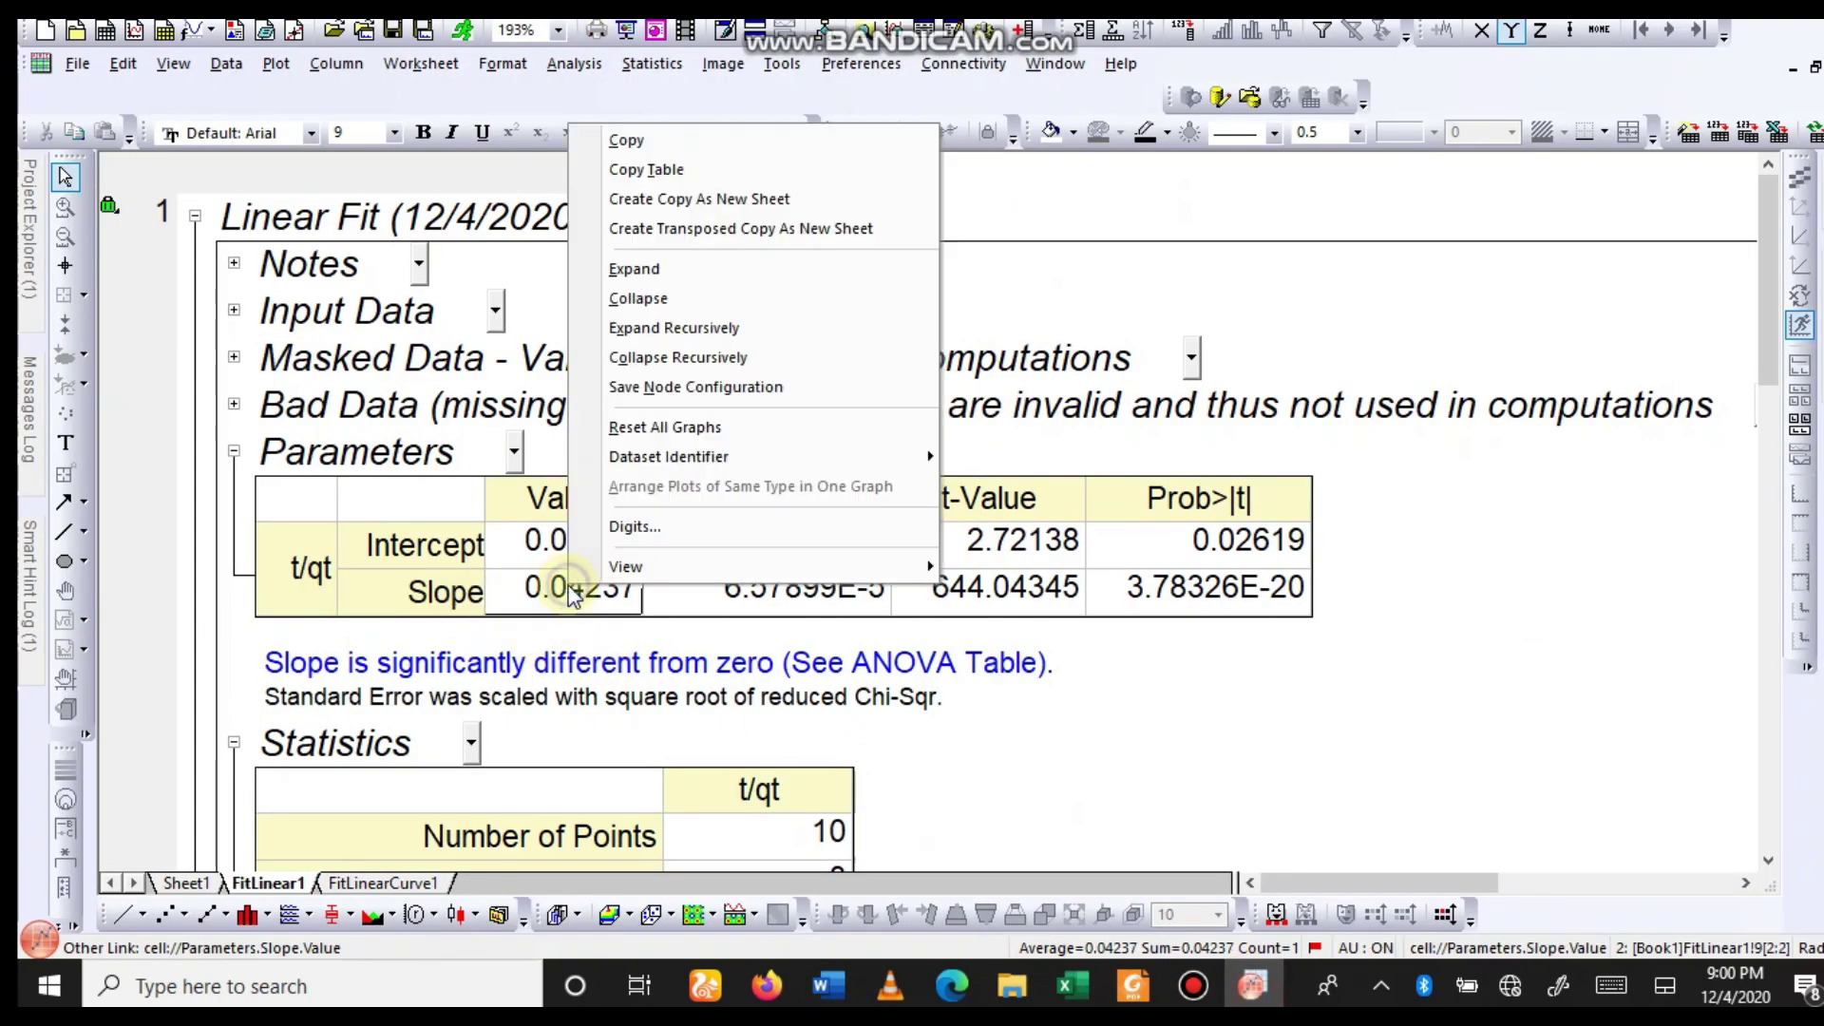
{"action": "left_click", "coordinate": [626, 140]}
{"action": "mouse_move", "coordinate": [1065, 986]}
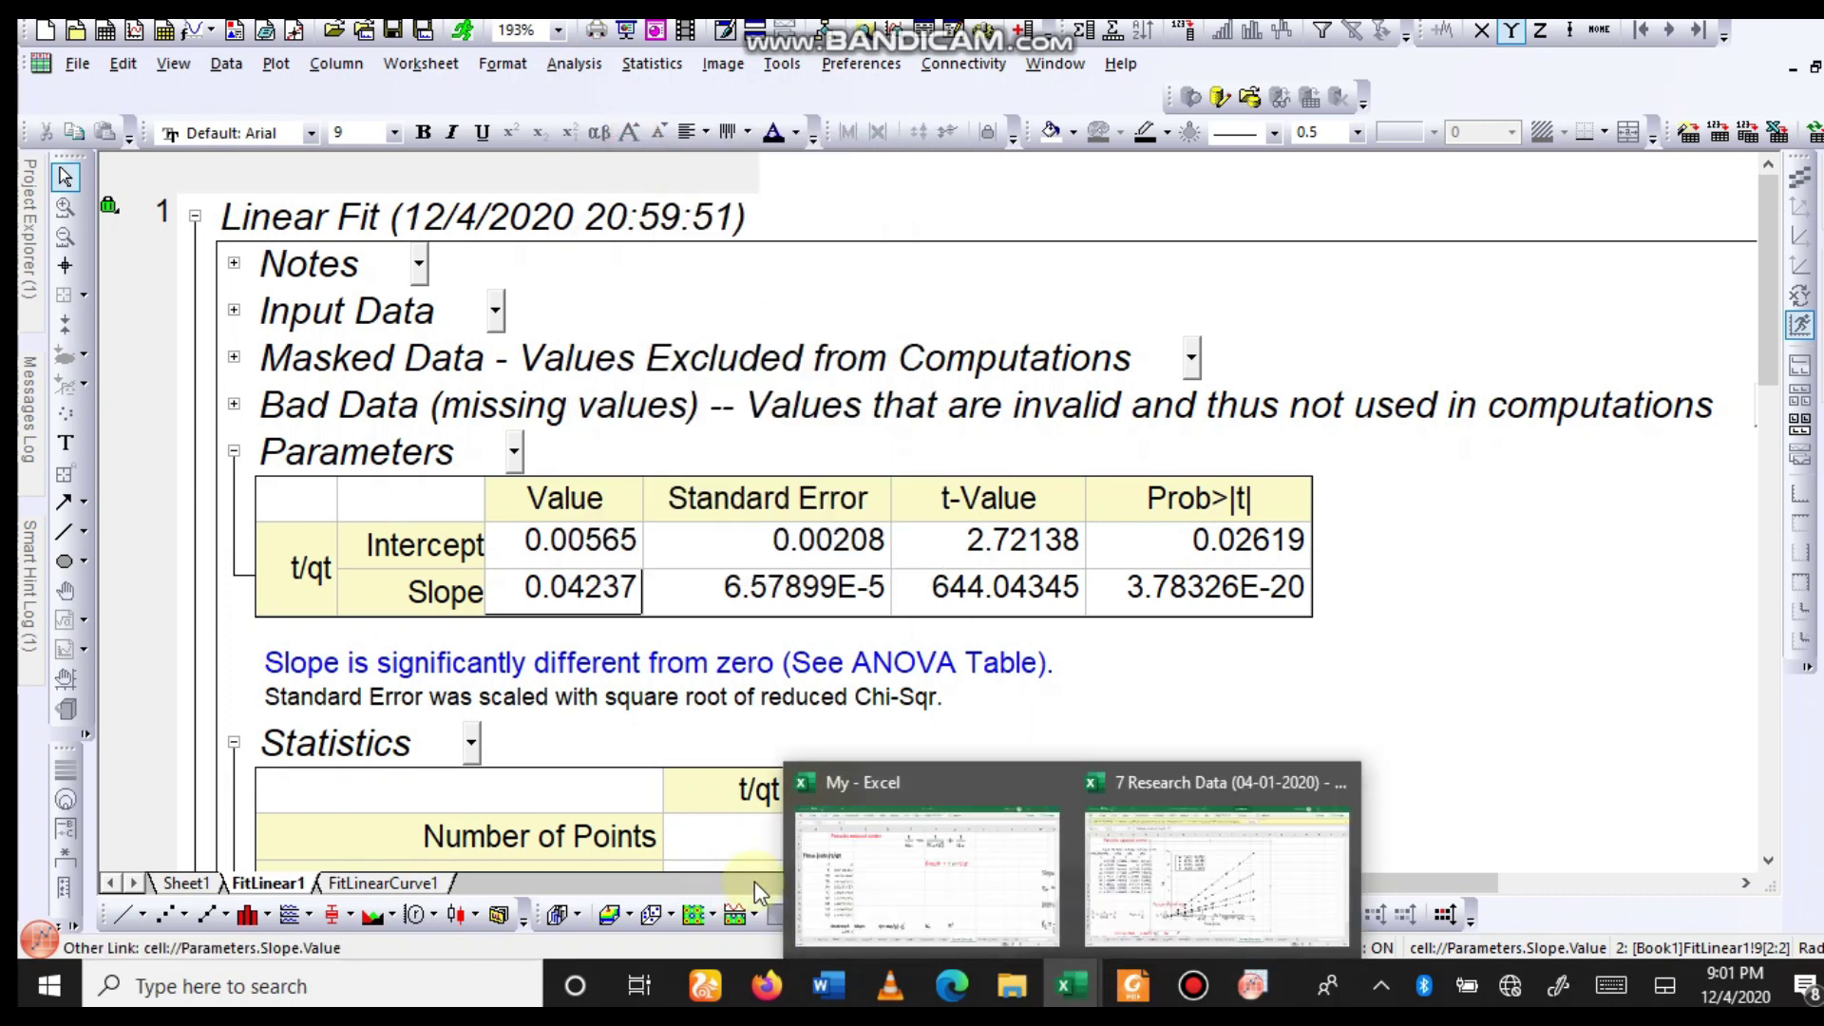
{"action": "left_click", "coordinate": [985, 835]}
{"action": "right_click", "coordinate": [515, 855]}
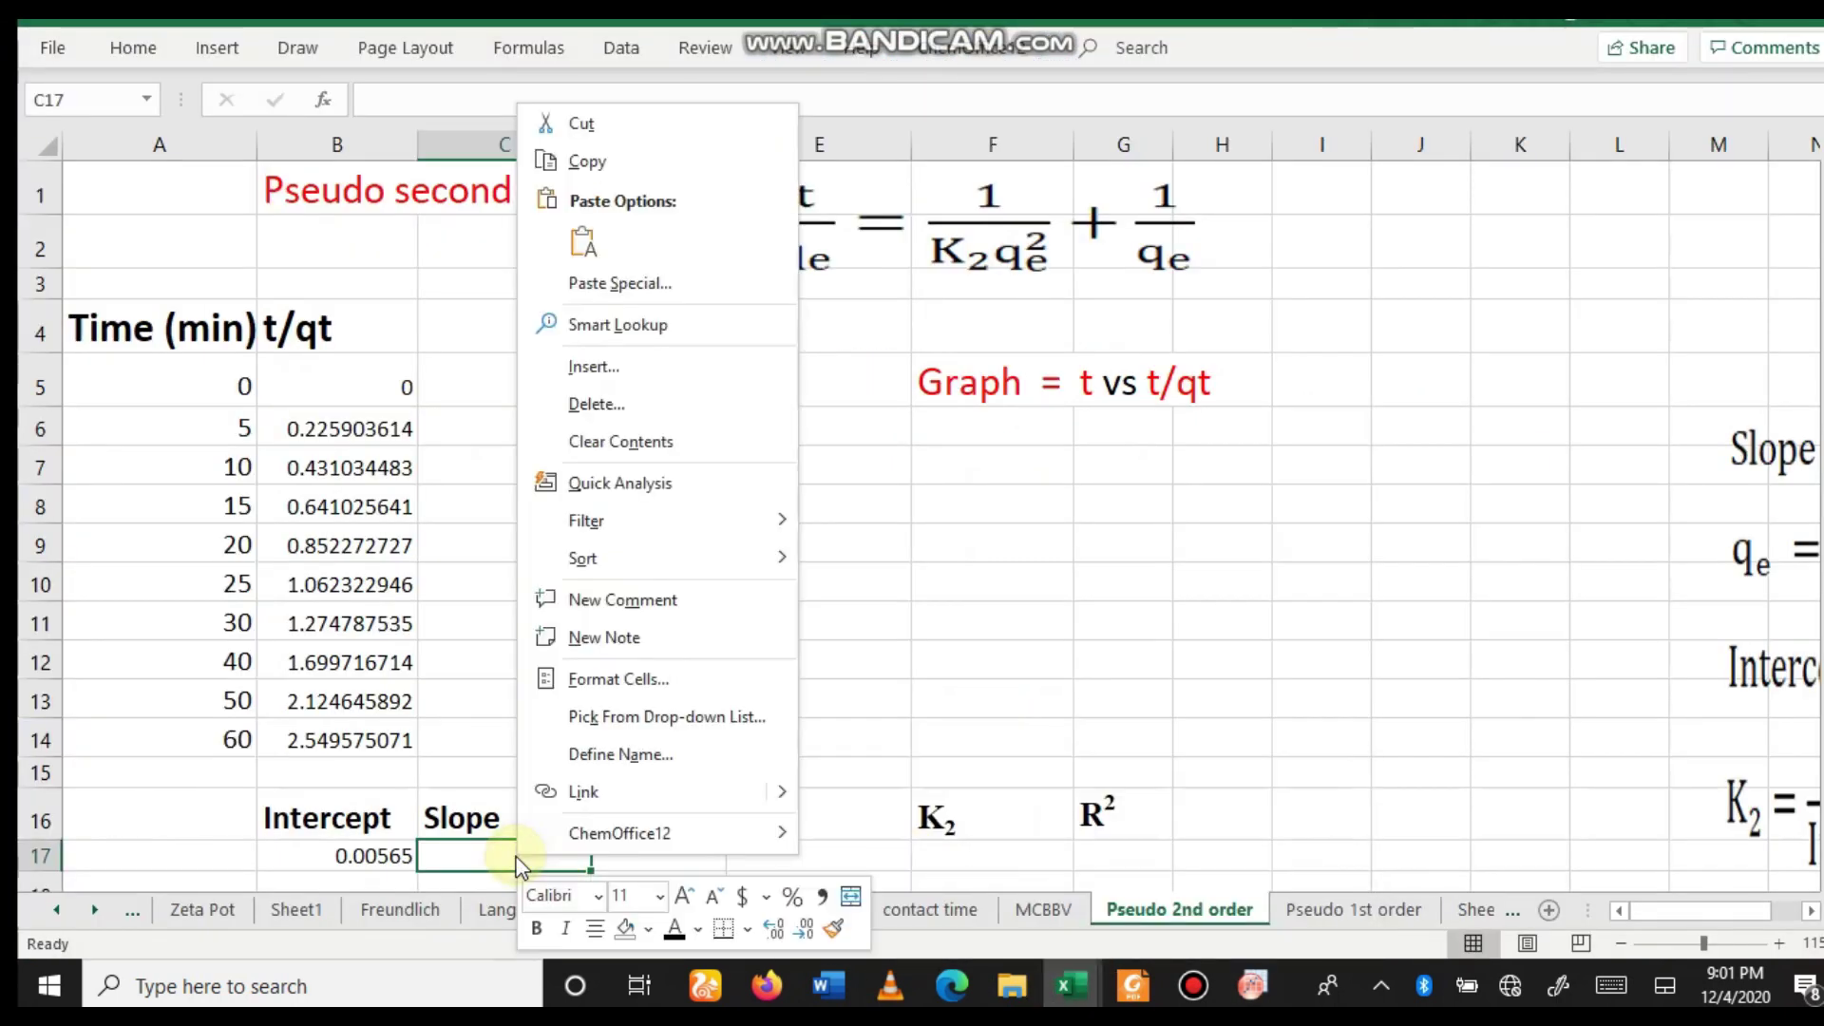
{"action": "left_click", "coordinate": [577, 252]}
{"action": "left_click", "coordinate": [676, 513]}
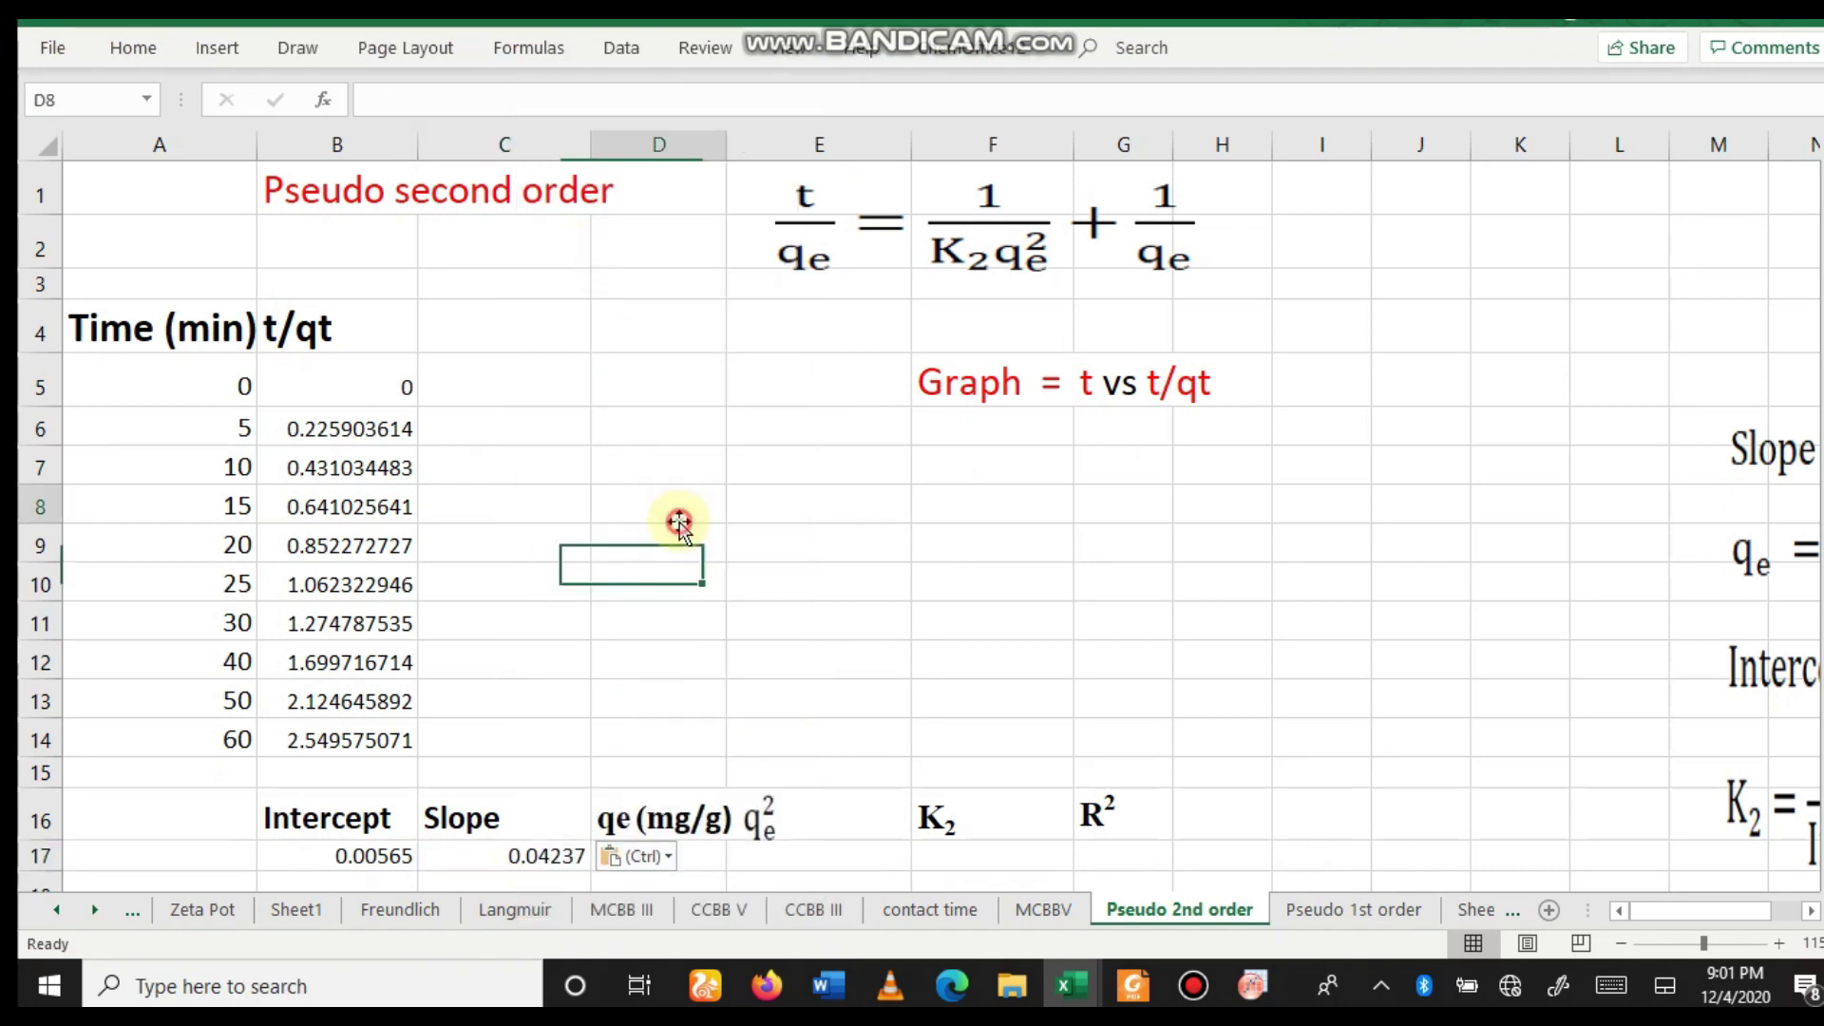
{"action": "scroll", "coordinate": [770, 675], "scroll_direction": "down", "scroll_amount": 1}
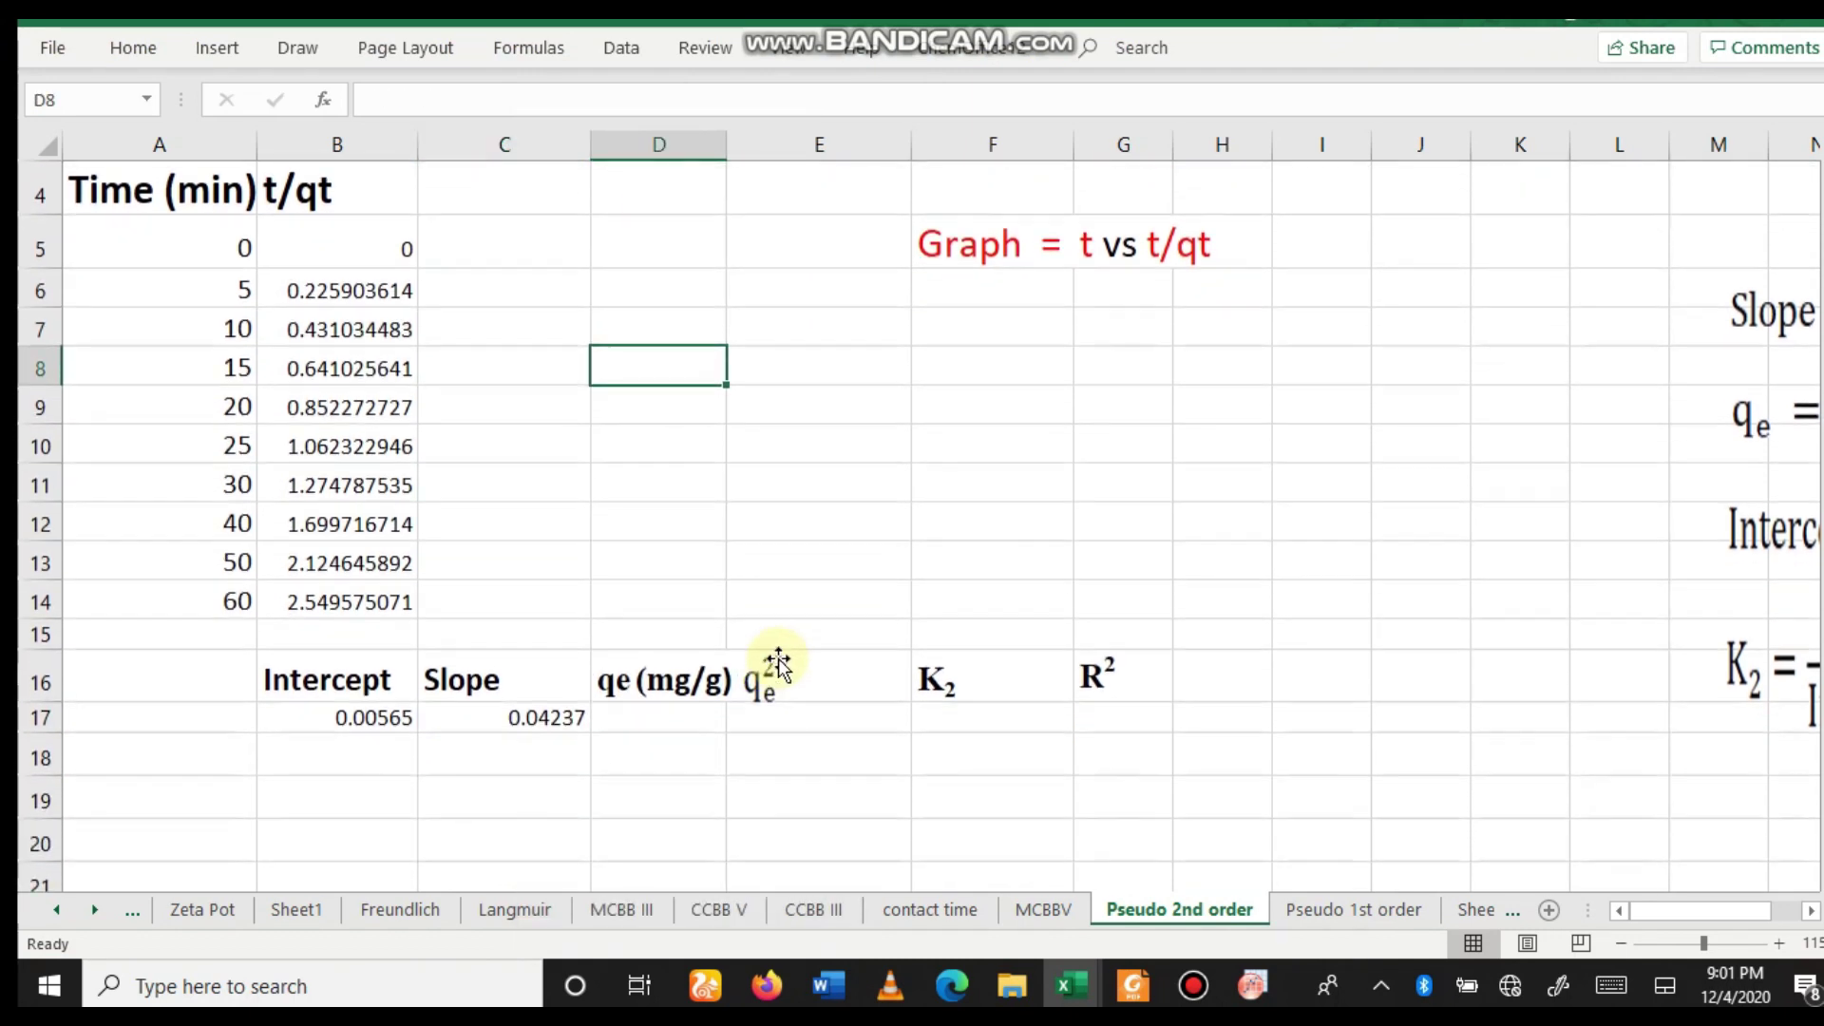
{"action": "scroll", "coordinate": [665, 731], "scroll_direction": "up", "scroll_amount": 1}
{"action": "scroll", "coordinate": [696, 686], "scroll_direction": "up", "scroll_amount": 1}
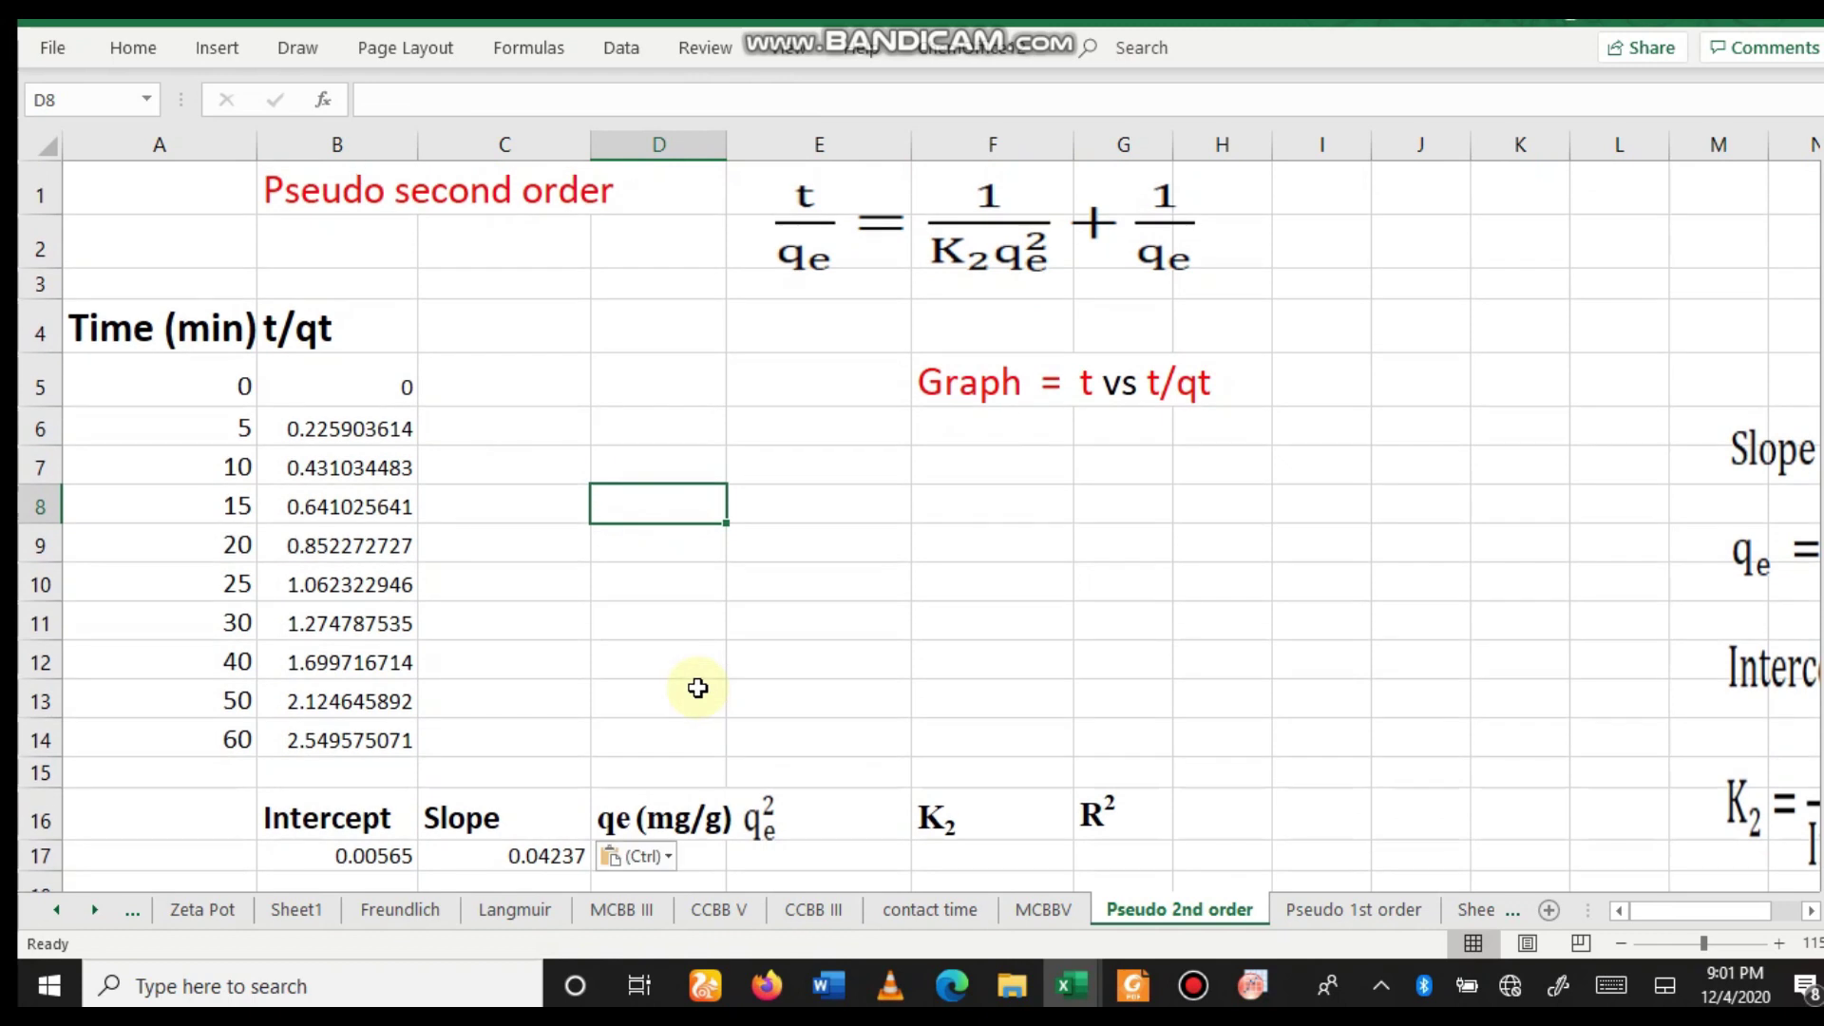
{"action": "scroll", "coordinate": [696, 684], "scroll_direction": "down", "scroll_amount": 1}
{"action": "left_click", "coordinate": [635, 708]}
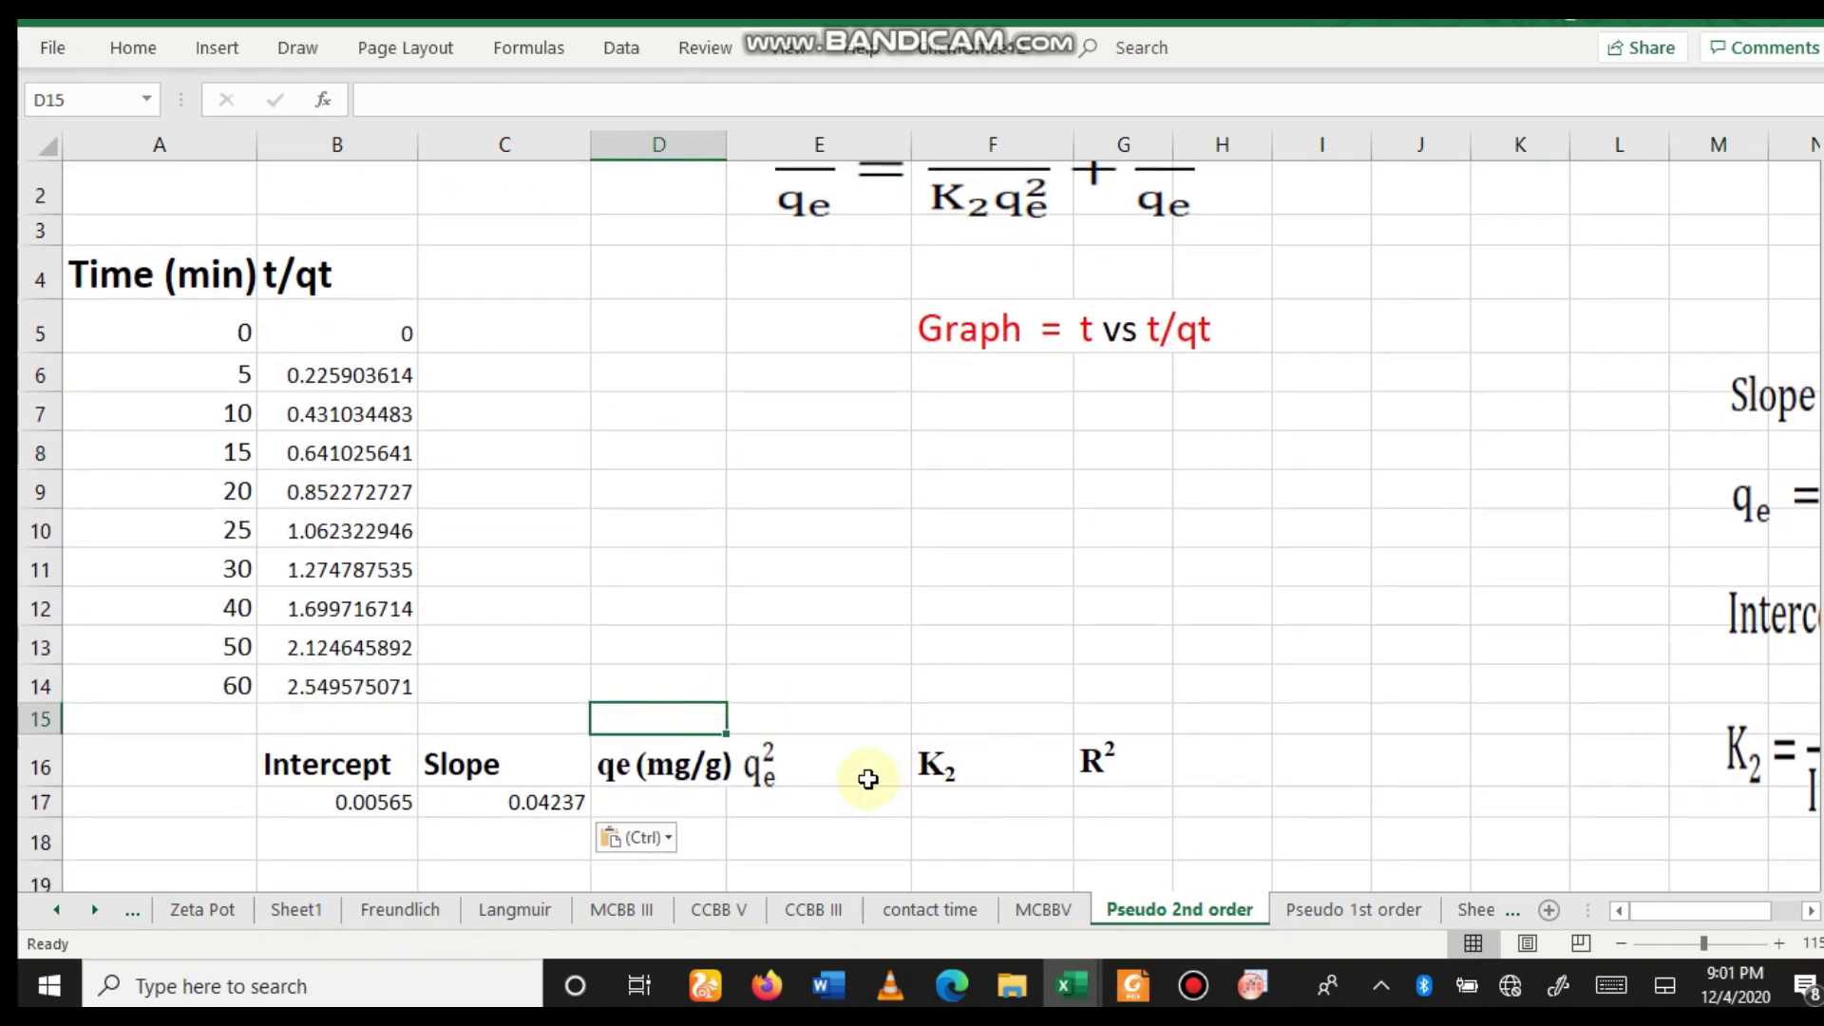
{"action": "left_click", "coordinate": [932, 852]}
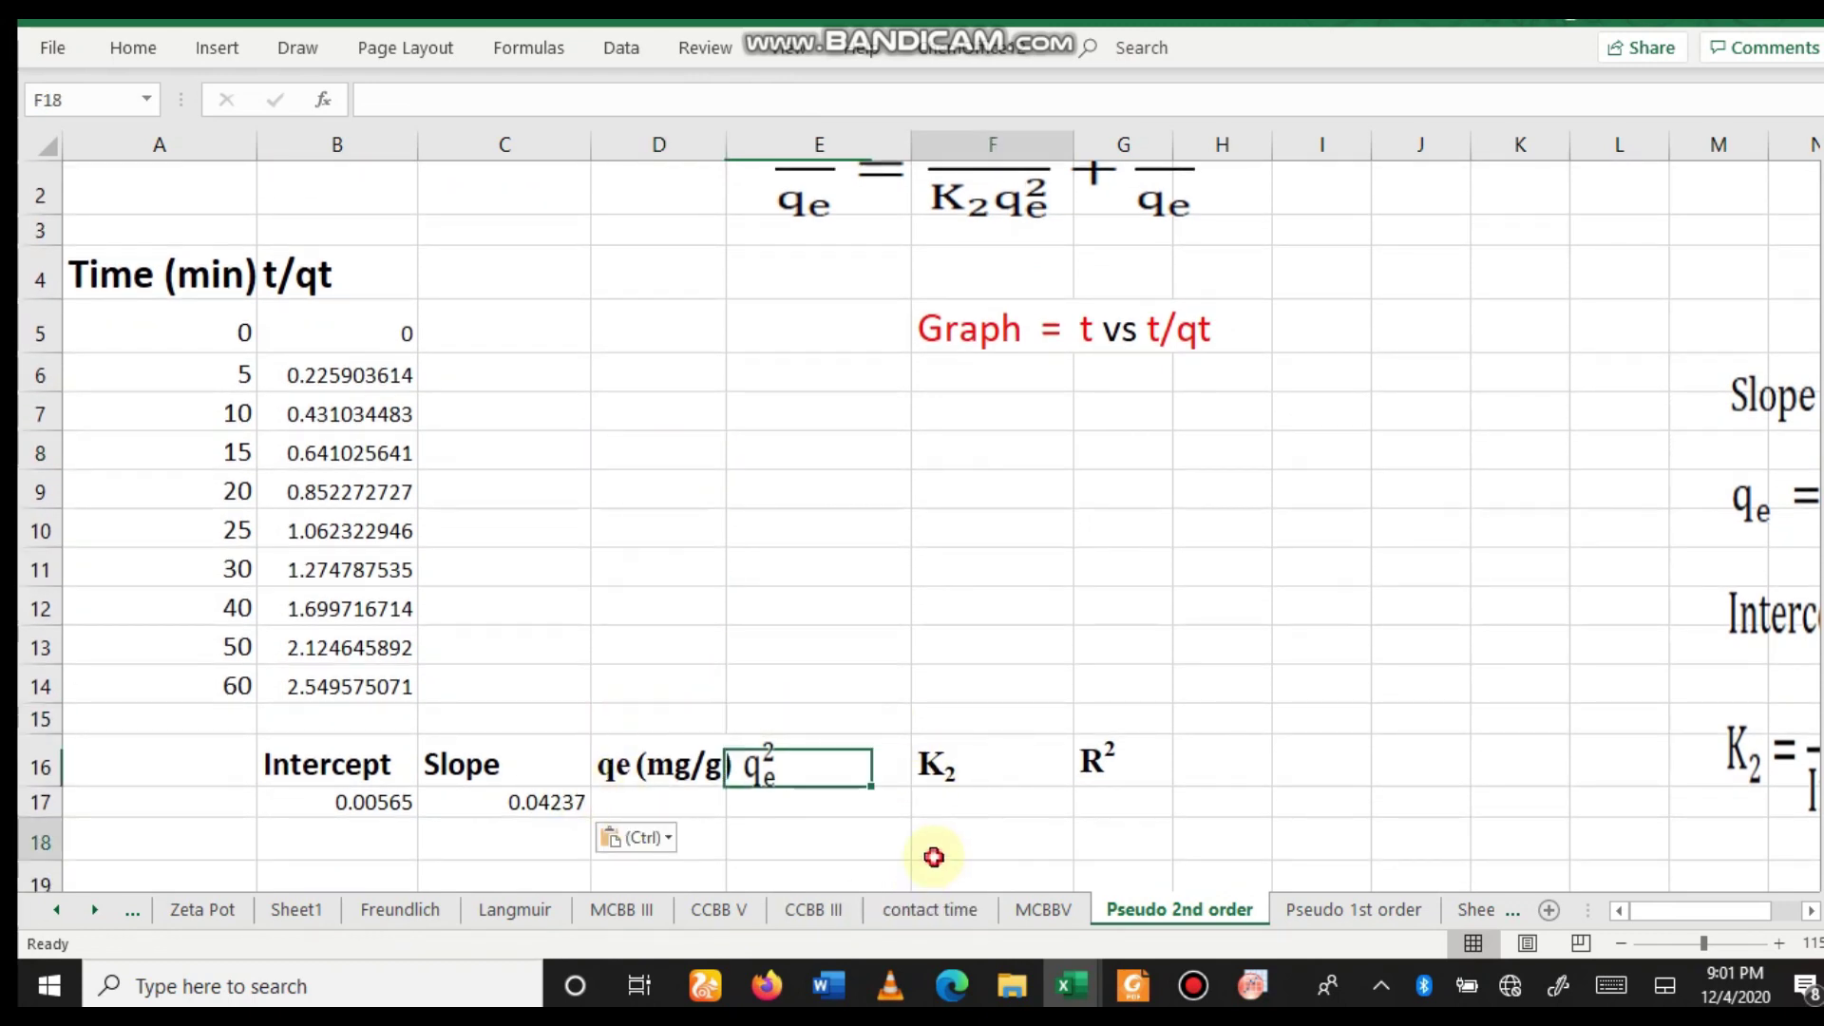
Move the Slope = 1/qe and qe = 1/Slope equation pictures side by side into the empty area above the Slope and qe headings.
{"action": "left_click", "coordinate": [1736, 399]}
{"action": "left_click_drag", "start_coordinate": [1736, 399], "coordinate": [535, 561]}
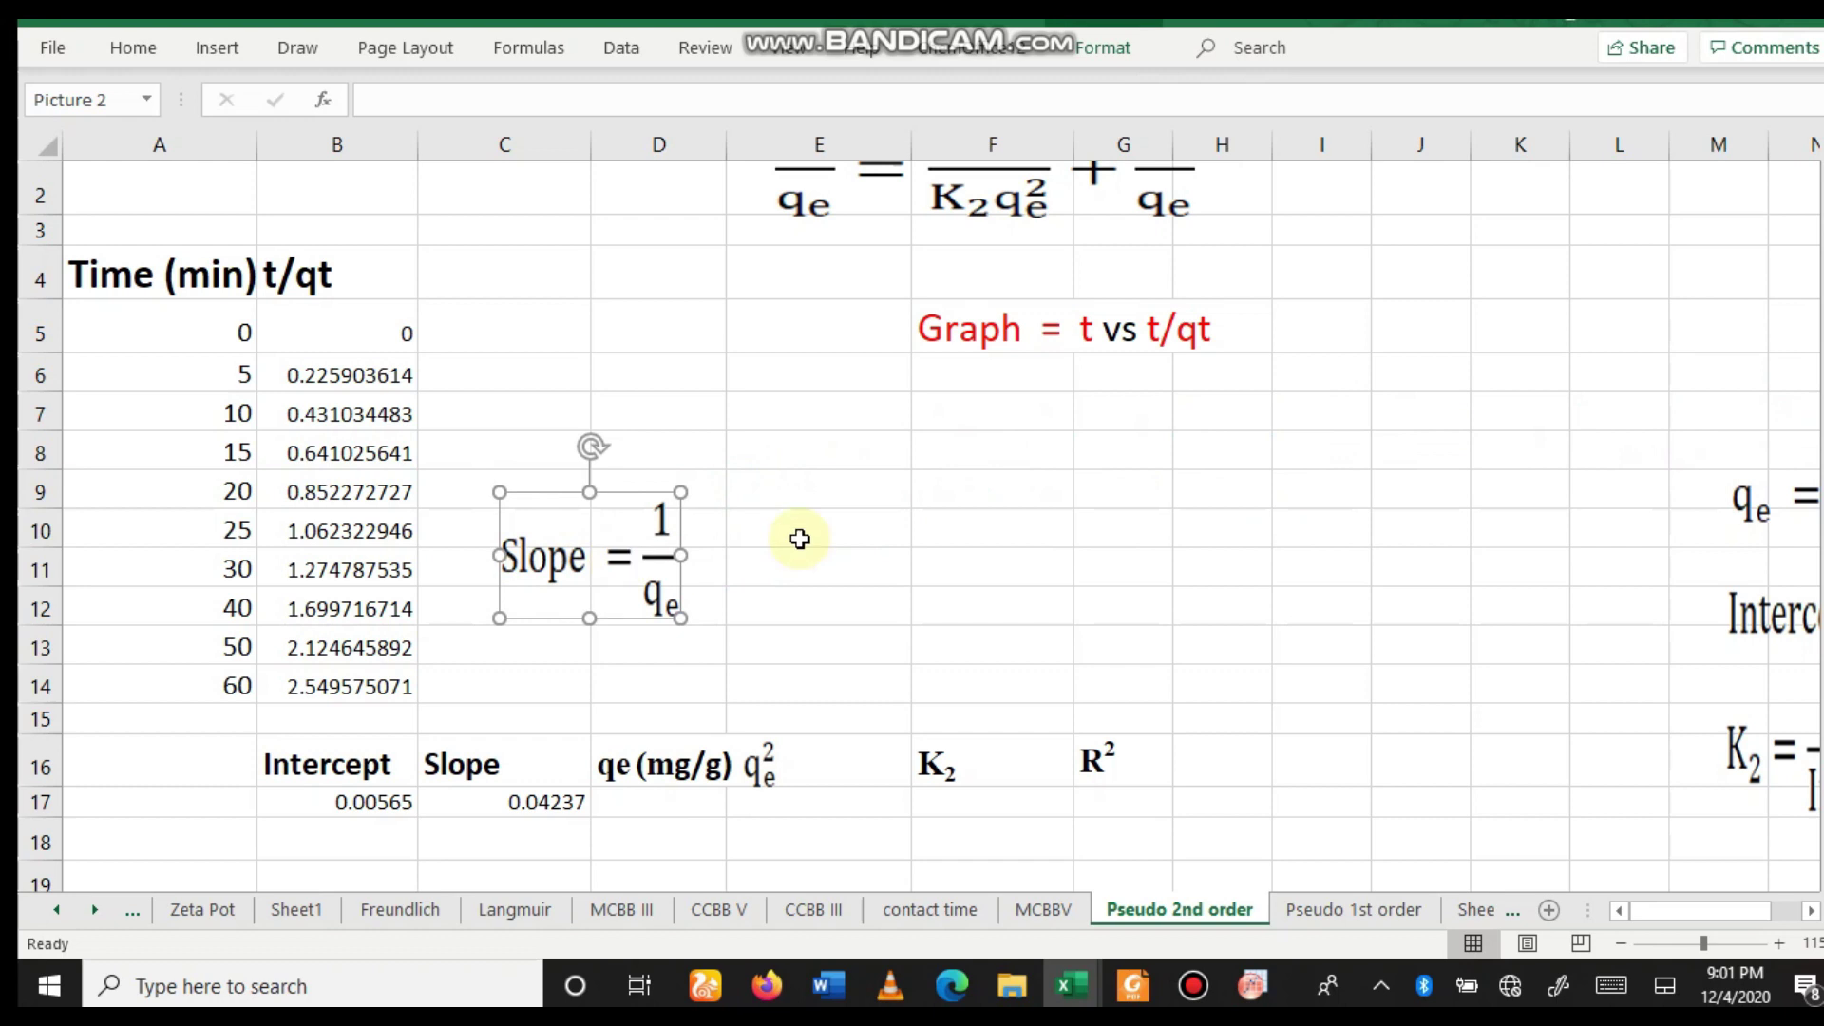
{"action": "left_click", "coordinate": [888, 529]}
{"action": "left_click_drag", "start_coordinate": [529, 570], "coordinate": [485, 570]}
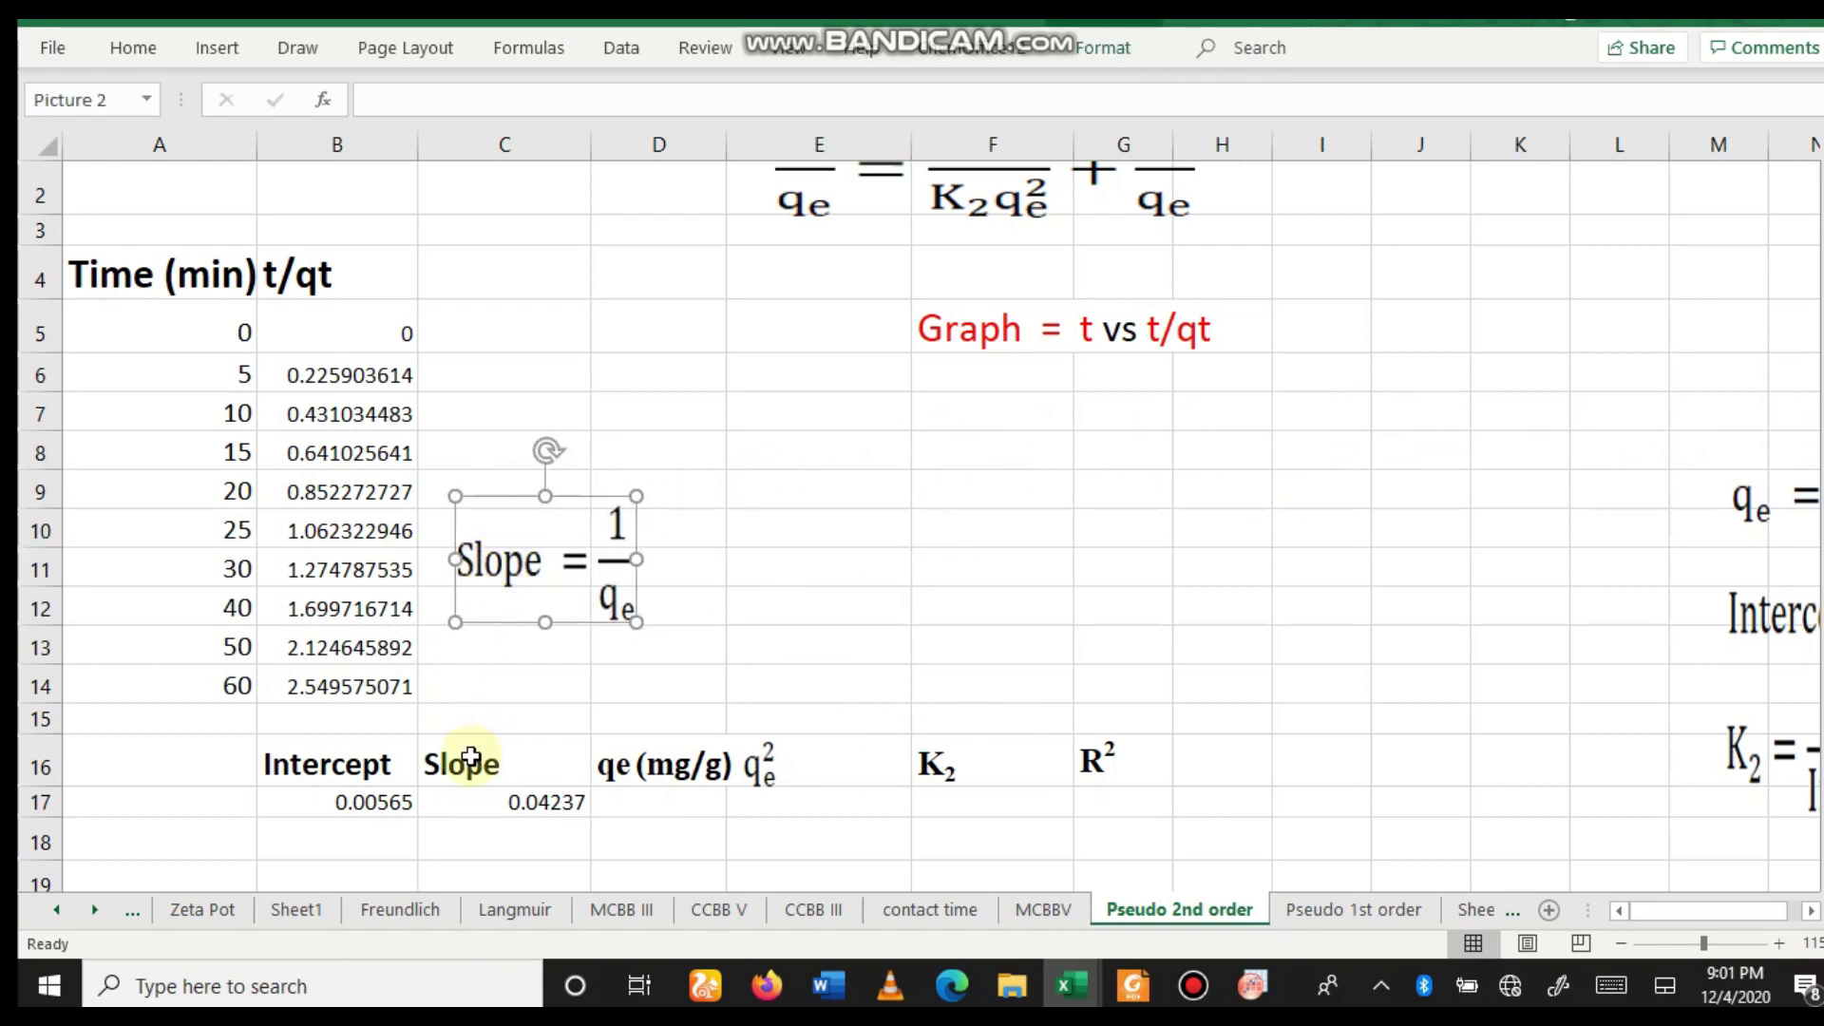
{"action": "left_click", "coordinate": [729, 606]}
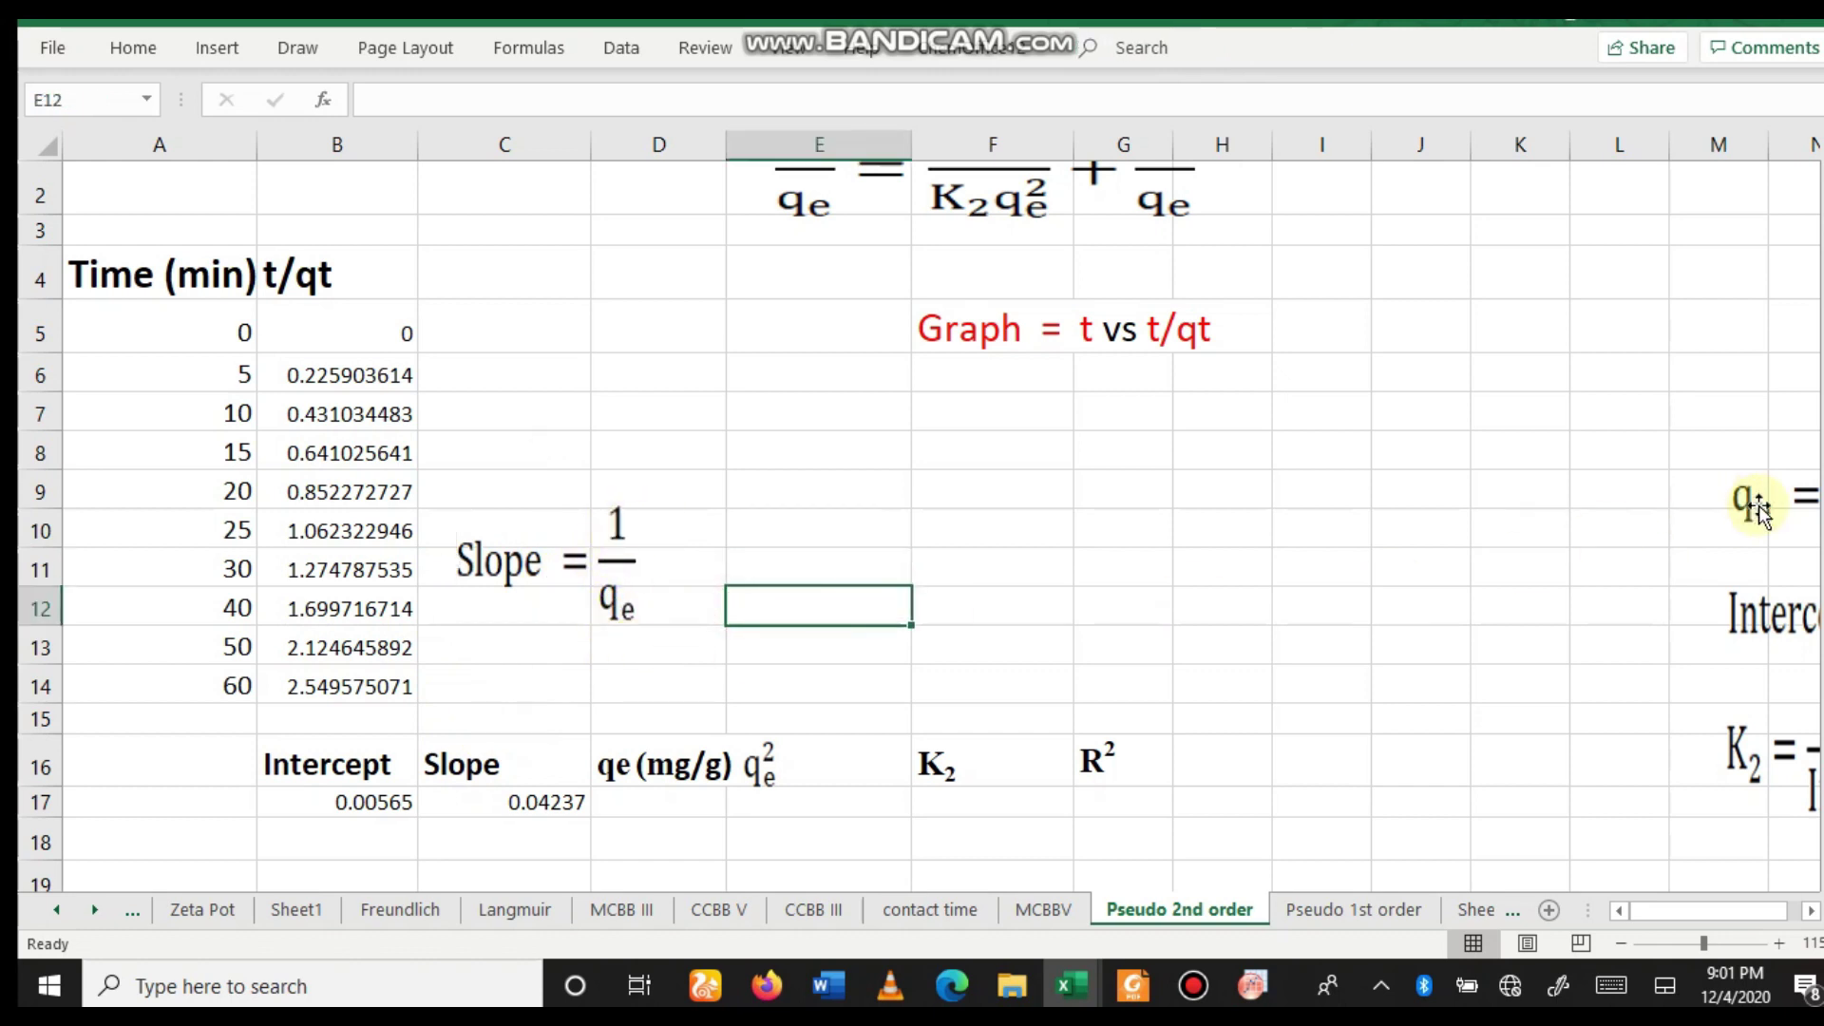
{"action": "left_click_drag", "start_coordinate": [1748, 503], "coordinate": [745, 553]}
{"action": "left_click", "coordinate": [1213, 528]}
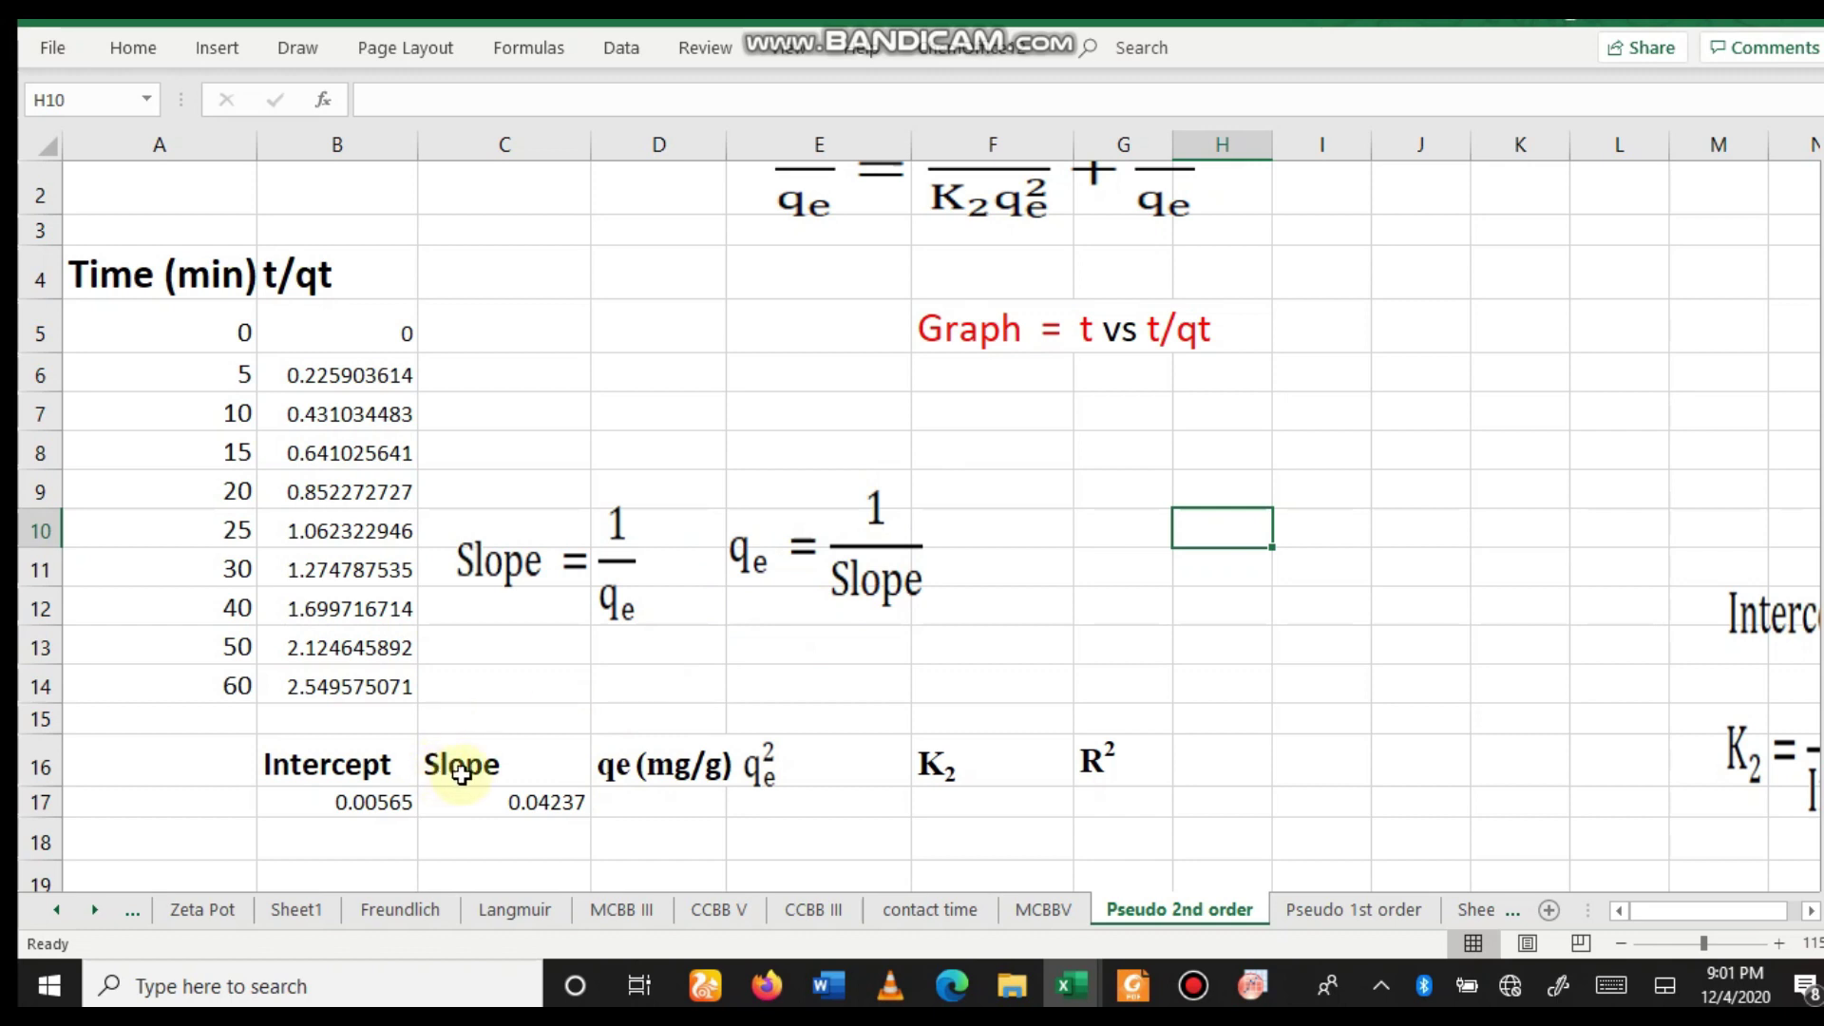
{"action": "left_click", "coordinate": [645, 804]}
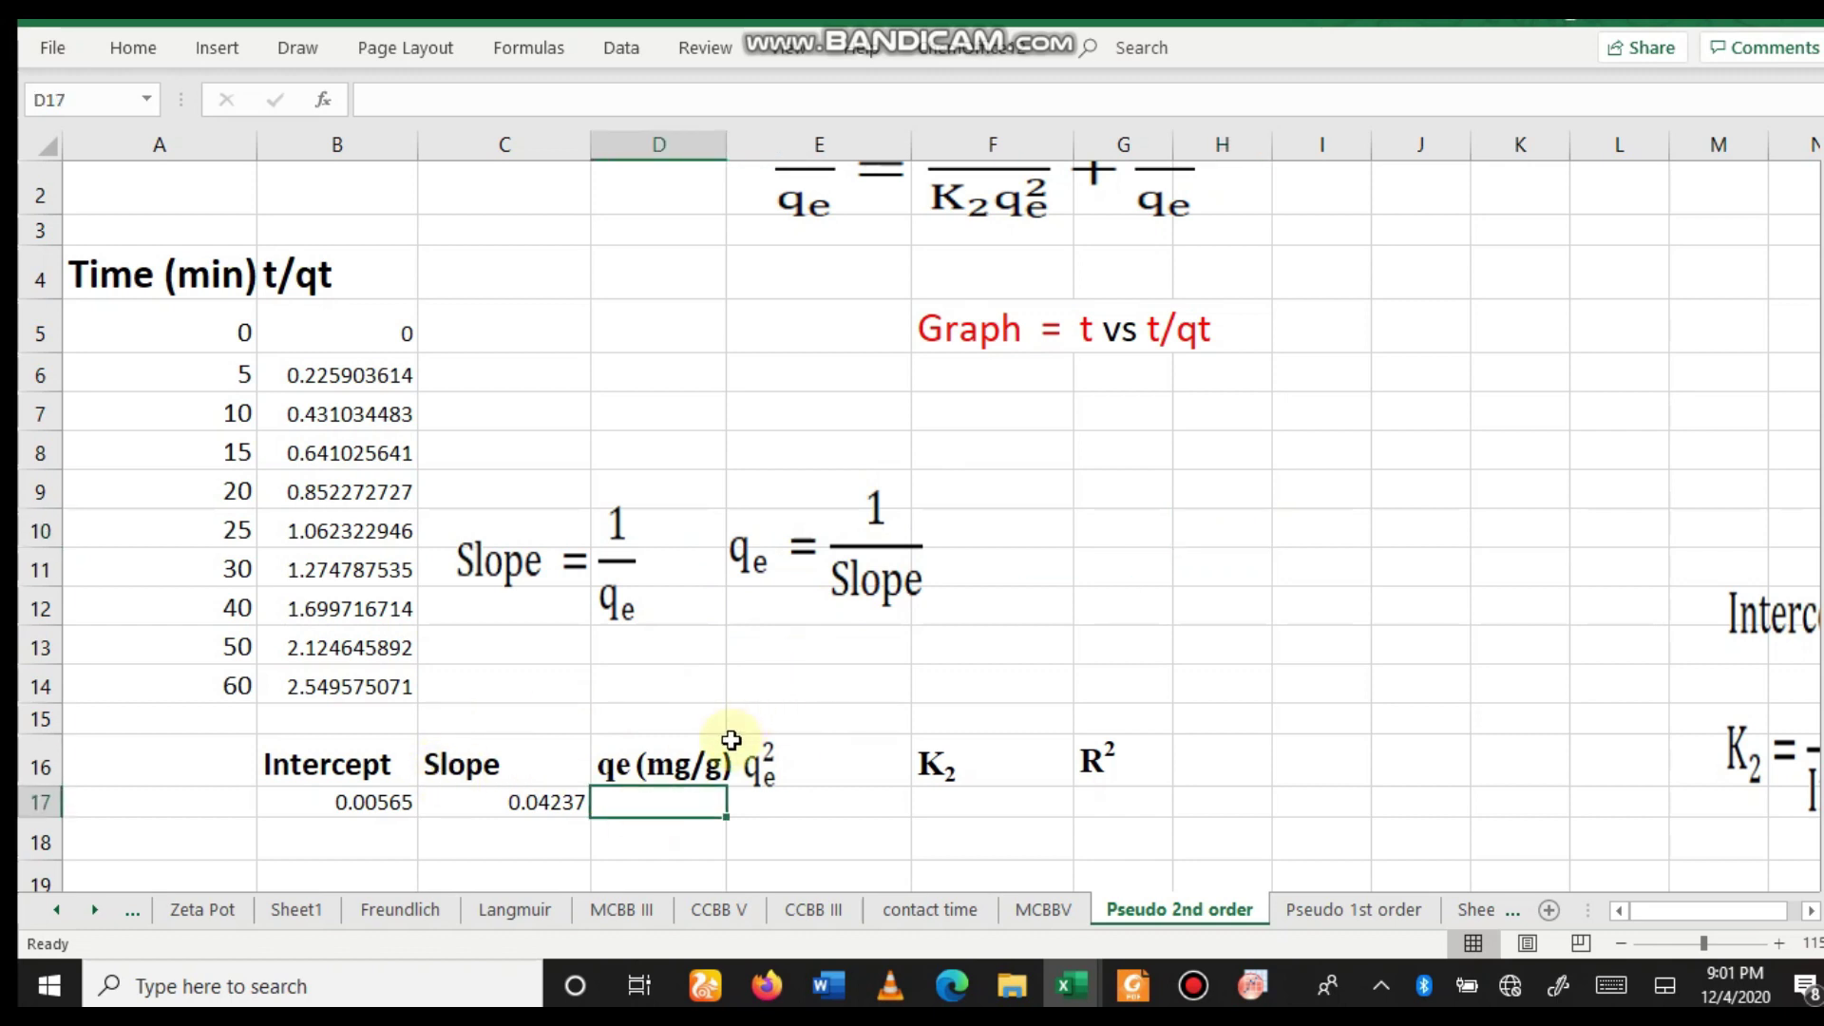
{"action": "type", "text": "=1"}
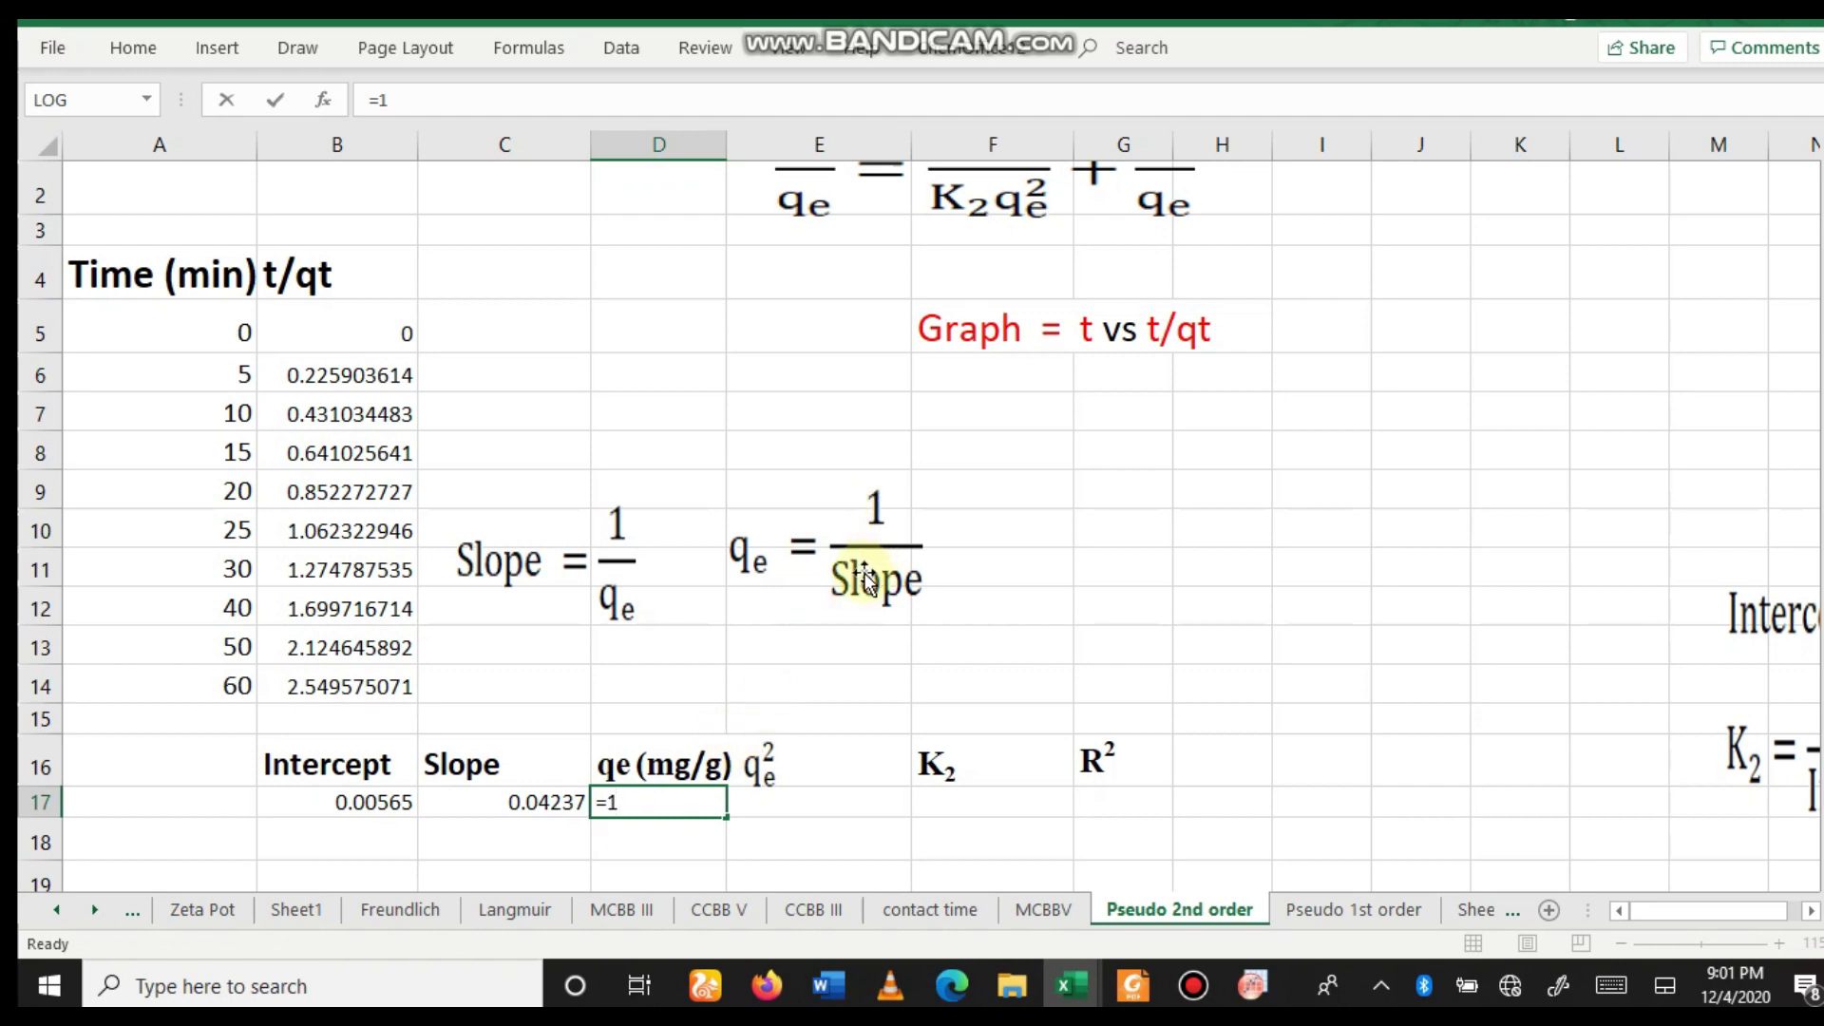
{"action": "left_click", "coordinate": [538, 807]}
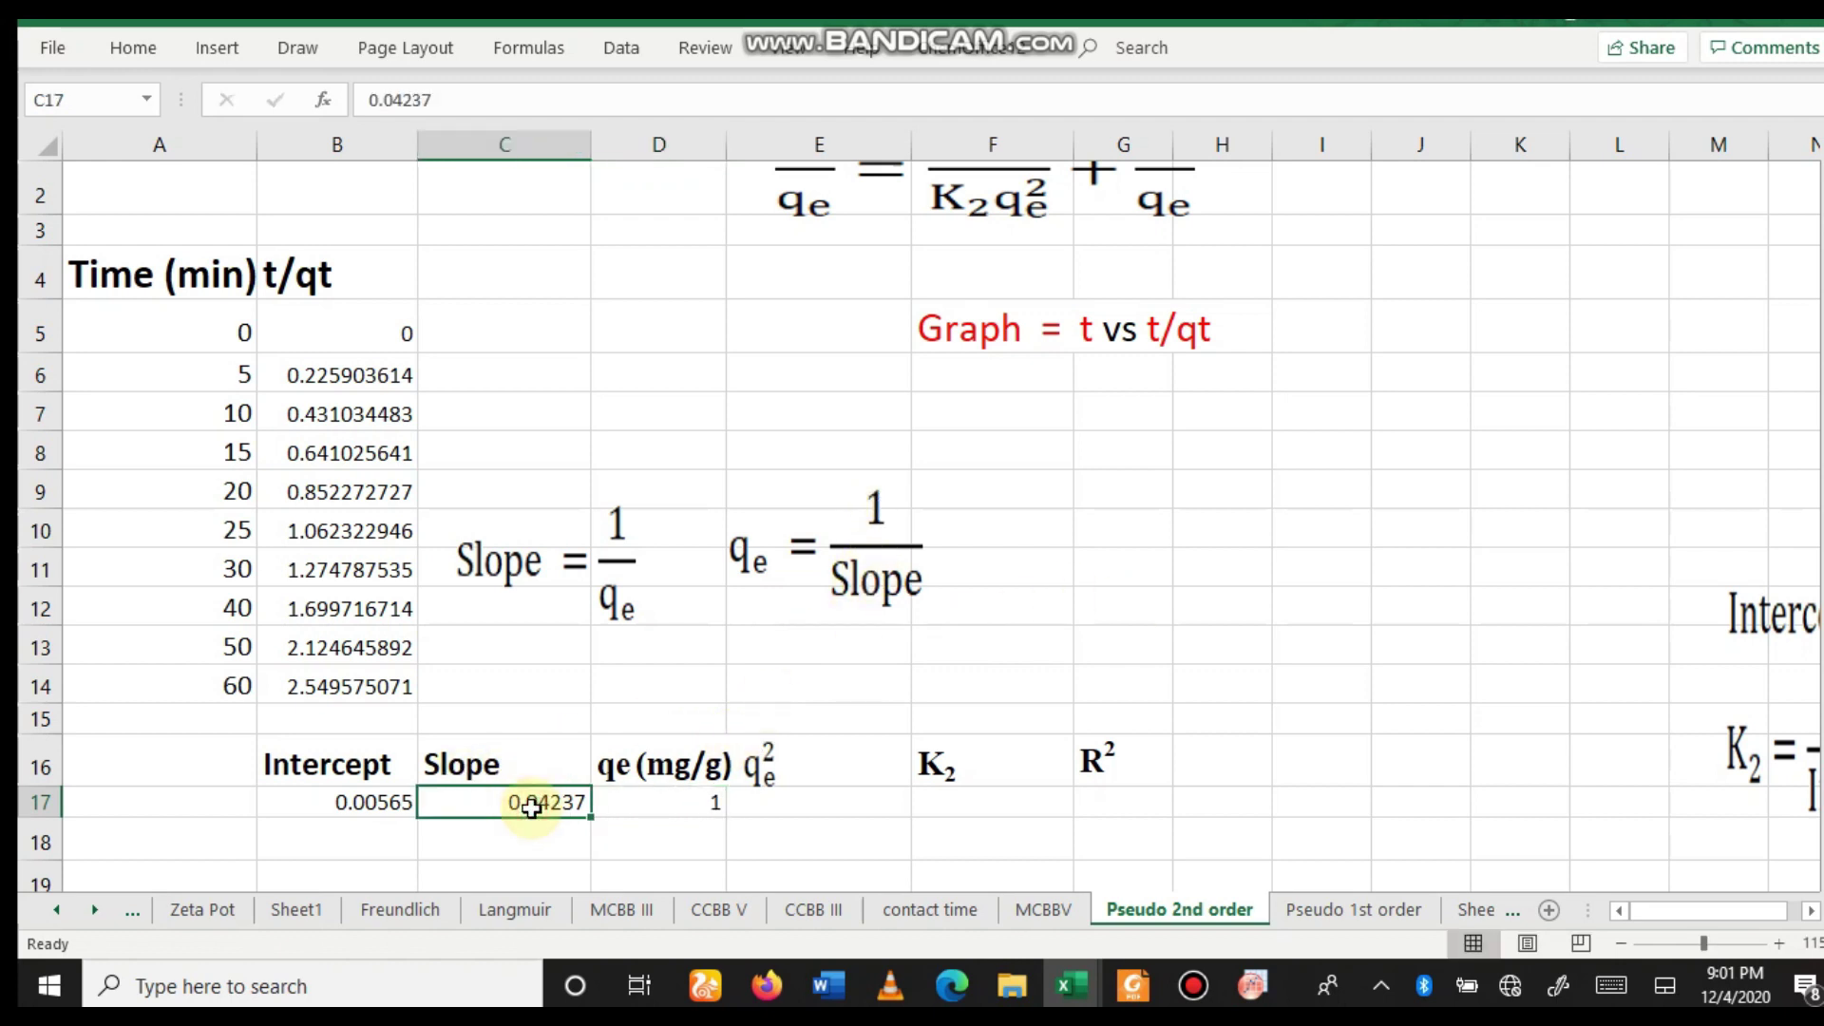
Calculate qe (mg/g) in D17 as the reciprocal of the slope with the formula =1/C17.
{"action": "left_click", "coordinate": [672, 808]}
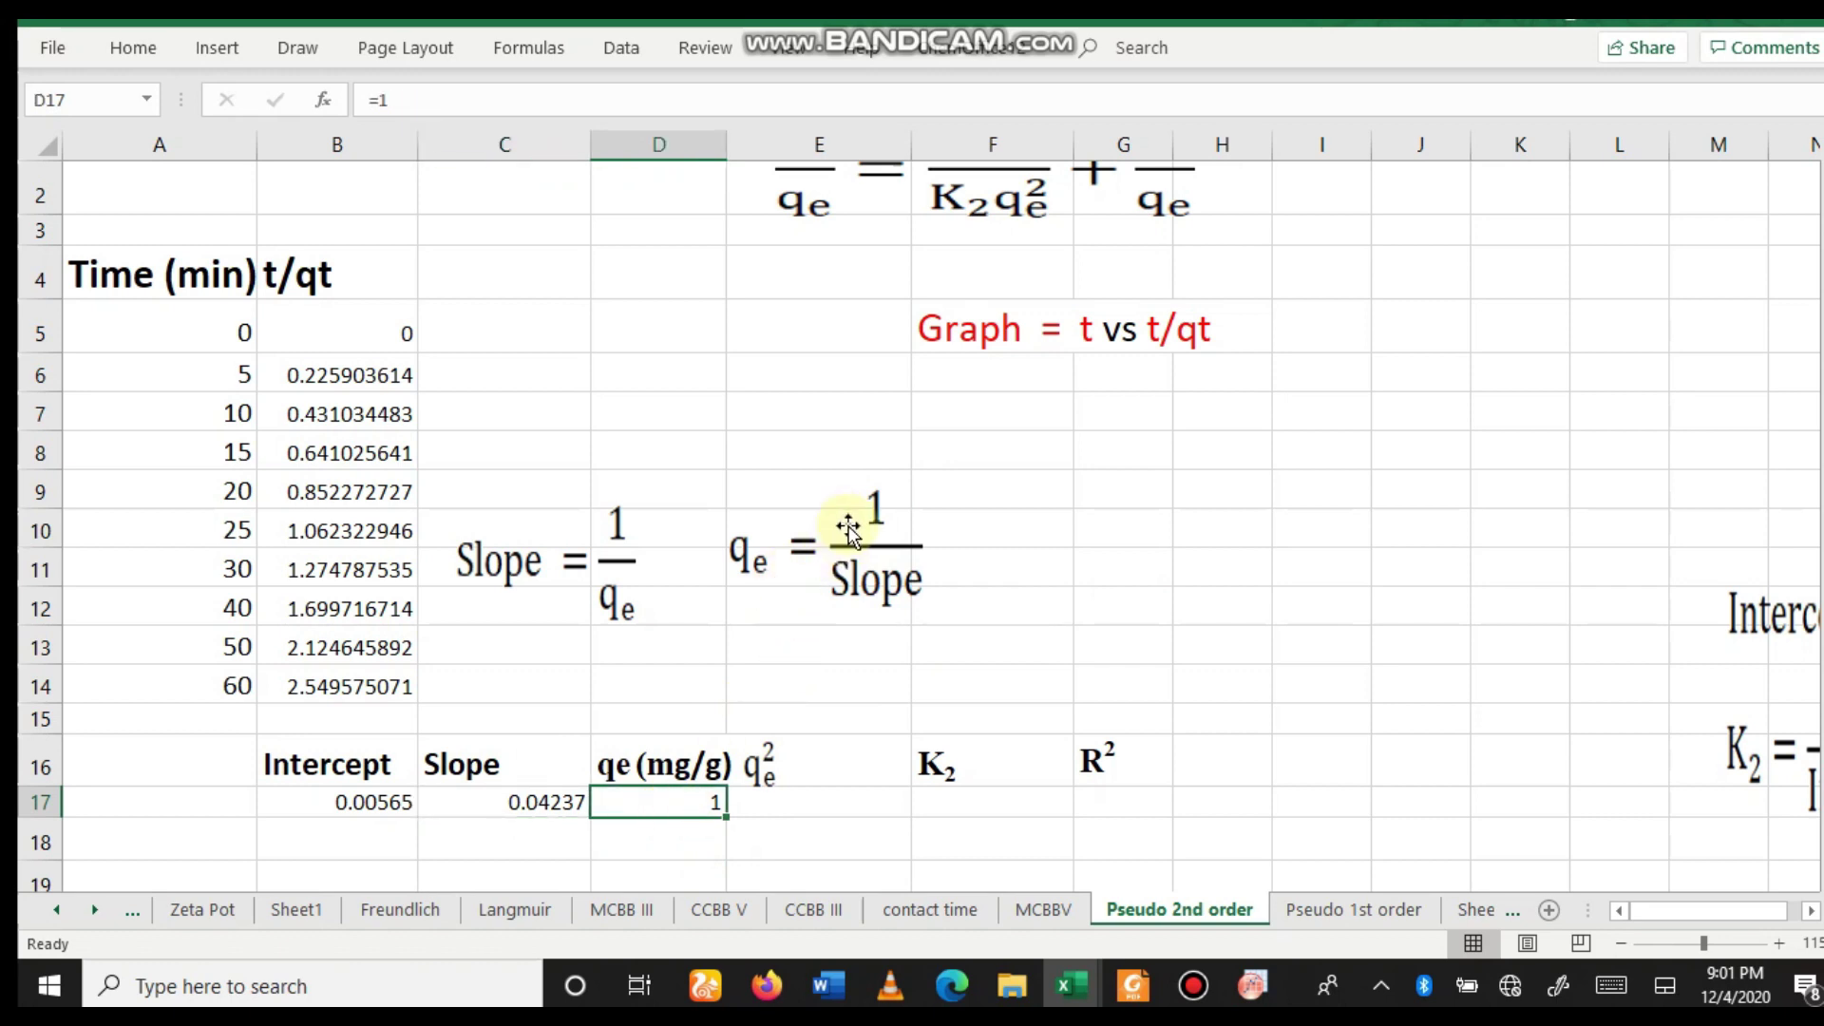
{"action": "type", "text": "="}
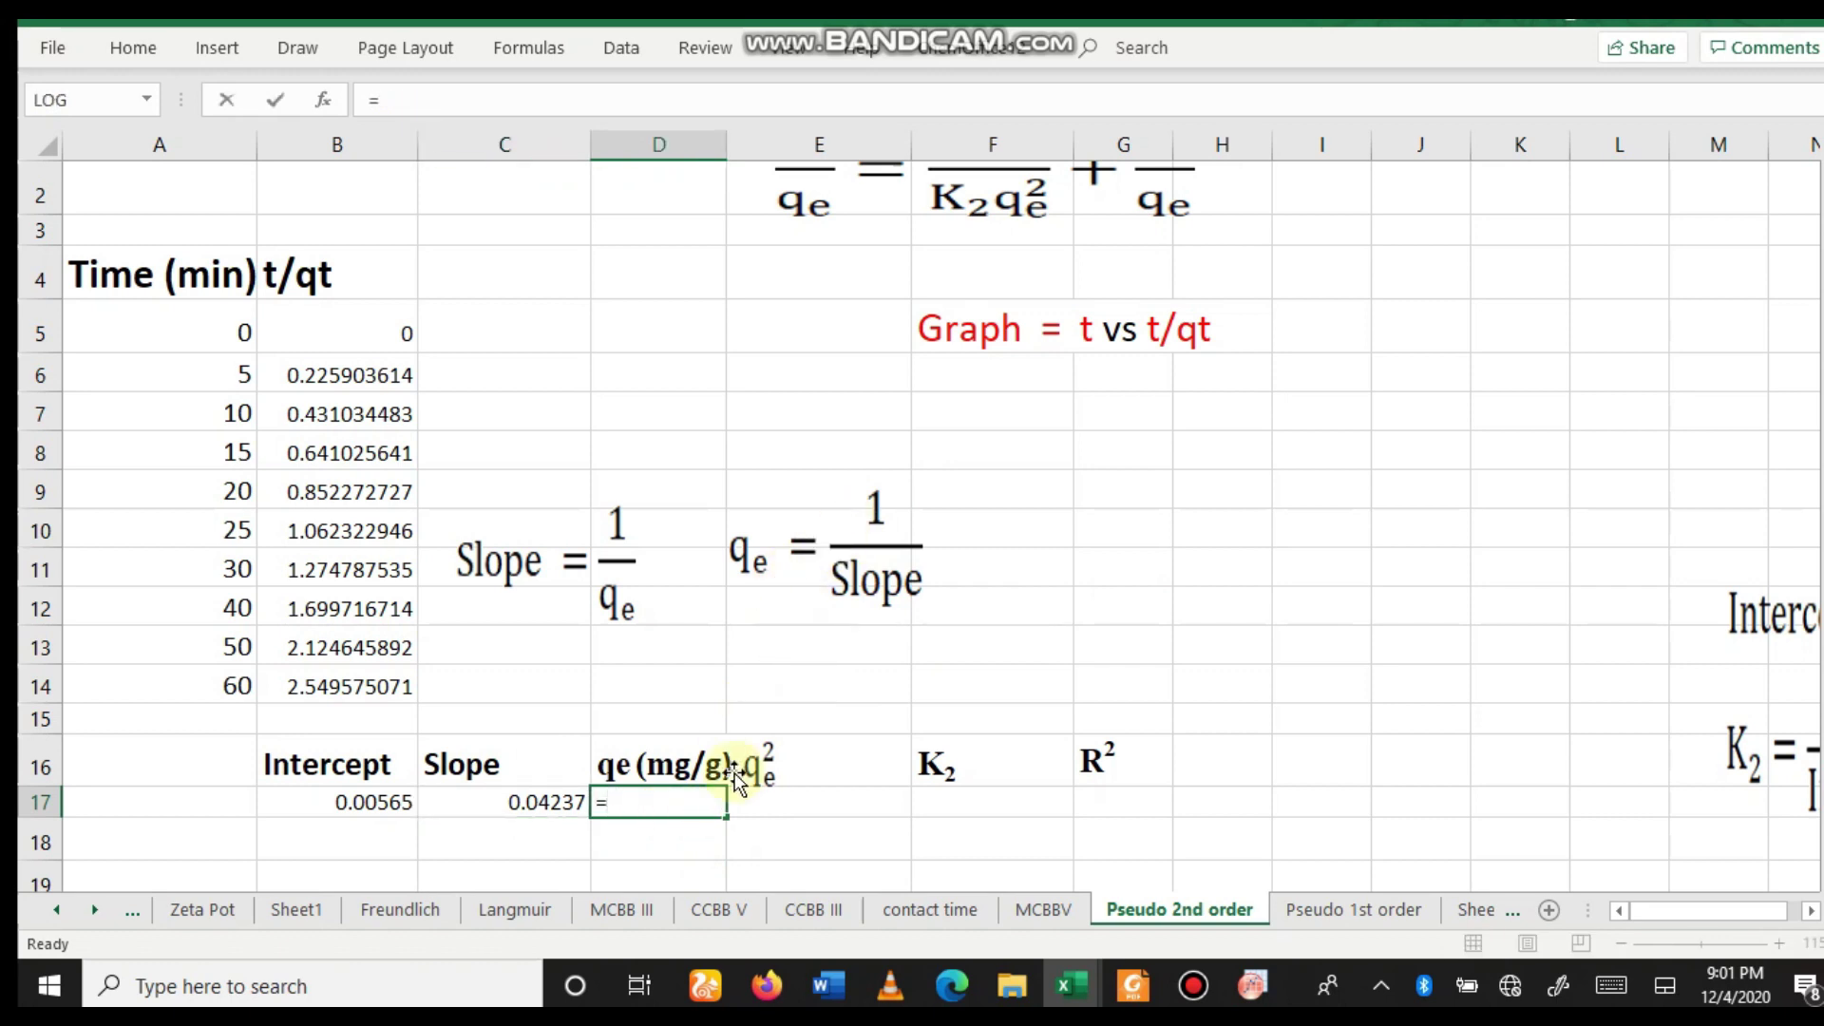
{"action": "type", "text": "1/"}
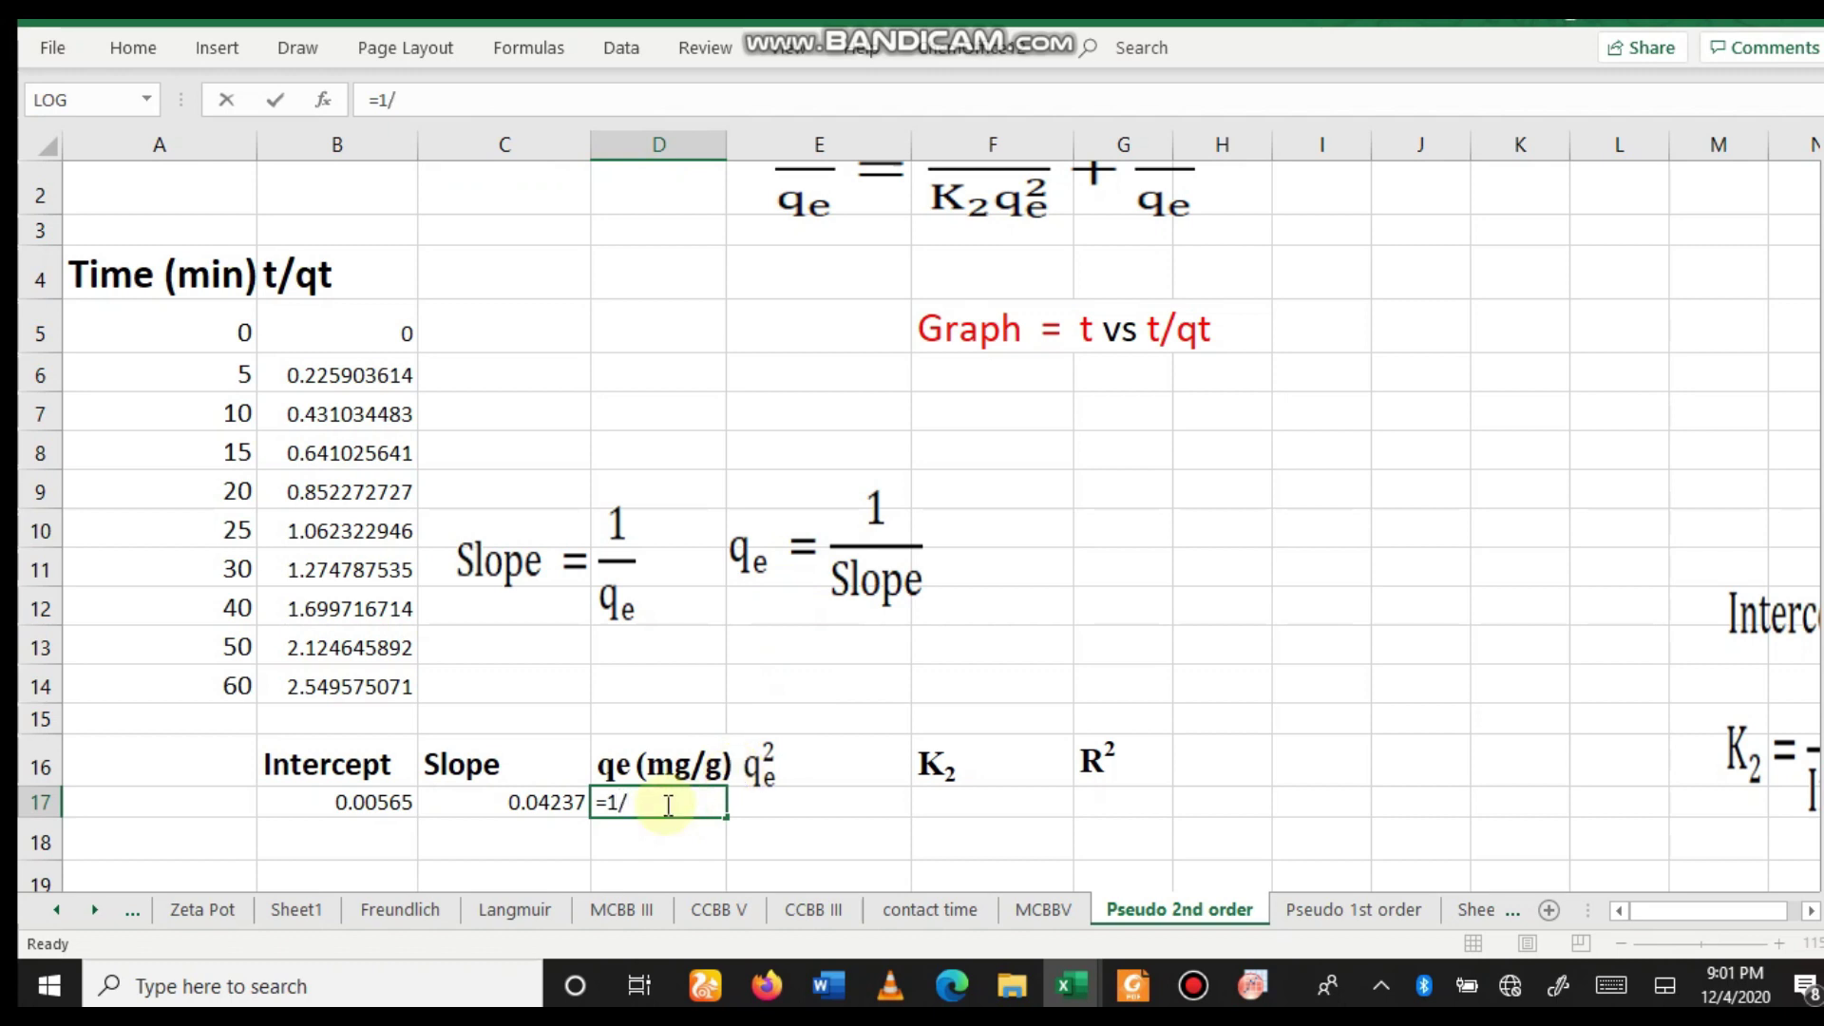
{"action": "left_click", "coordinate": [518, 805]}
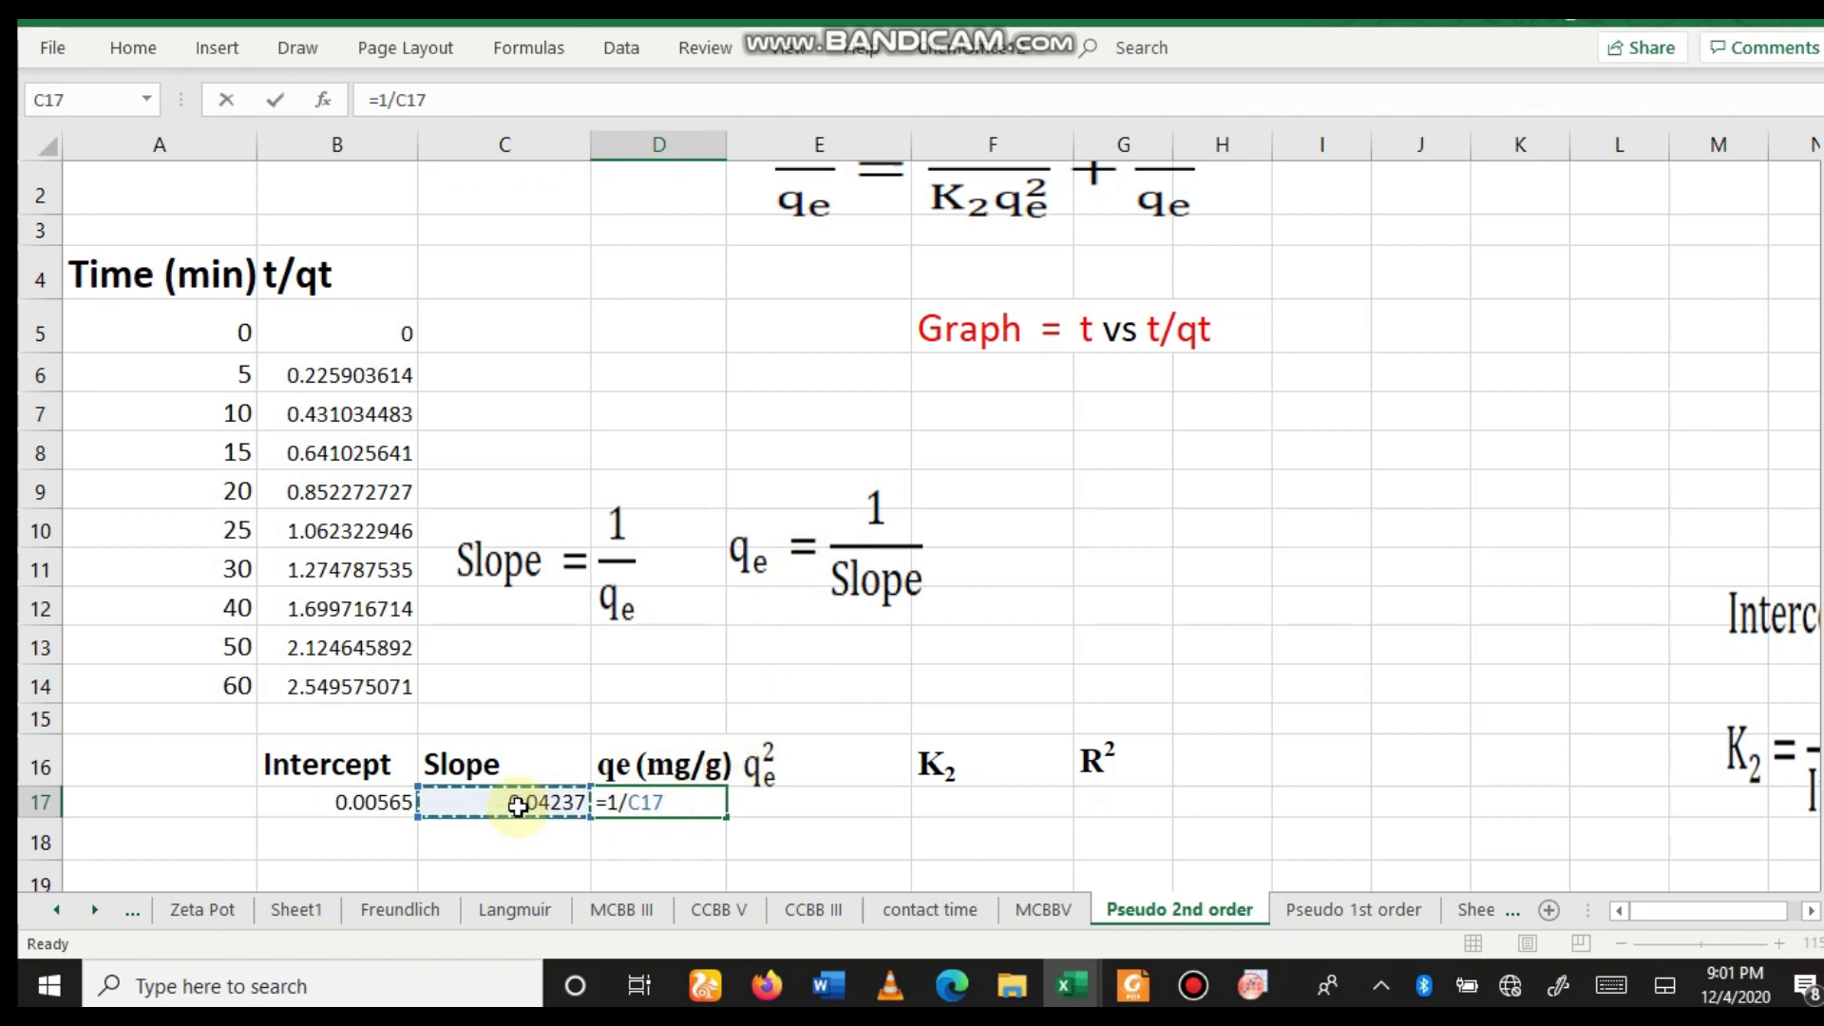
{"action": "key", "text": "Return"}
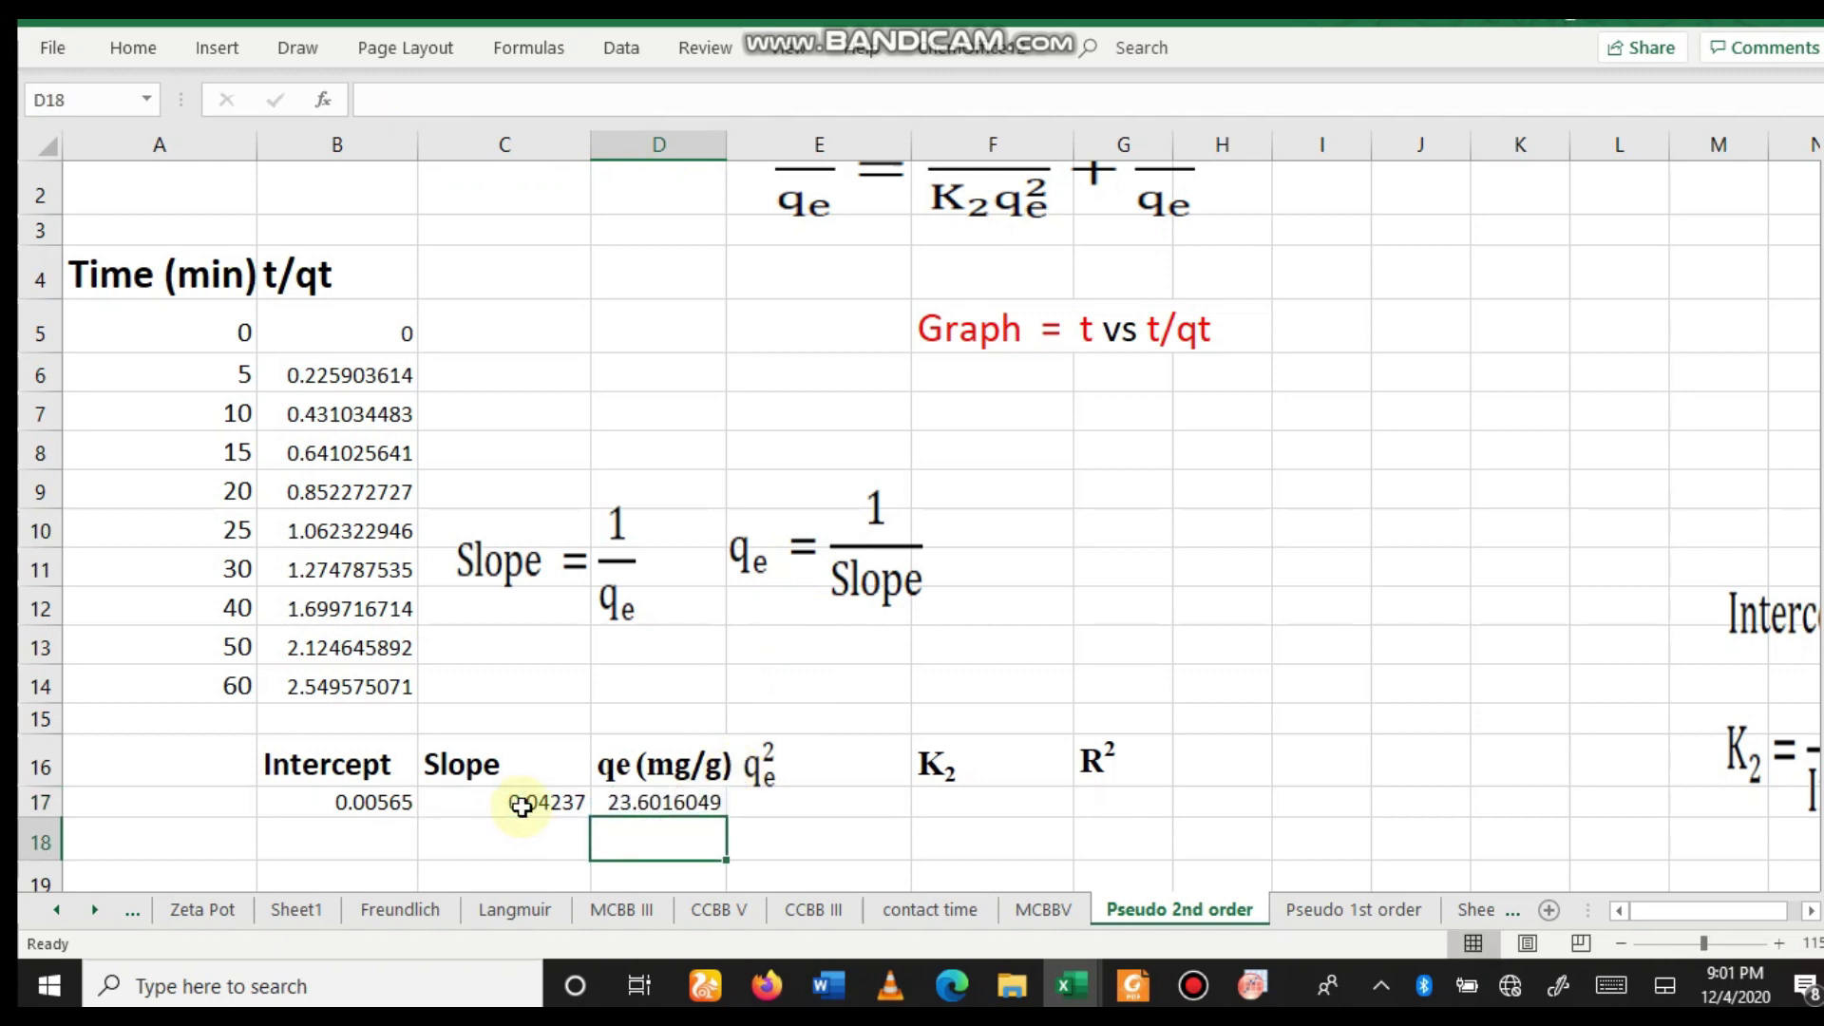
{"action": "left_click", "coordinate": [787, 804]}
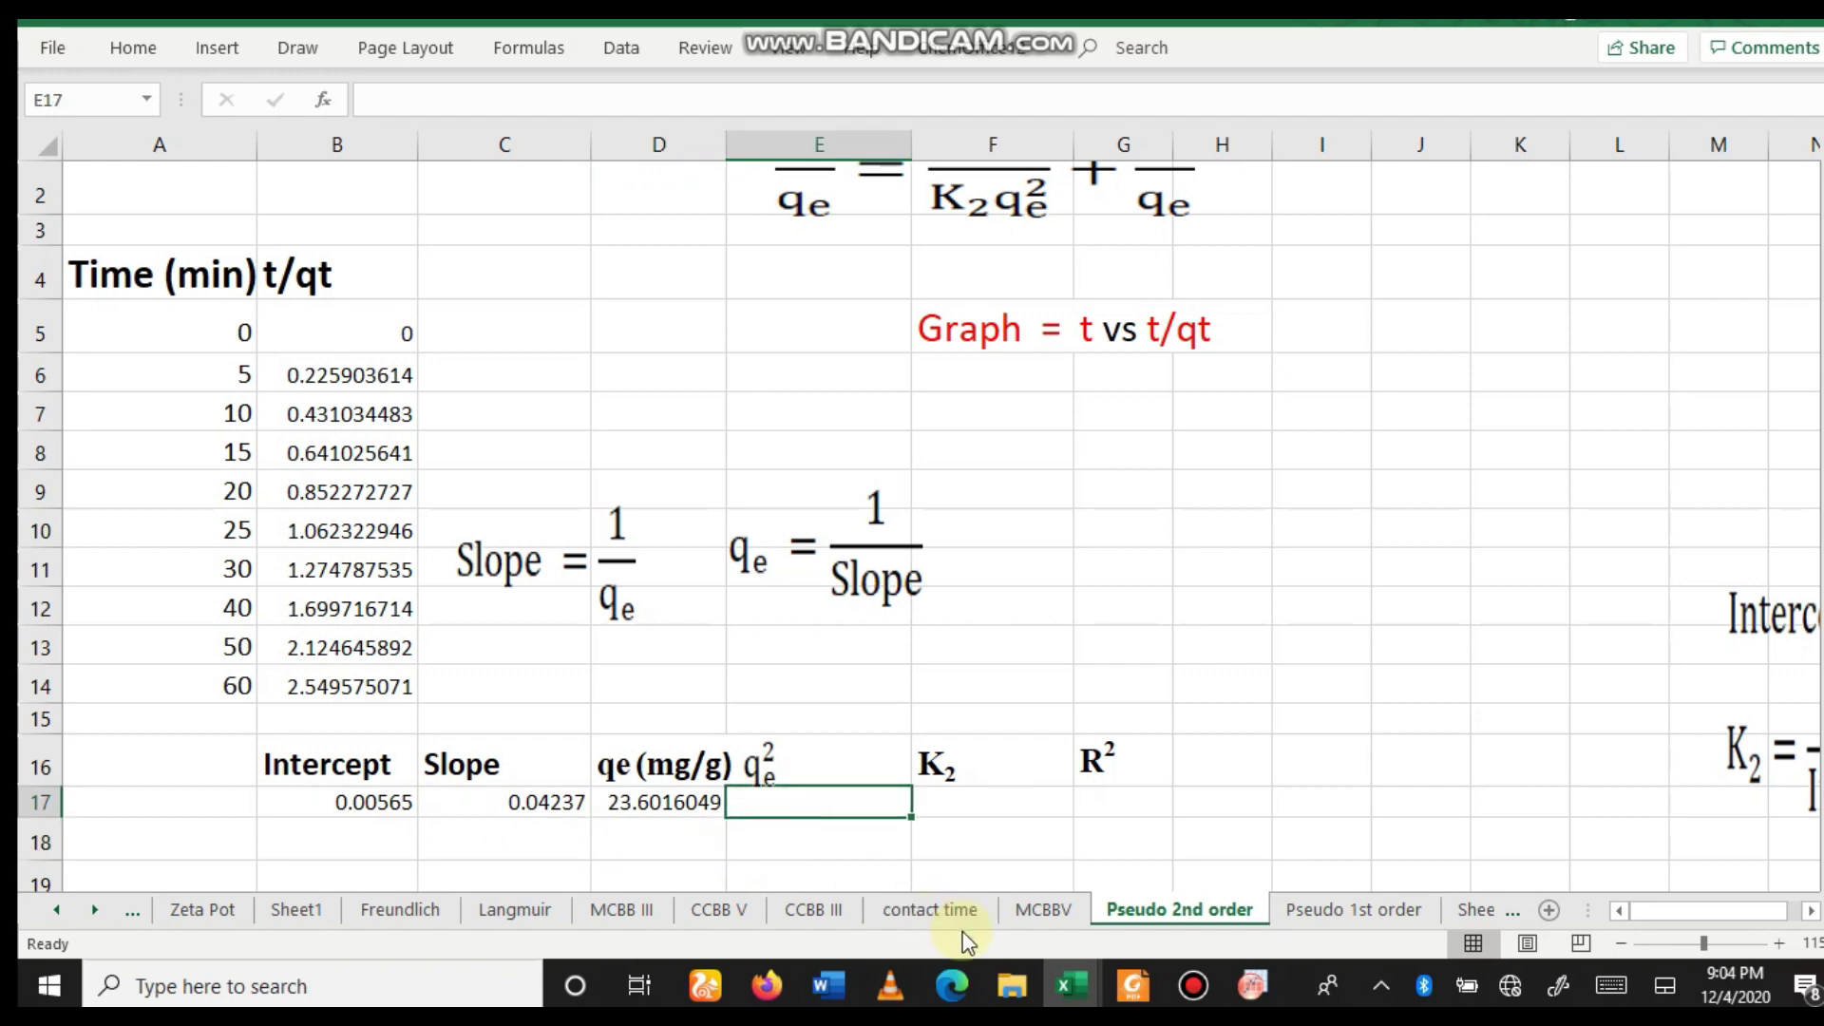
{"action": "type", "text": "23.7*23.7"}
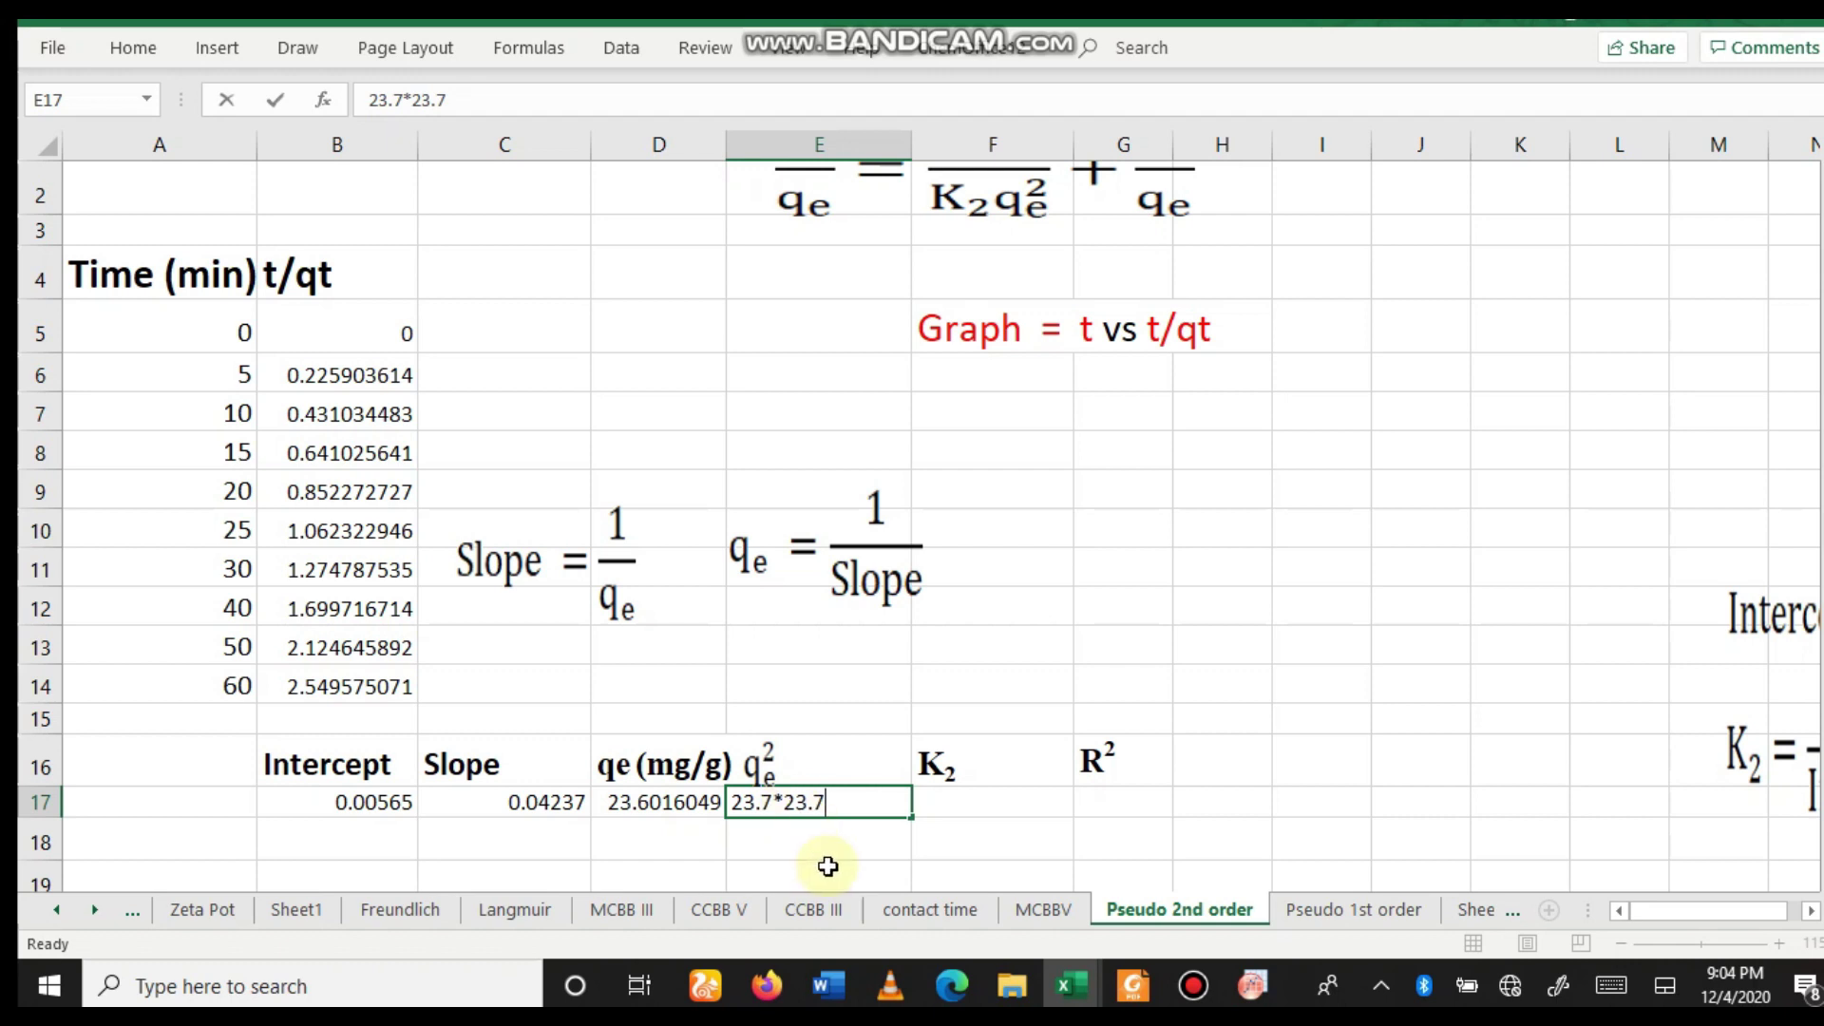
{"action": "left_click", "coordinate": [819, 848]}
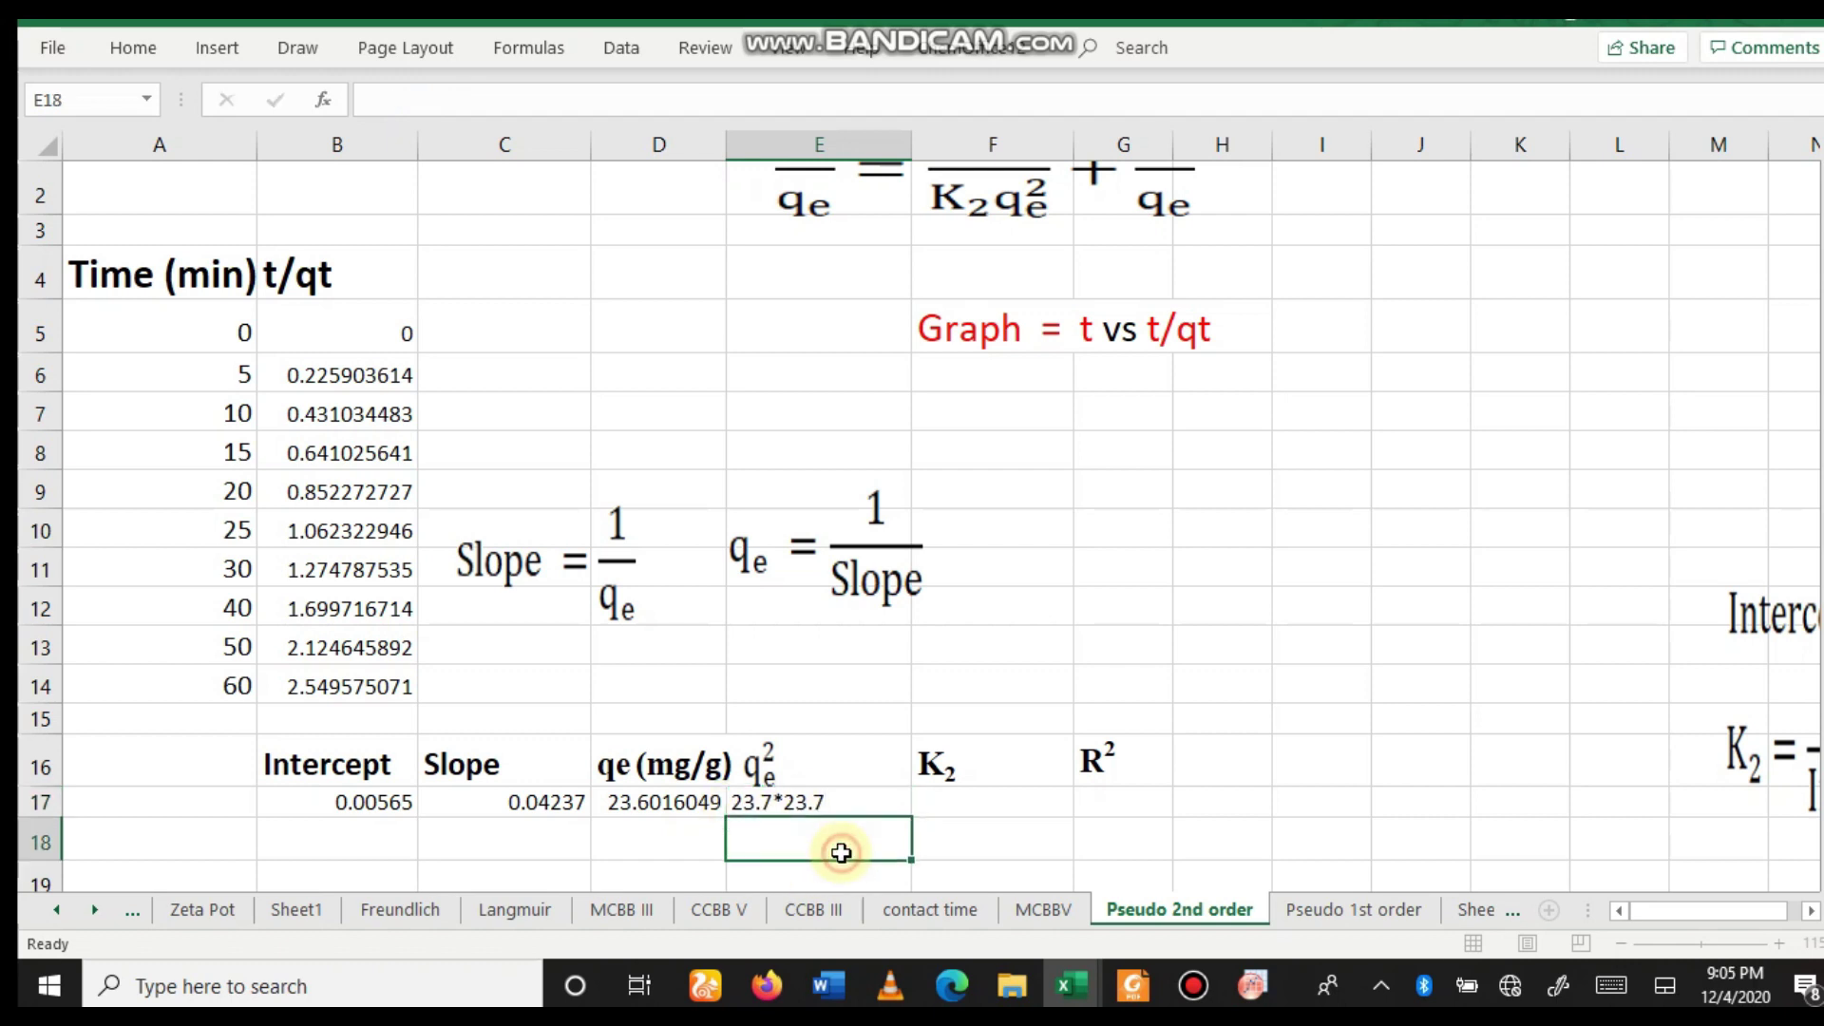
{"action": "left_click", "coordinate": [831, 802]}
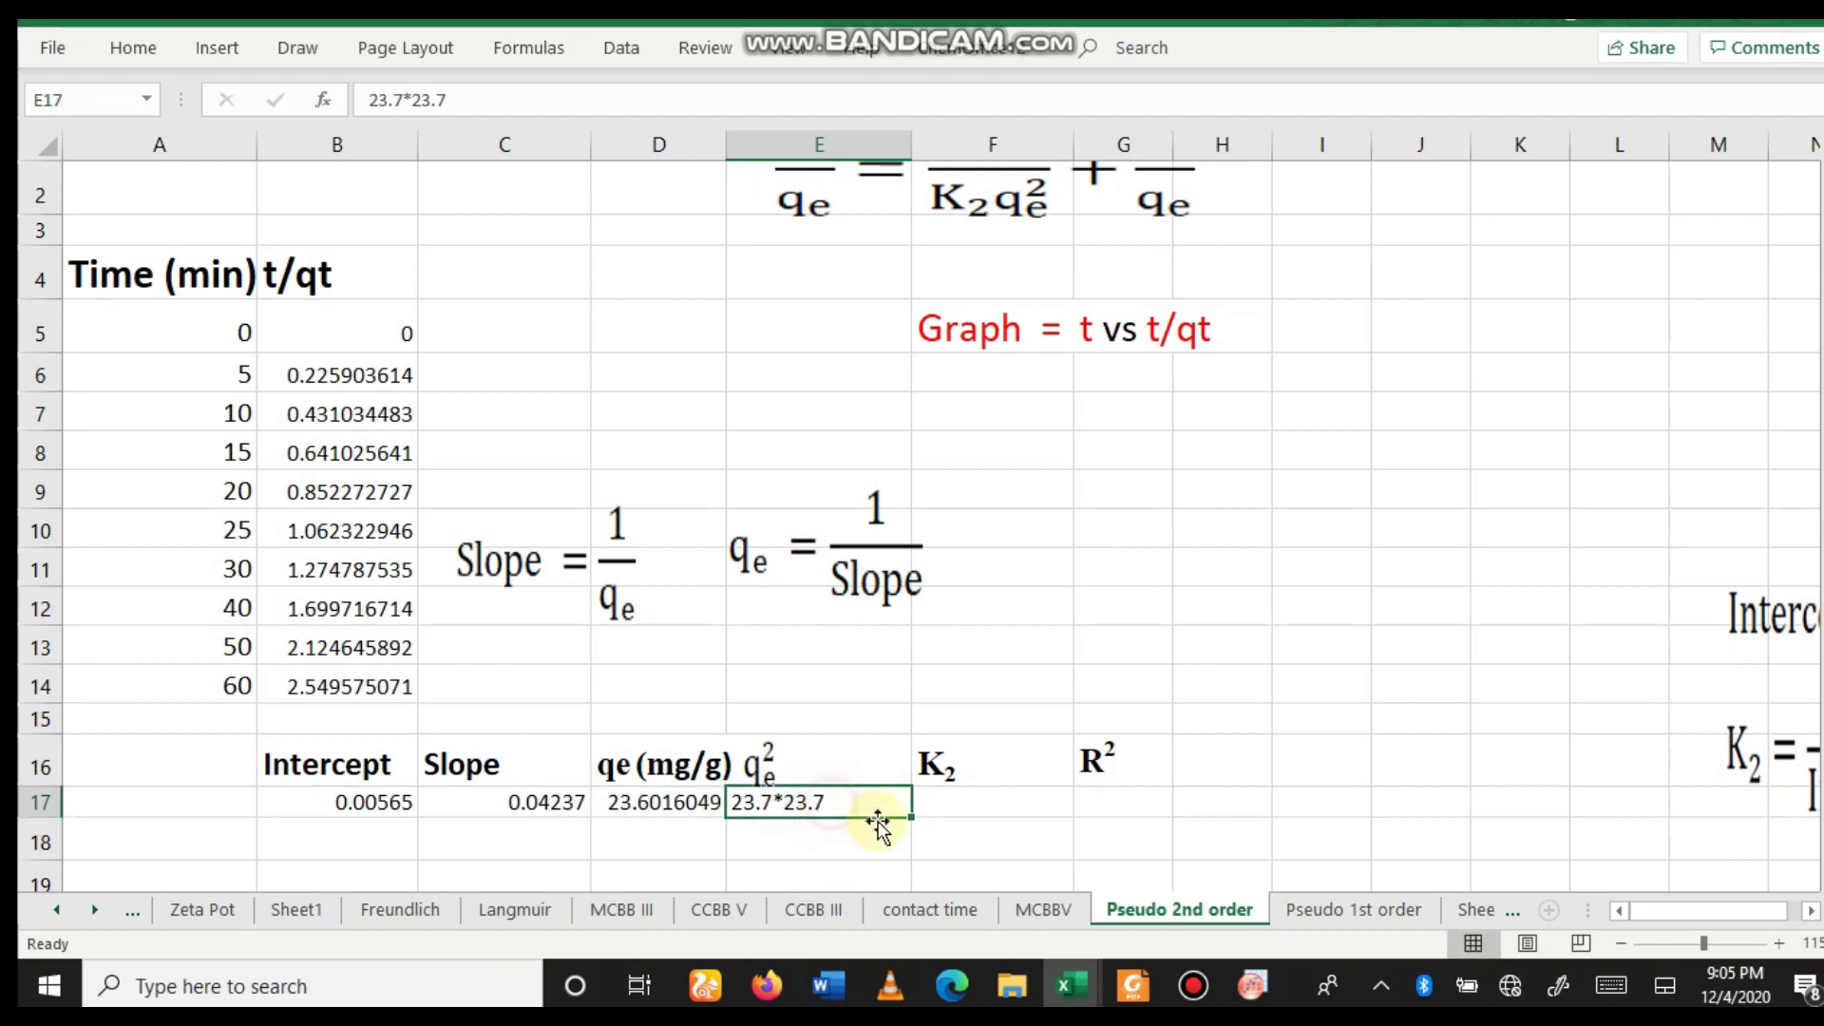
{"action": "key", "text": "Delete"}
{"action": "left_click", "coordinate": [1140, 505]}
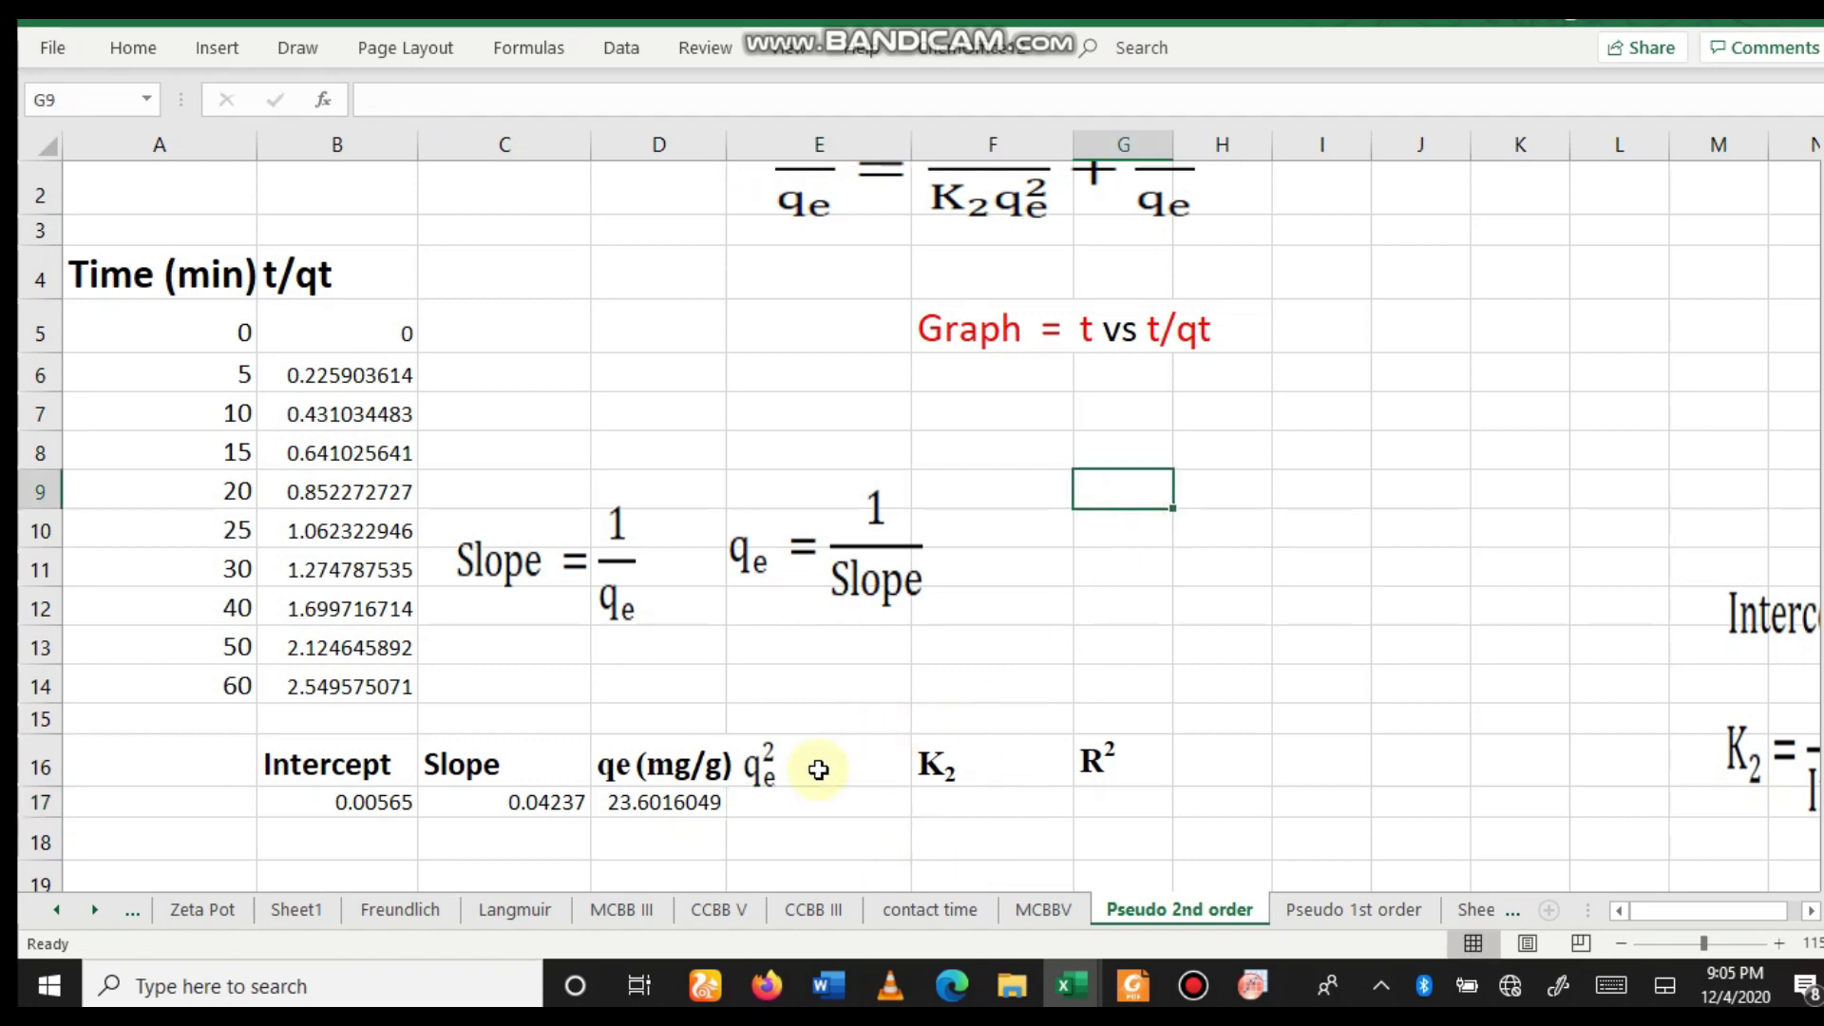
Calculate qe squared in E17 with the formula =23.7*23.7.
{"action": "left_click", "coordinate": [784, 803]}
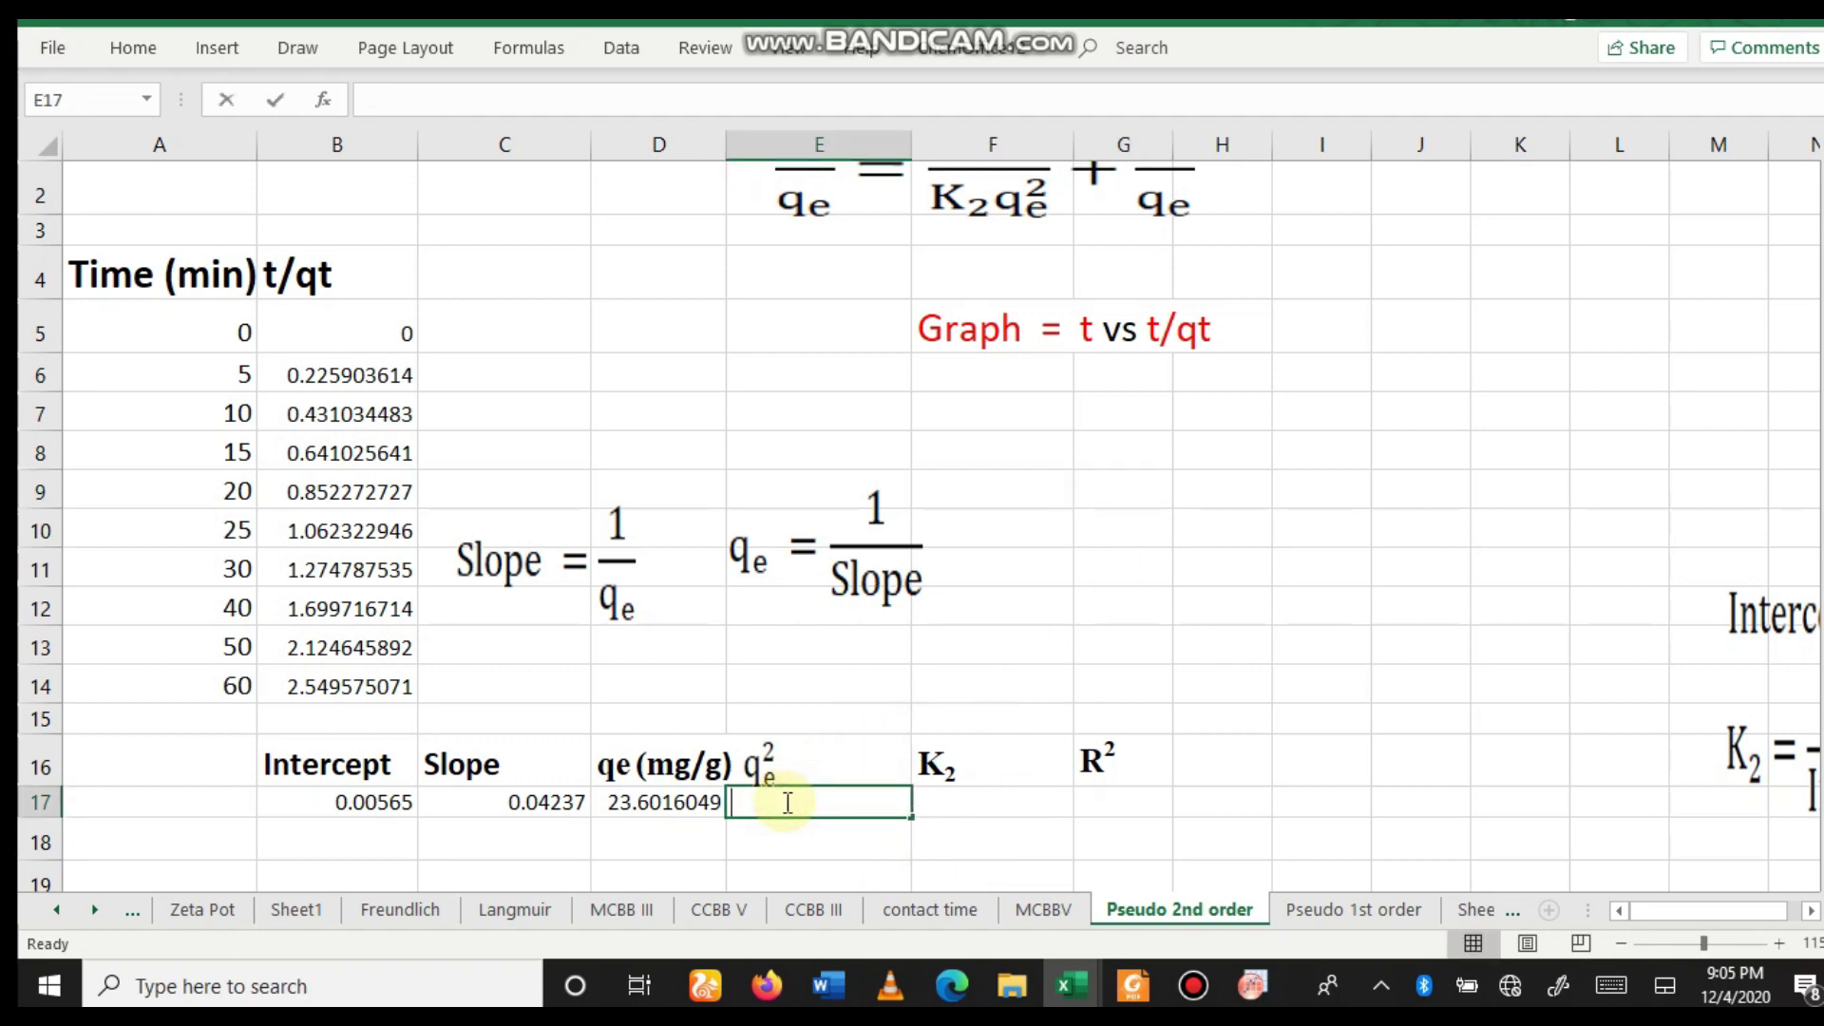
{"action": "type", "text": "=23.7"}
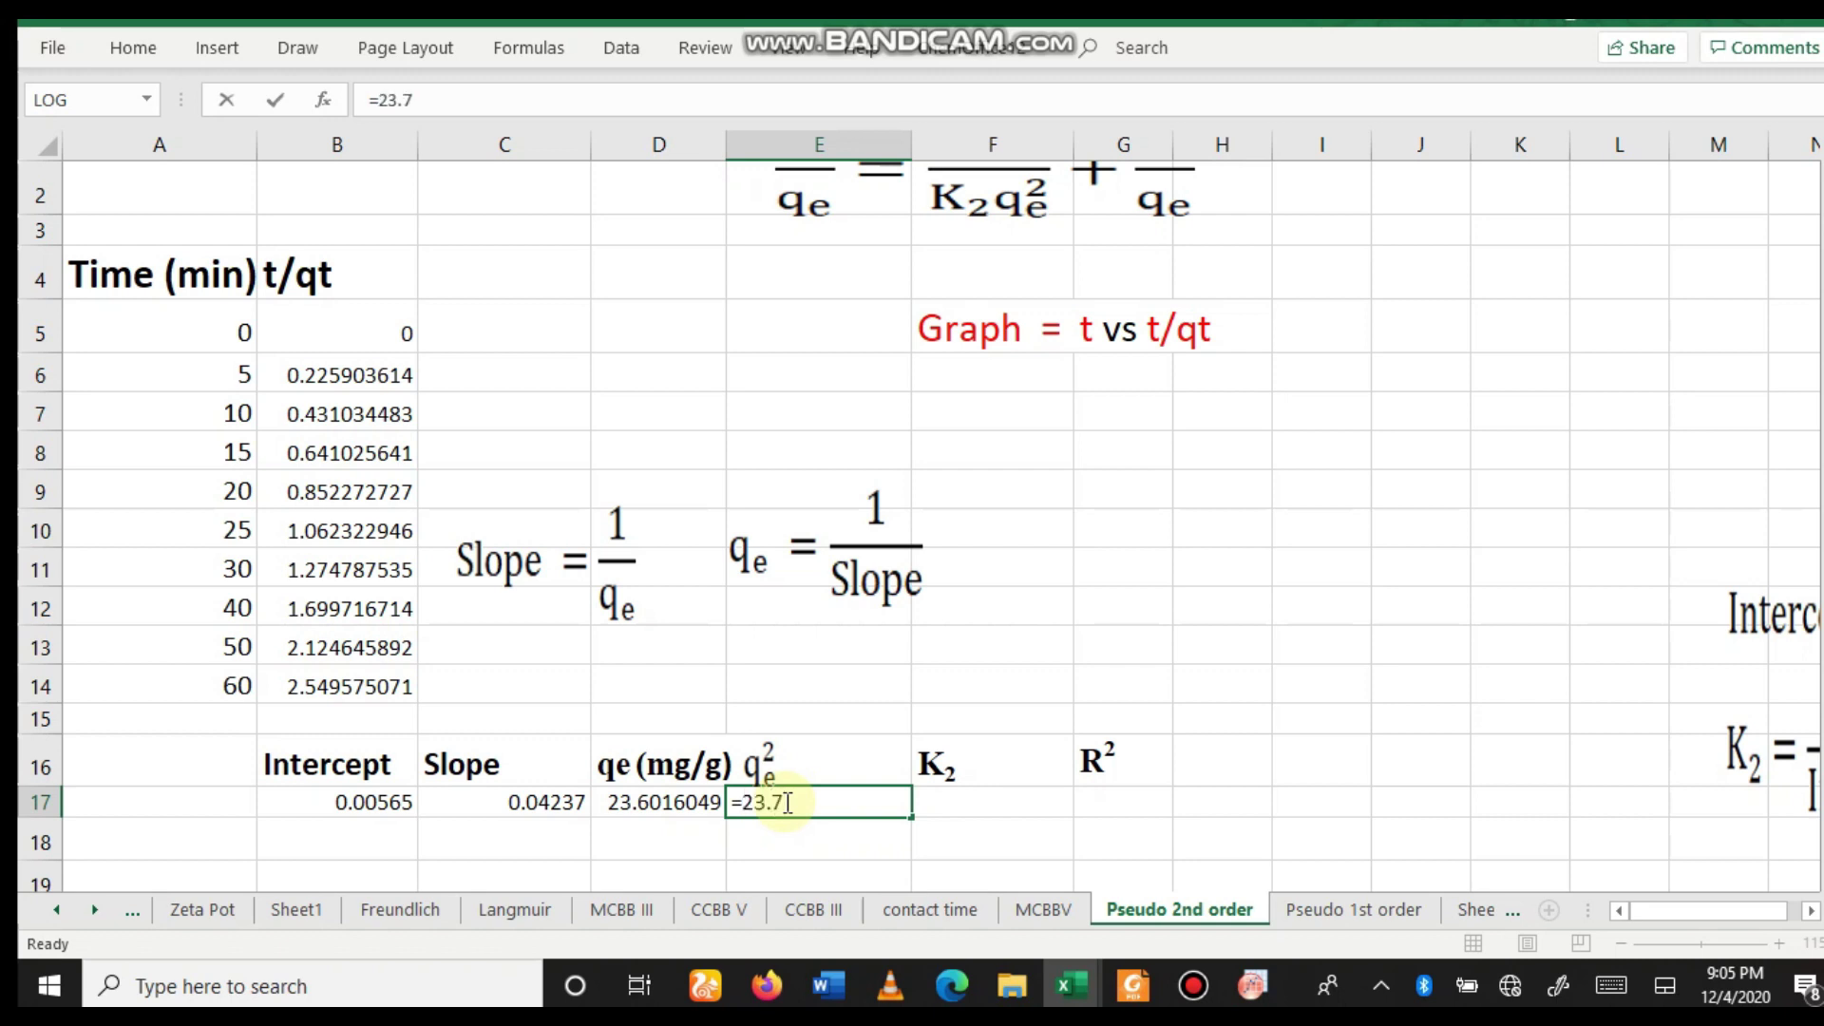
{"action": "type", "text": "*23.7"}
{"action": "key", "text": "Return"}
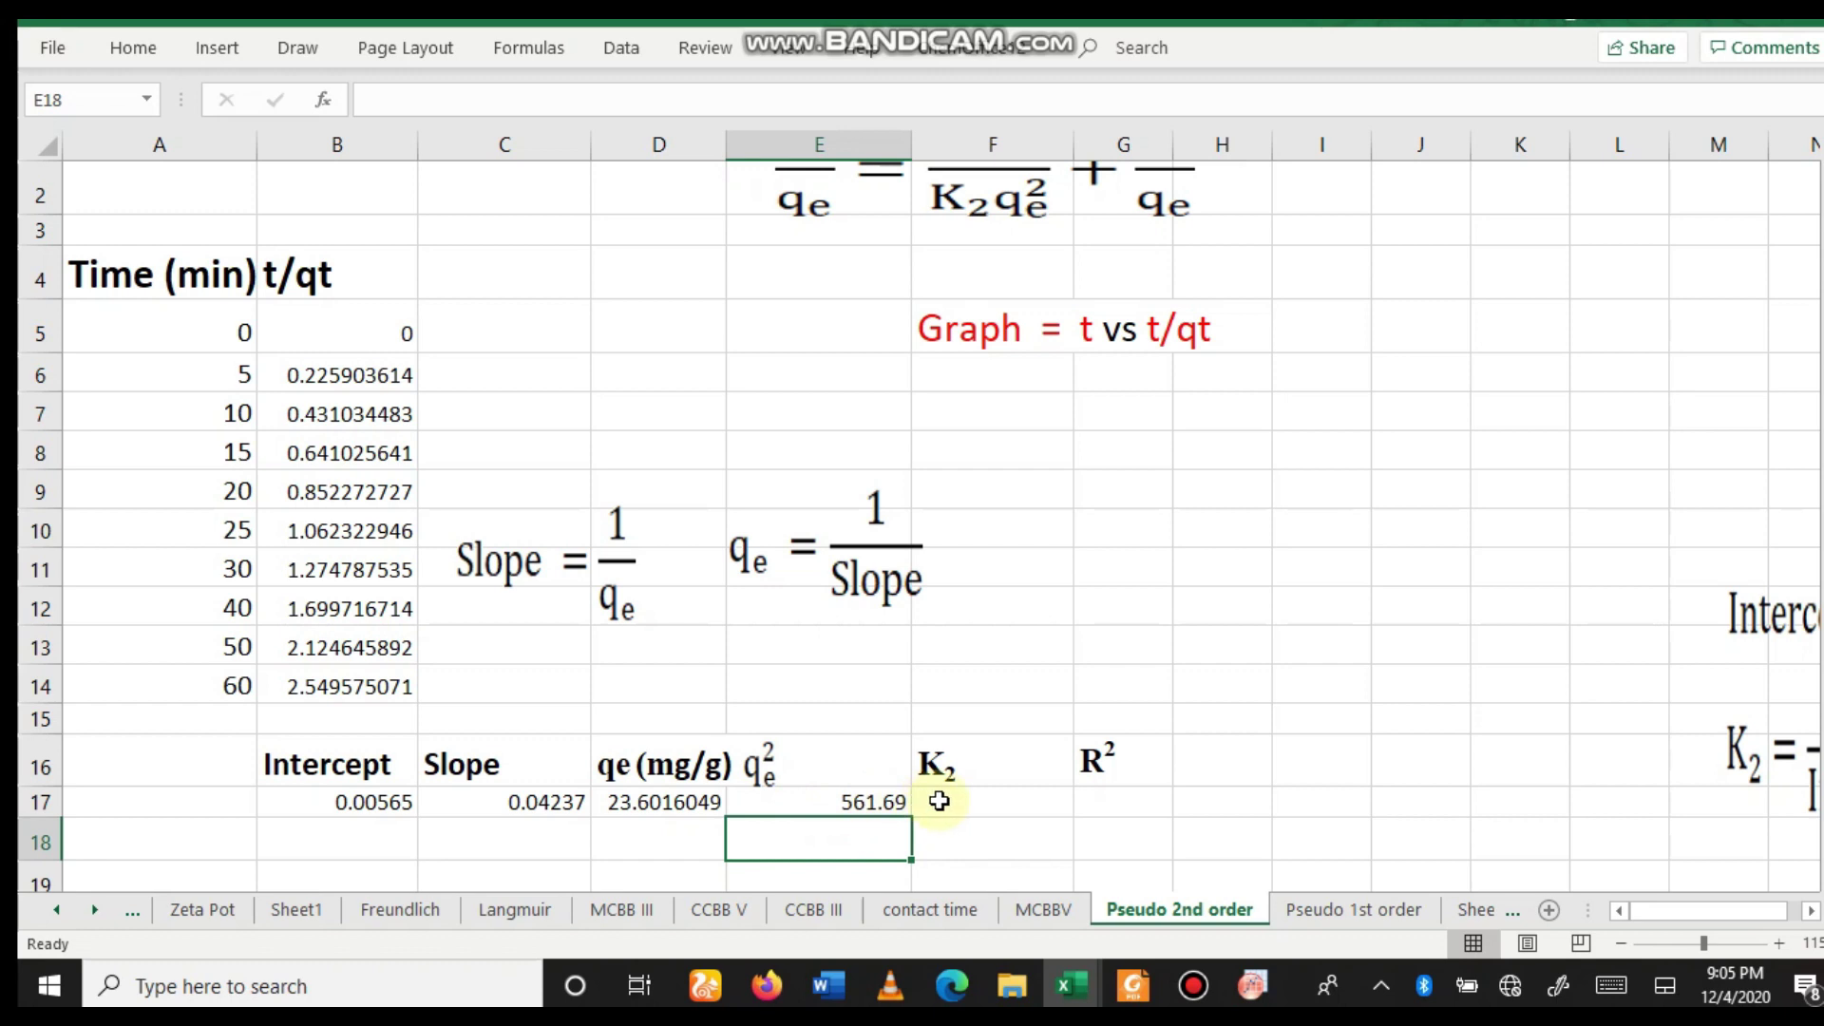
Replace the Slope and qe equation pictures above the results row with the Intercept = 1/(K2·qe²) equation picture.
{"action": "left_click_drag", "start_coordinate": [1738, 613], "coordinate": [620, 548]}
{"action": "left_click", "coordinate": [1223, 528]}
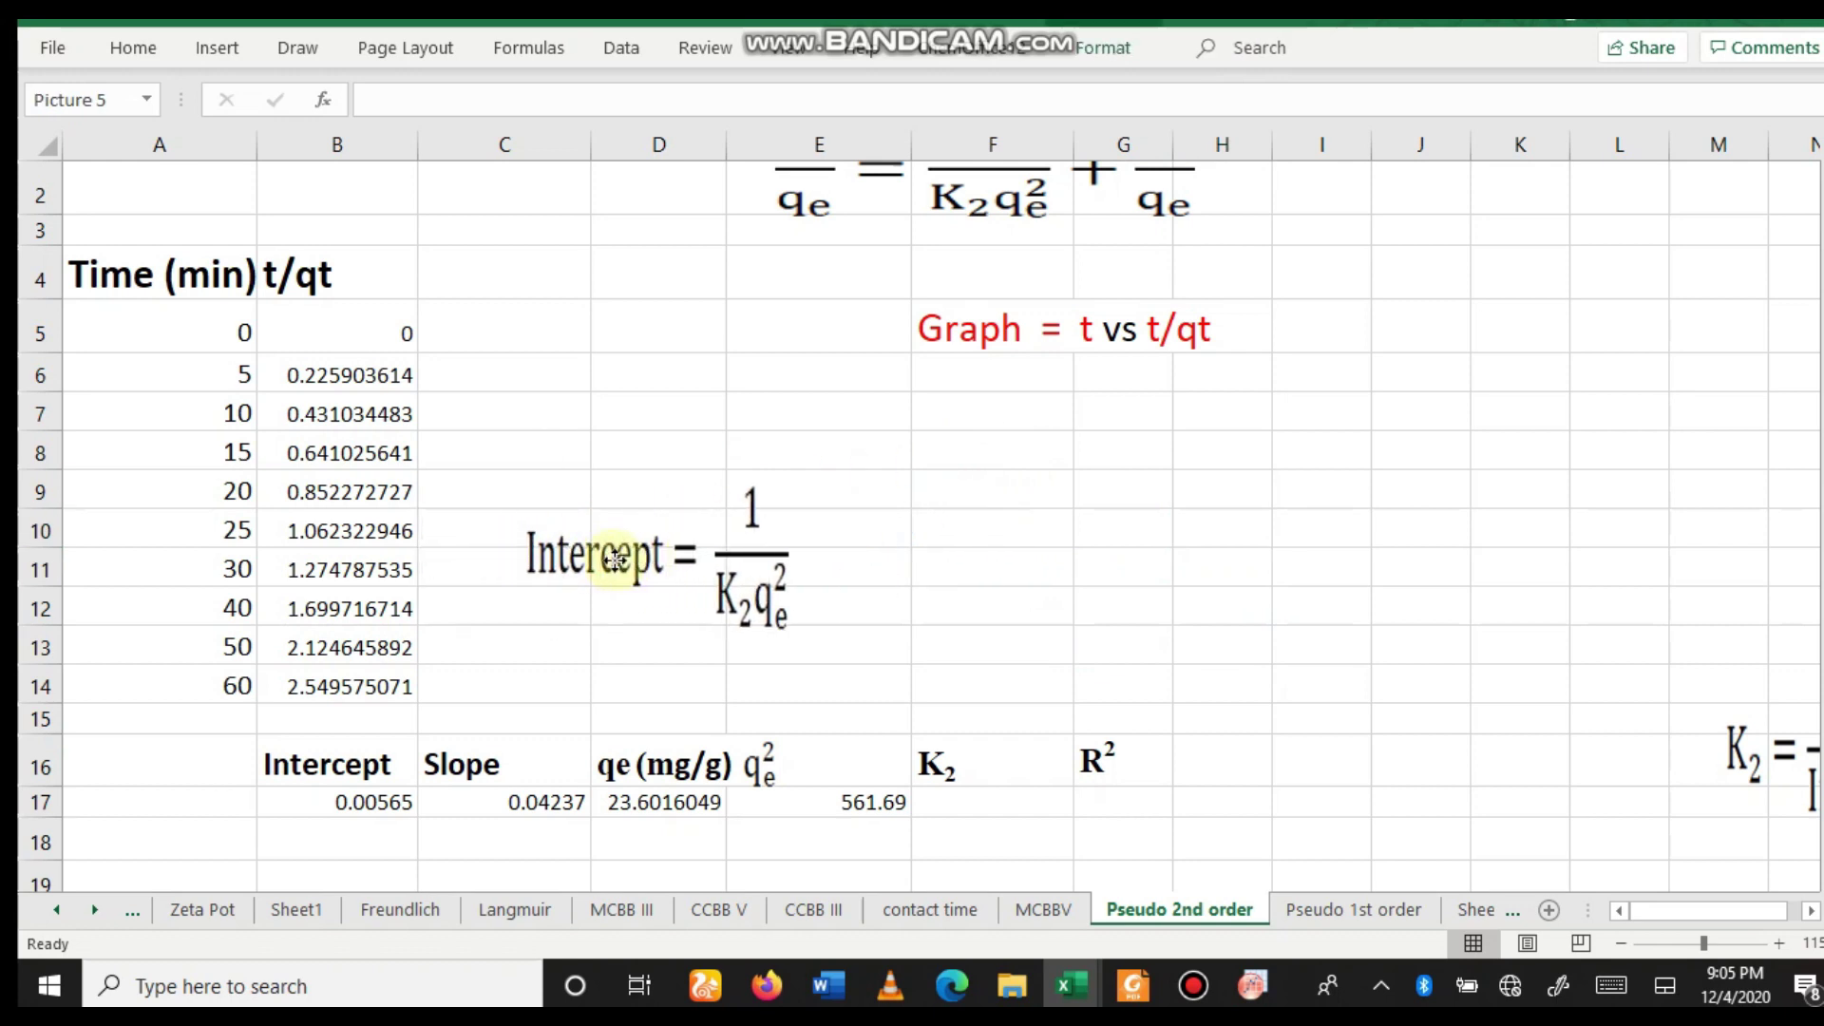
{"action": "left_click", "coordinate": [306, 765]}
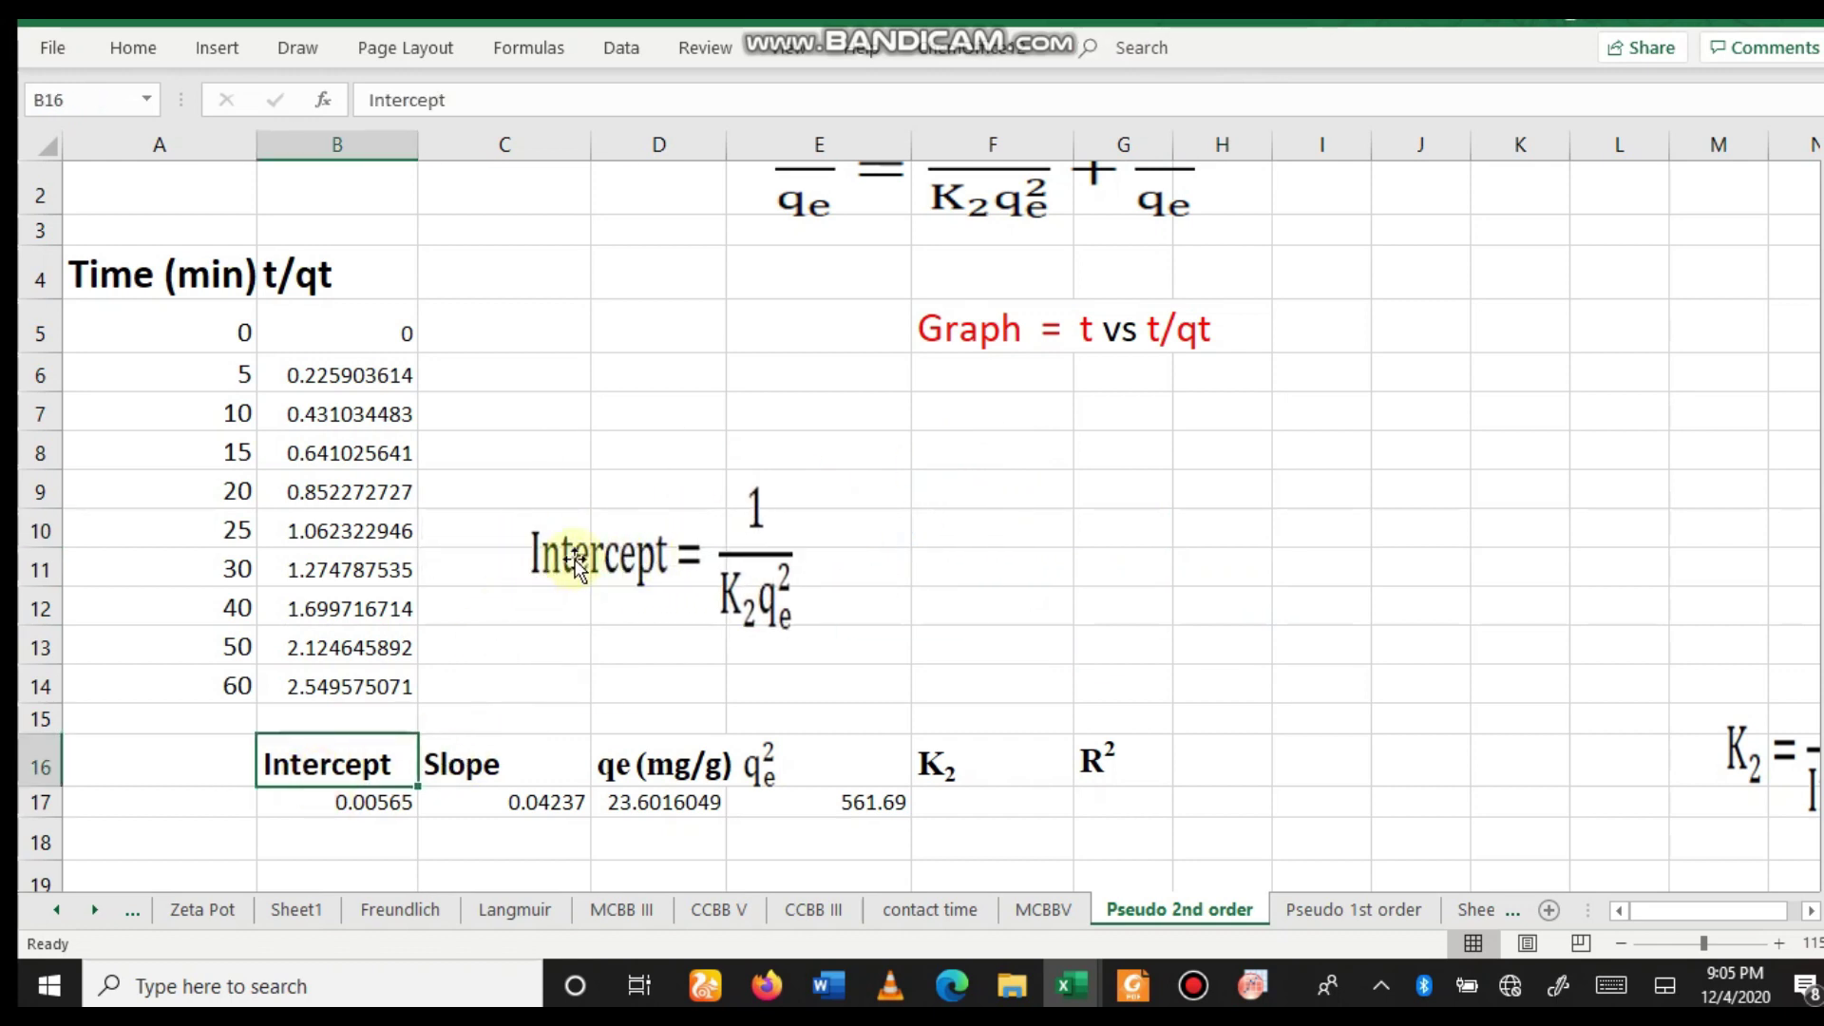
{"action": "left_click", "coordinate": [576, 557]}
{"action": "left_click", "coordinate": [794, 521]}
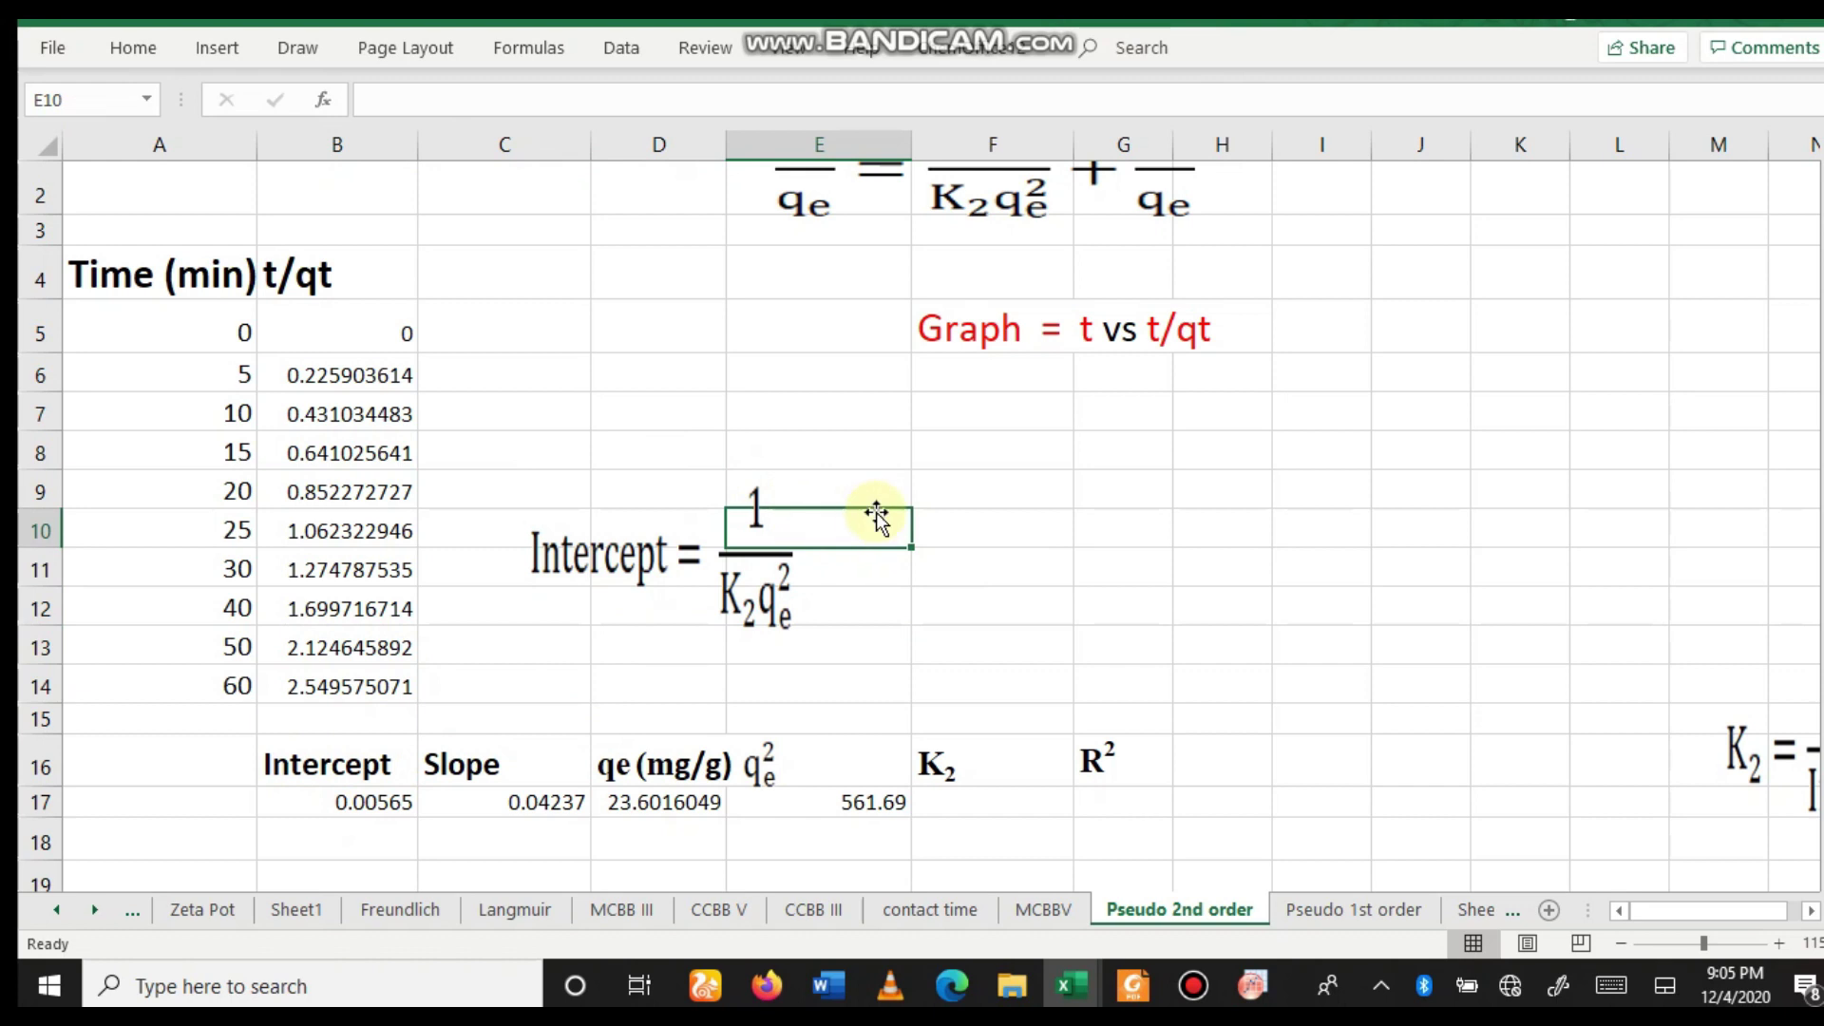
{"action": "key", "text": "Up"}
{"action": "key", "text": "Right"}
Move the K2 = 1/(Intercept × qe²) equation picture beside the Intercept equation, above the K2 heading.
{"action": "left_click_drag", "start_coordinate": [1700, 752], "coordinate": [1018, 561]}
{"action": "left_click", "coordinate": [1519, 527]}
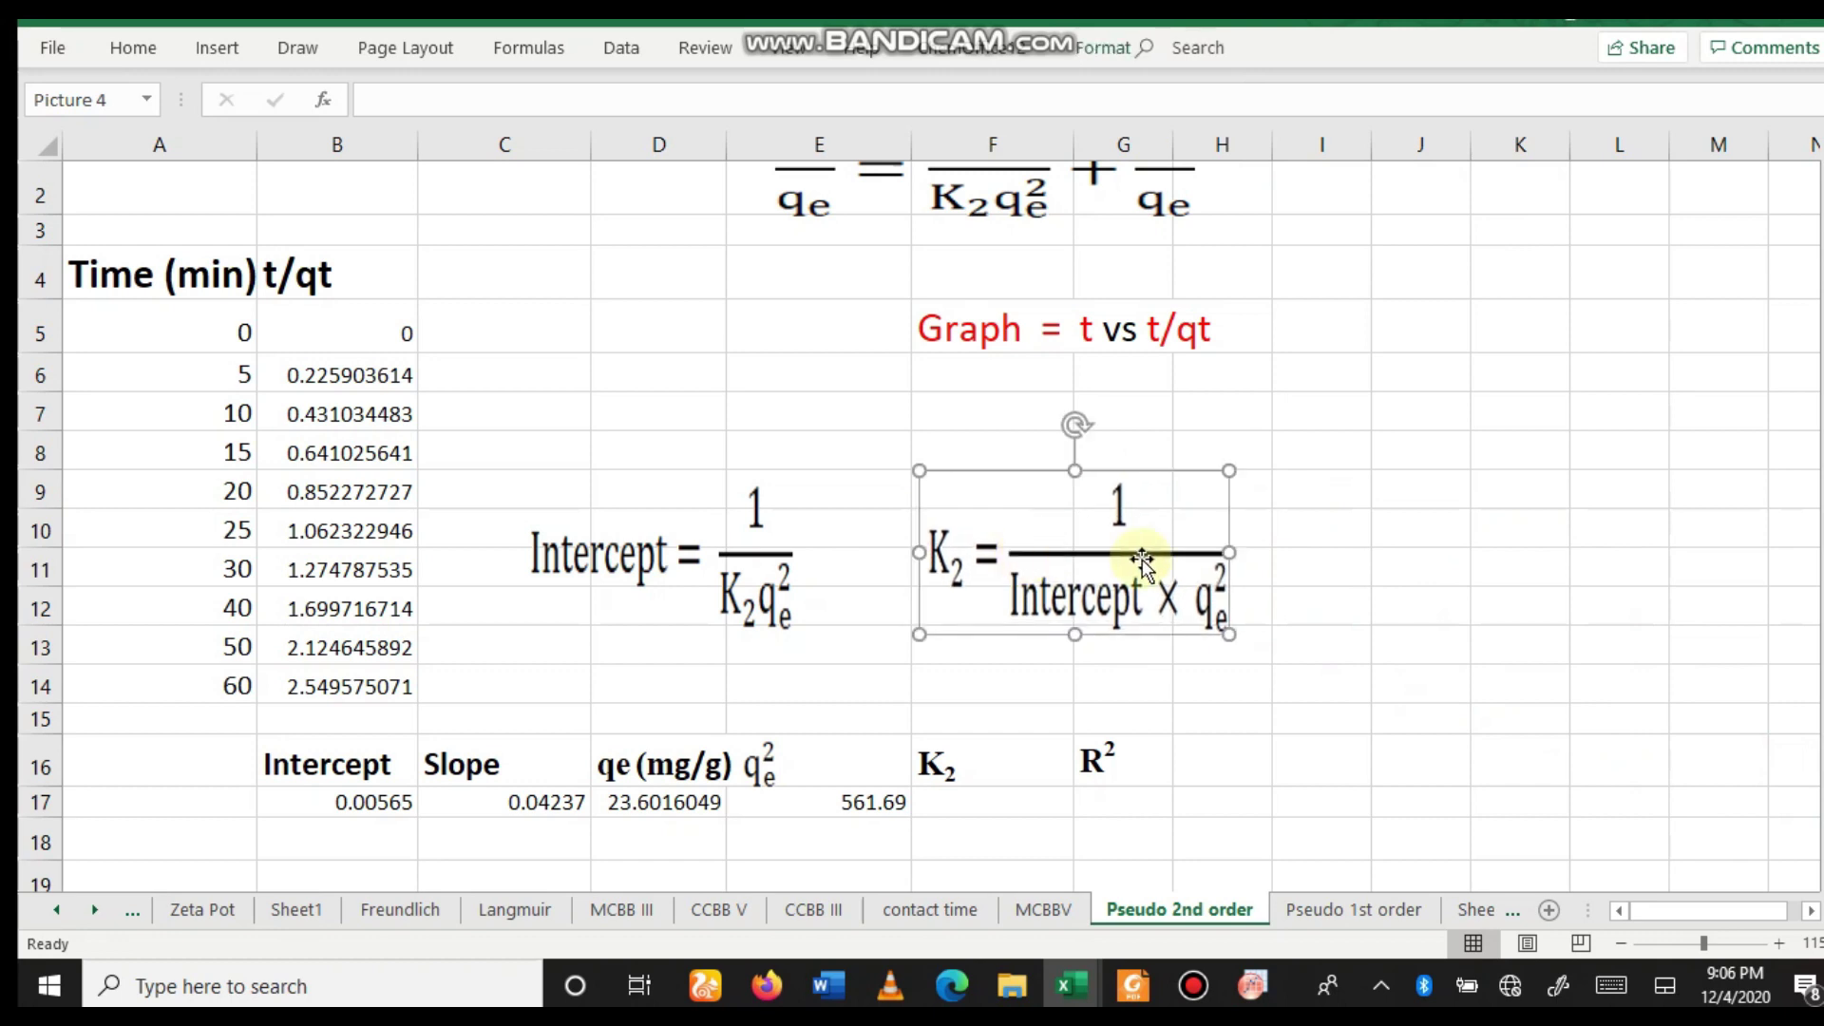
{"action": "left_click", "coordinate": [1554, 494]}
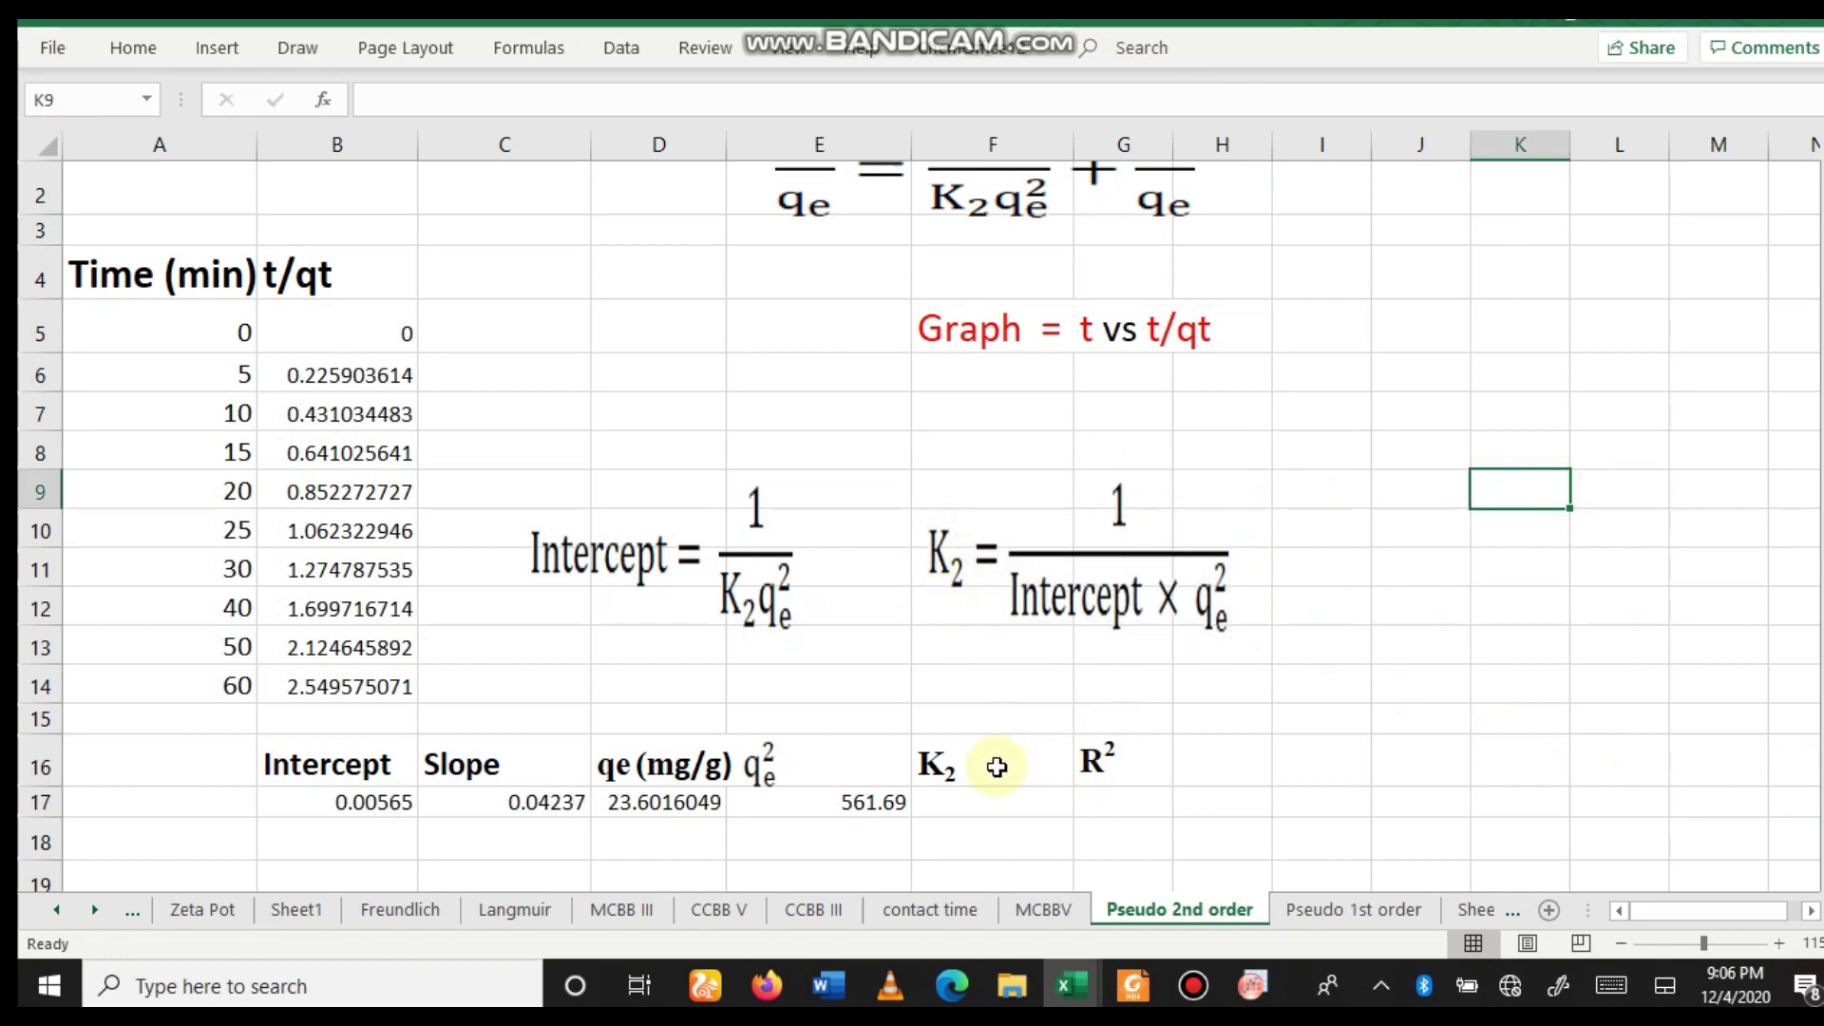